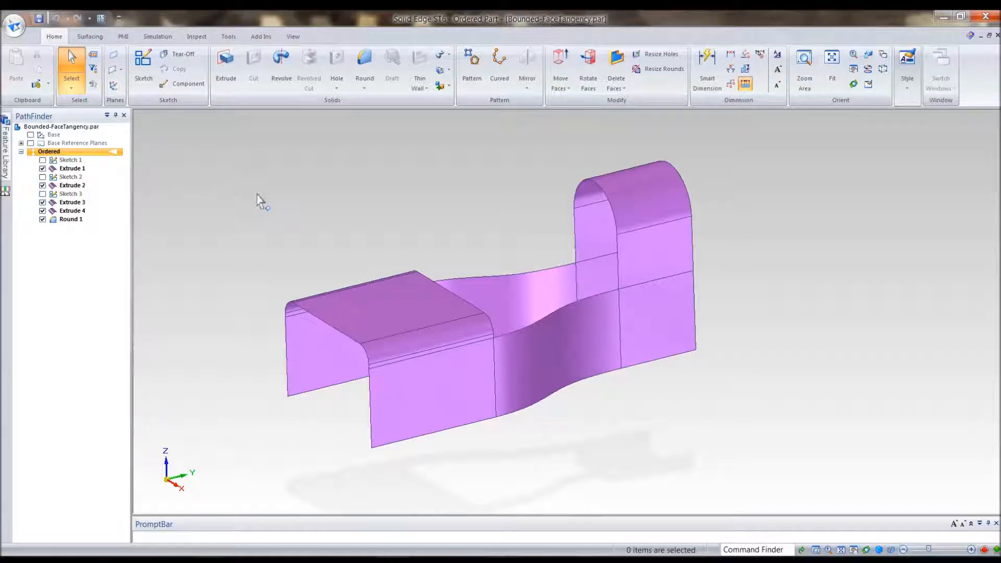
Start a BlueSurf and accept the edge chain of the tall arch facing the gap as the first cross section
middle_click_drag(249, 220, 285, 210)
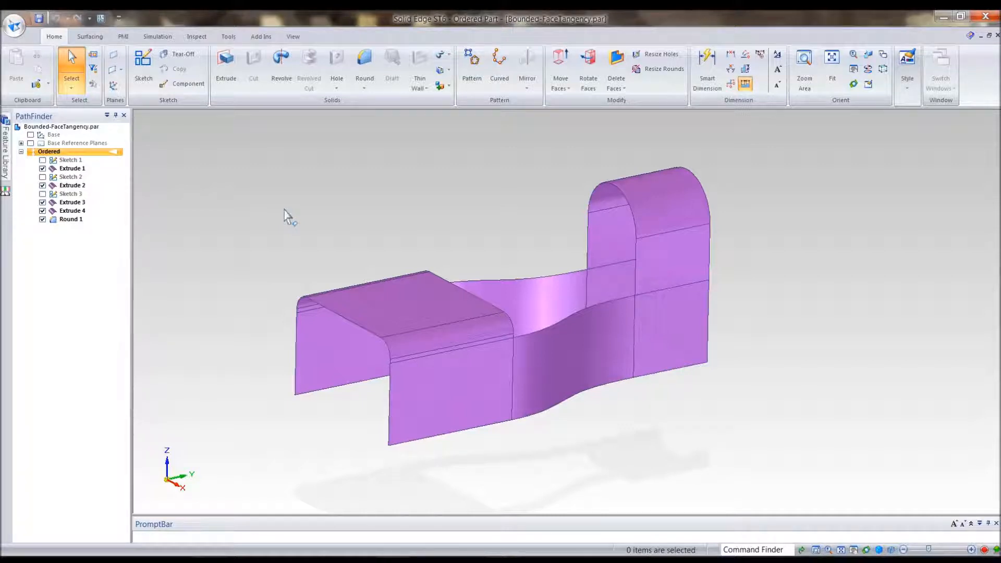
key("ctrl+m")
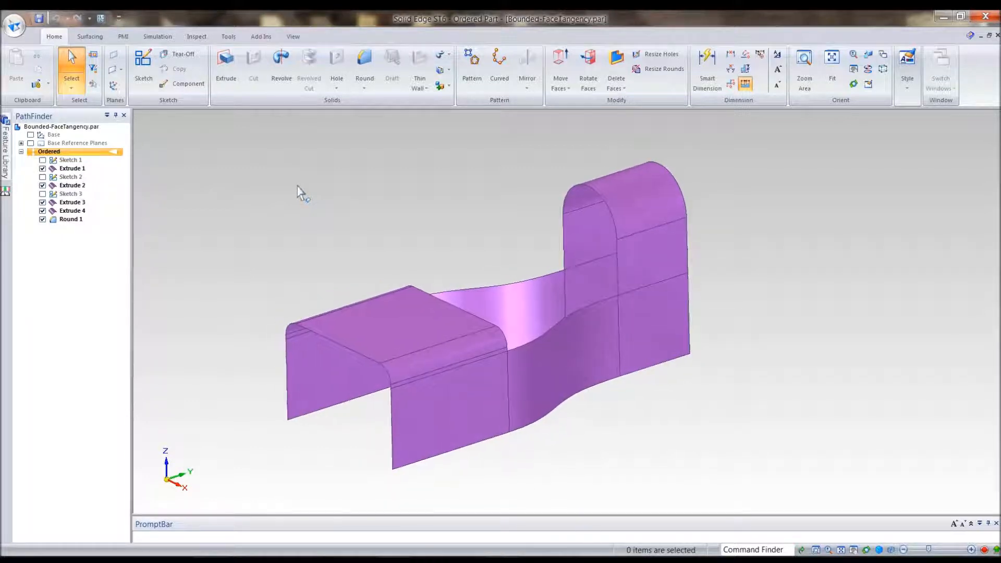
left_click(89, 37)
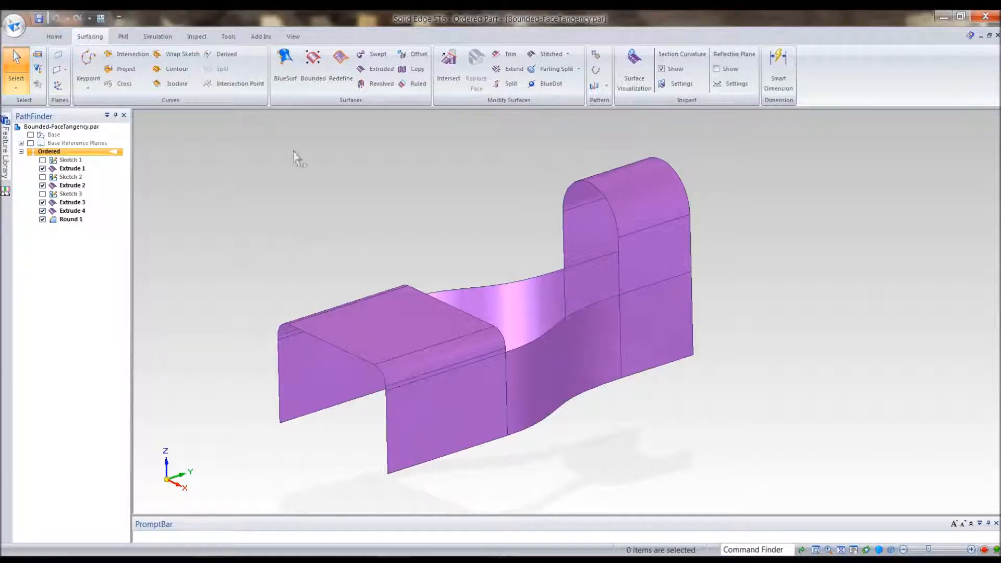
left_click(285, 66)
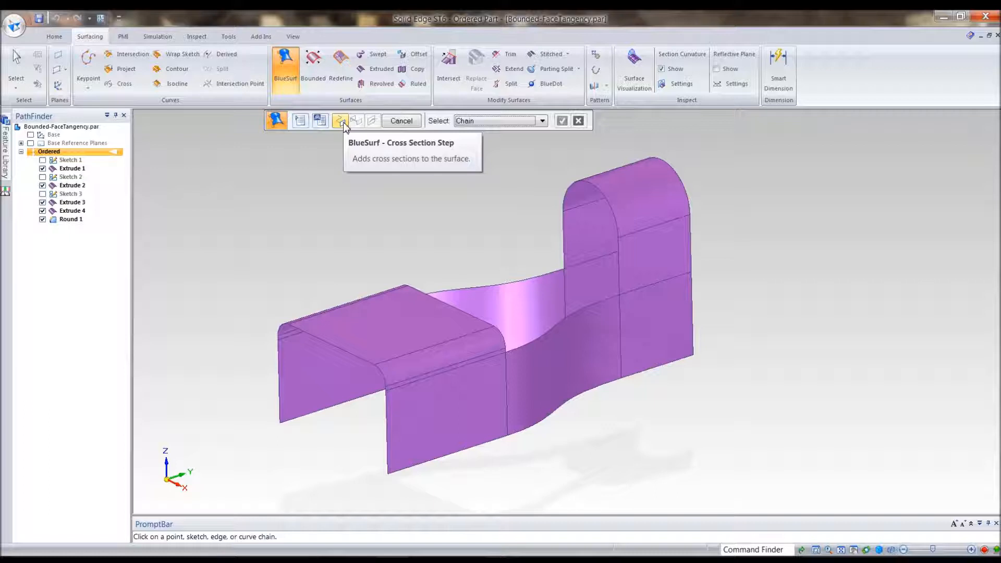
left_click(563, 242)
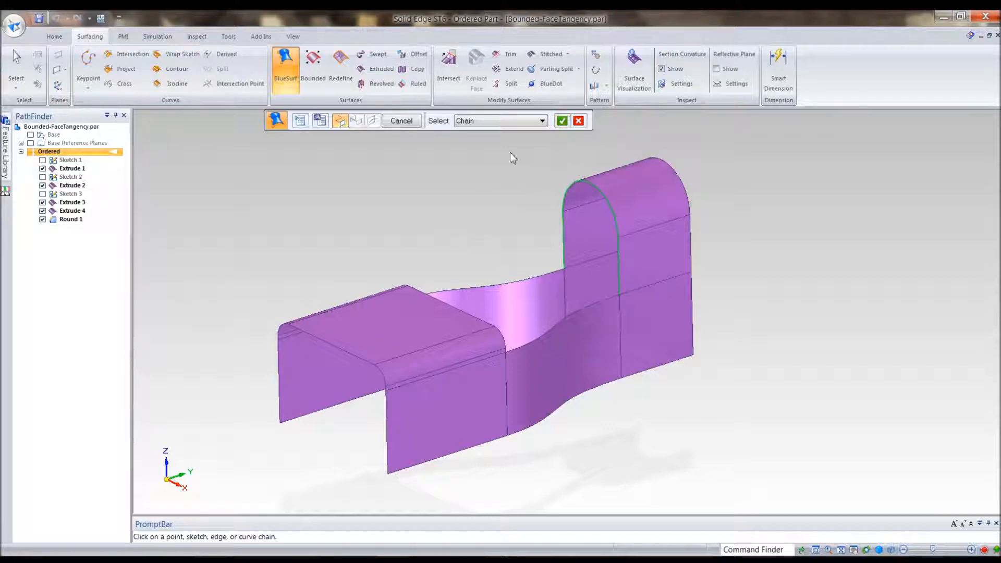
right_click(433, 215)
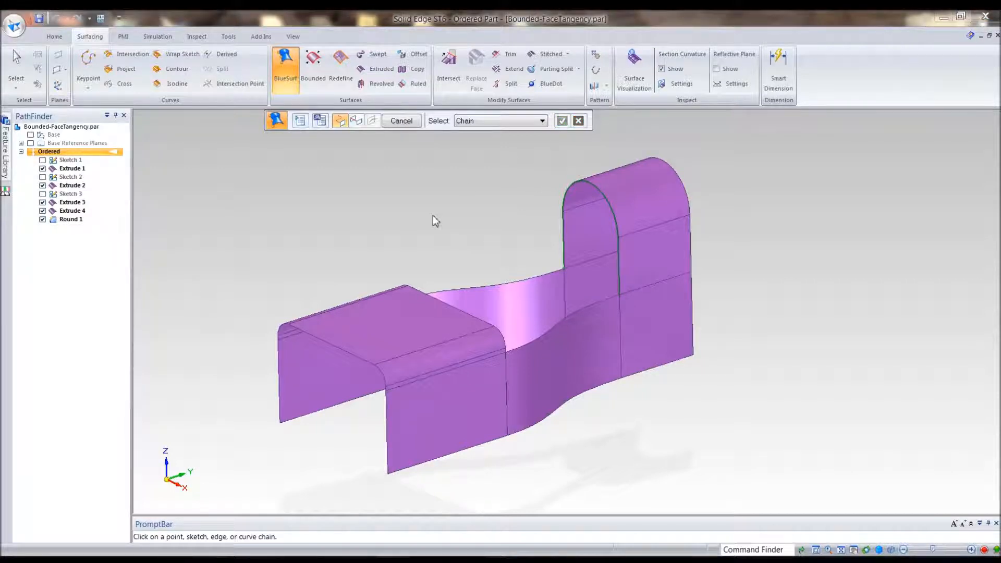
Add the facing edge chain of the low rounded surface as the second BlueSurf cross section
middle_click_drag(433, 216, 526, 209)
scroll(526, 210, "up", 5)
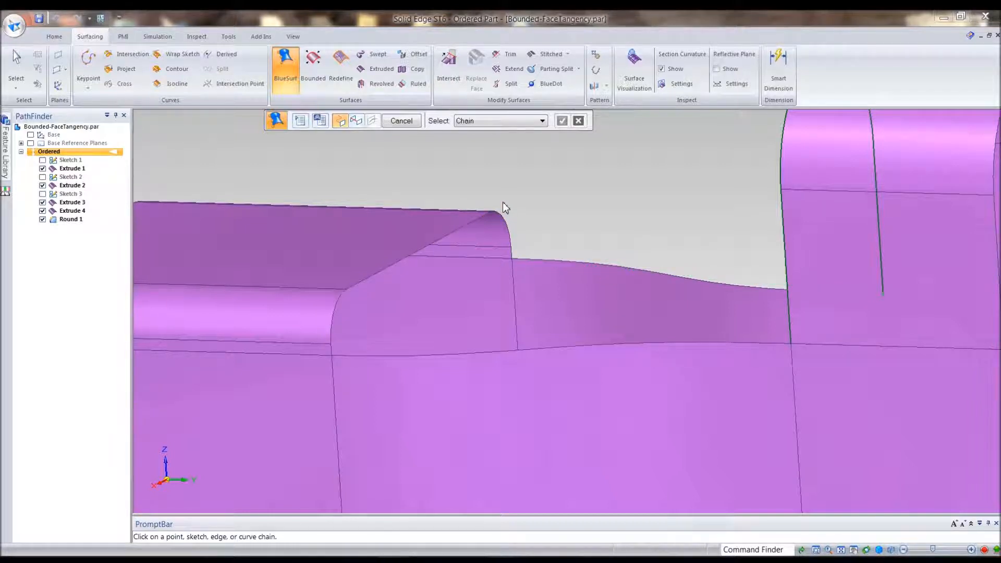
left_click(480, 224)
middle_click_drag(611, 175, 917, 358)
right_click(442, 215)
middle_click_drag(937, 289, 525, 282)
middle_click_drag(526, 489, 384, 246)
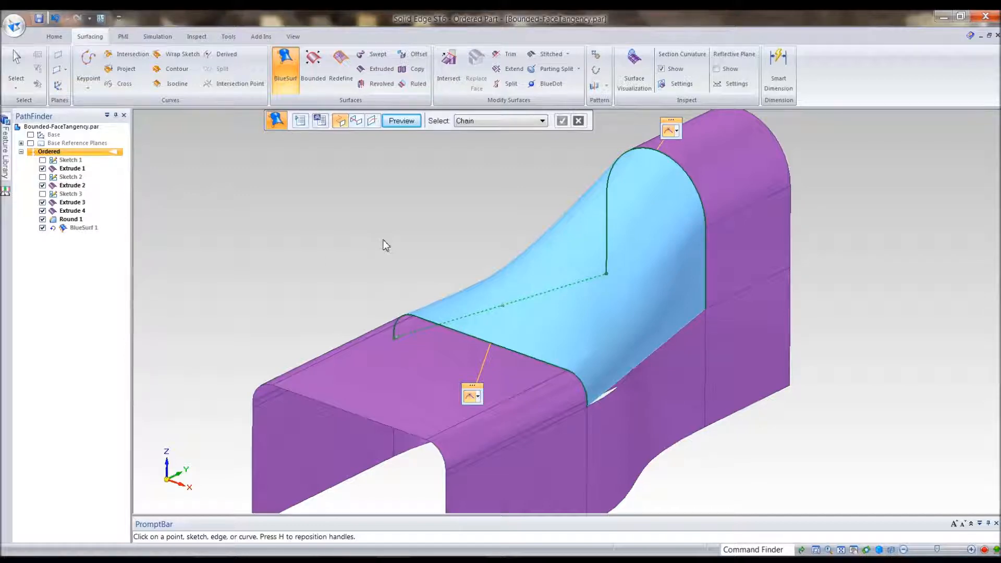
Add the upper curved edges of both side walls as single-edge guide curves for the BlueSurf
left_click(357, 121)
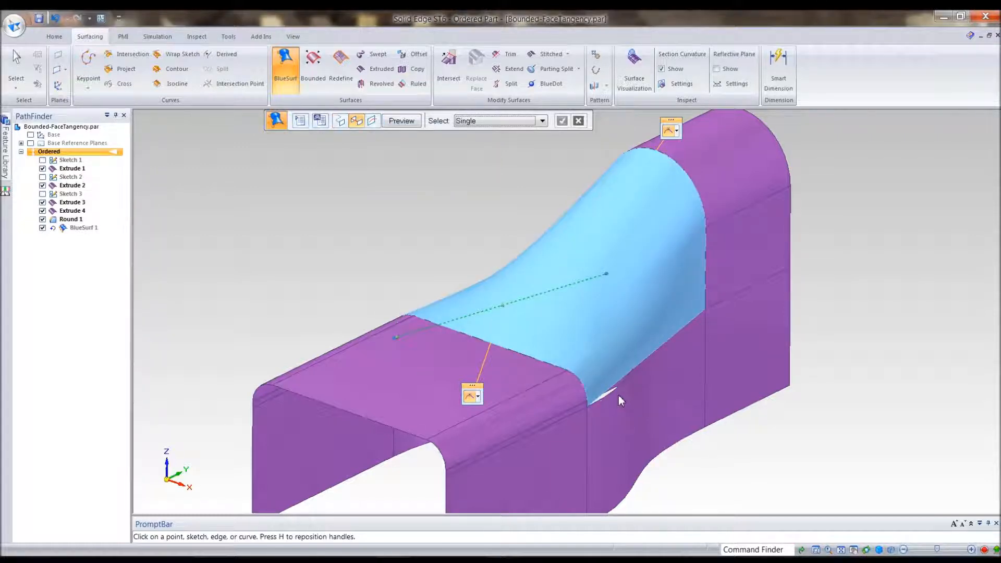
left_click(605, 396)
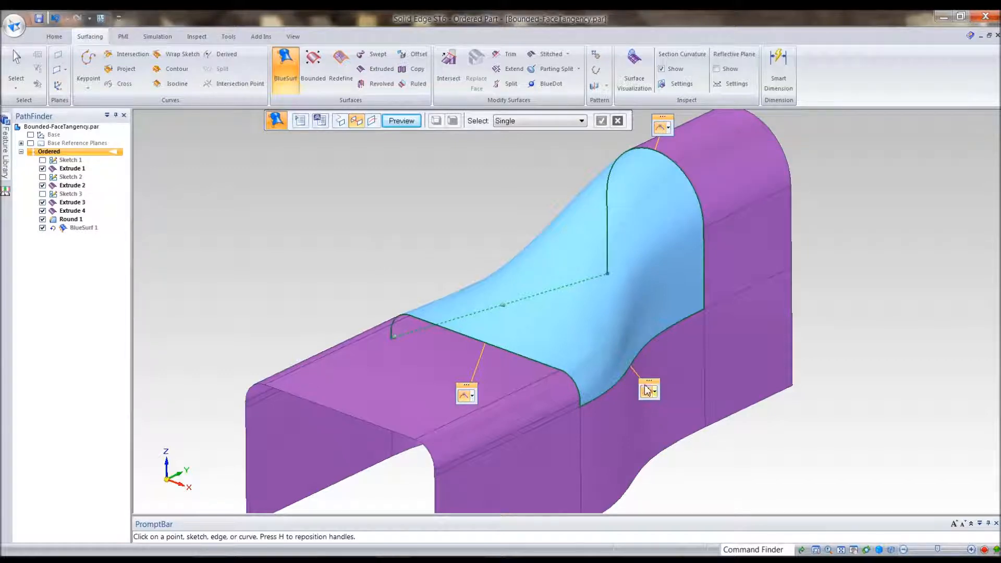
middle_click_drag(301, 274, 443, 367)
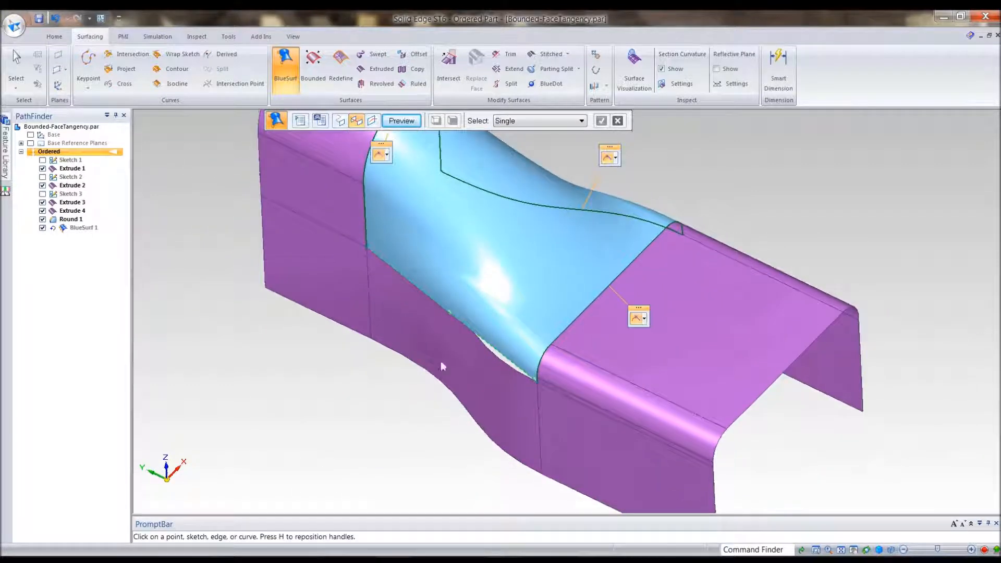
left_click(491, 360)
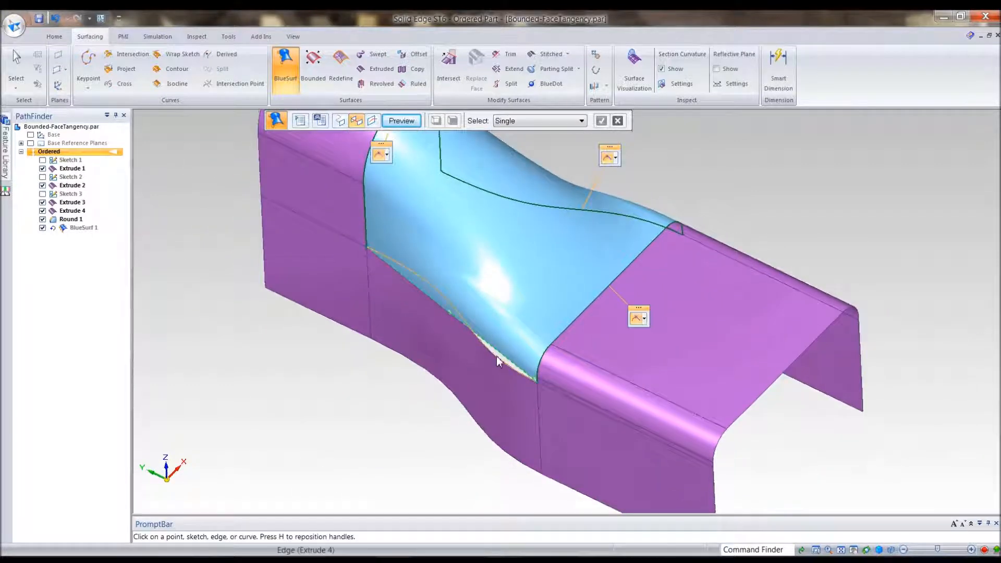
right_click(277, 388)
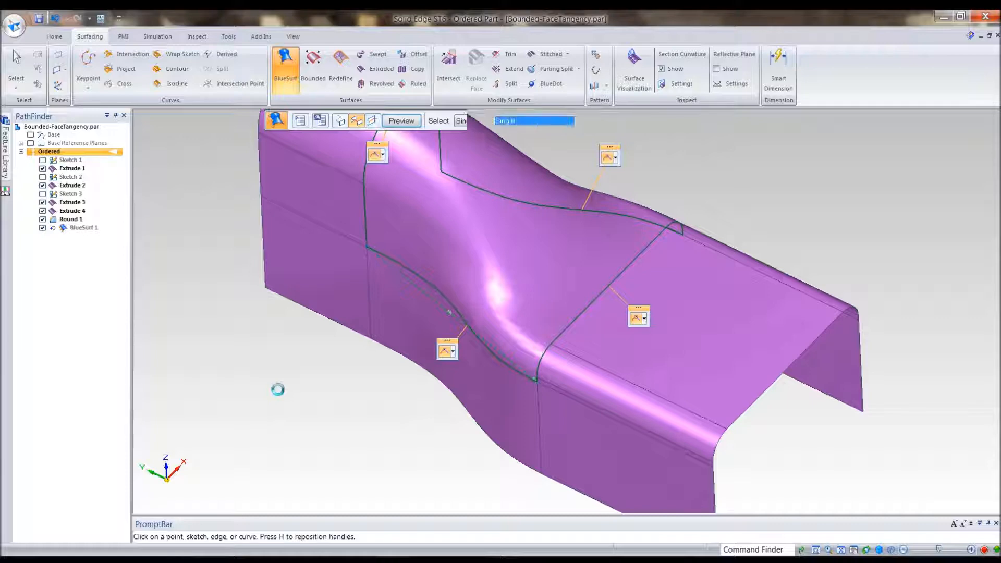
Set the BlueSurf tangency control at the low cross section to Normal to Section
middle_click_drag(834, 173, 964, 369)
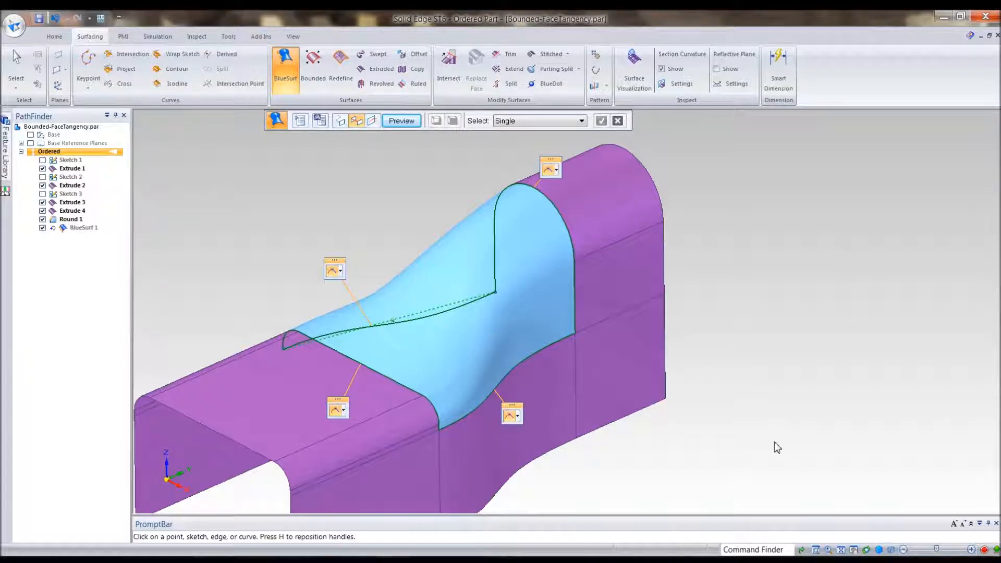
middle_click_drag(836, 351, 798, 418)
middle_click_drag(593, 456, 392, 455)
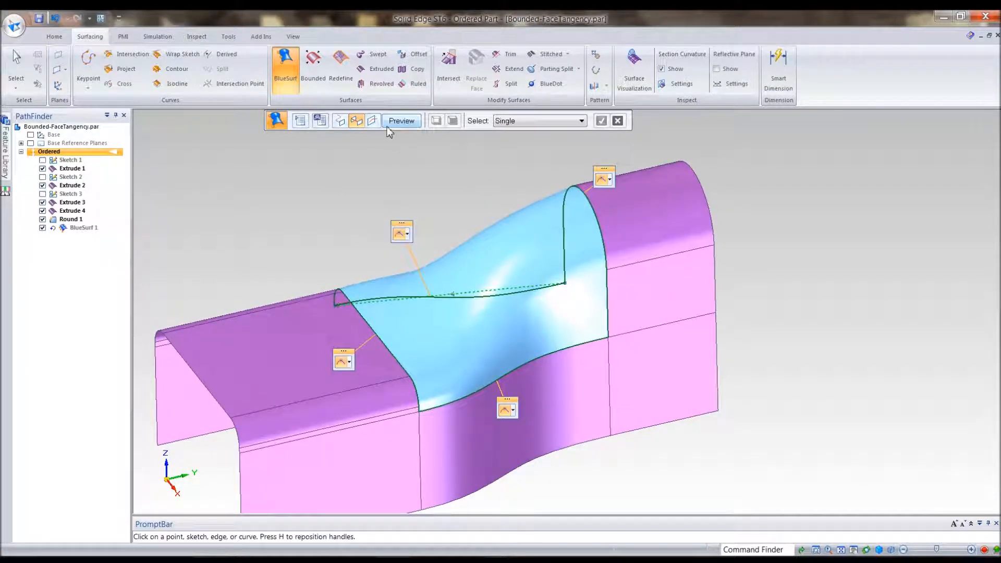
middle_click_drag(436, 409, 530, 242)
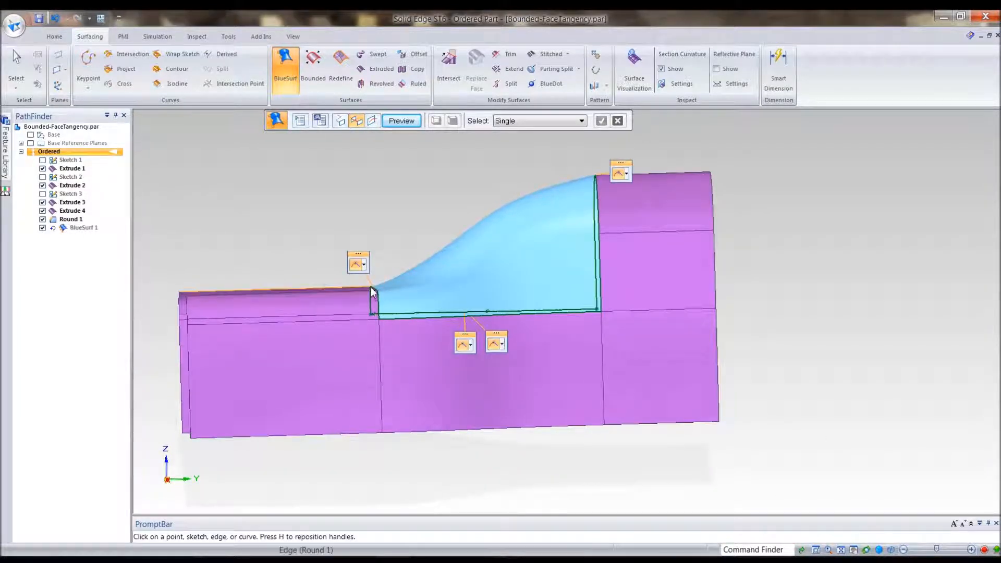
middle_click_drag(351, 286, 460, 176)
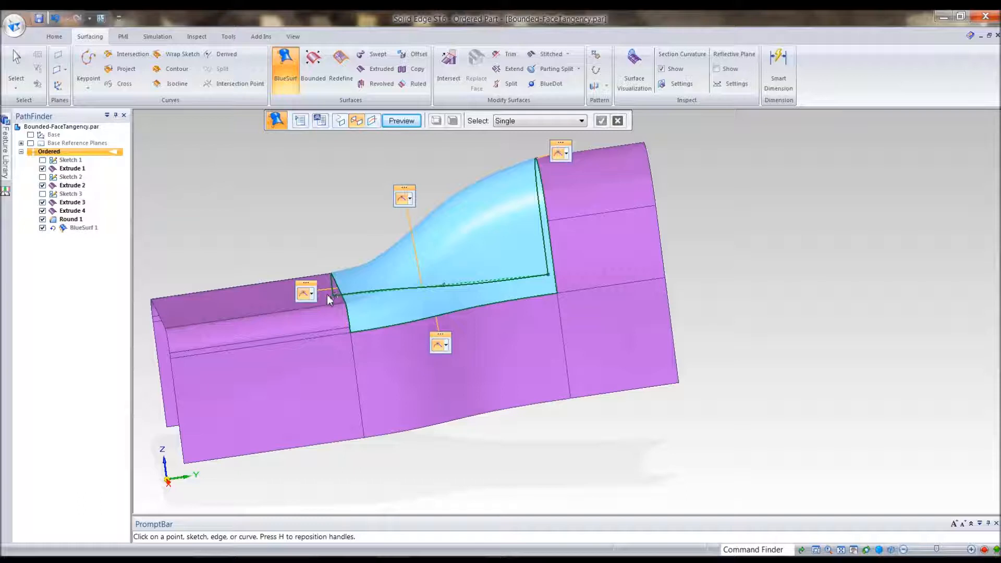
middle_click_drag(302, 201, 312, 239)
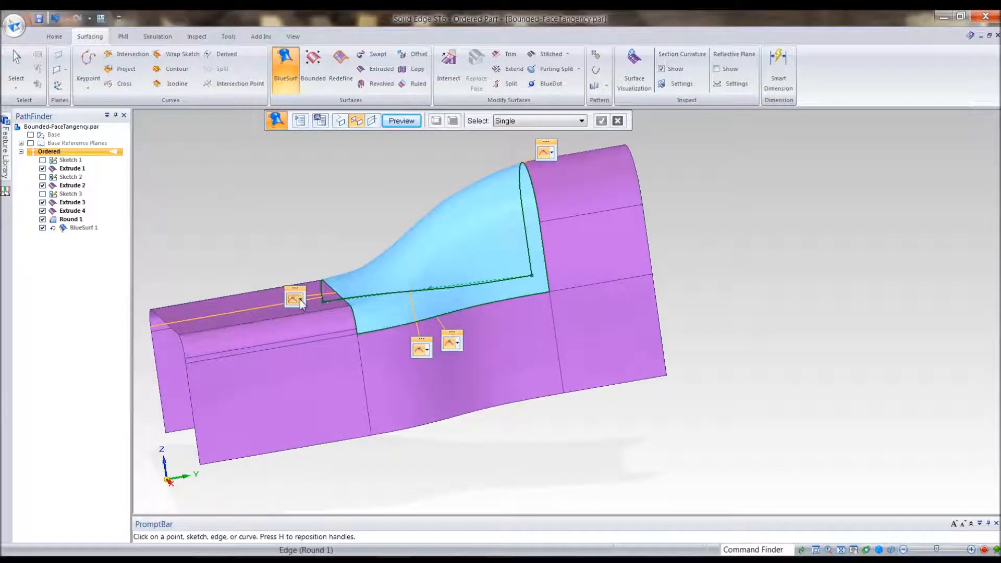
left_click(300, 301)
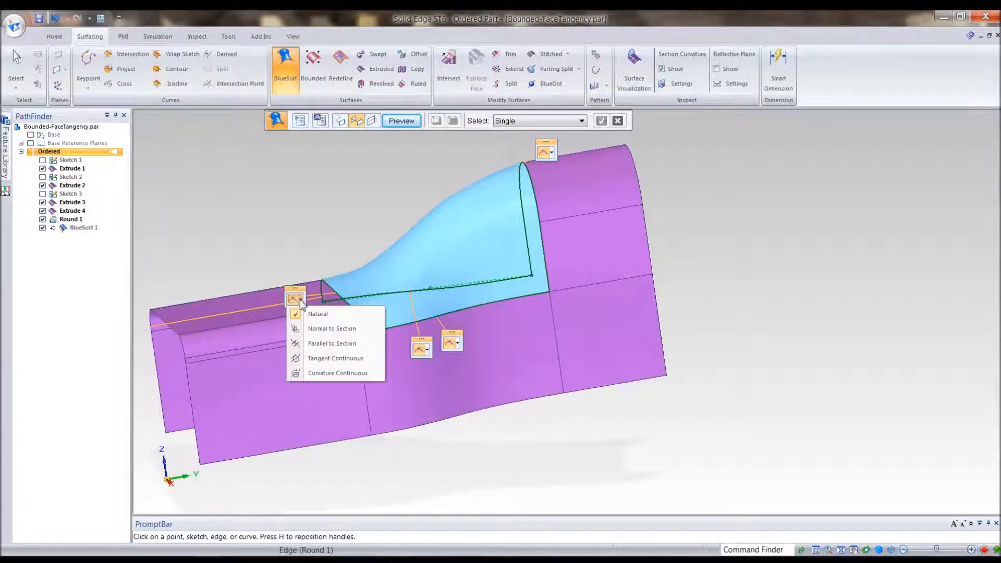
left_click(318, 327)
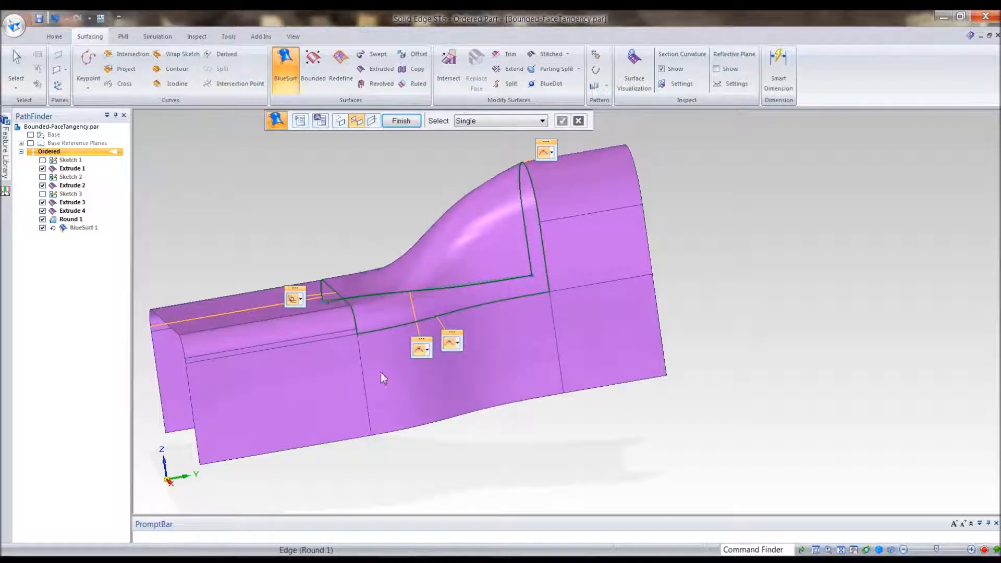
Compare Natural with Normal to Section tangency at the low cross section, ending on Normal to Section
middle_click_drag(808, 273, 891, 324)
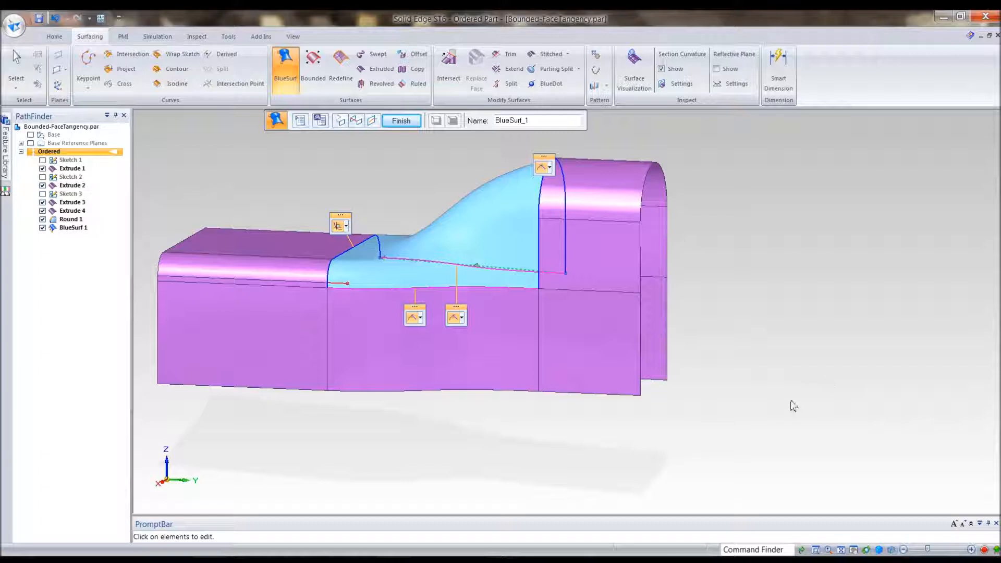
key("ctrl+r")
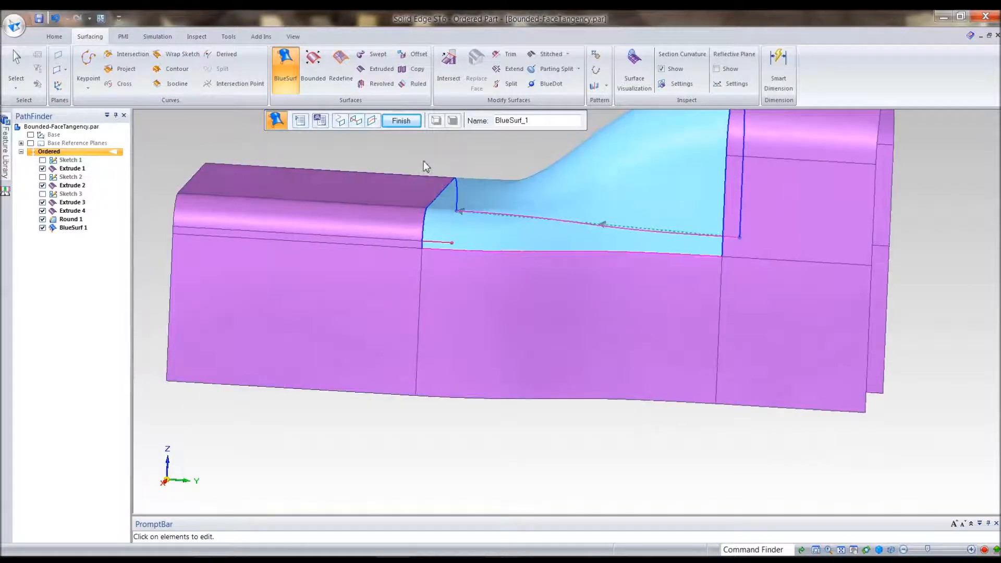
left_click(429, 180)
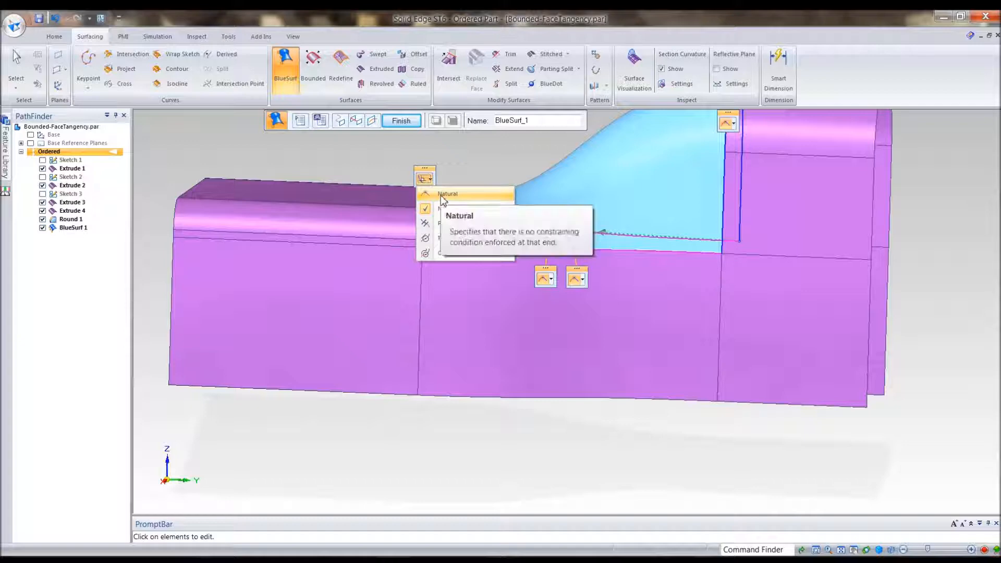
left_click(447, 193)
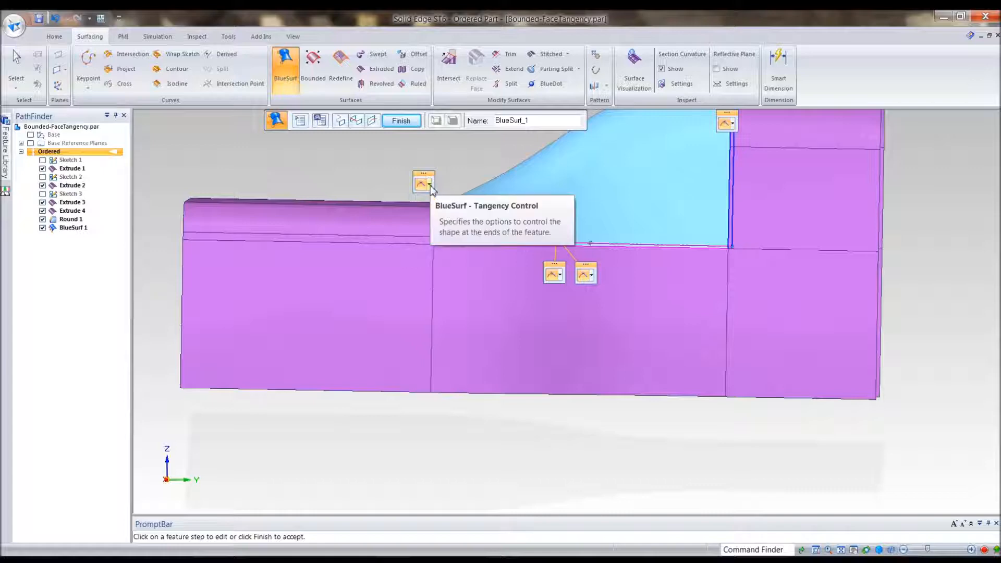
left_click(427, 184)
left_click(457, 215)
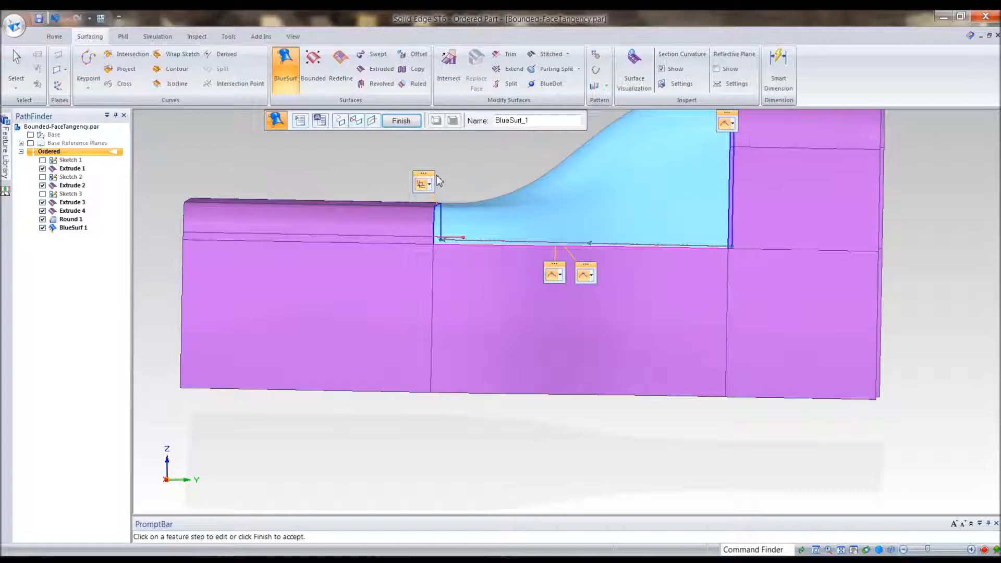
middle_click_drag(483, 156, 431, 210)
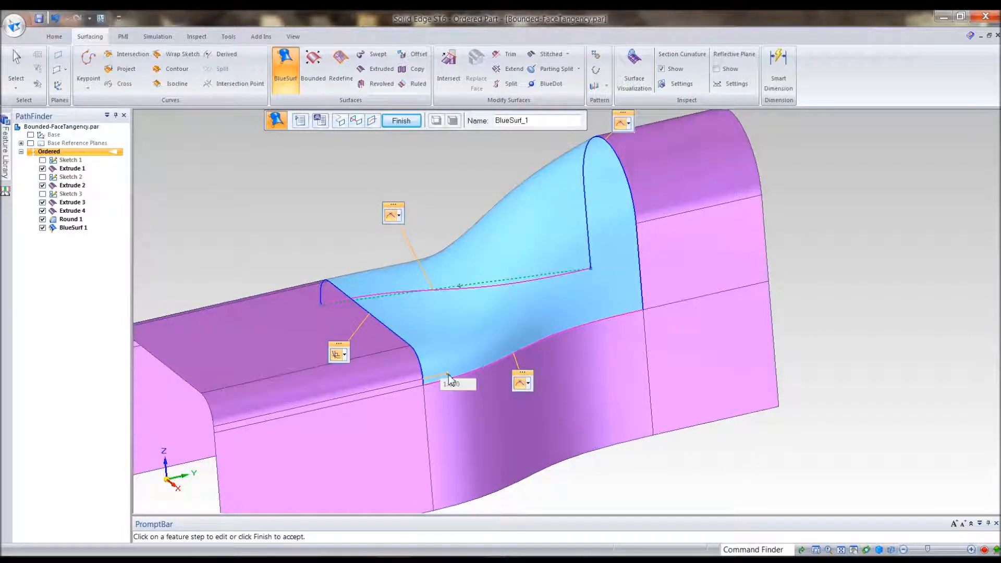
left_click(346, 359)
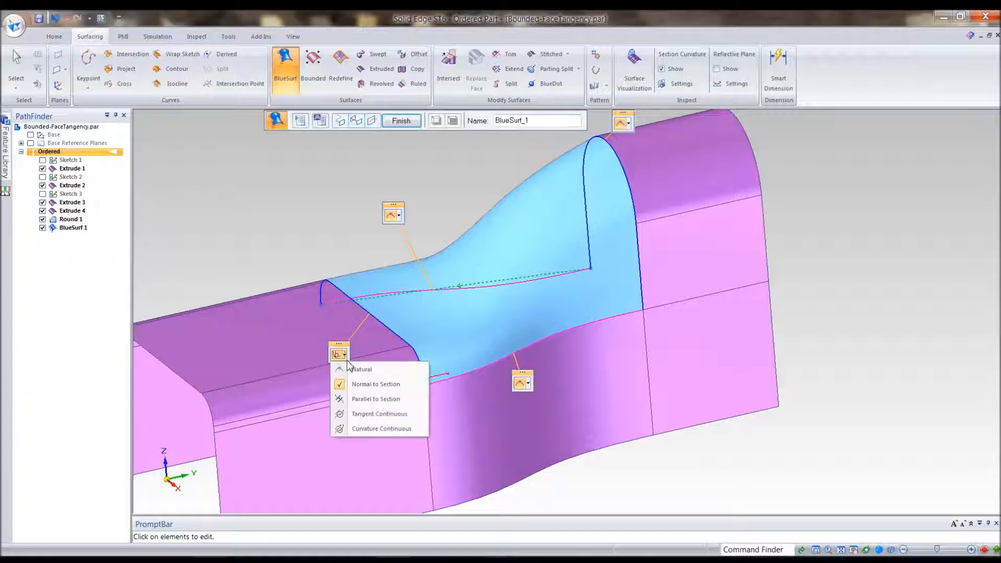
left_click(350, 368)
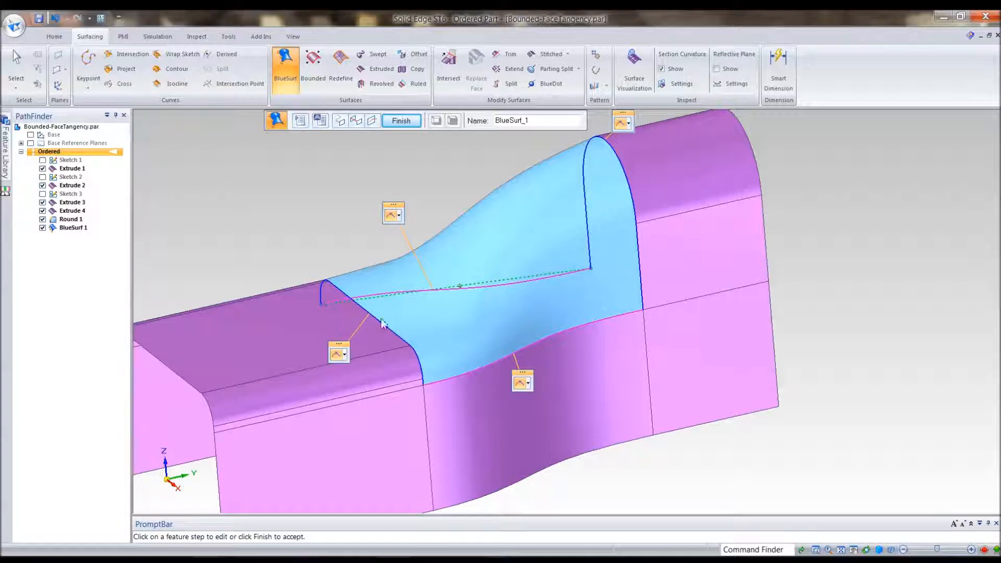
left_click(345, 356)
left_click(353, 386)
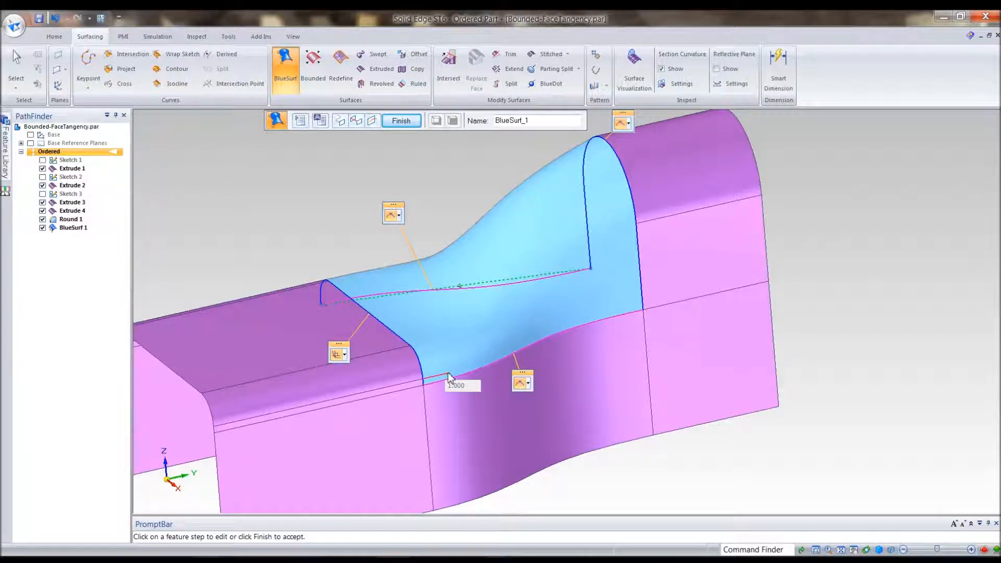
Shorten the tangency vector at the low cross section to about 0.58 and inspect the surface
mouse_move(451, 378)
left_mouse_down()
mouse_move(466, 375)
mouse_move(438, 376)
left_mouse_up()
middle_click_drag(747, 478, 747, 477)
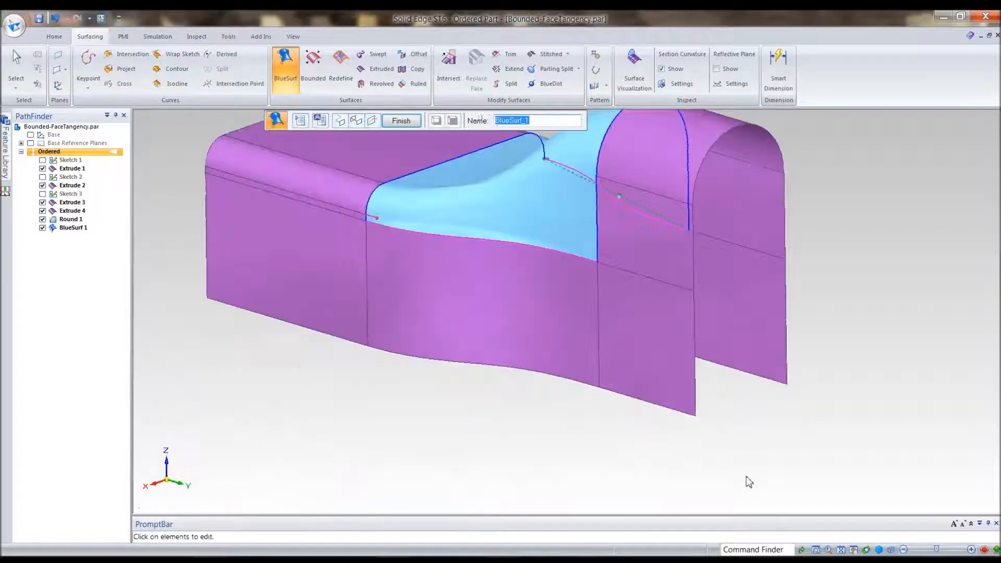
middle_click_drag(515, 209, 476, 442)
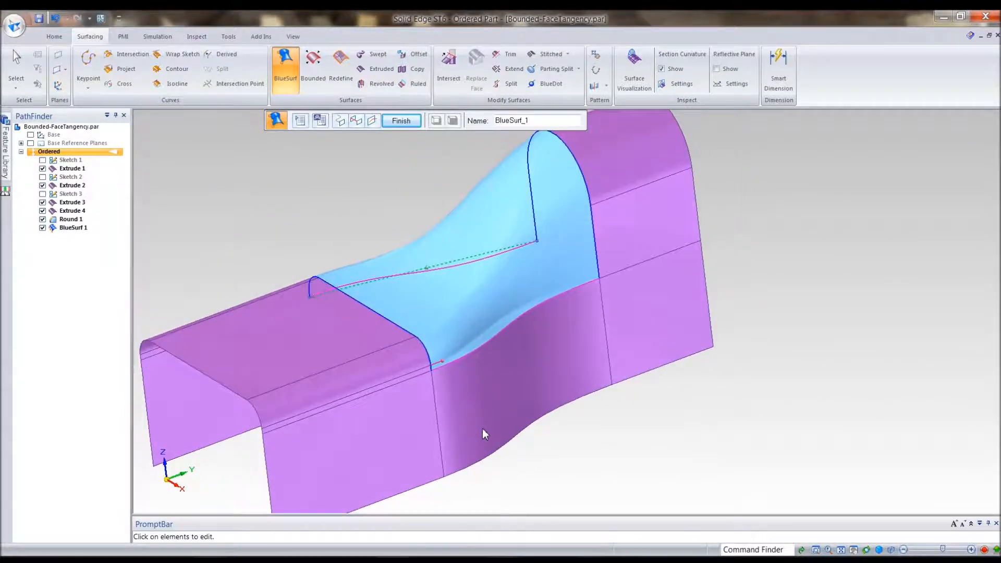
Set the tangency vector magnitude at the low cross section to 1
left_click(447, 359)
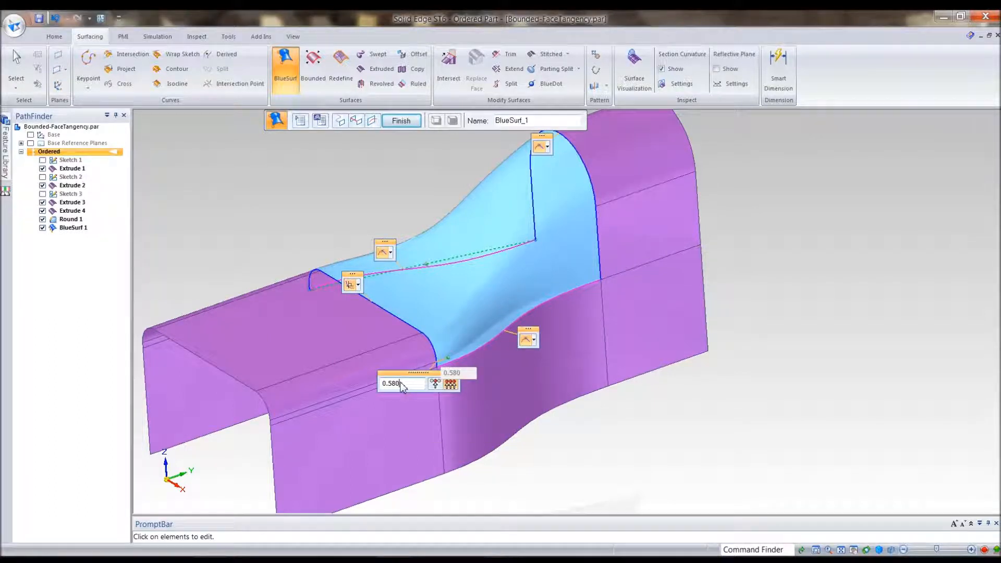
type("1")
key("Return")
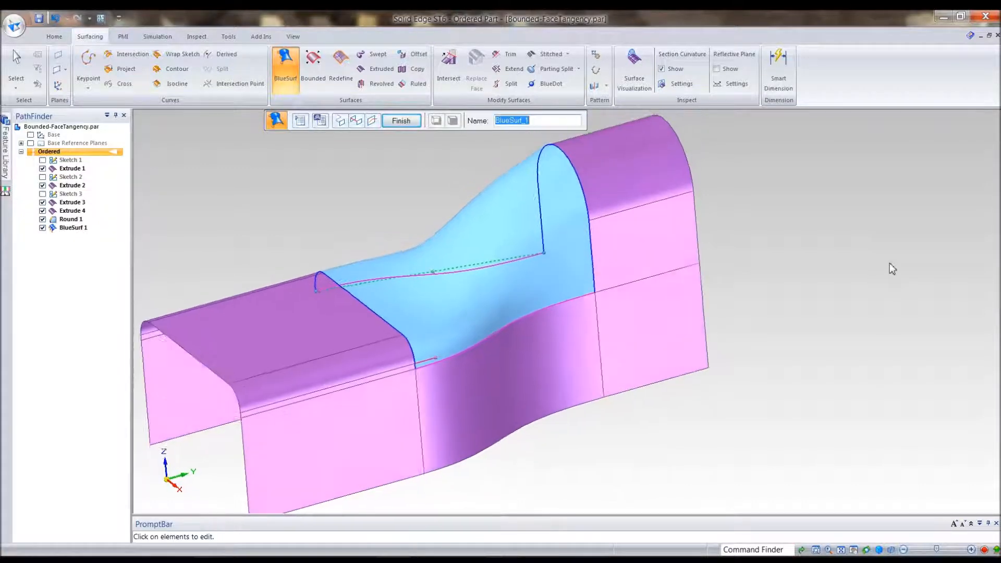
Set the BlueSurf tangency control at the tall arch cross section to Normal to Section
middle_click_drag(807, 192, 585, 216)
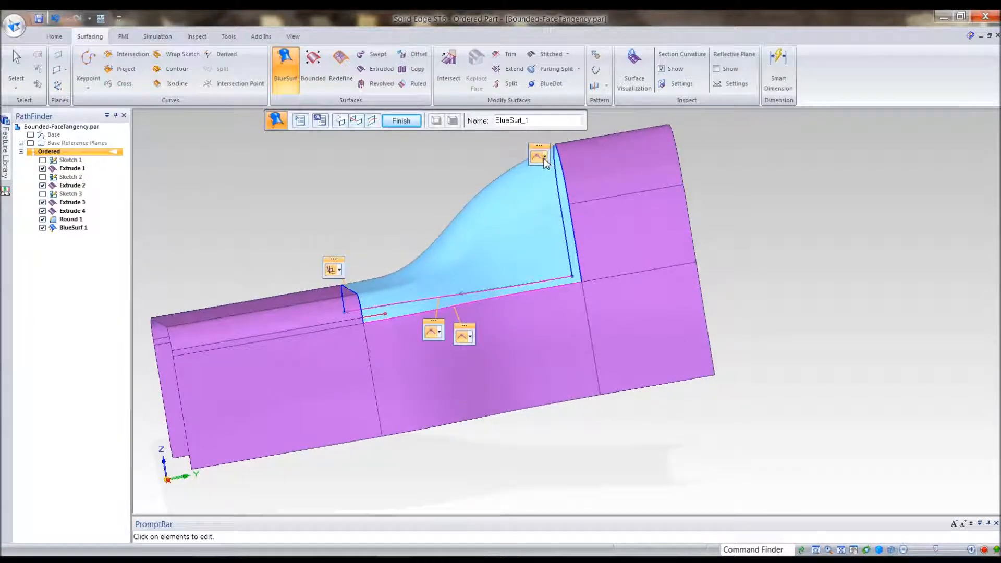
left_click(544, 158)
left_click(570, 191)
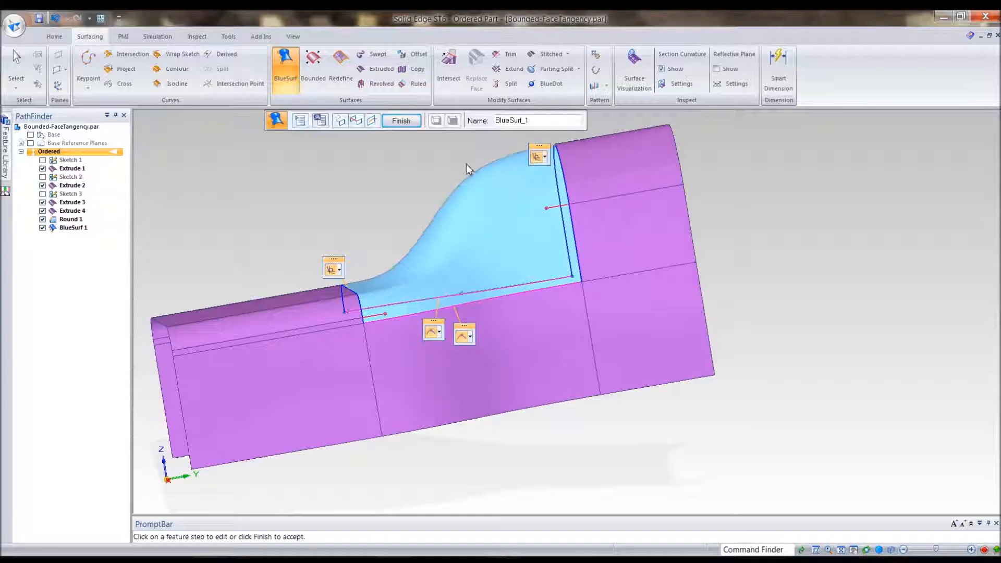
Compare Tangent Continuous and Curvature Continuous tangency control on the near side guide curve, ending on Natural
middle_click_drag(456, 192, 465, 200)
middle_click_drag(881, 229, 881, 242)
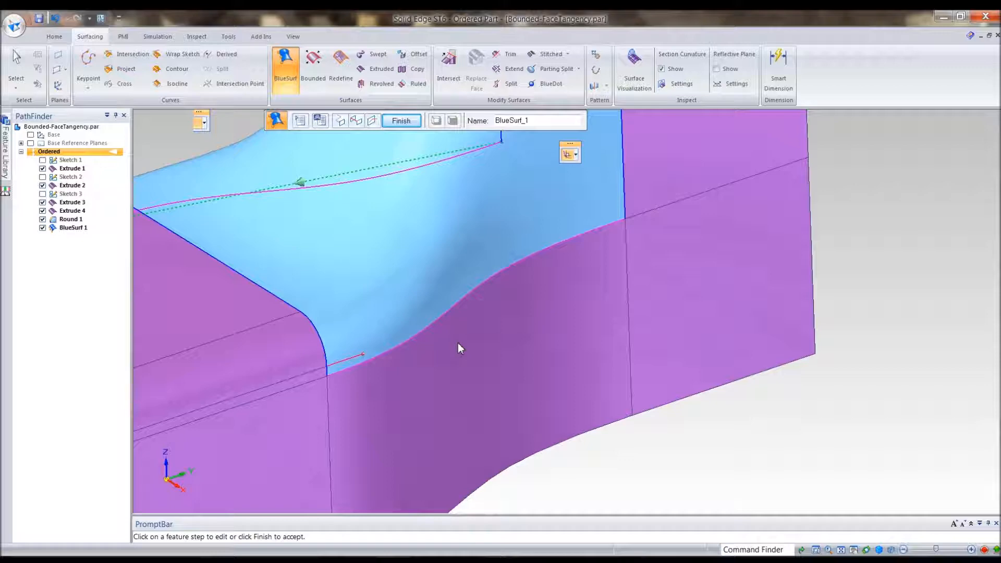
left_click(469, 341)
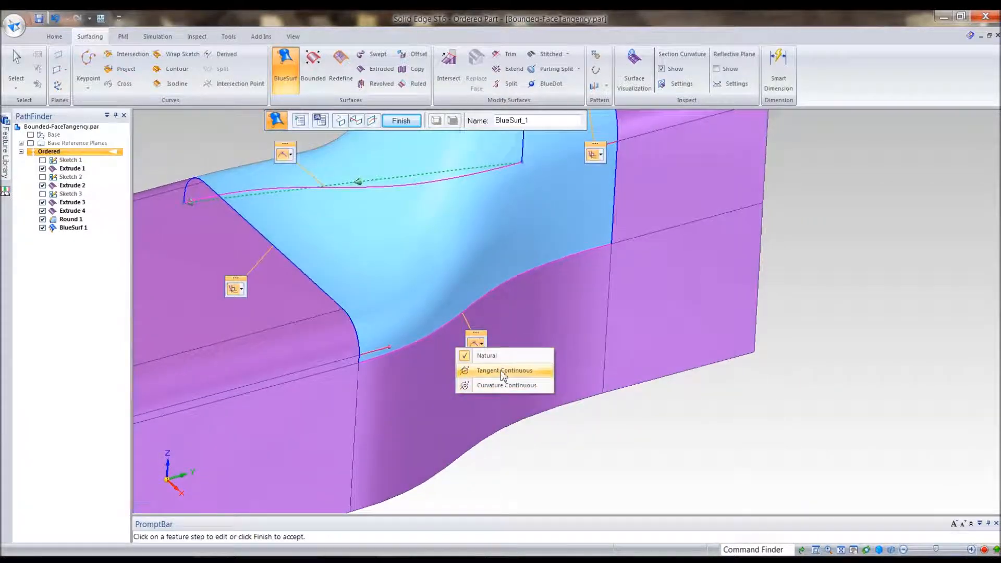
left_click(504, 372)
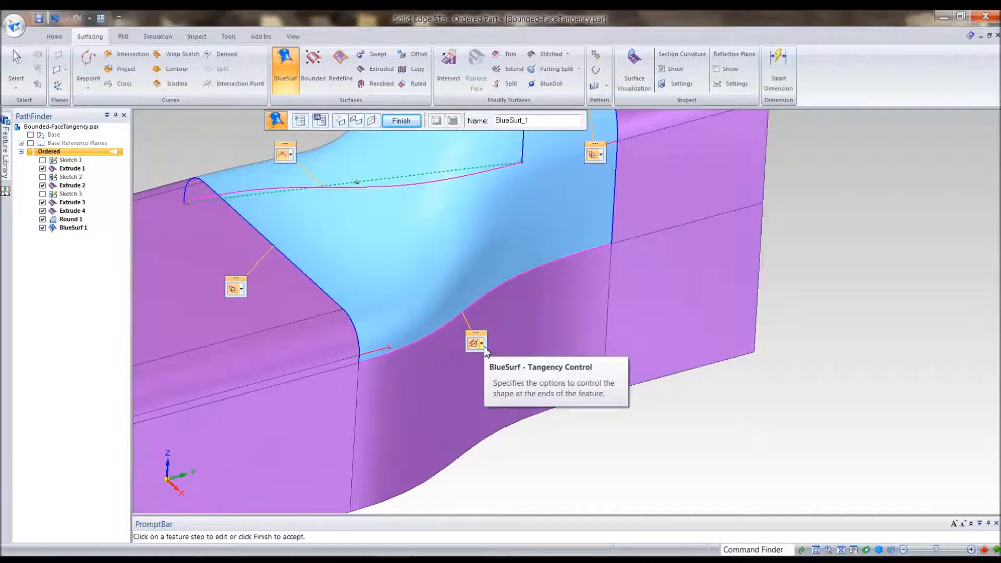
left_click(482, 343)
left_click(516, 388)
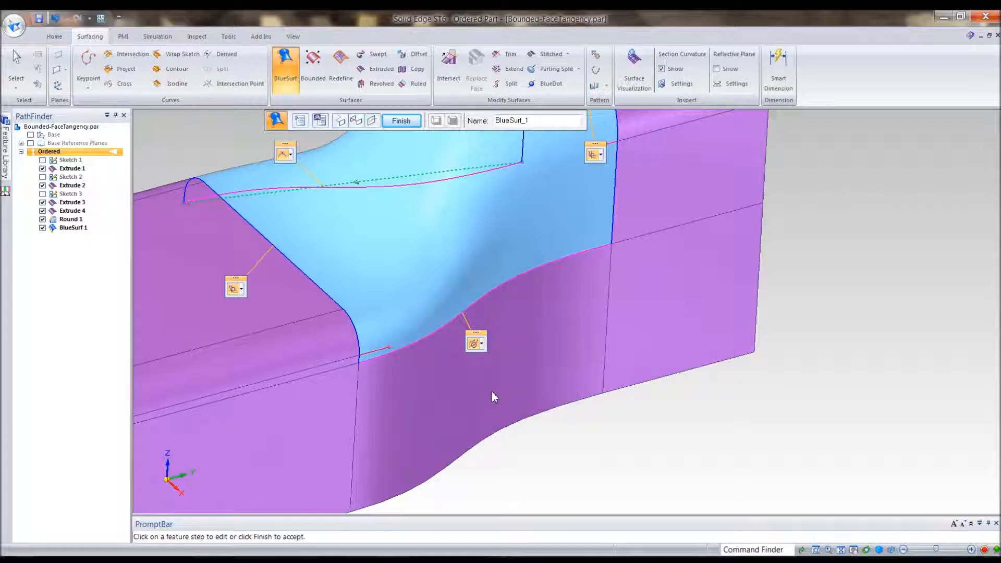
left_click(482, 344)
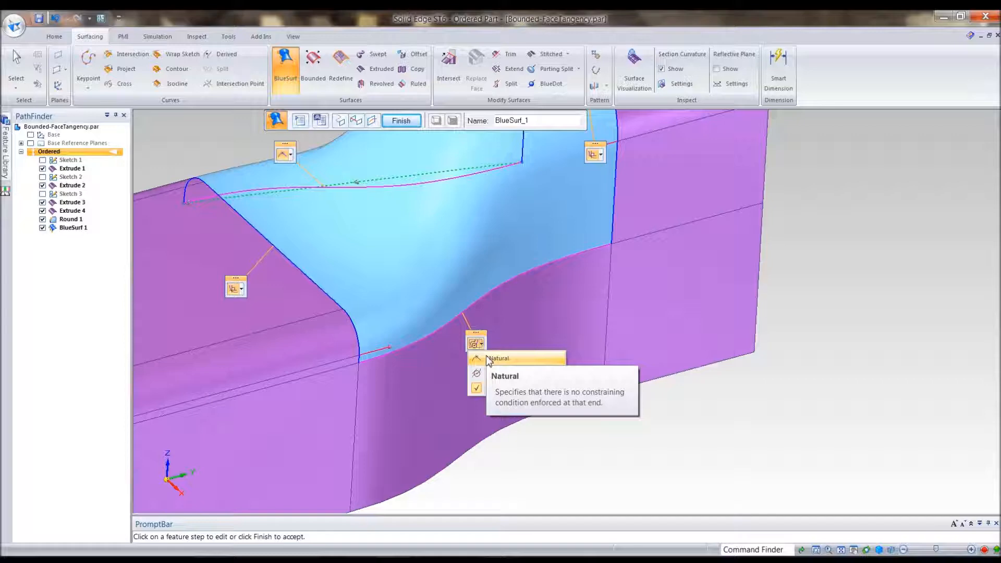
left_click(491, 360)
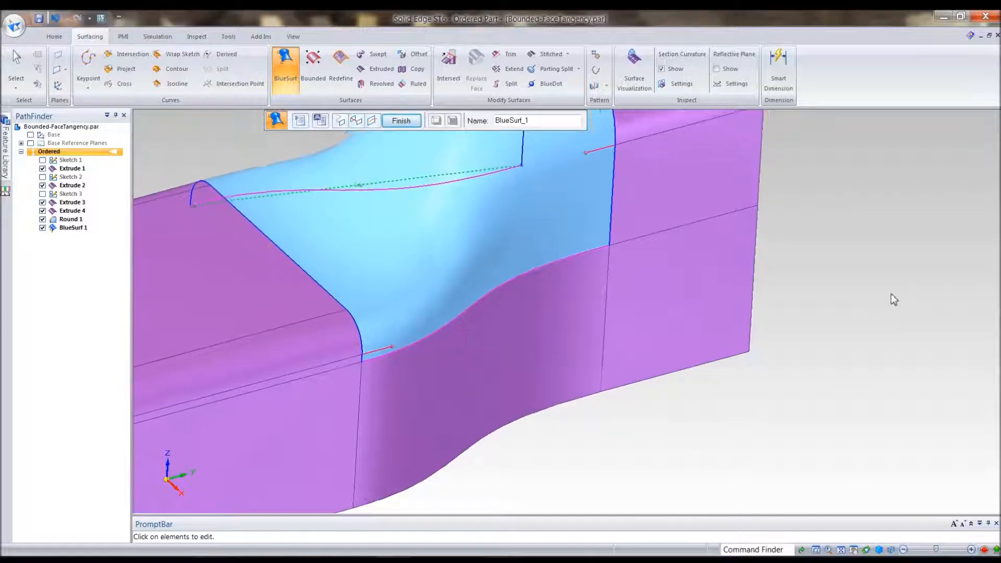
Inspect the BlueSurf from both sides and review its tangent magnitude variables in an enlarged Variable Table, closing it when done
middle_click_drag(891, 294, 936, 243)
middle_click_drag(797, 203, 730, 173)
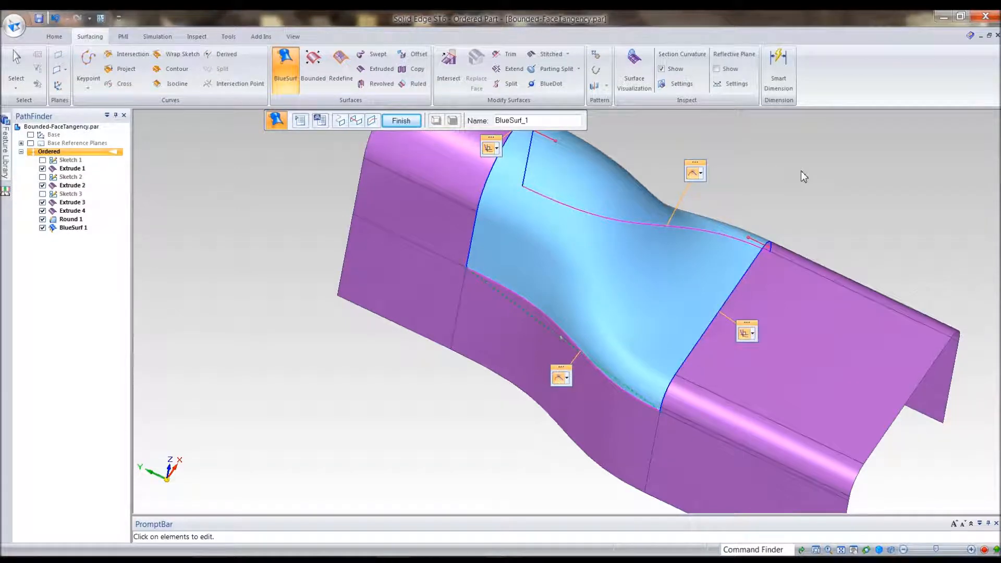
middle_click_drag(802, 171, 900, 196)
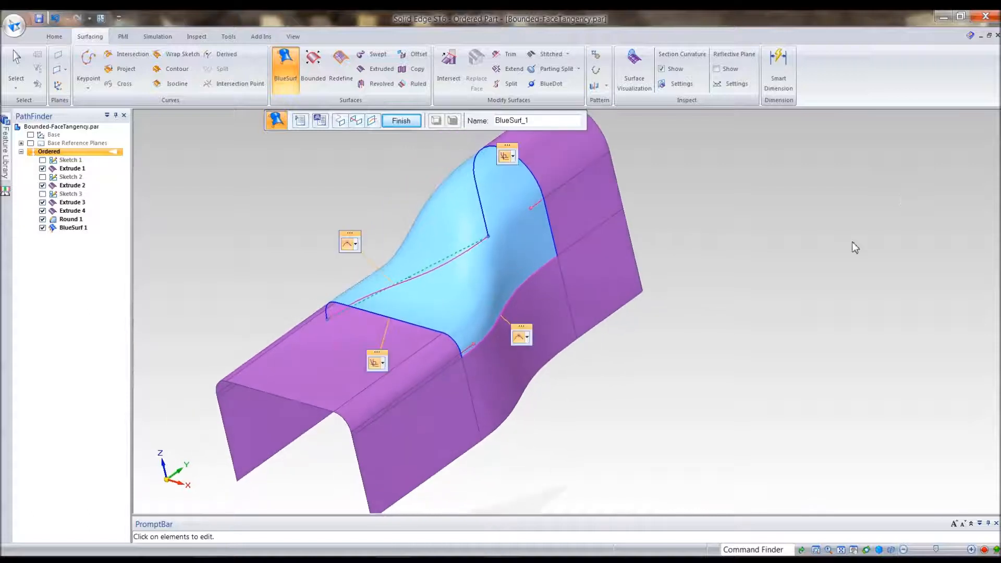
middle_click_drag(852, 242, 846, 240)
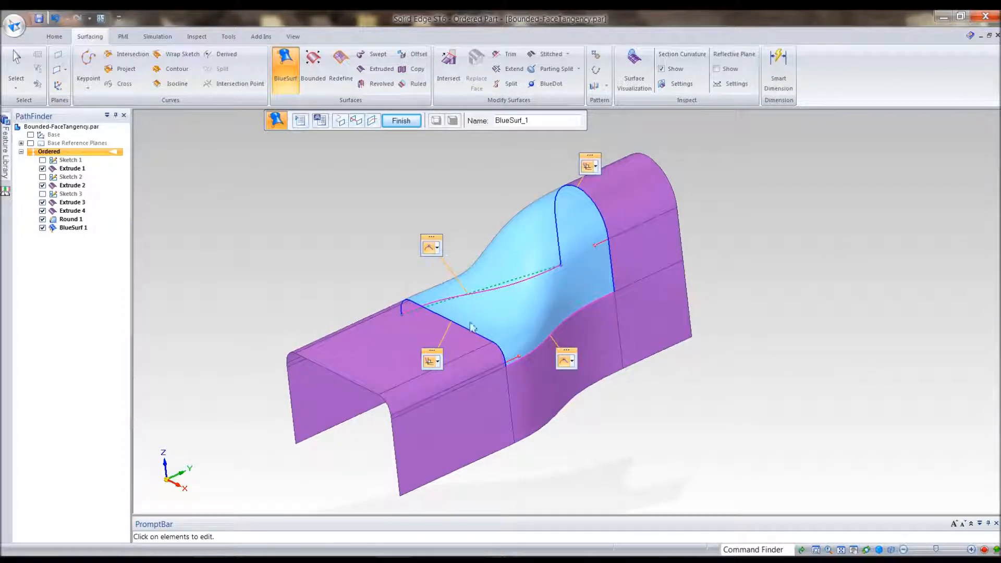
left_click(100, 19)
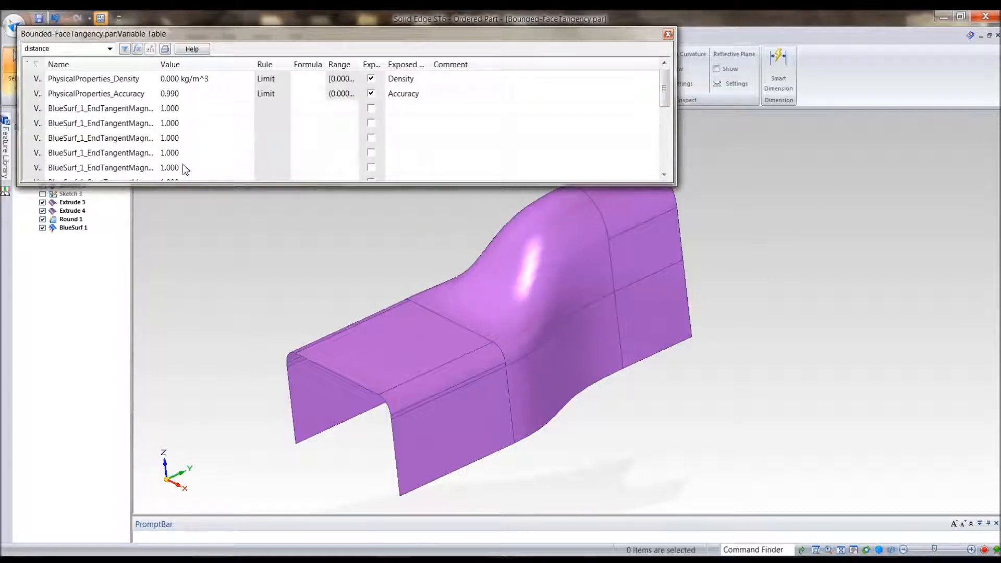
left_click_drag(187, 183, 188, 217)
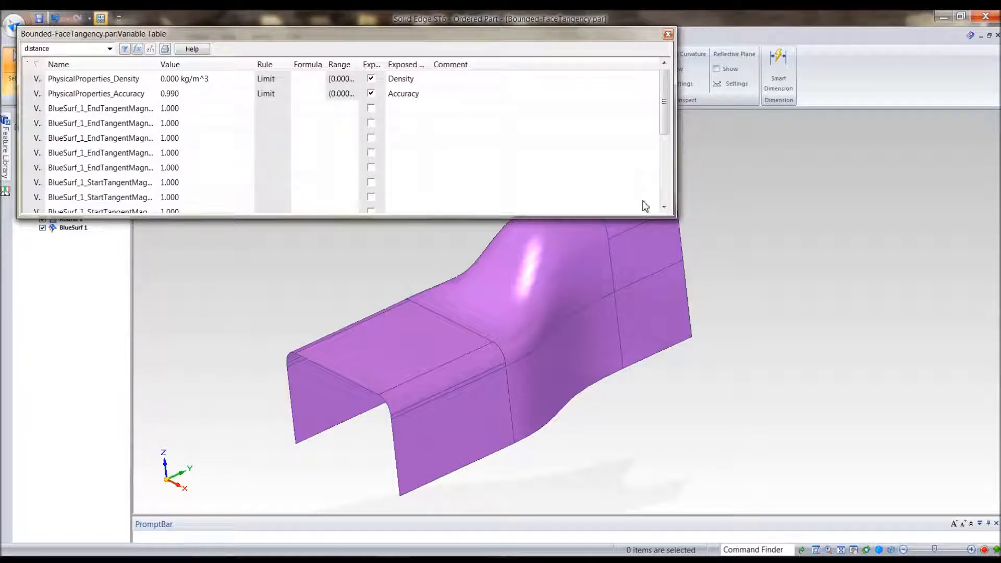
left_click_drag(464, 216, 397, 319)
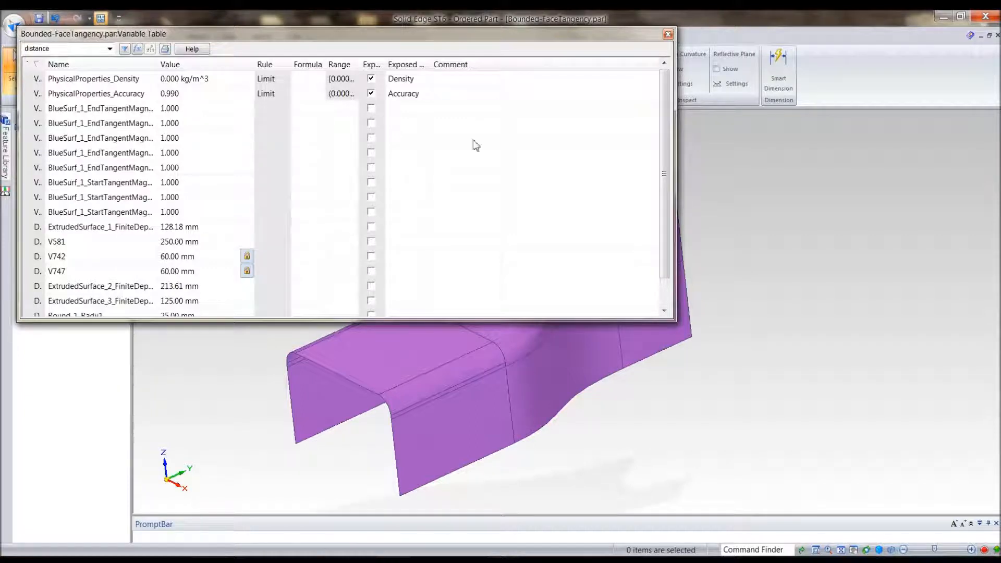
left_click(669, 35)
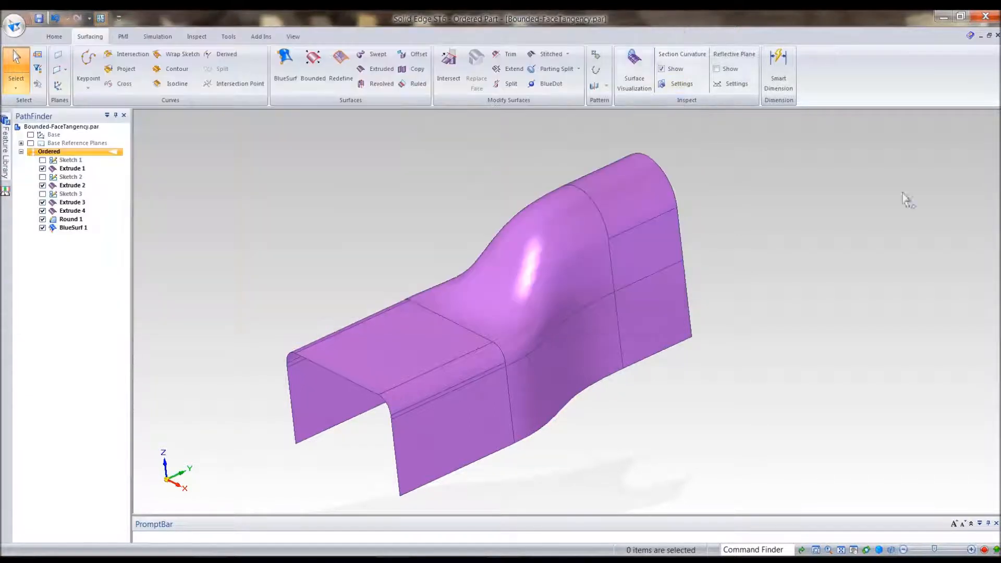
key("ctrl+f")
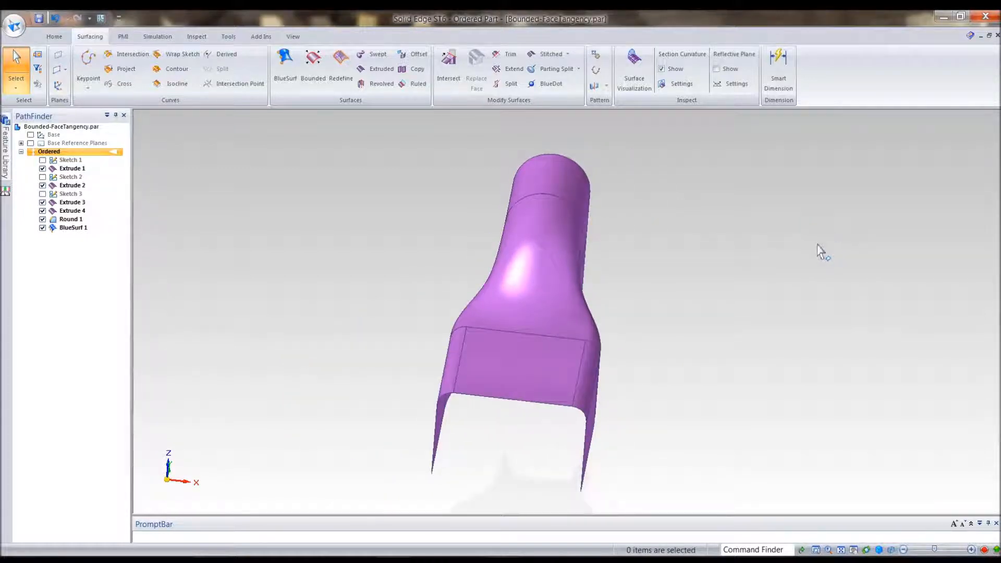
key("ctrl+i")
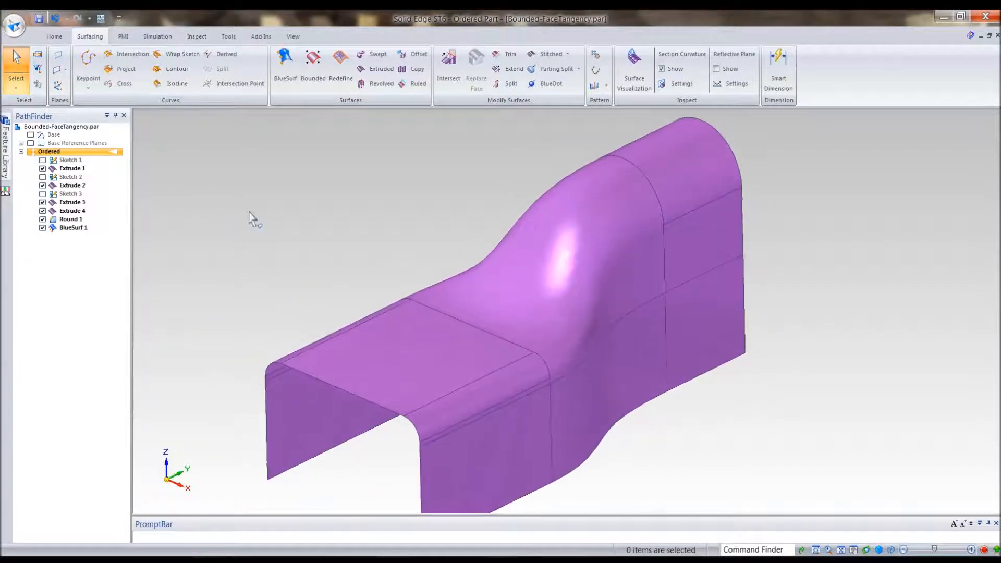
right_click(66, 230)
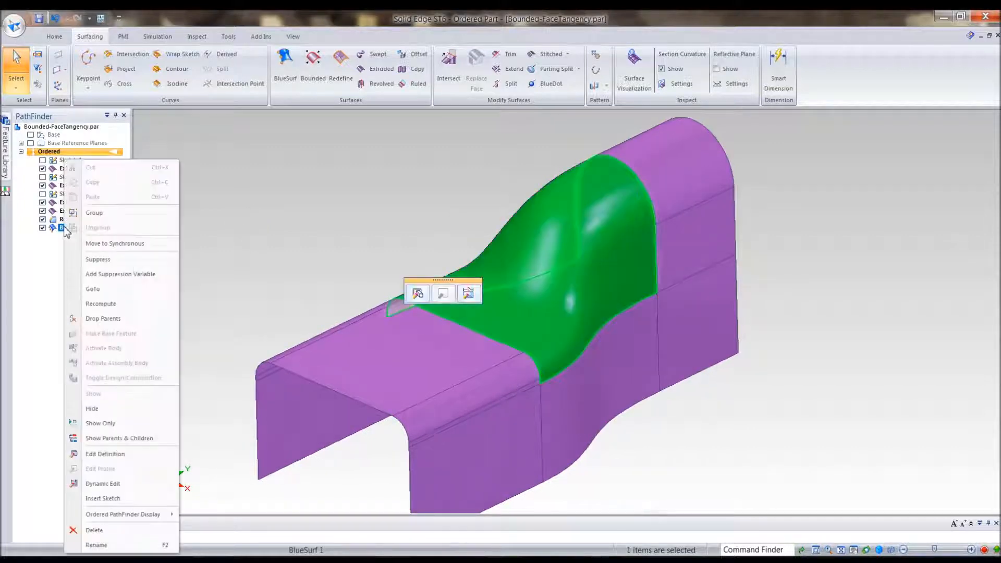
left_click(119, 455)
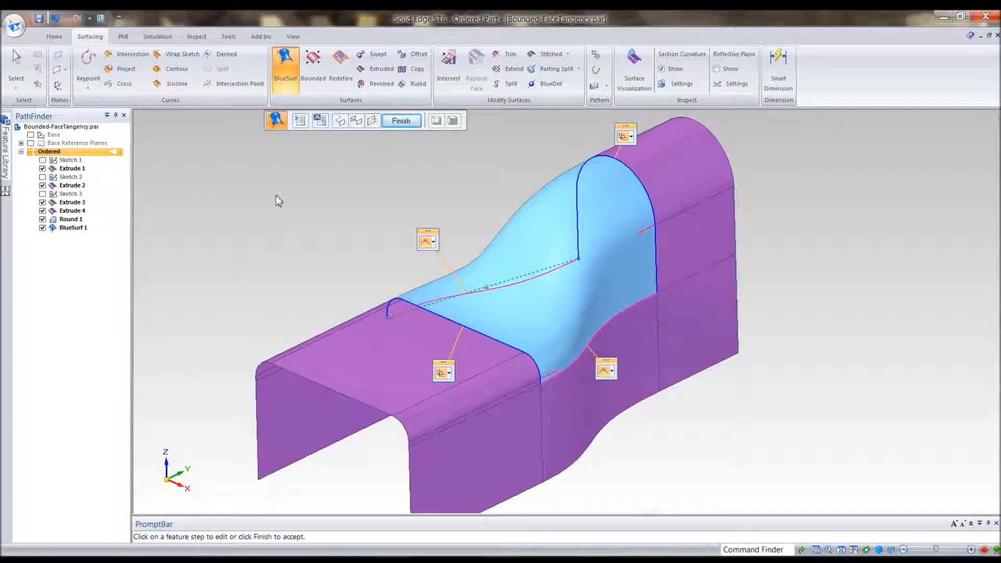
key("Escape")
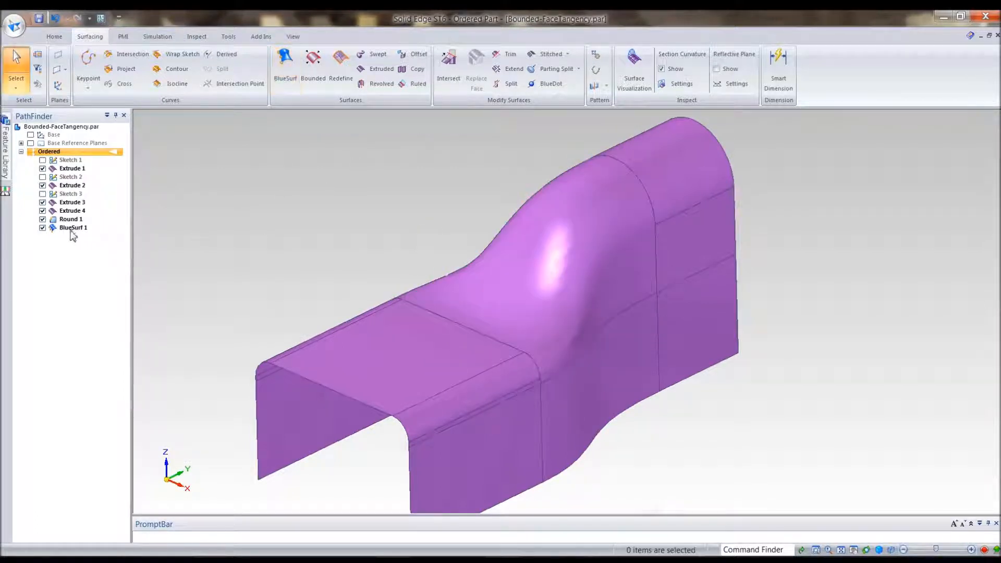
right_click(72, 229)
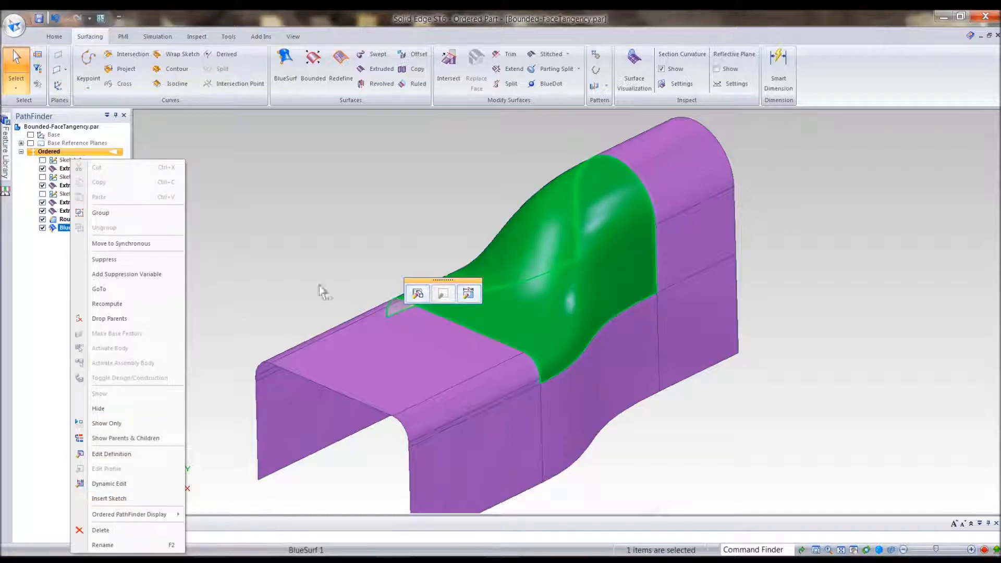
left_click(329, 268)
Edit the BlueSurf definition to insert a sketch on a plane normal to the low cross section's top edge at its midpoint, position 0.500, and finish
right_click(79, 230)
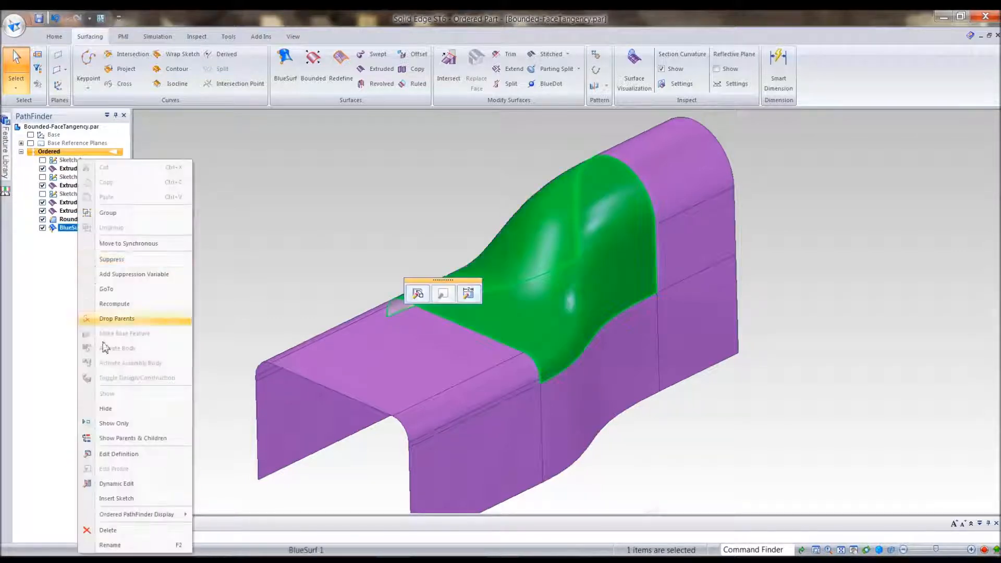
left_click(113, 456)
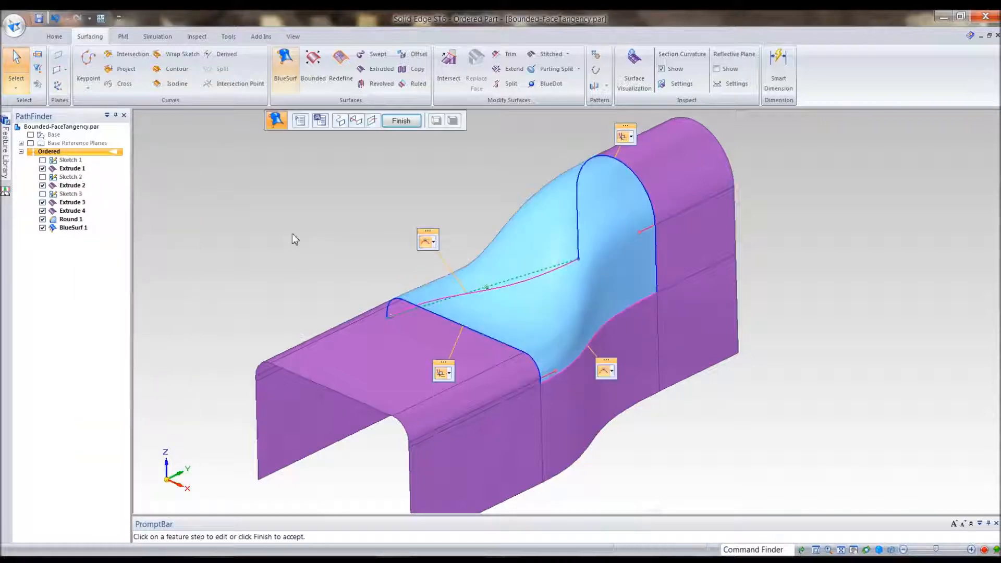
left_click(374, 121)
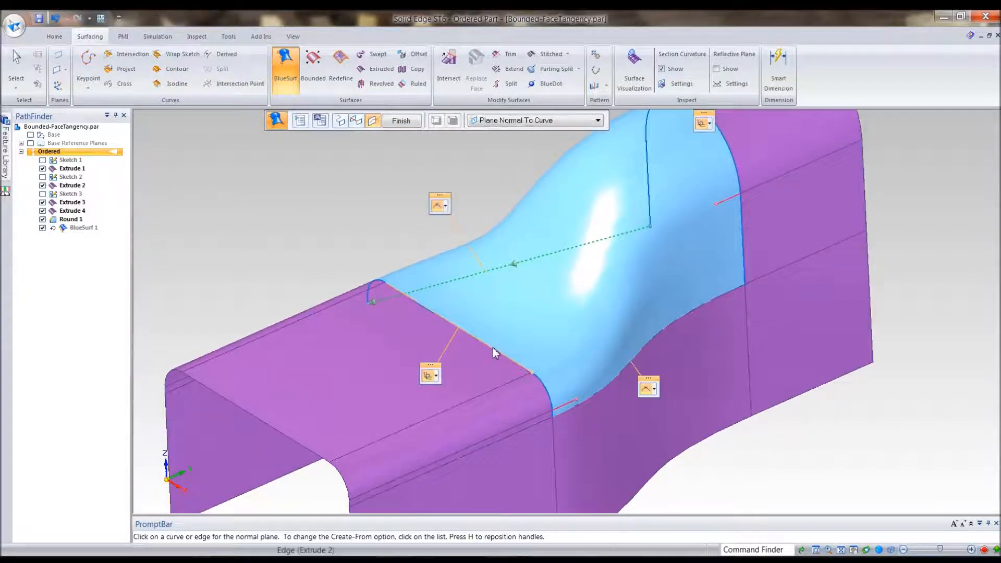
left_click(514, 362)
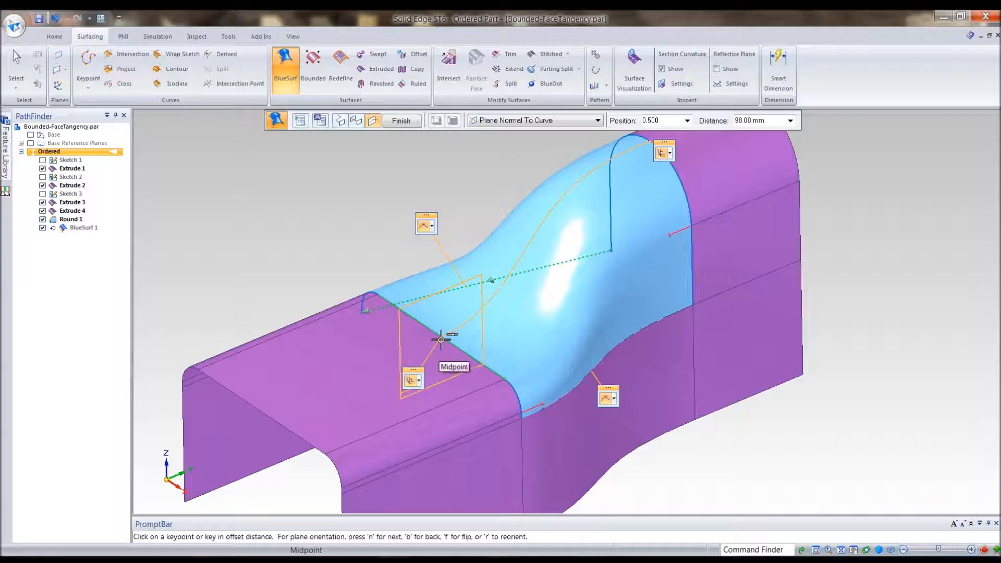
left_click(441, 339)
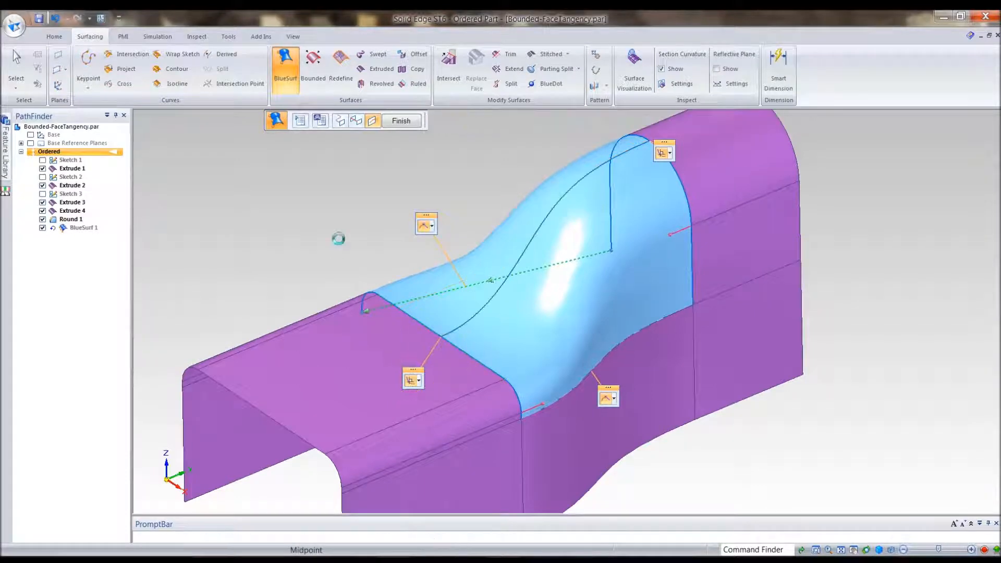
mouse_move(296, 223)
middle_mouse_down()
mouse_move(333, 247)
mouse_move(324, 249)
middle_mouse_up()
middle_click_drag(448, 238, 373, 249)
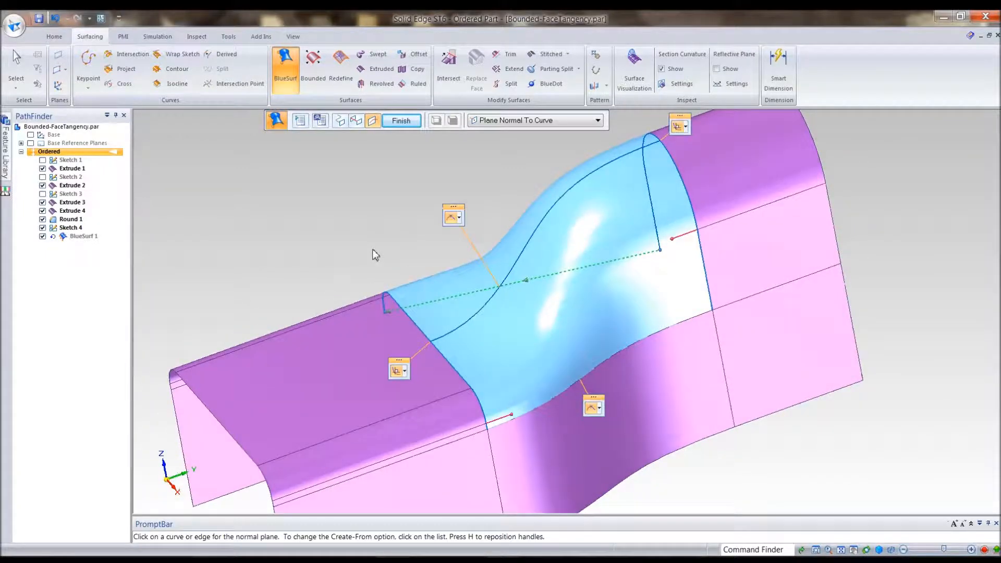
middle_click_drag(373, 250, 412, 230)
right_click(375, 179)
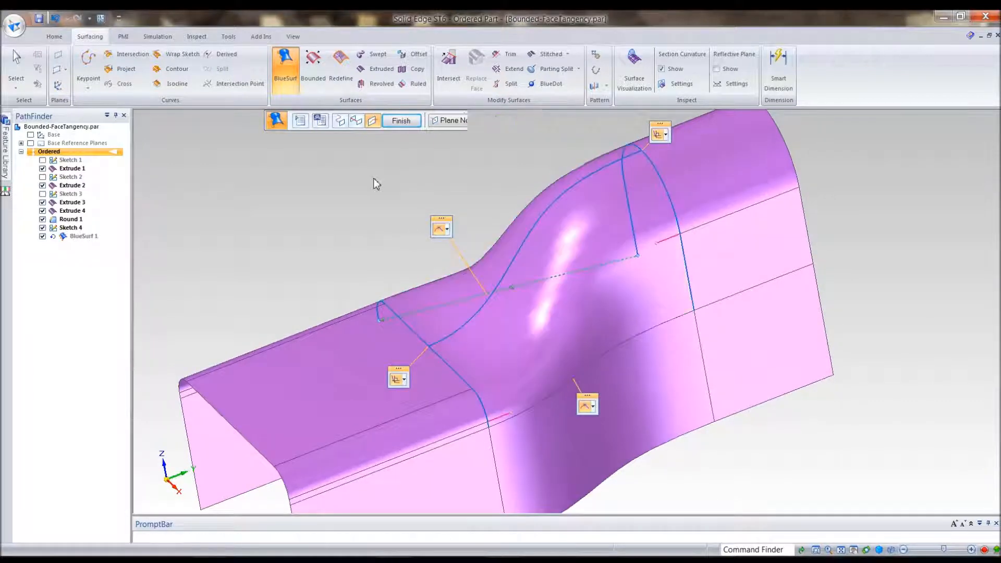
left_click(399, 122)
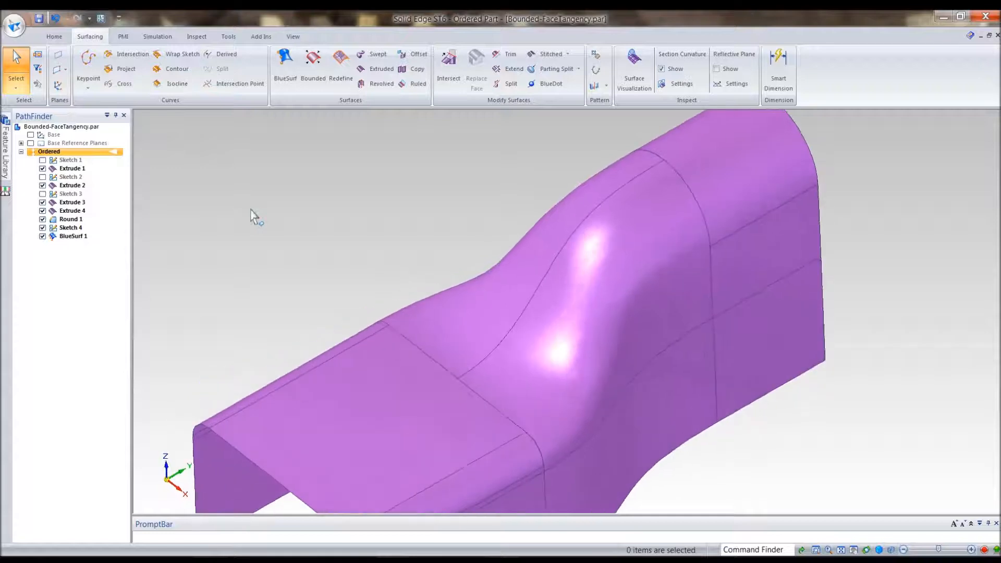
Reshape the BlueSurf with Dynamic Edit on the inserted middle sketch, moving edit points along the middle and upper part of its curve
right_click(70, 229)
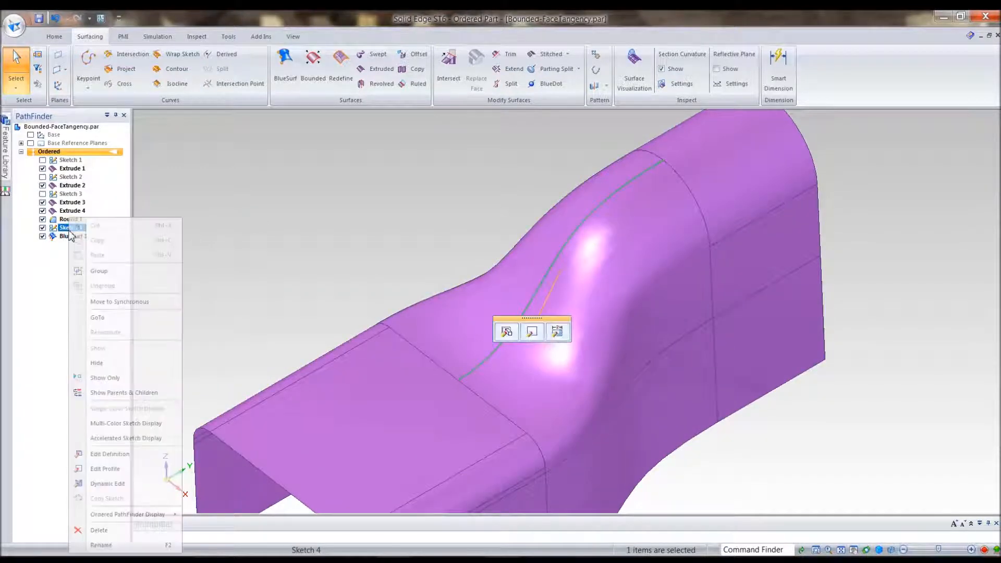
left_click(108, 484)
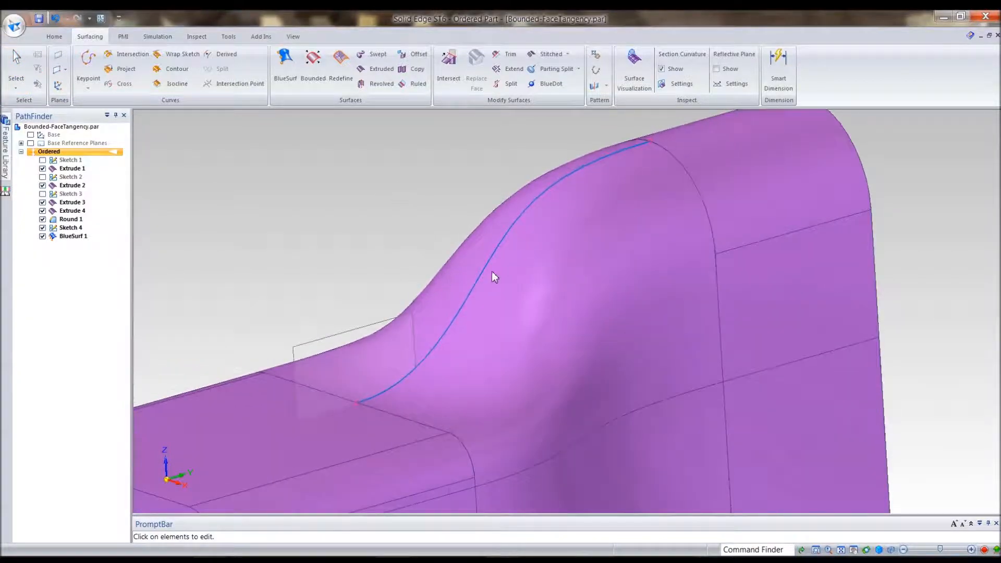
left_click(489, 268)
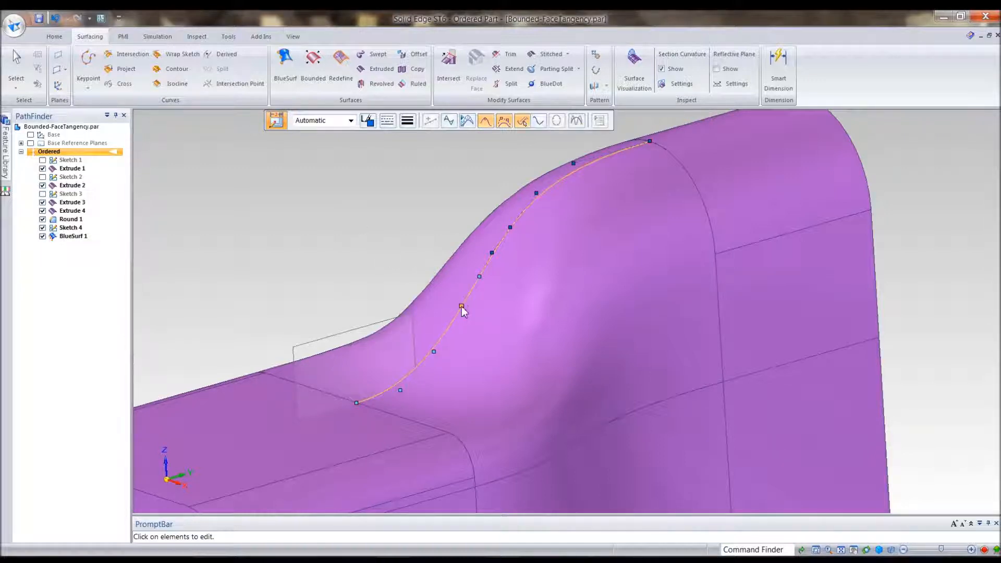
left_click_drag(464, 308, 474, 316)
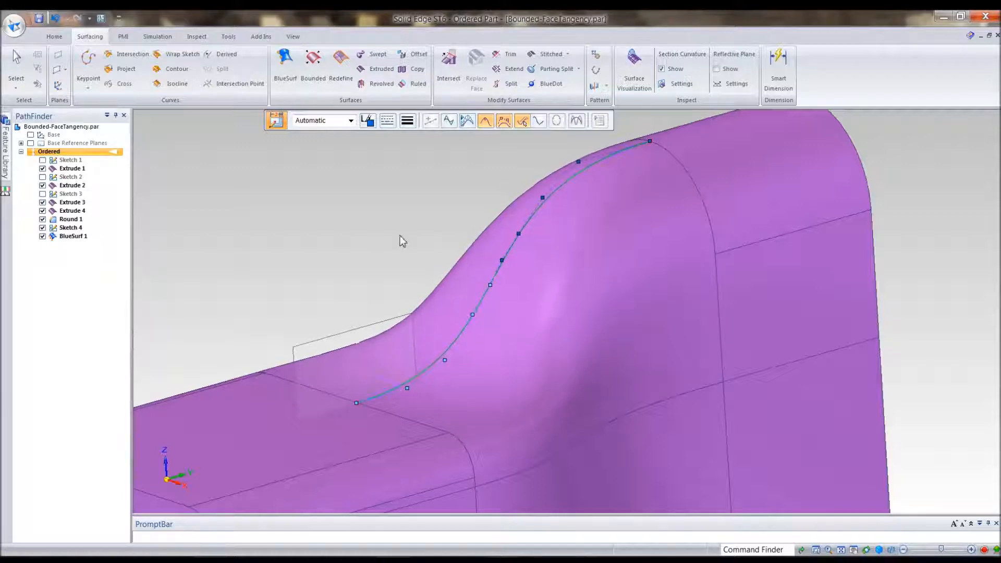
middle_click_drag(401, 235, 492, 327)
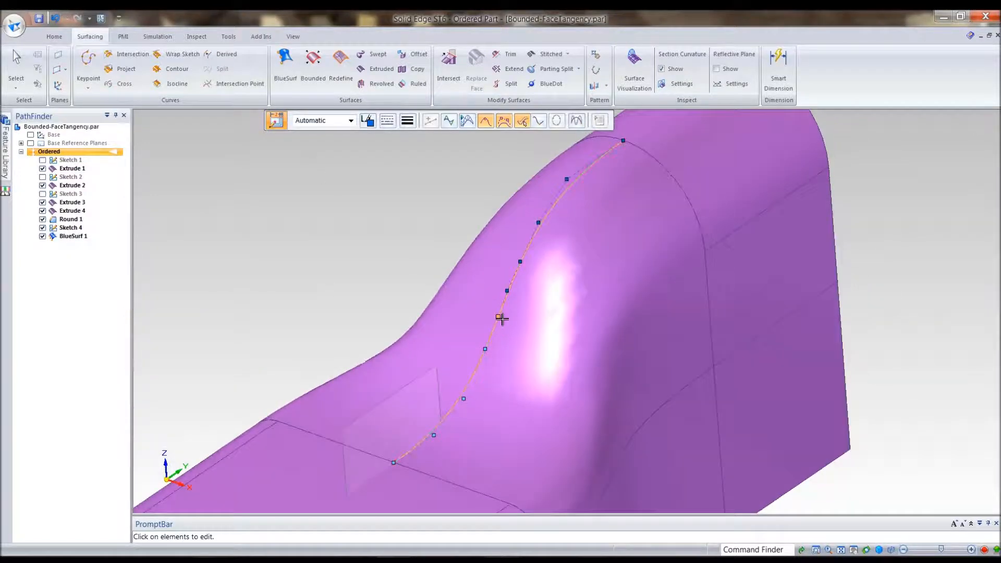
left_click_drag(500, 320, 494, 311)
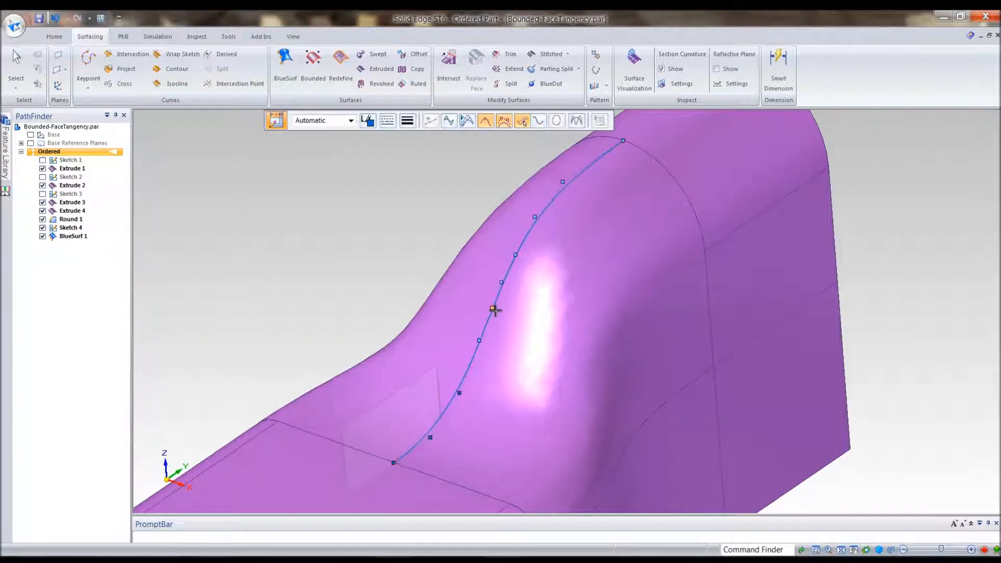
middle_click_drag(298, 227, 451, 133)
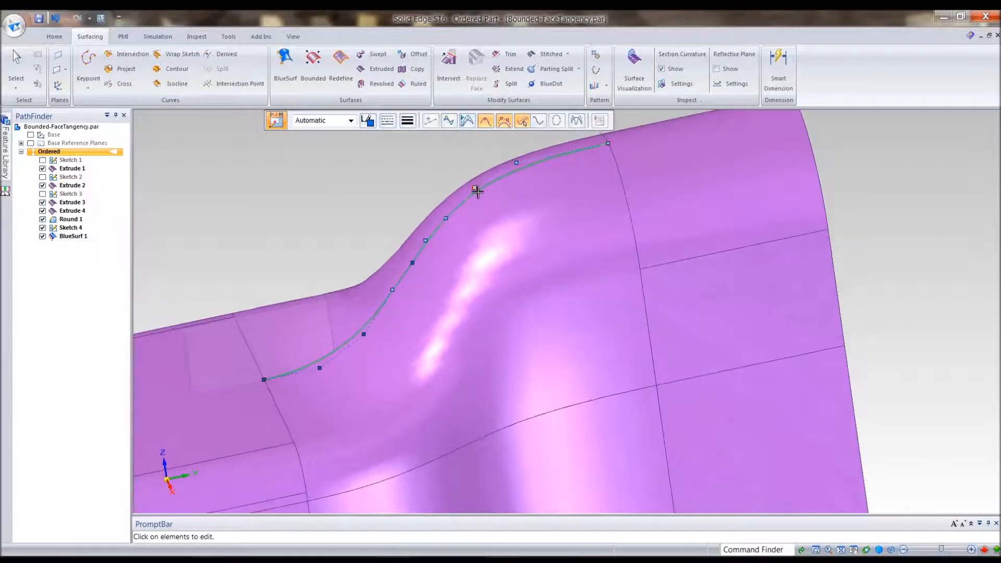
left_click_drag(477, 190, 478, 197)
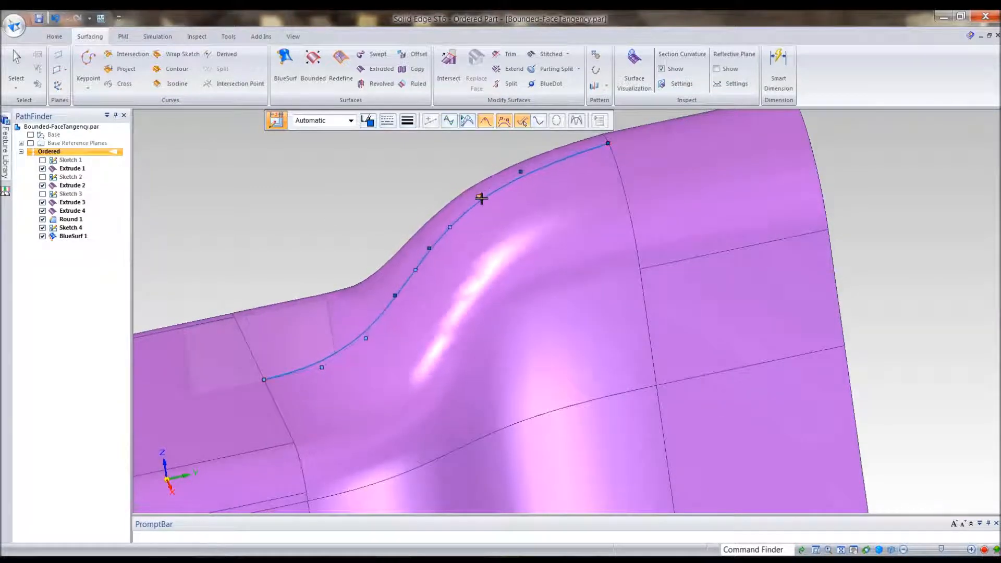
Move the upper edit point of the middle sketch curve slightly, finish the Dynamic Edit, and hide Sketch 4
left_click_drag(521, 172, 526, 199)
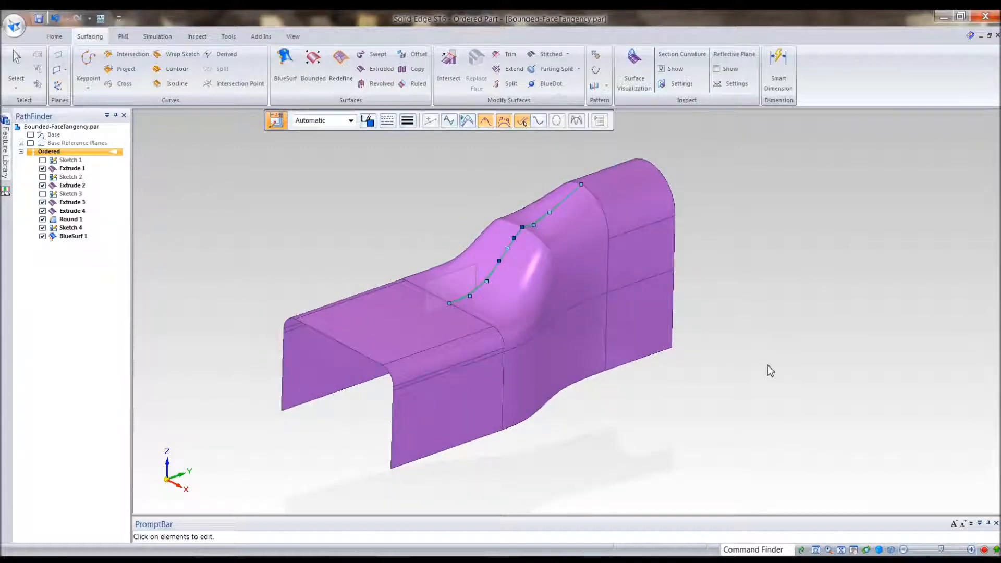
middle_click_drag(765, 378, 671, 383)
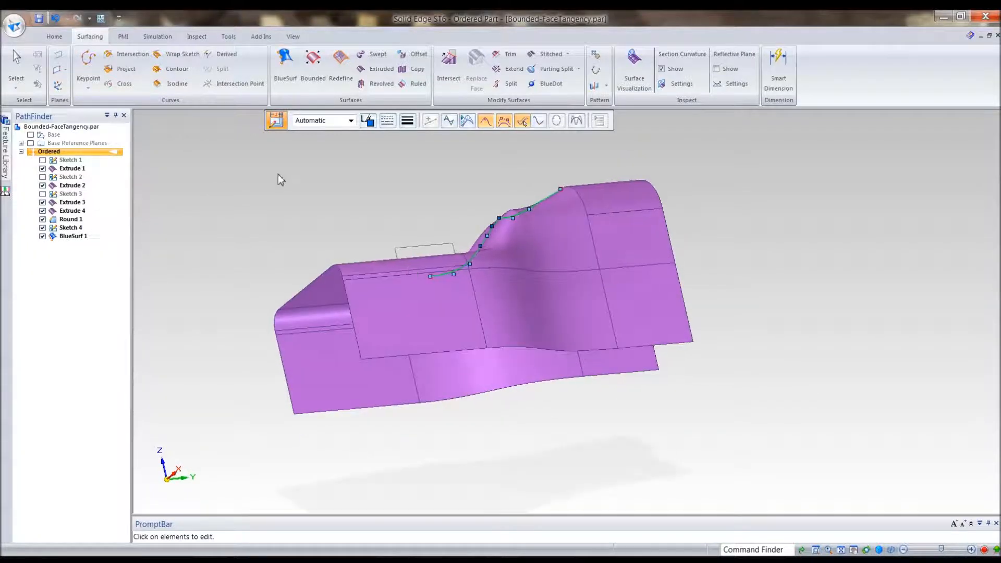
key("Escape")
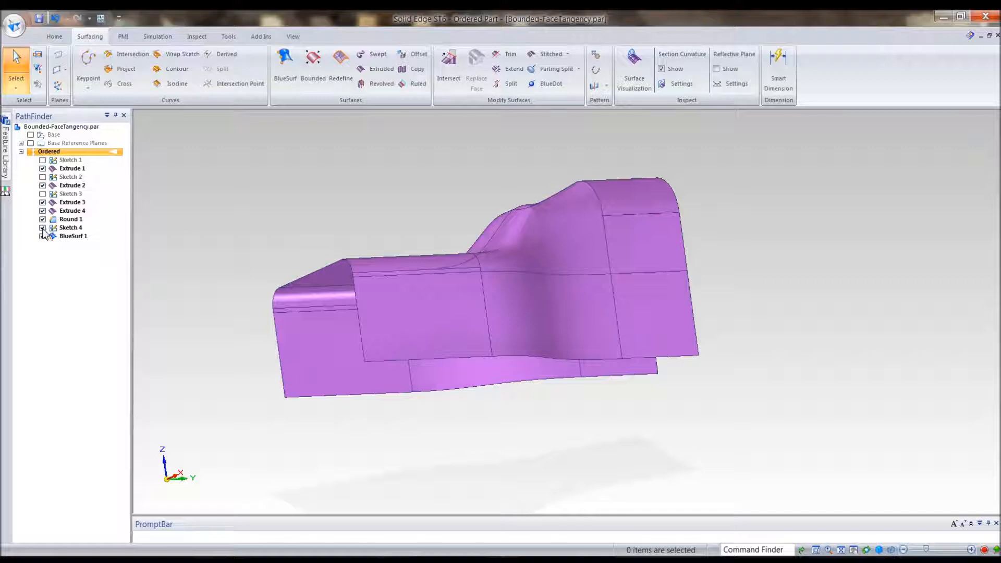
middle_click_drag(720, 396, 932, 330)
key("ctrl+t")
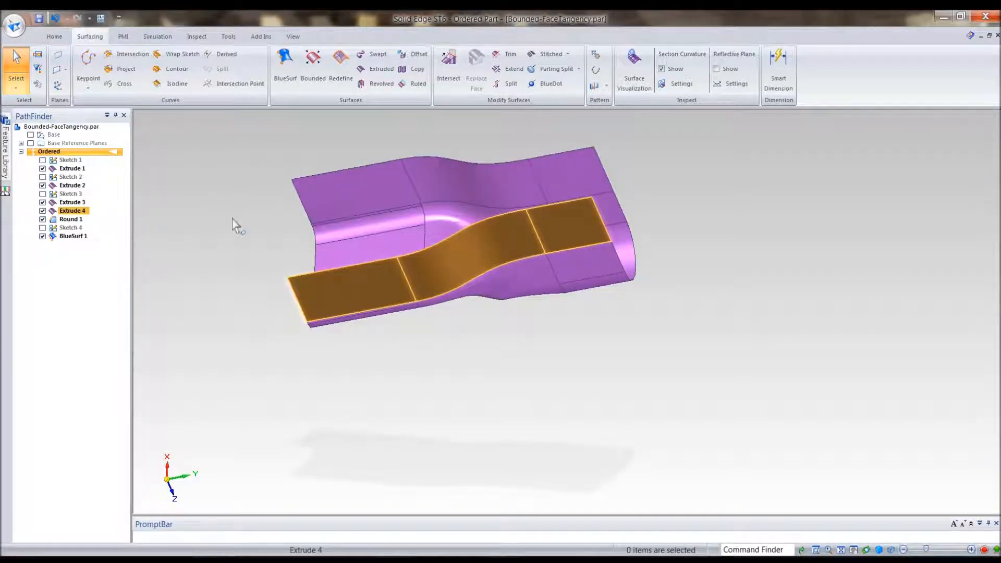
Create a keypoint curve joining the two bottom corners of the tall arch's open end
middle_click_drag(234, 225, 260, 171)
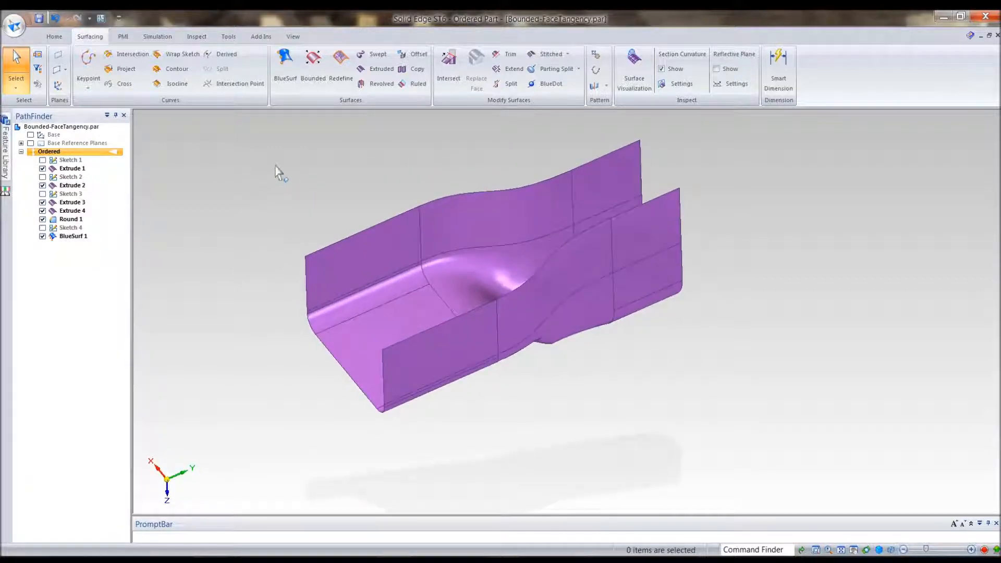
left_click(313, 67)
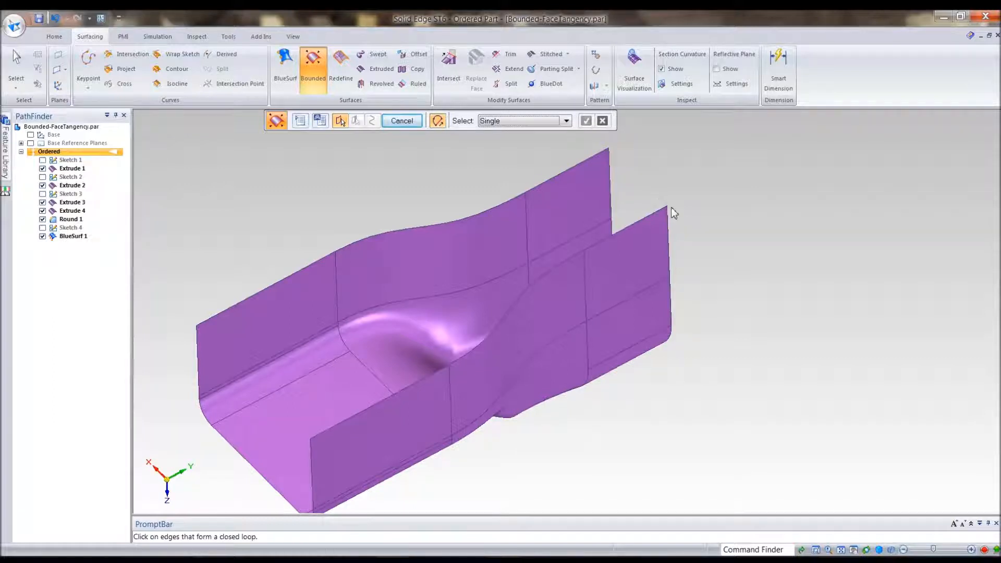
middle_click_drag(476, 175, 261, 173)
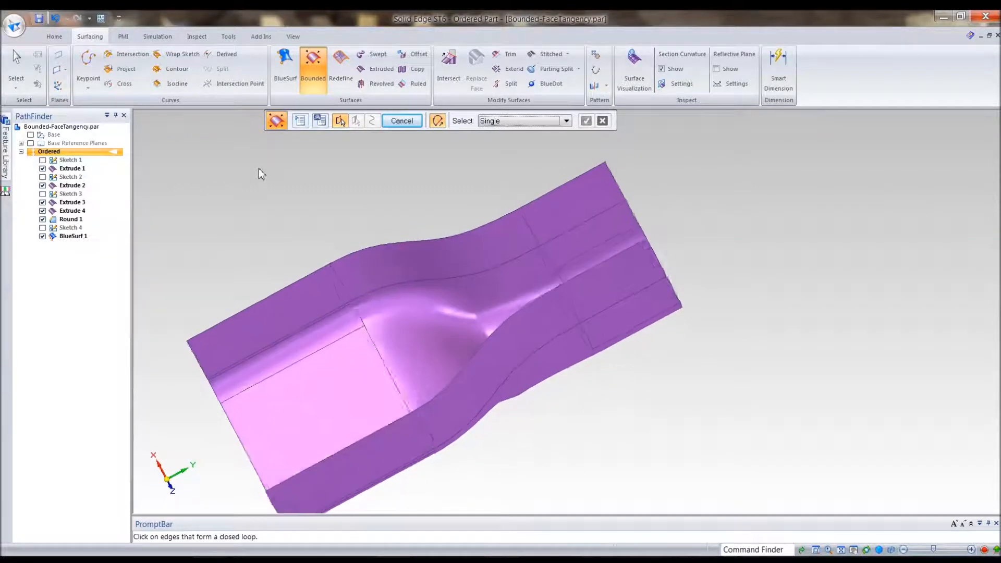
left_click(95, 58)
middle_click_drag(859, 224, 694, 341)
left_click(658, 356)
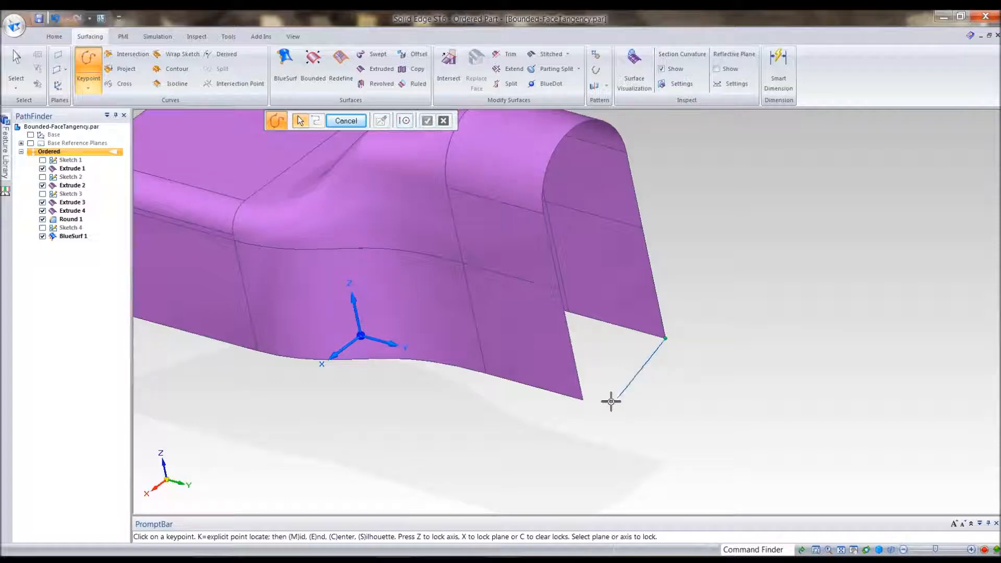
left_click(584, 401)
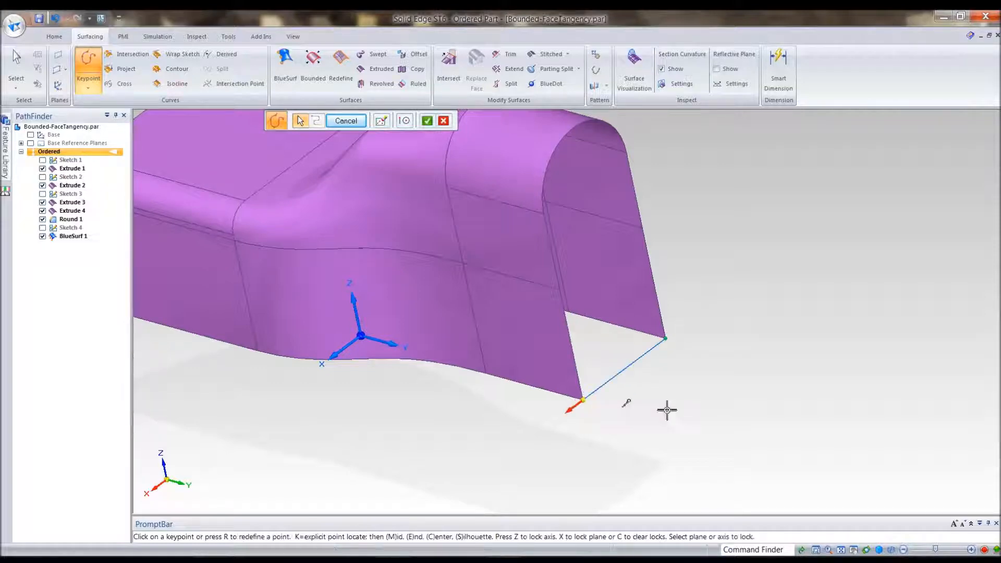
right_click(740, 373)
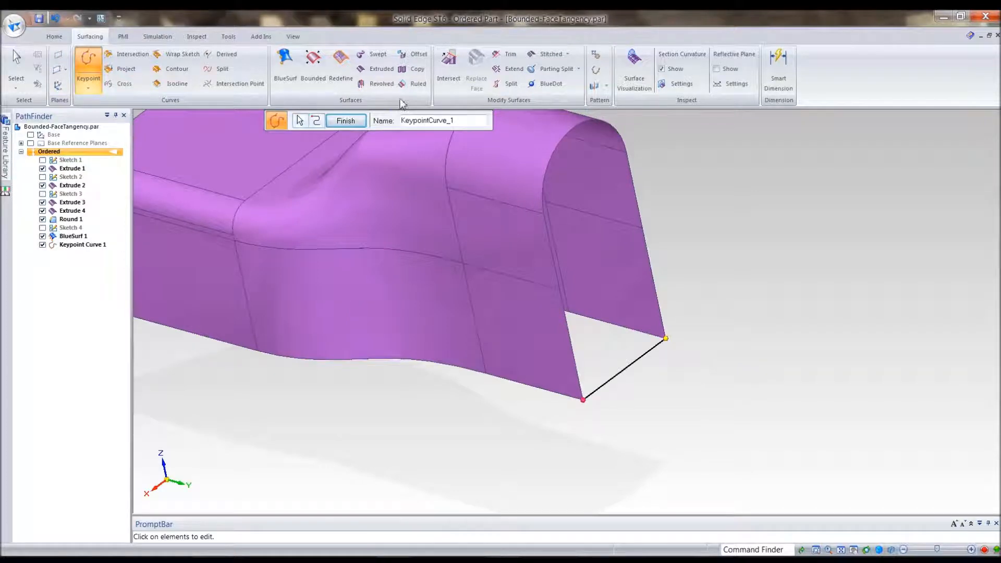
left_click(341, 122)
left_click(344, 123)
Create a keypoint curve joining the two bottom corners of the low rounded end, then leave the command
middle_click_drag(403, 449, 159, 214)
left_click(102, 67)
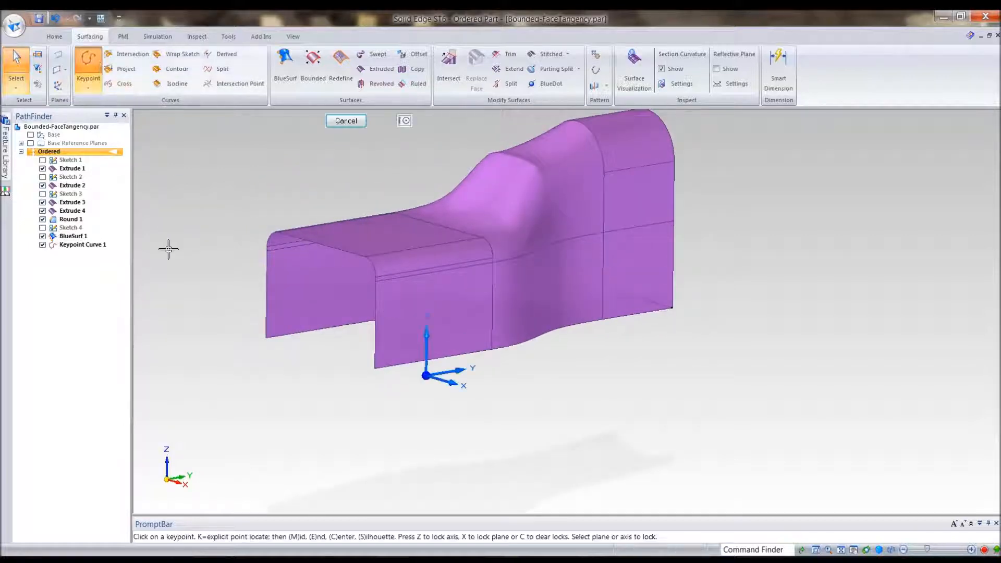
left_click(376, 369)
right_click(340, 373)
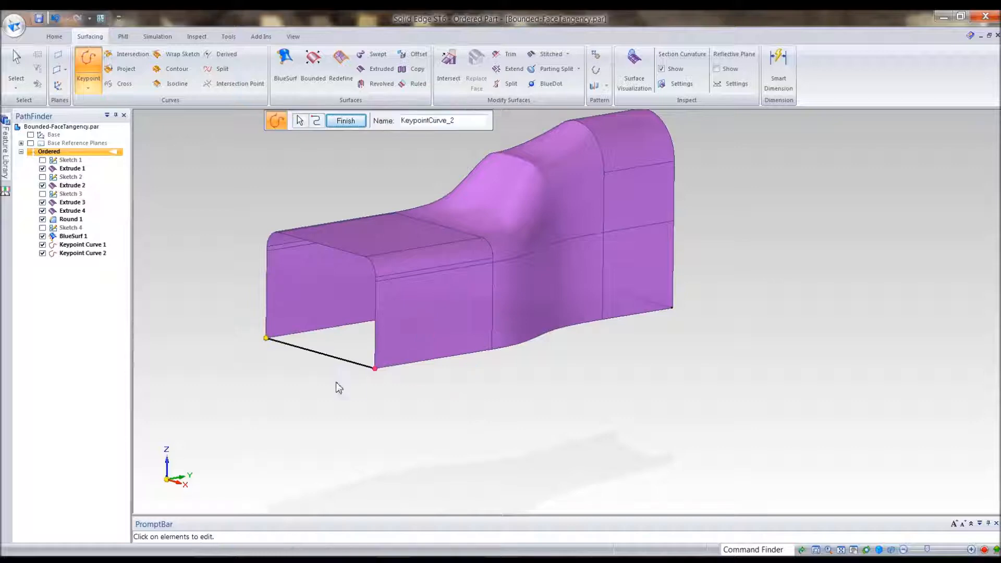
middle_click_drag(292, 406, 303, 167)
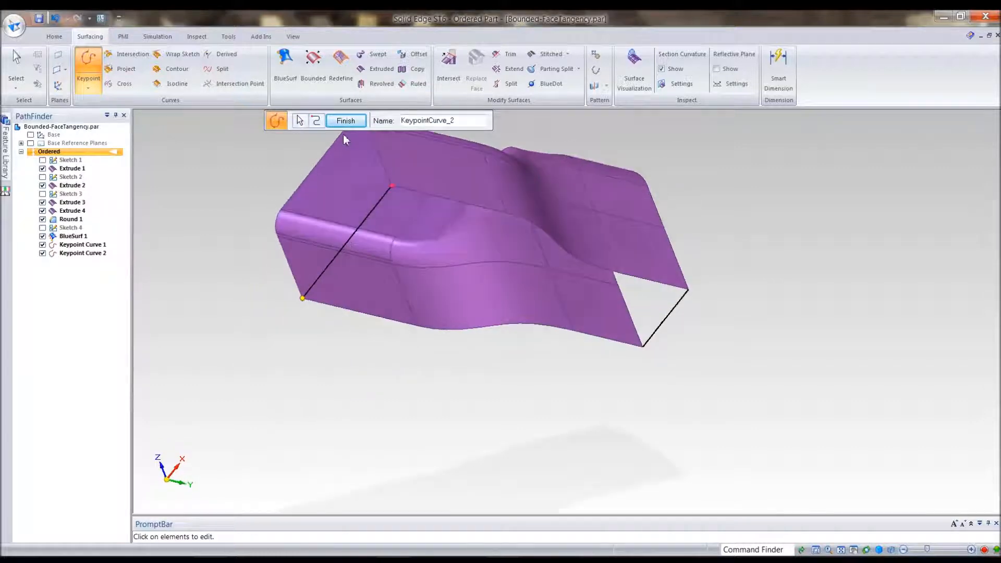
left_click(346, 119)
middle_click_drag(237, 198, 321, 160)
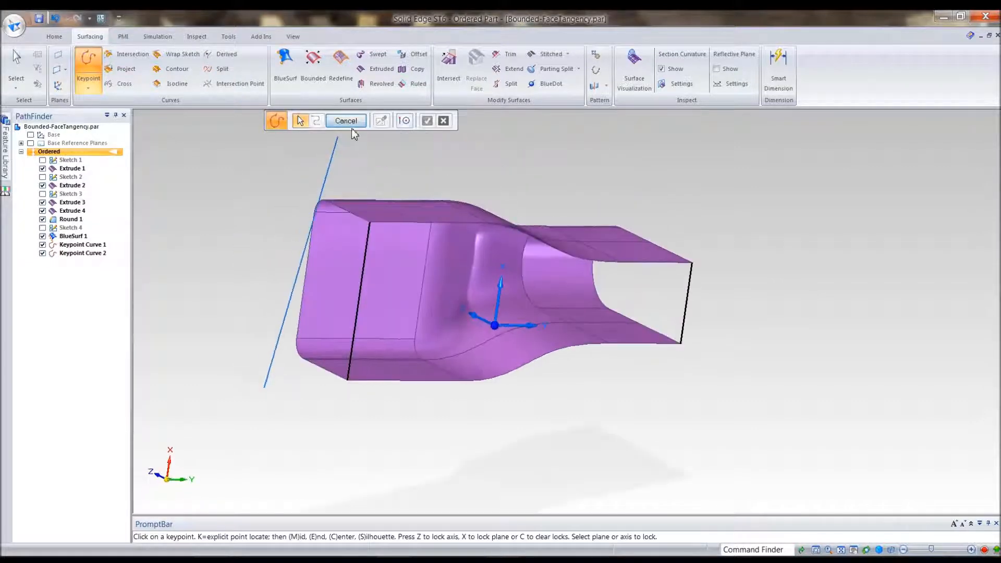
left_click(347, 121)
Begin a Bounded surface over the open bottom by selecting one side wall's bottom edges, trying Chain selection before returning to Single
left_click(313, 65)
middle_click_drag(351, 147, 541, 212)
left_click(540, 211)
left_click(599, 184)
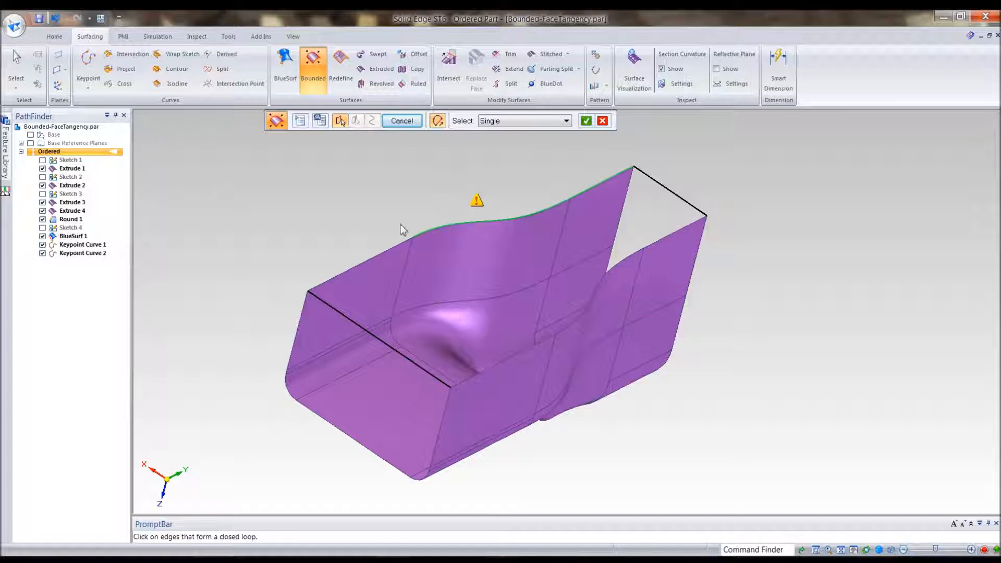
left_click(378, 260)
left_click(524, 121)
left_click(523, 132)
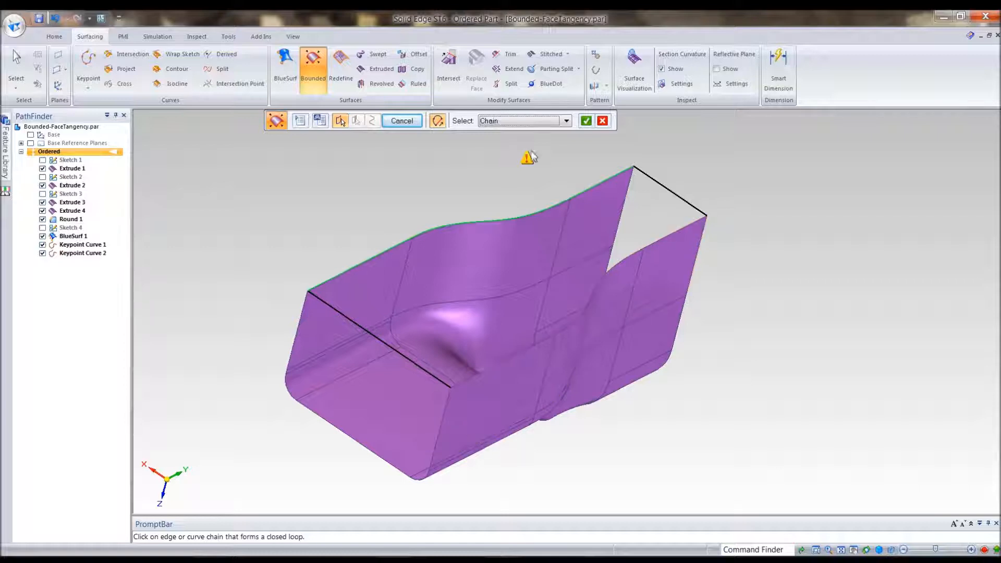
left_click(525, 121)
left_click(521, 139)
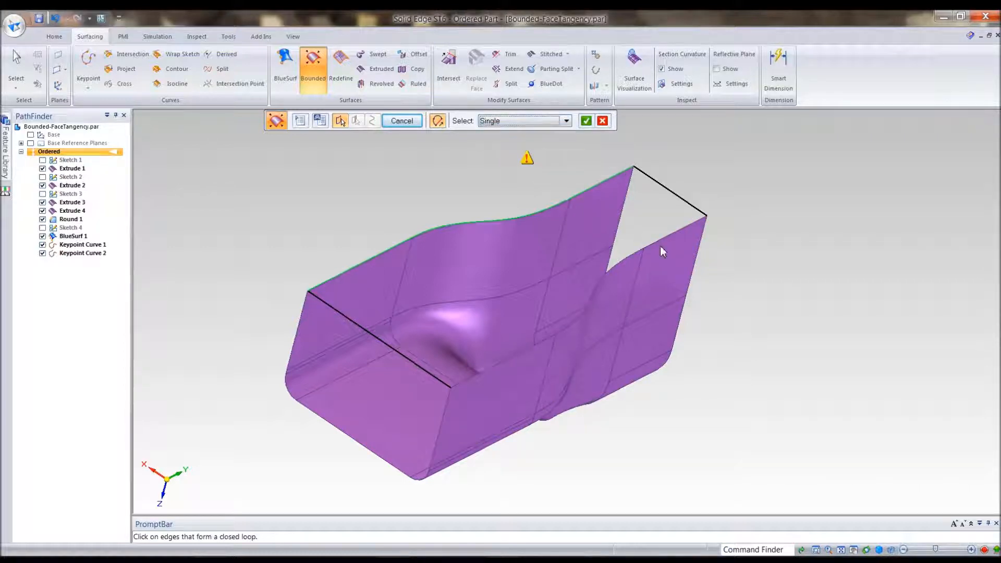
Add the opposite side wall's bottom edges and the low end's keypoint curve to the Bounded surface loop
left_click(661, 241)
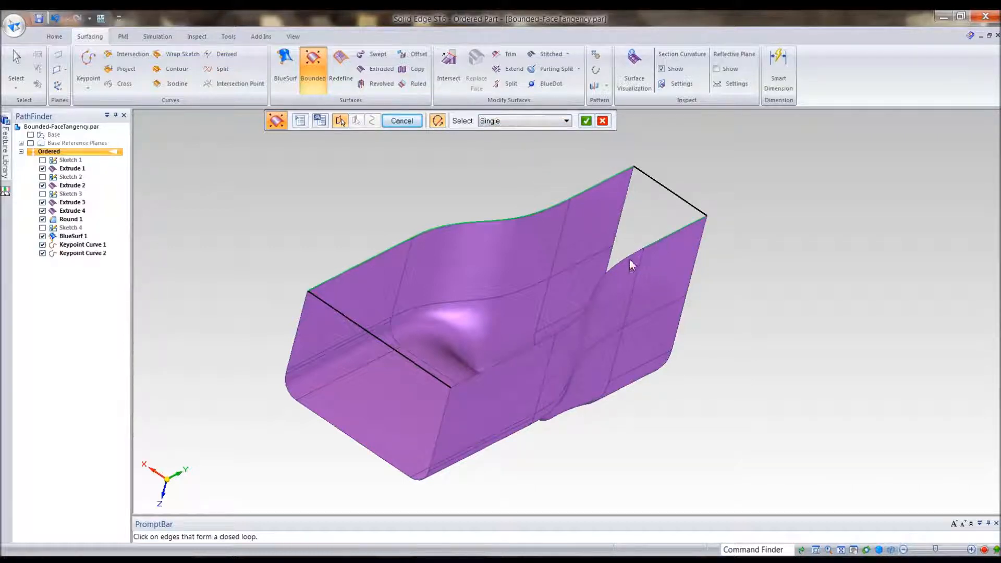
left_click(528, 346)
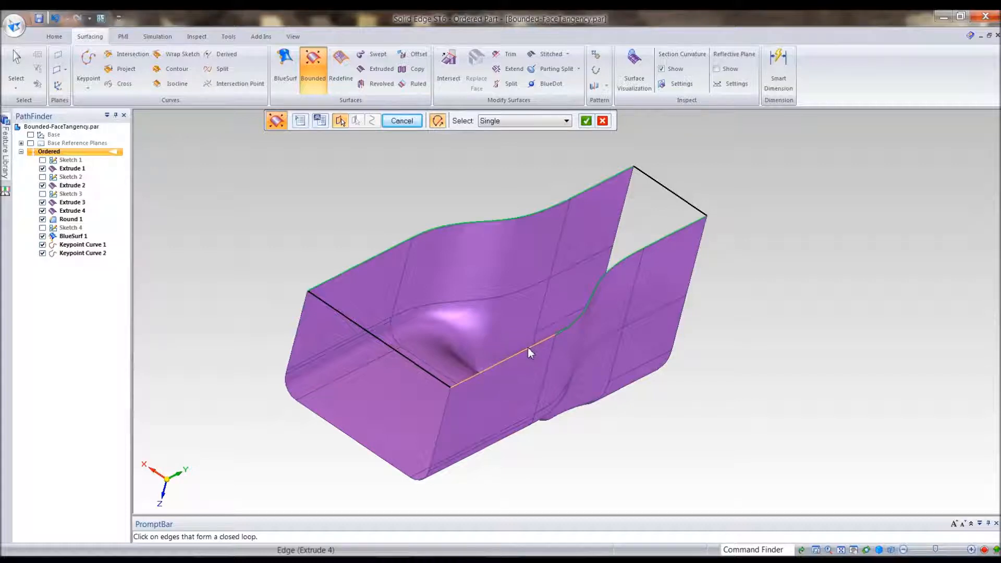
left_click(406, 360)
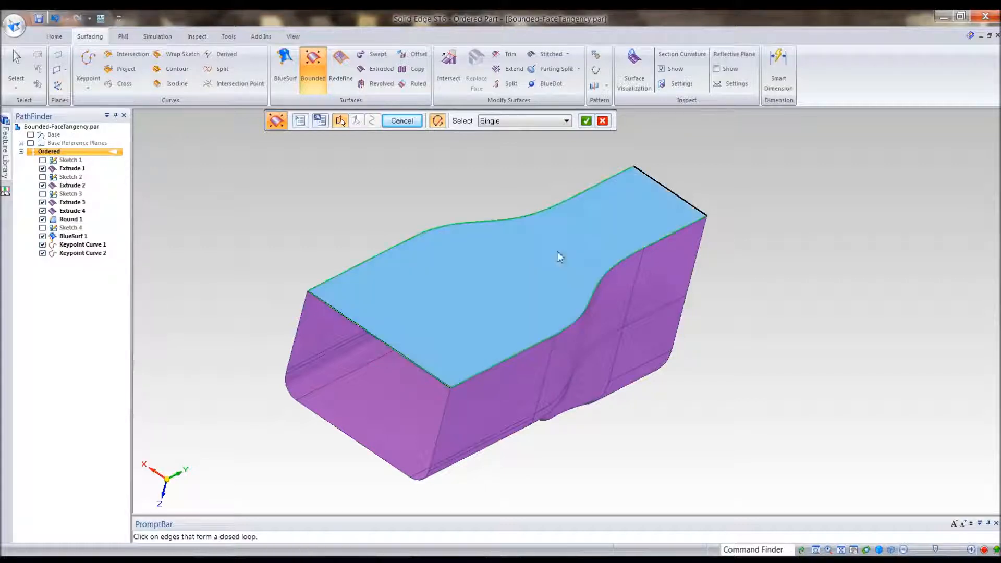
Turn off Close Boundary, add the tall end's keypoint curve to the loop, and accept the Bounded surface
left_click(438, 120)
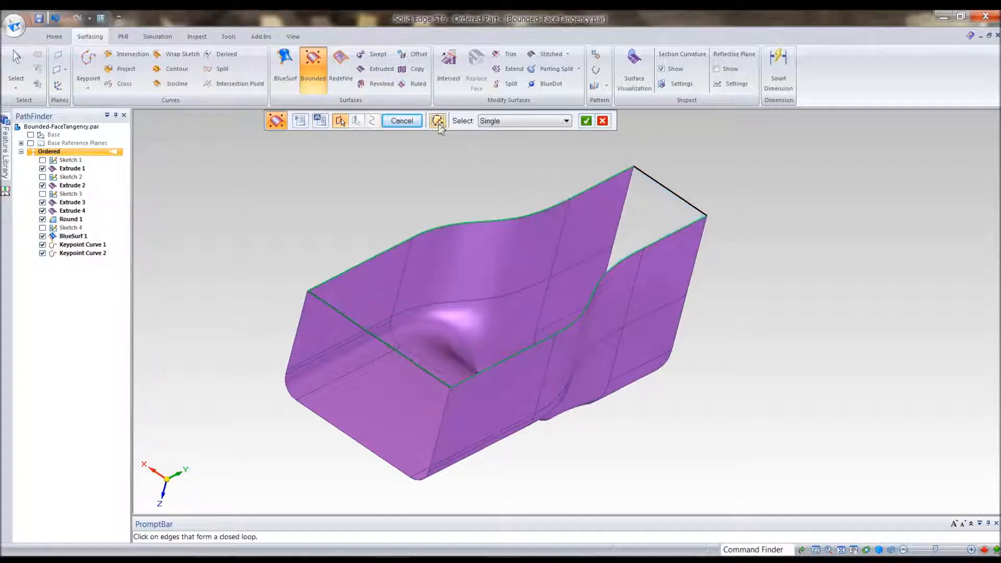
left_click(682, 200)
middle_click_drag(988, 254, 880, 248)
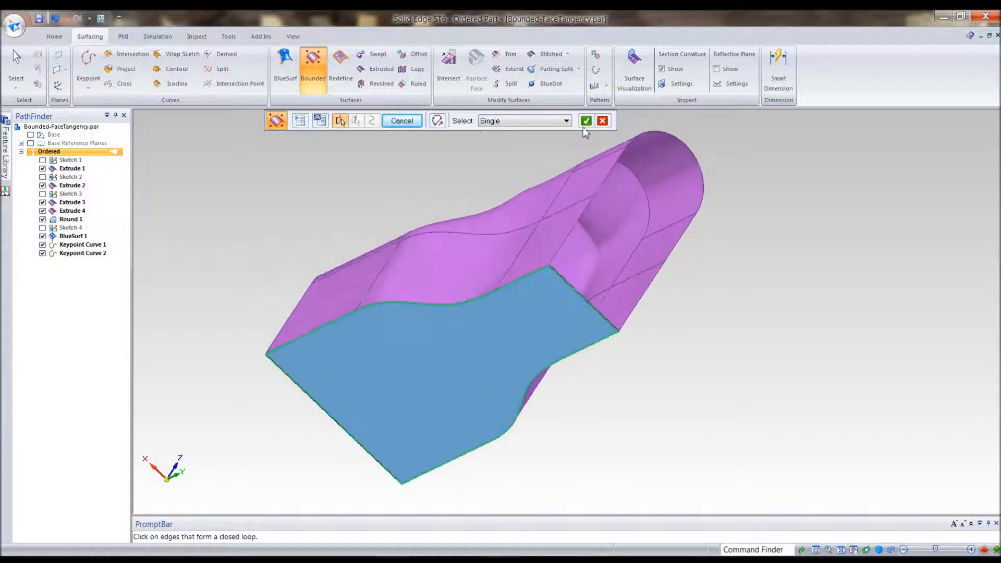
right_click(872, 243)
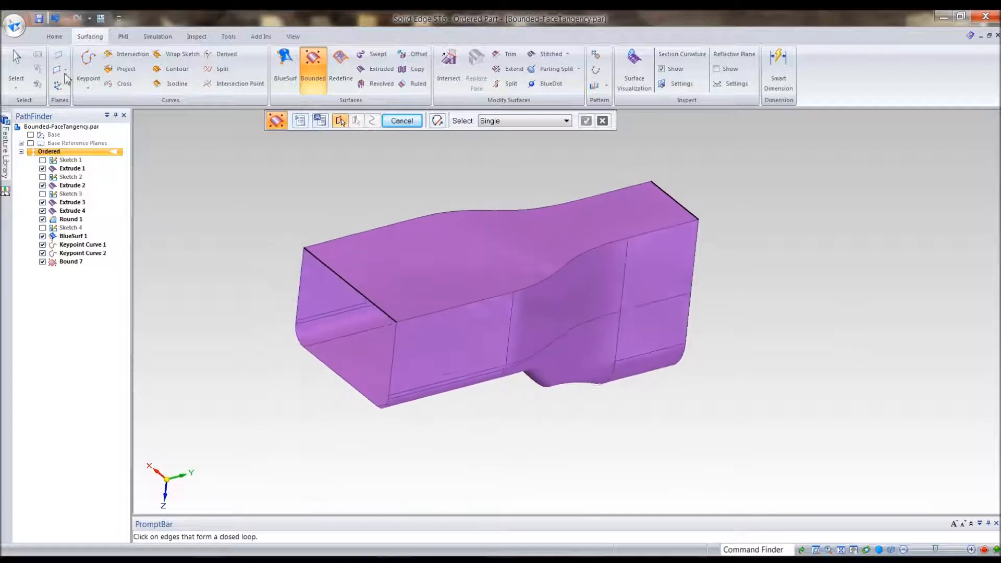
Undo the Bounded surface, both keypoint curves and the hiding of Sketch 4
left_click(55, 18)
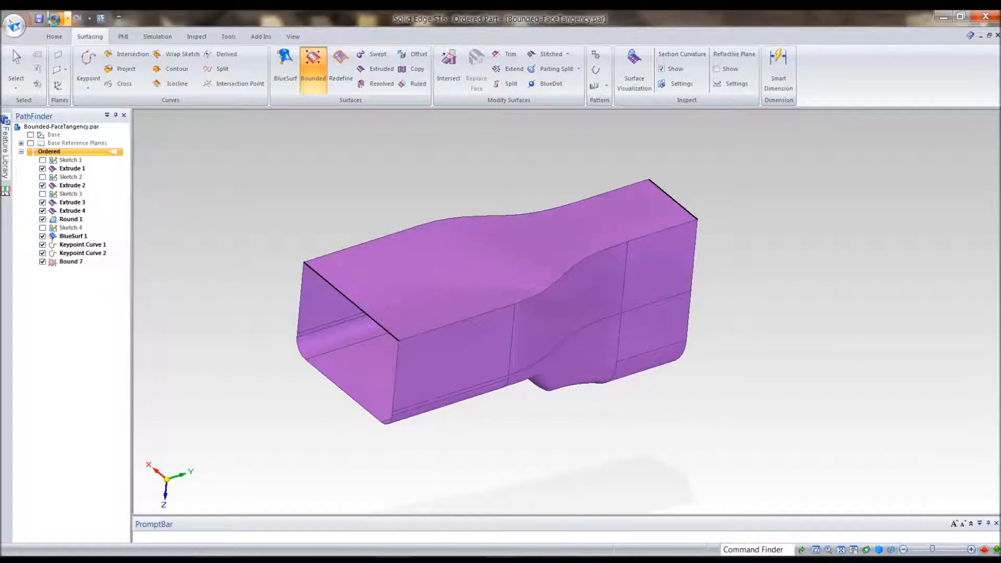
left_click(54, 18)
left_click(54, 19)
left_click(54, 19)
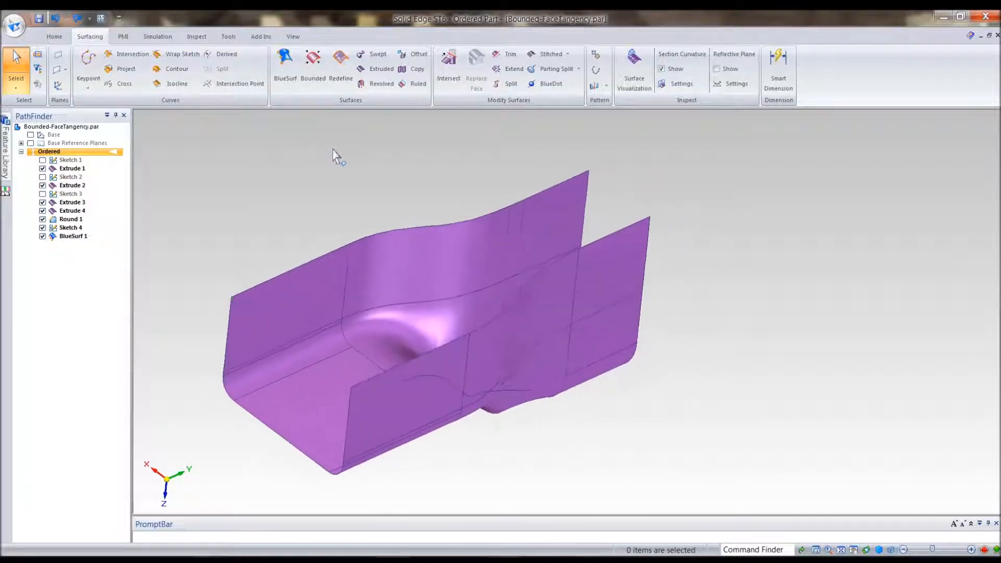
Try to build a Bounded surface from only the two side walls' bottom edges with Close Boundary, then cancel the command
left_click(315, 66)
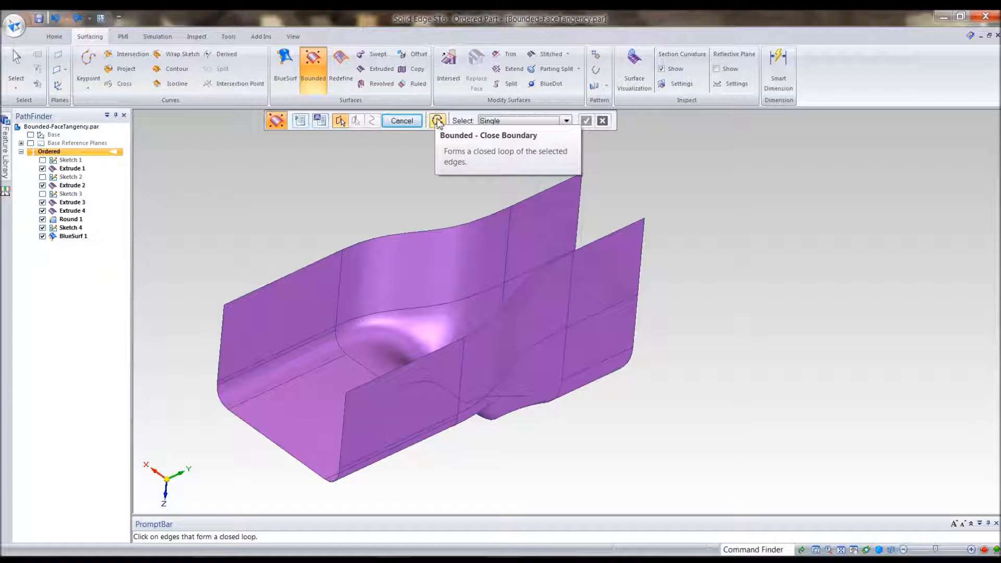
left_click(437, 121)
left_click(552, 188)
left_click(483, 221)
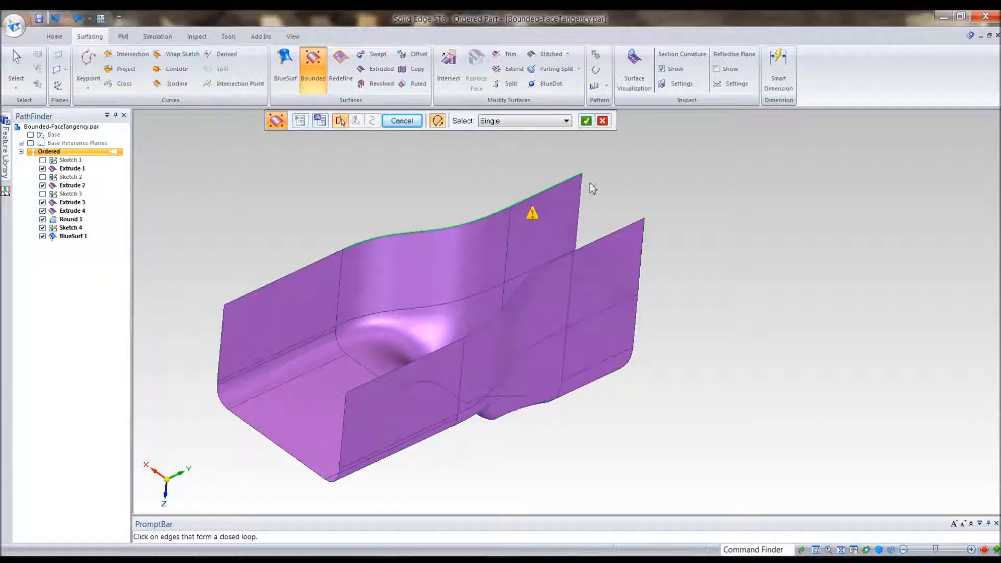
left_click(630, 230)
left_click(552, 263)
left_click(431, 356)
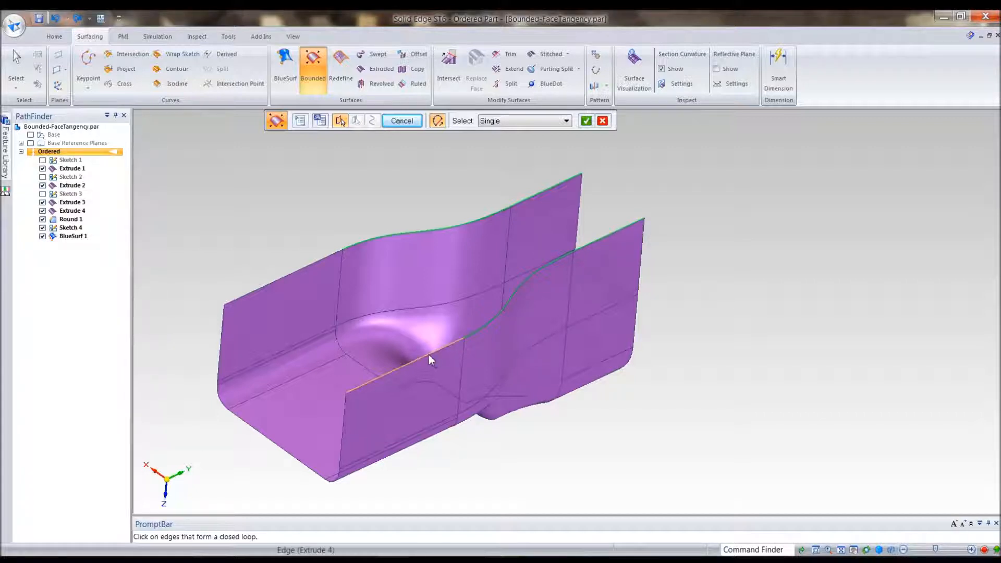
left_click(284, 275)
middle_click_drag(583, 181, 793, 199)
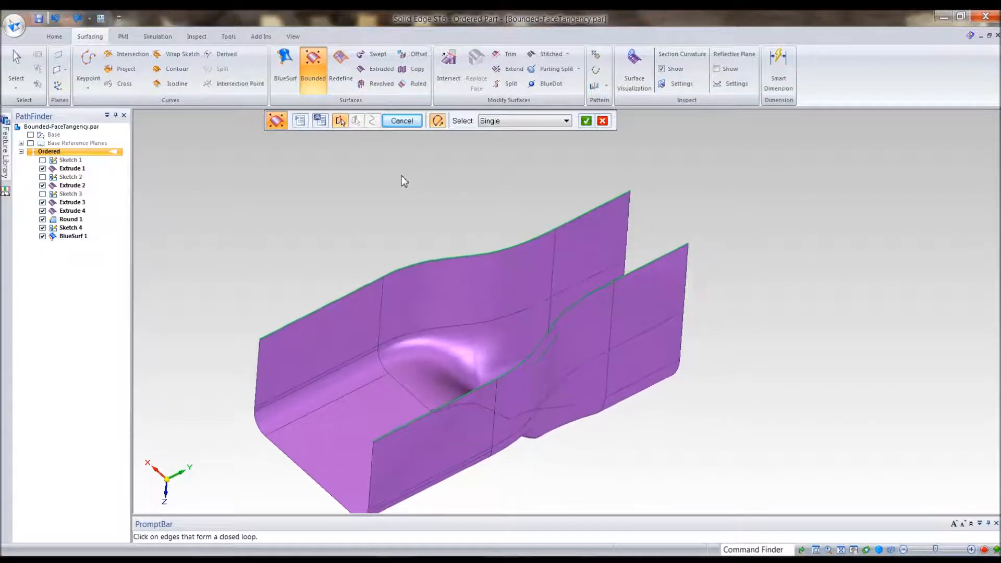
key("Escape")
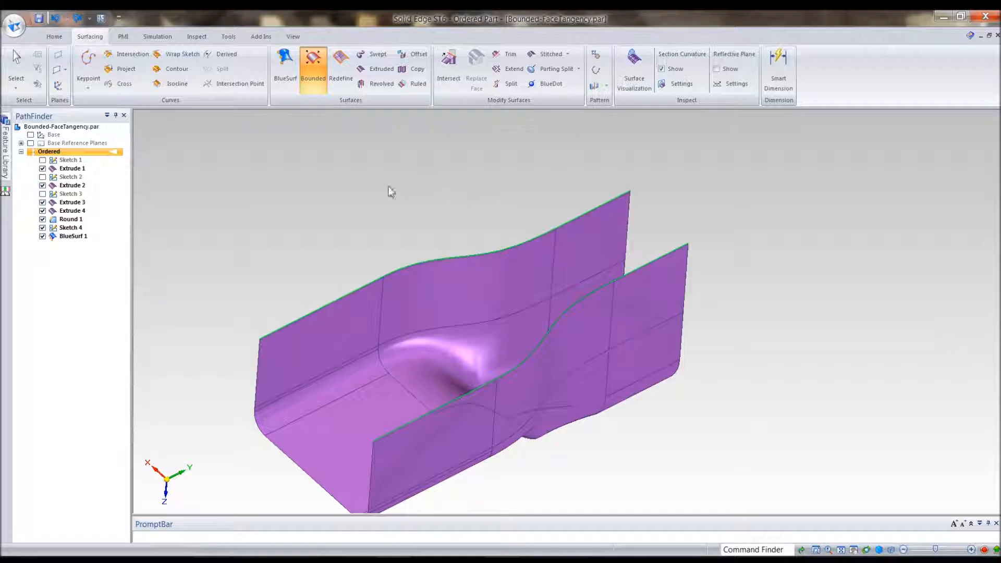
key("Escape")
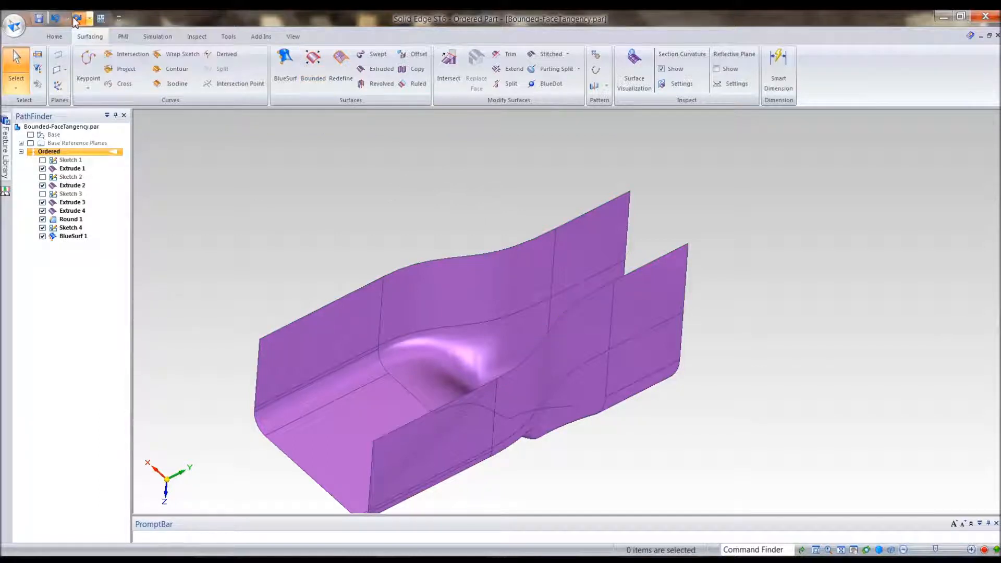
Restore only the keypoint curve across the tall end, leaving the low end without one
left_click(78, 20)
left_click(79, 19)
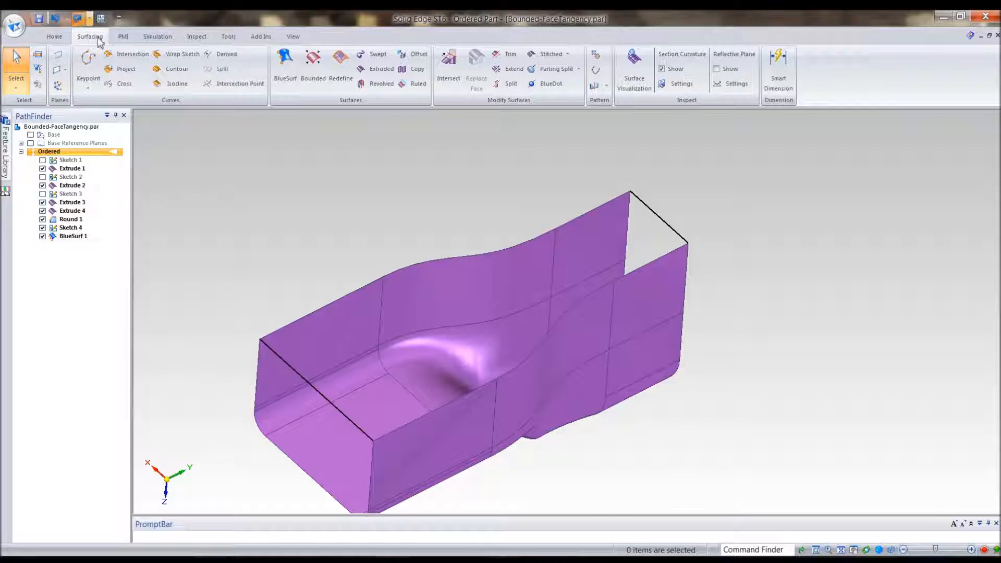
left_click(55, 18)
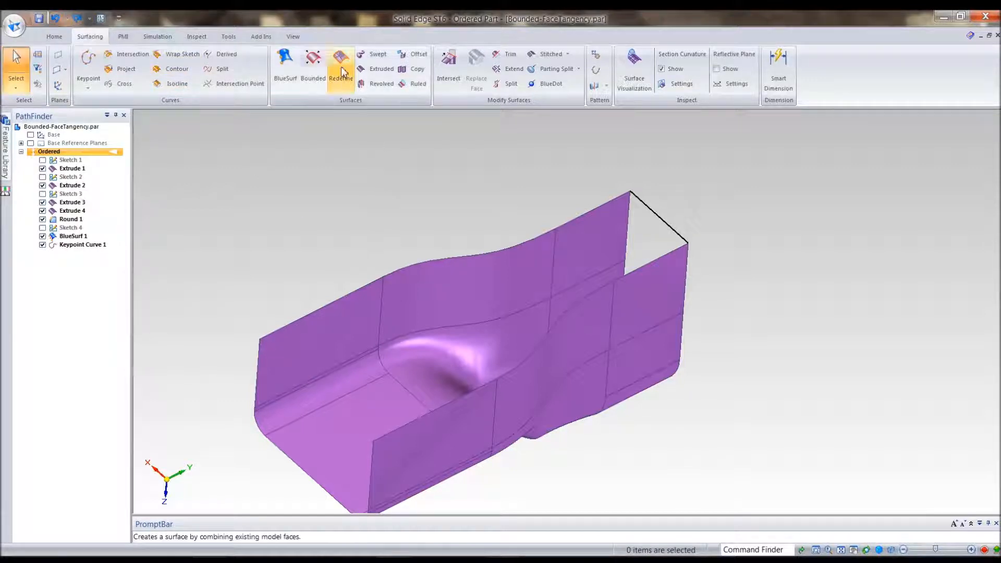
Cap the open bottom with a Bounded surface from both side walls' bottom edges and the tall end's keypoint curve, using Close Boundary for the low end
left_click(313, 65)
middle_click_drag(332, 152, 329, 280)
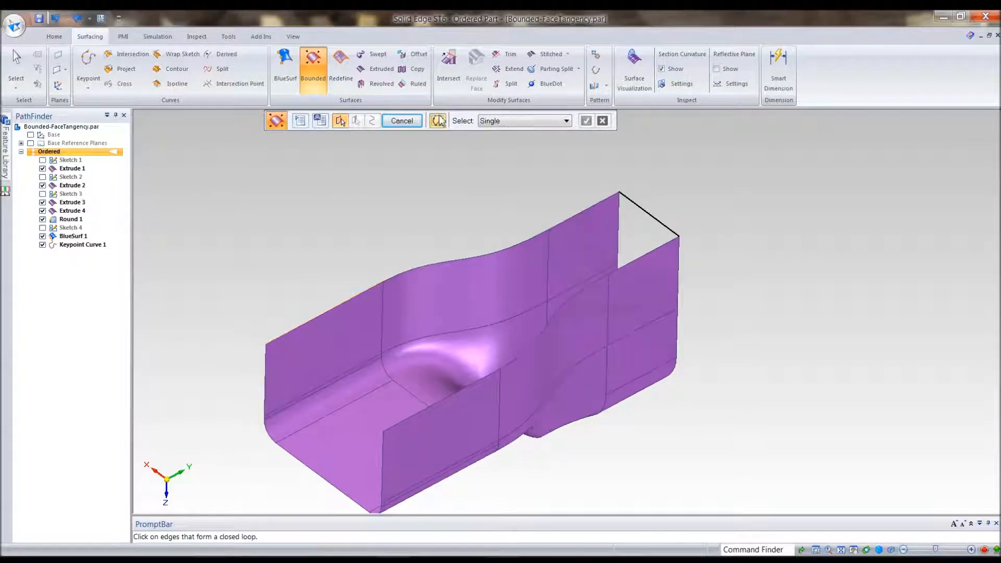
left_click(328, 312)
left_click(570, 219)
left_click(640, 207)
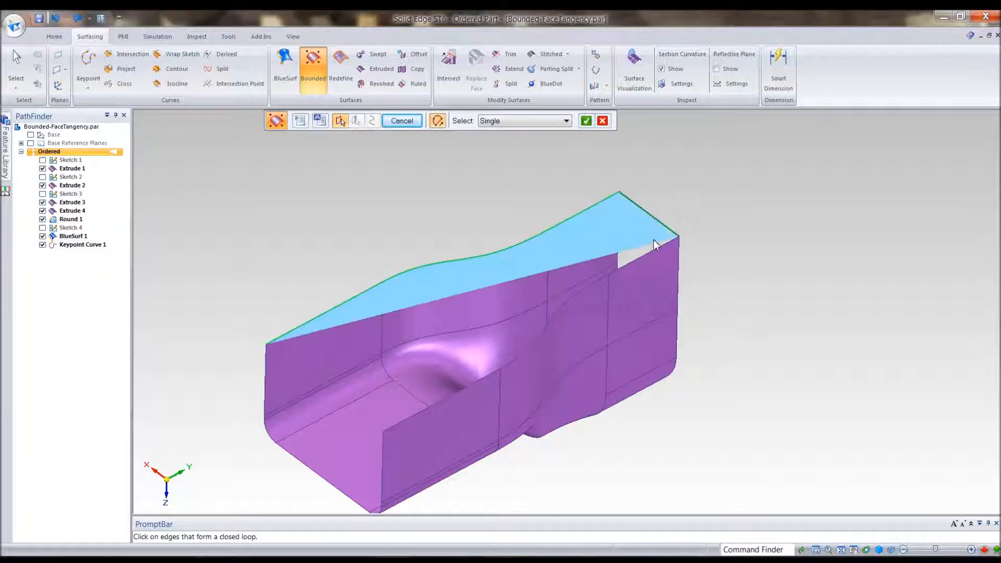
middle_click_drag(813, 271, 548, 447)
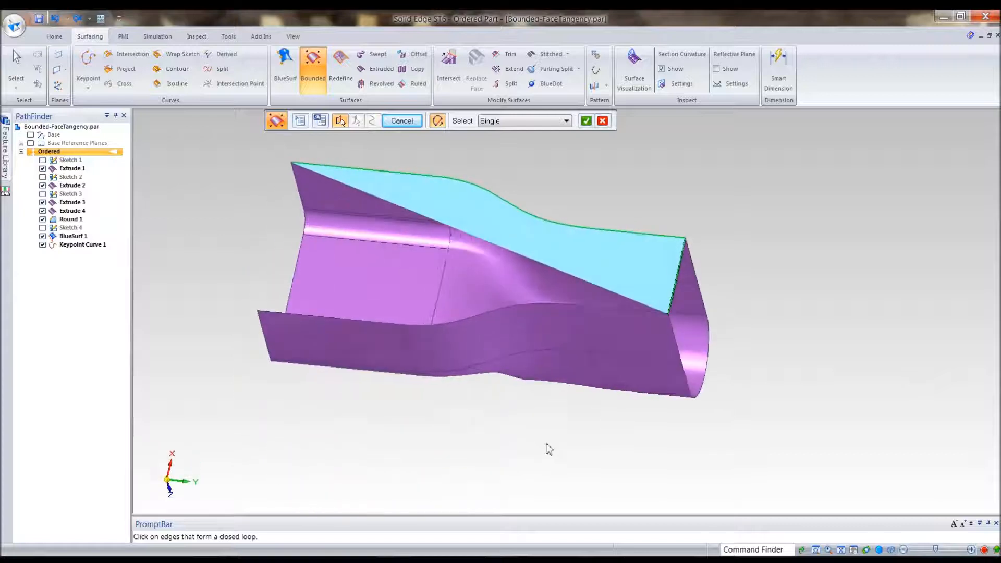
left_click(606, 307)
left_click(542, 302)
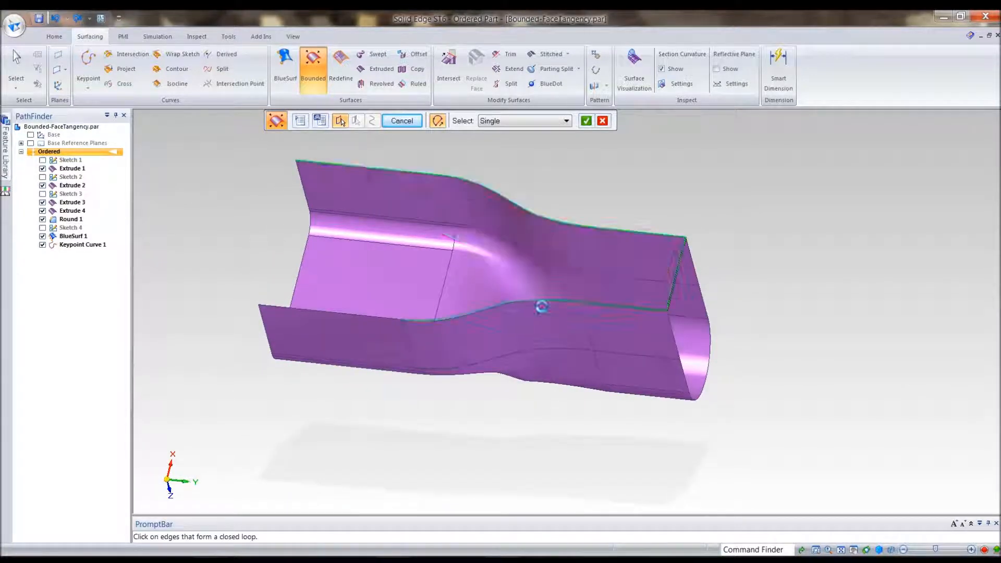
left_click(384, 317)
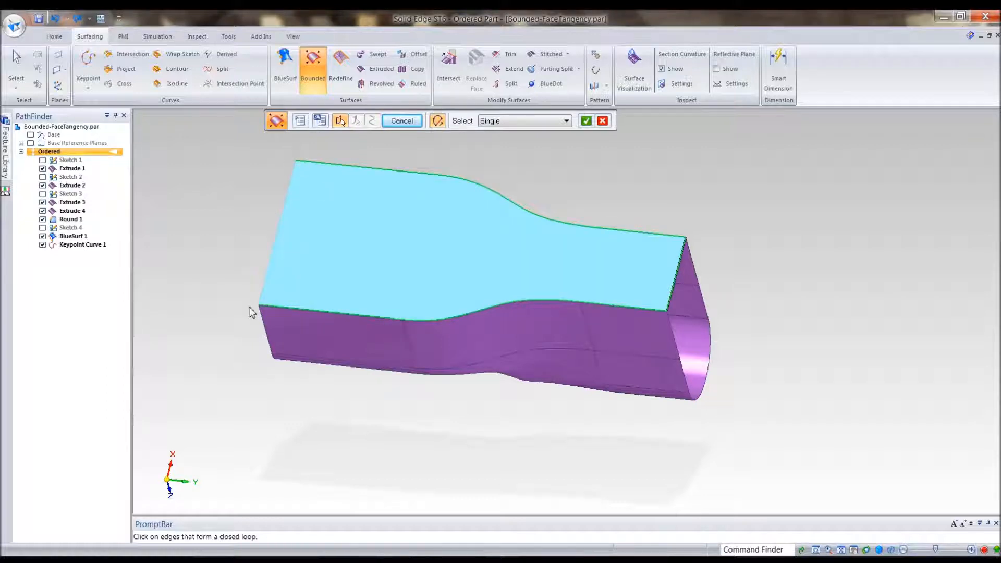
middle_click_drag(253, 381, 792, 240)
right_click(792, 241)
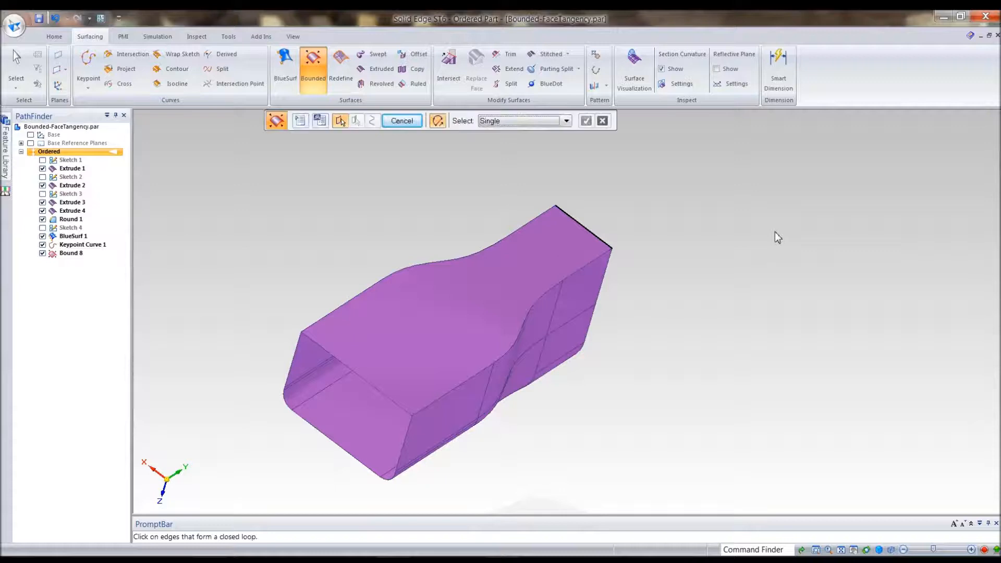
Close the tall end with a Bounded surface from its side and arch edges, letting Close Boundary complete the bottom
middle_click_drag(775, 233, 797, 320)
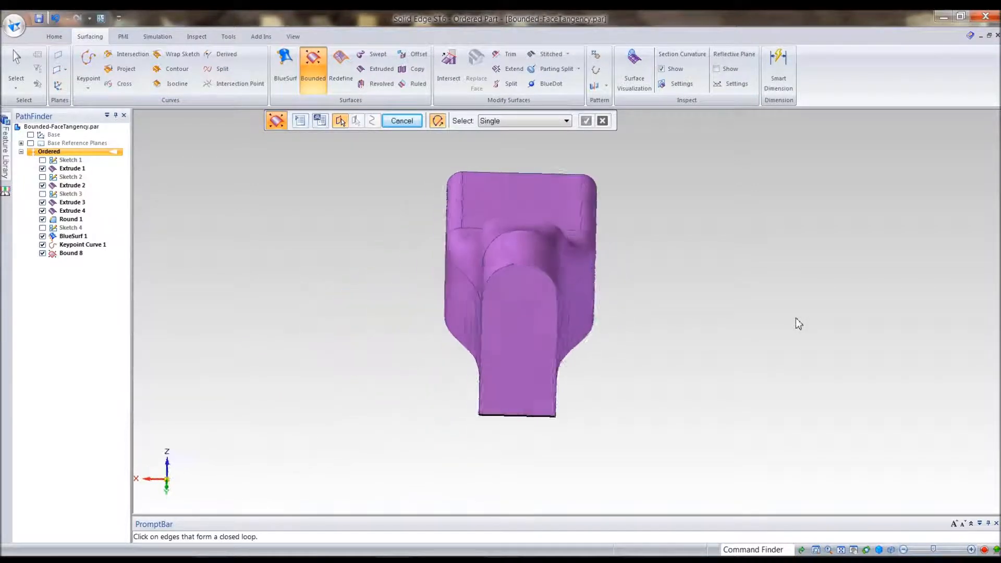
middle_click_drag(795, 318, 854, 231)
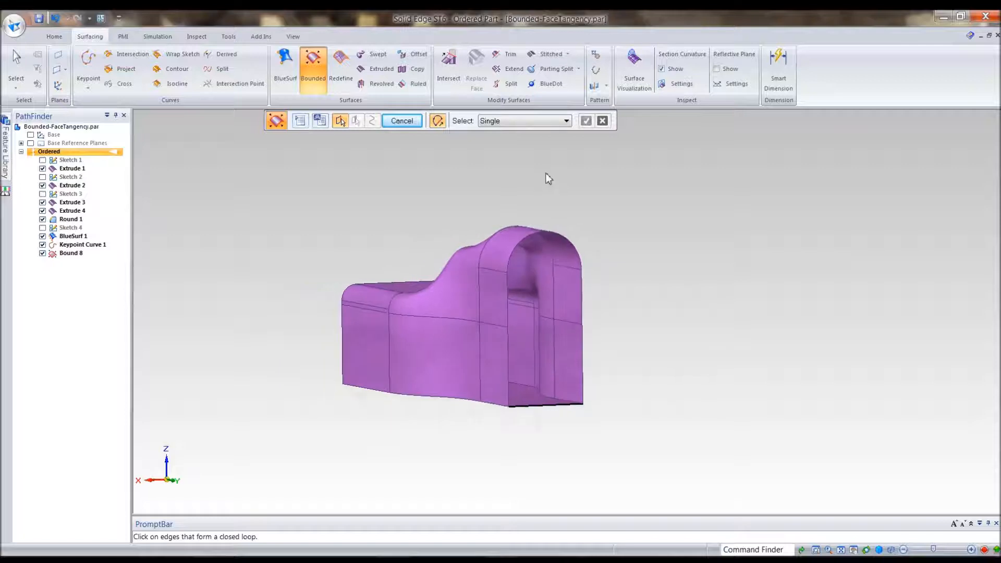
left_click(317, 64)
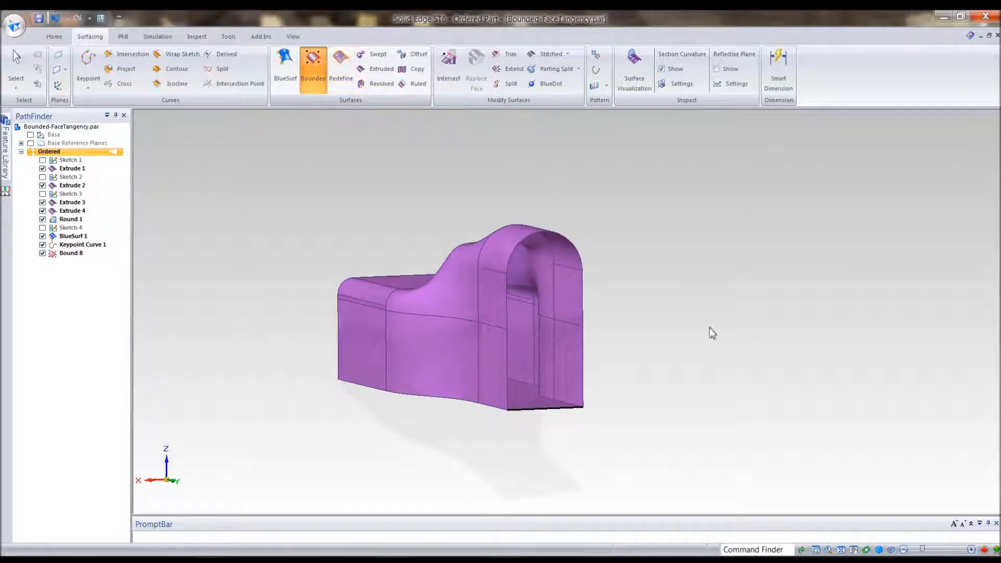
left_click(508, 377)
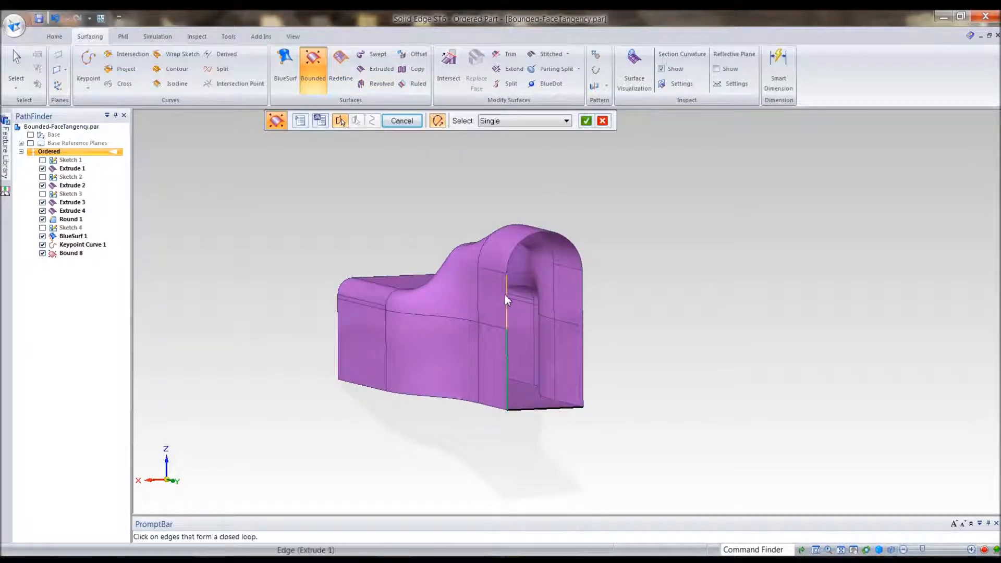
left_click(575, 255)
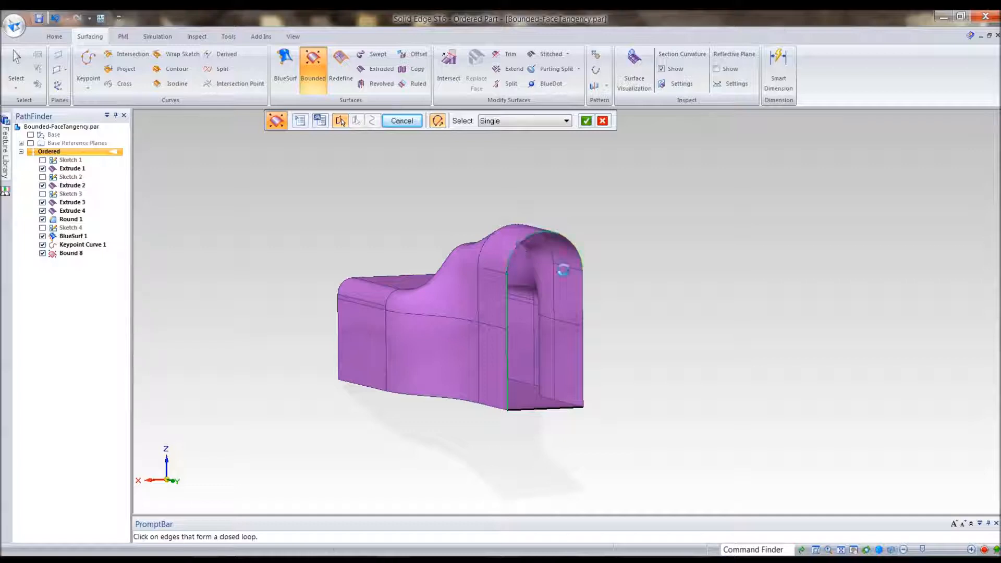
left_click(583, 295)
left_click(586, 369)
right_click(708, 360)
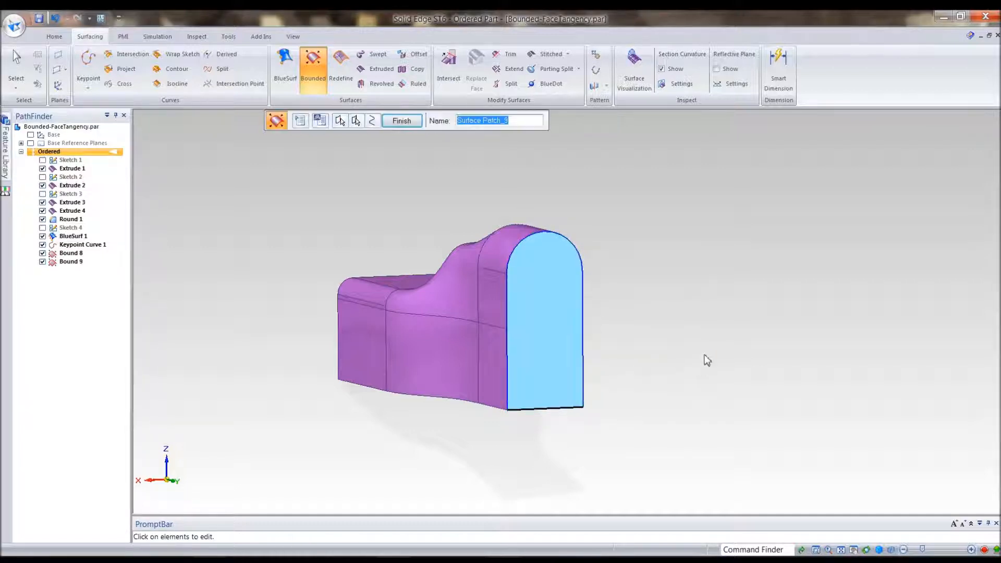
right_click(738, 354)
Close the low end with a Bounded surface from its side, rounded corner and top edges, letting Close Boundary complete the bottom
middle_click_drag(524, 428, 343, 329)
left_click(353, 334)
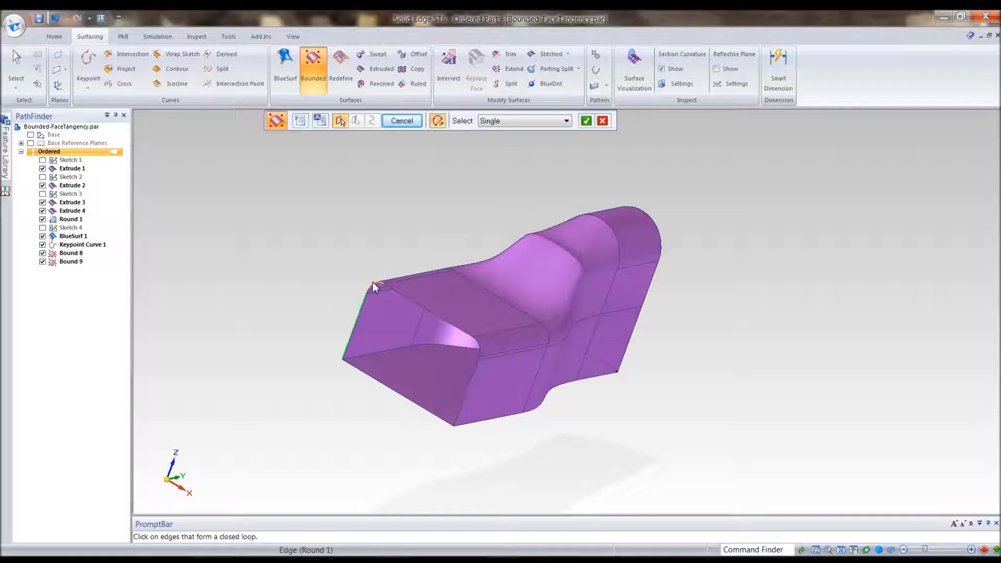
scroll(346, 297, "up", 6)
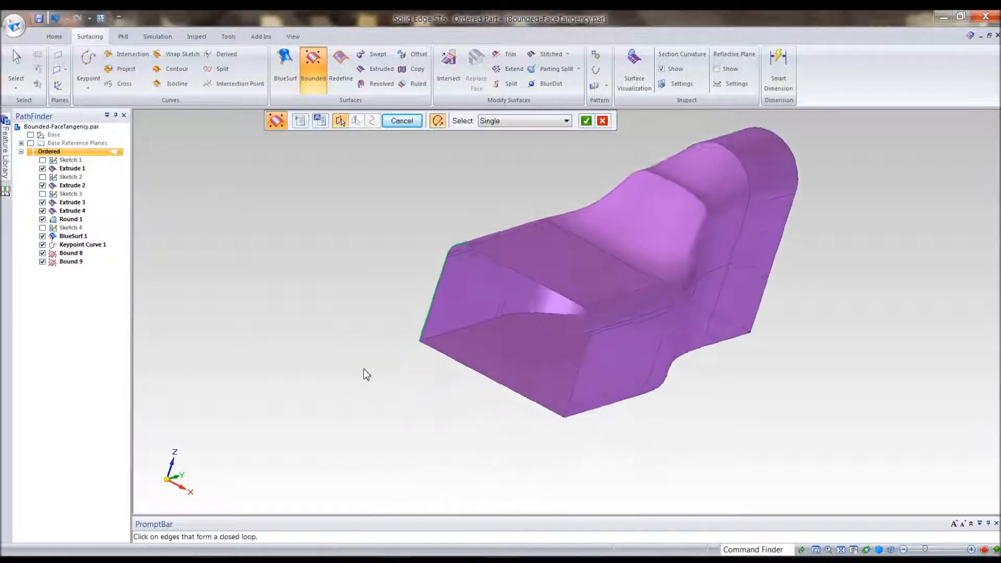
left_click(317, 239)
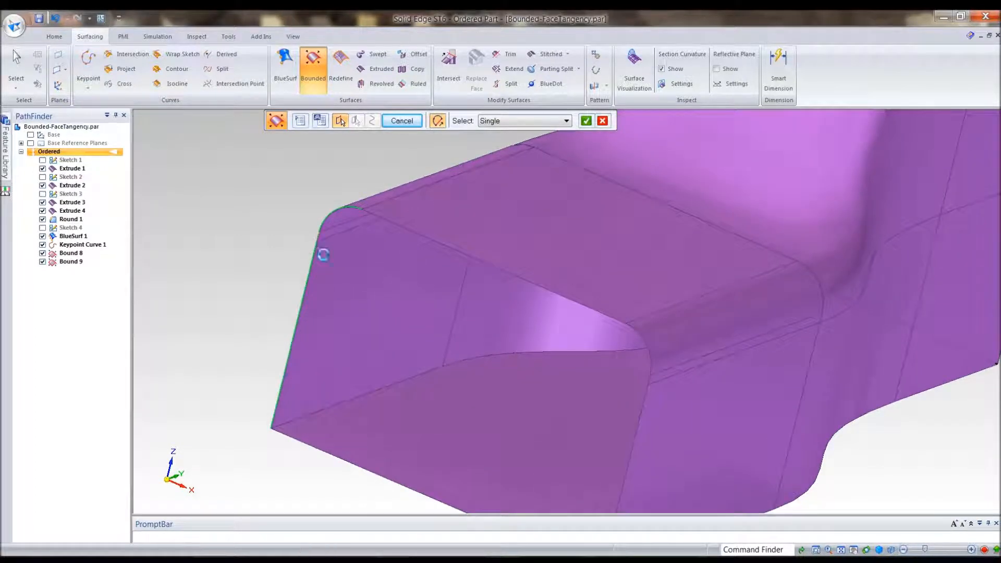
left_click(423, 240)
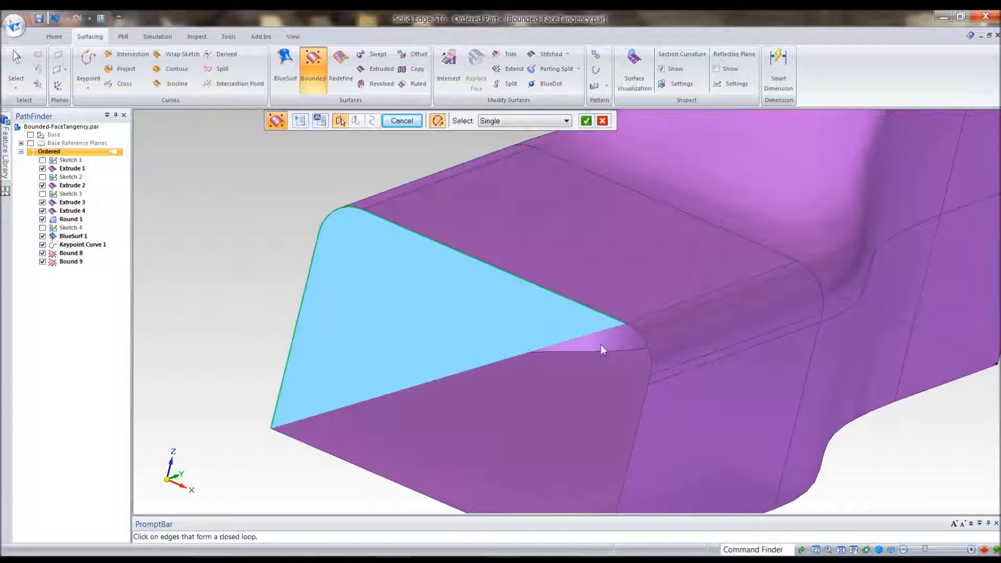
left_click(639, 336)
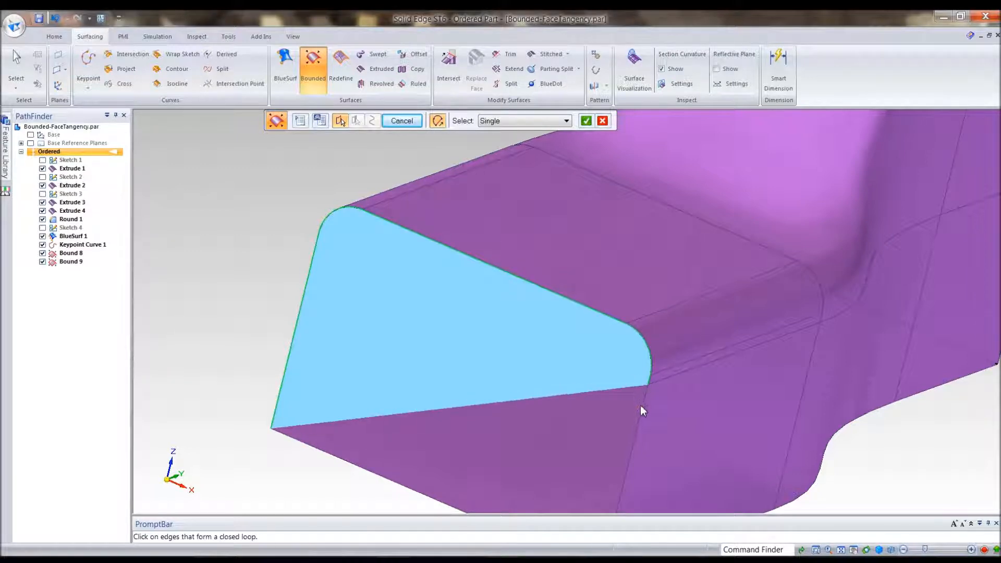
left_click(641, 408)
right_click(235, 235)
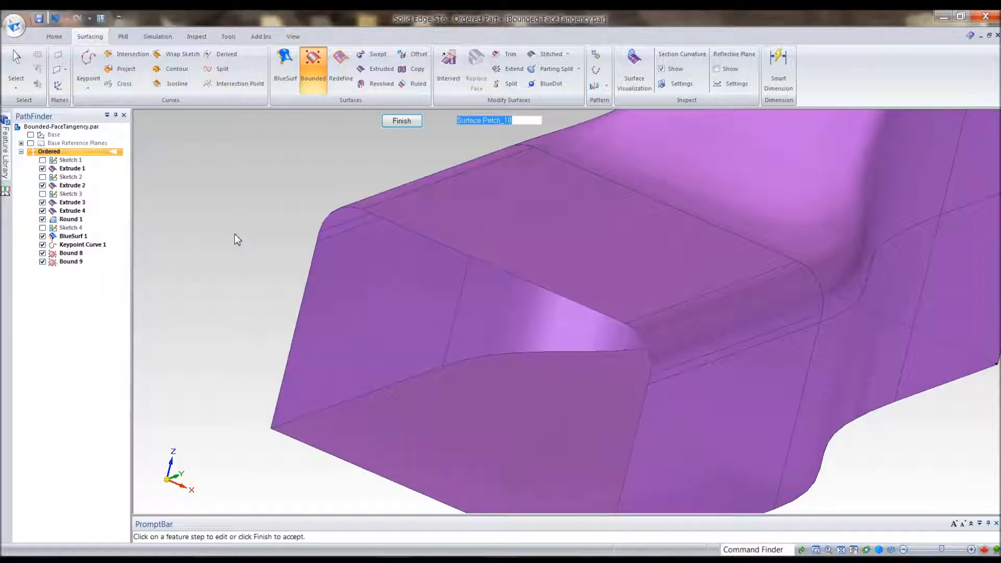
right_click(237, 232)
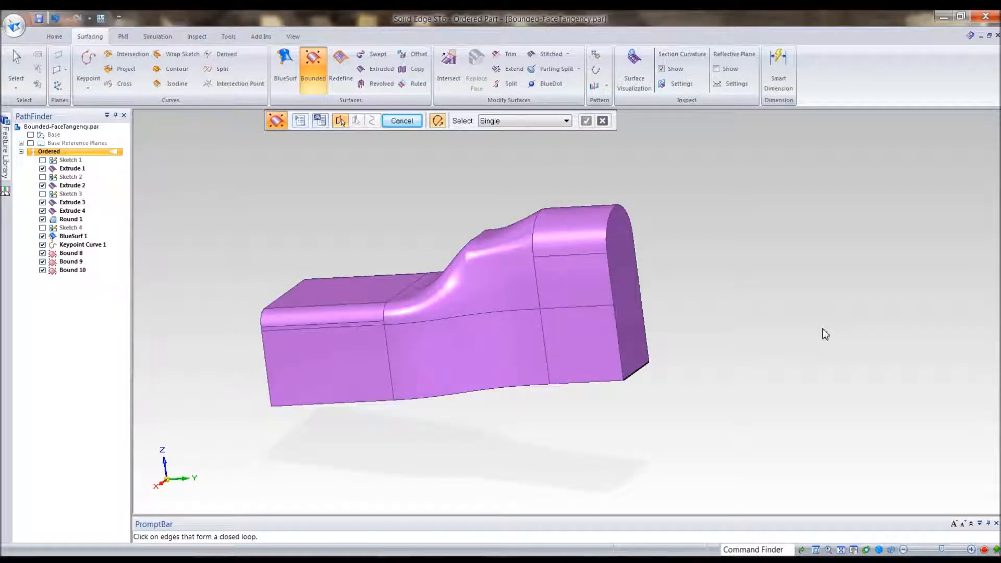
Start a Stitched surface with healing of stitched surfaces turned on
middle_click_drag(823, 328, 873, 345)
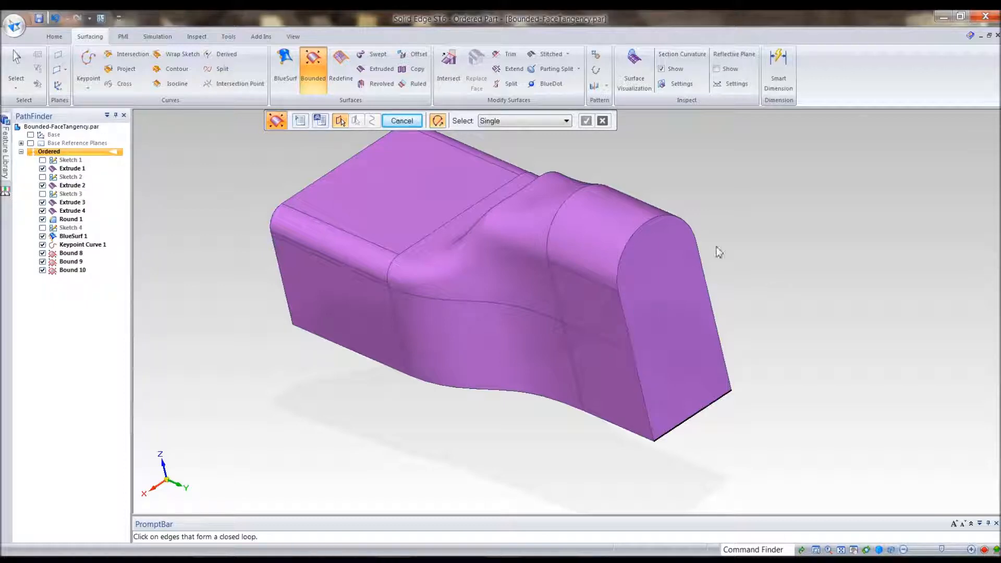
middle_click_drag(775, 196, 885, 240)
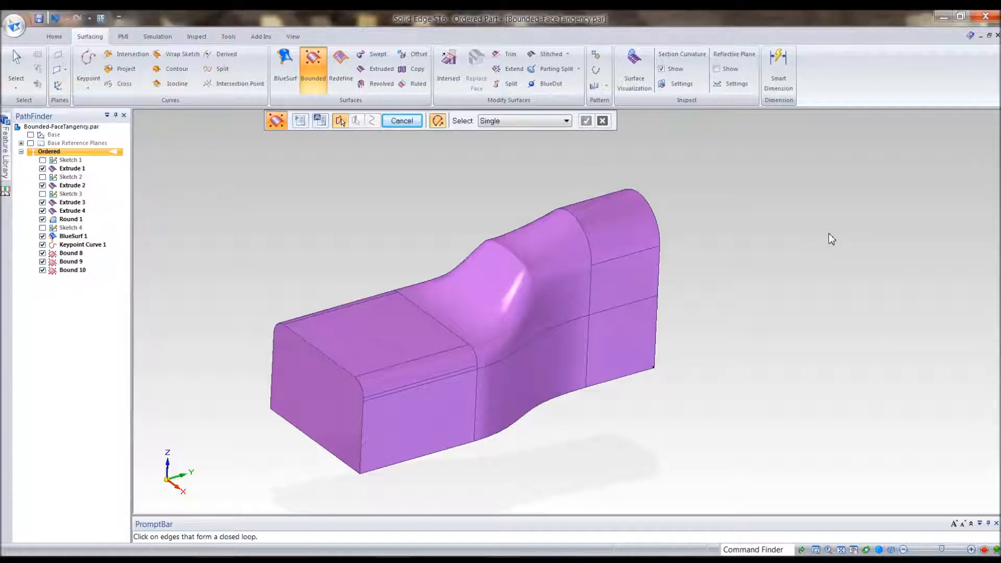
middle_click_drag(823, 226, 637, 202)
middle_click_drag(560, 188, 600, 136)
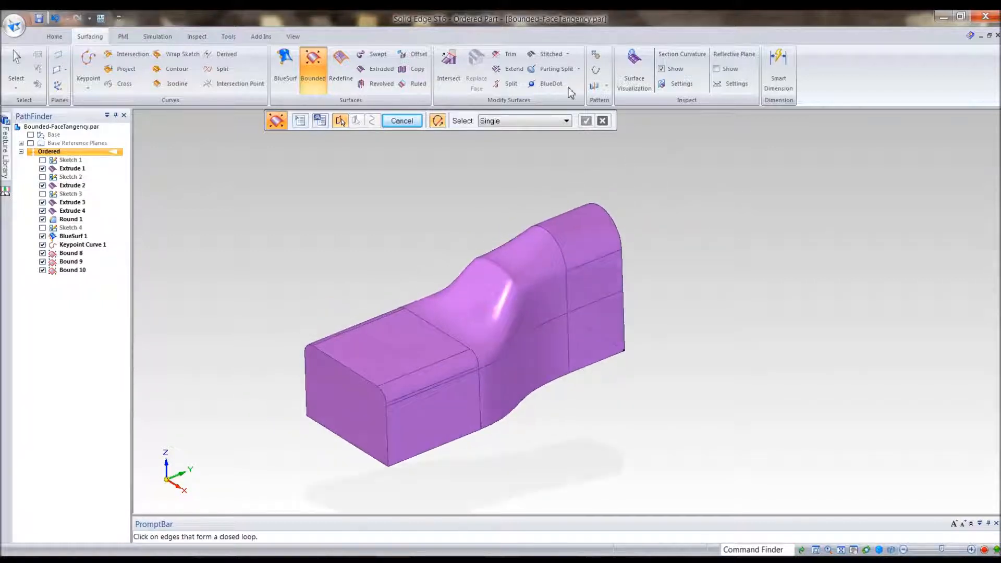
left_click(551, 56)
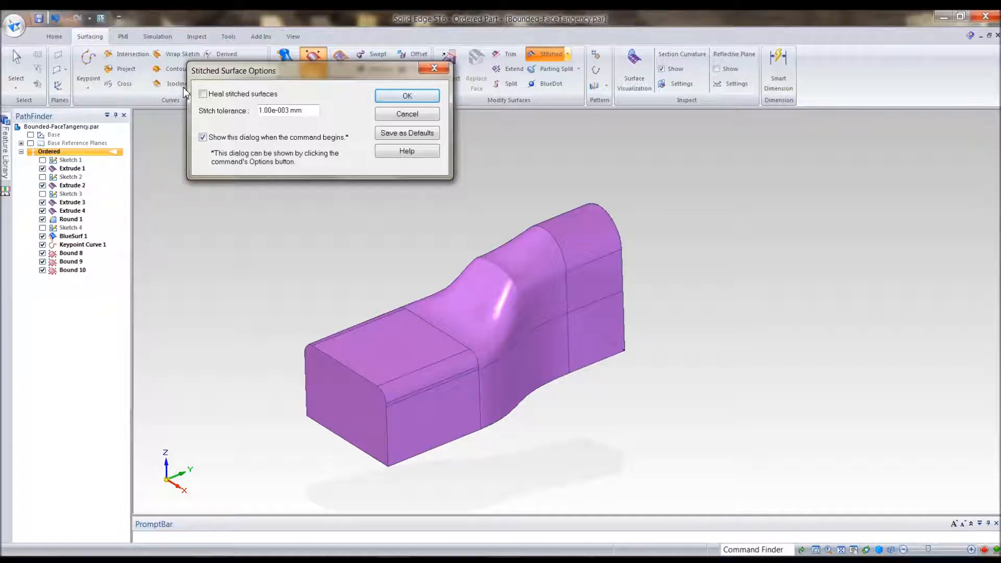
left_click(202, 93)
left_click(407, 96)
Stitch all the model's surfaces together and make the resulting solid body the part's base feature
scroll(271, 206, "down", 2)
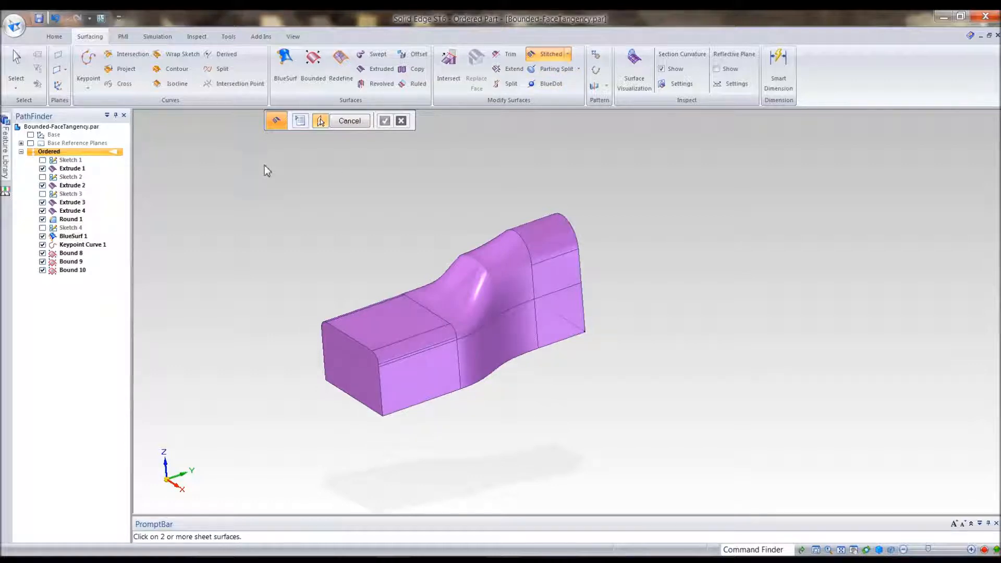
left_click_drag(266, 165, 676, 452)
middle_click_drag(785, 402, 701, 258)
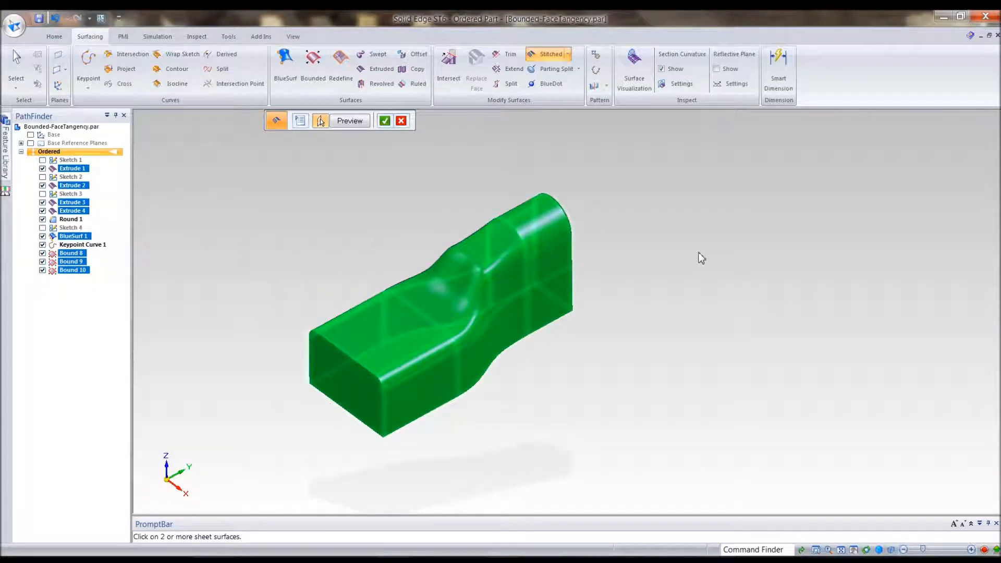
right_click(702, 259)
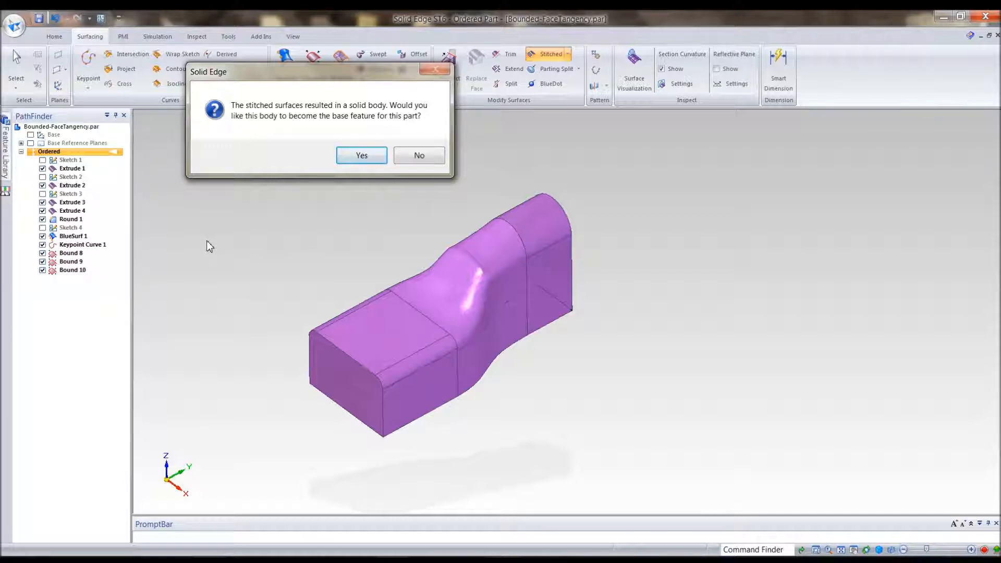
left_click(360, 156)
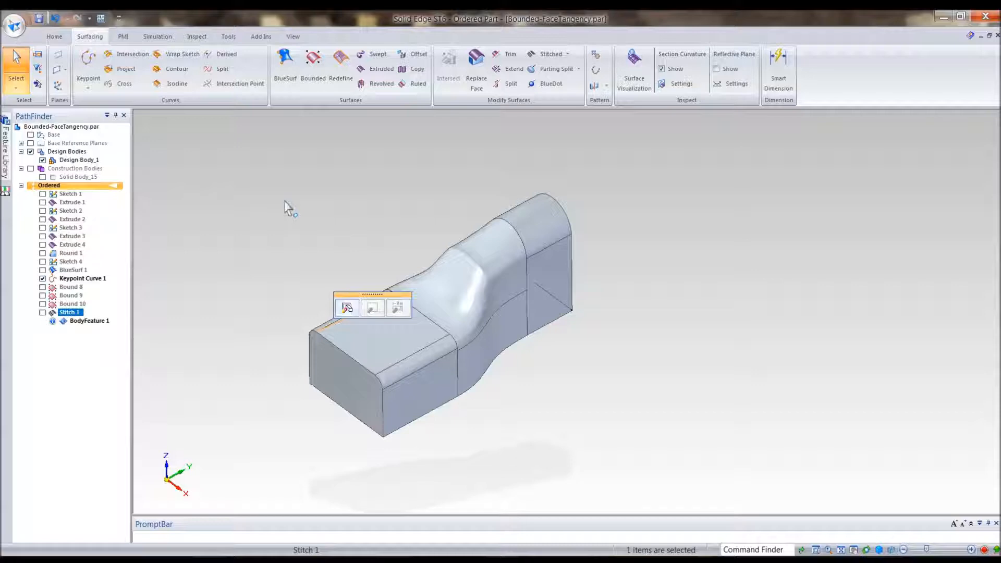
left_click(285, 207)
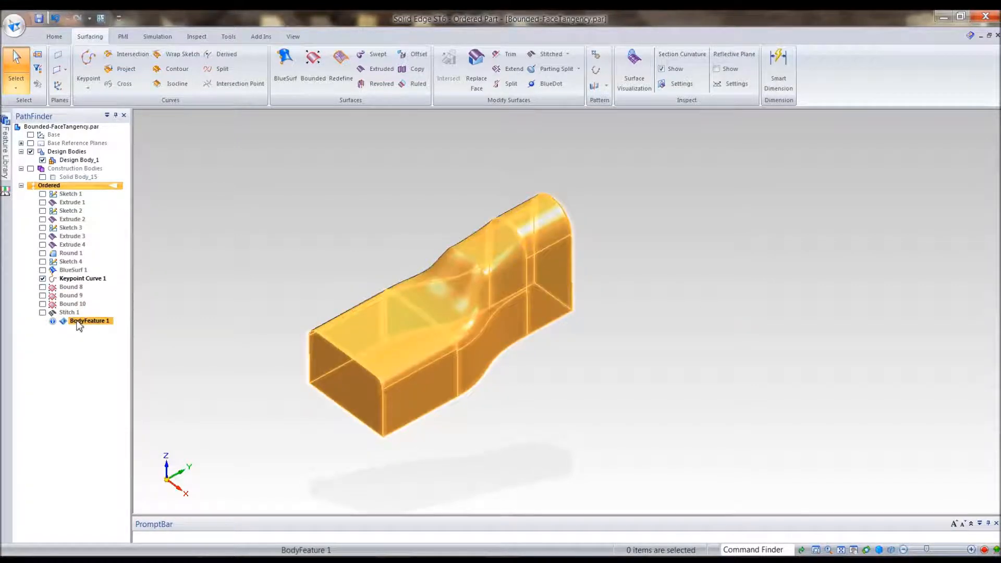
Hide Keypoint Curve 1
middle_click_drag(713, 308, 652, 396)
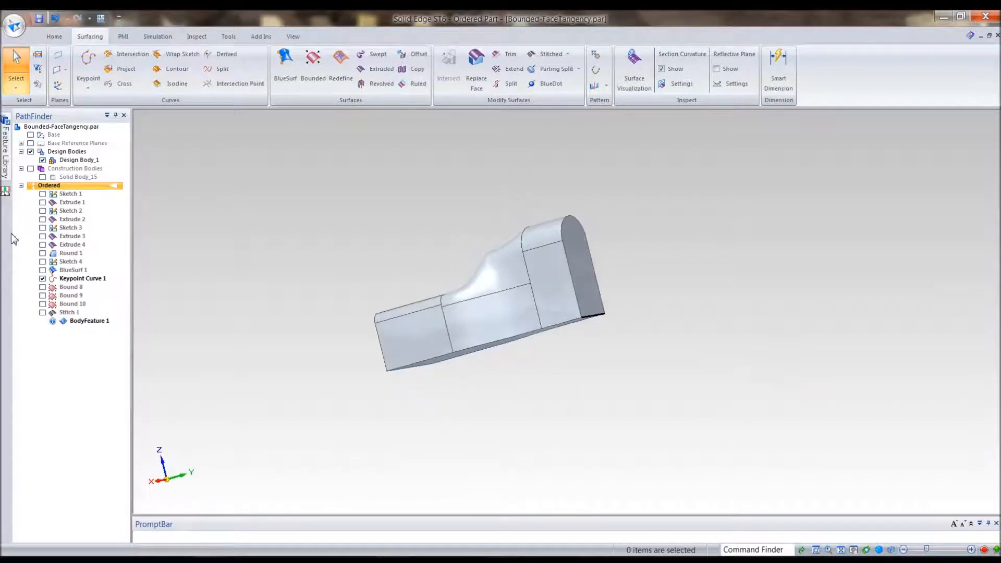
left_click(43, 278)
middle_click_drag(269, 243, 864, 290)
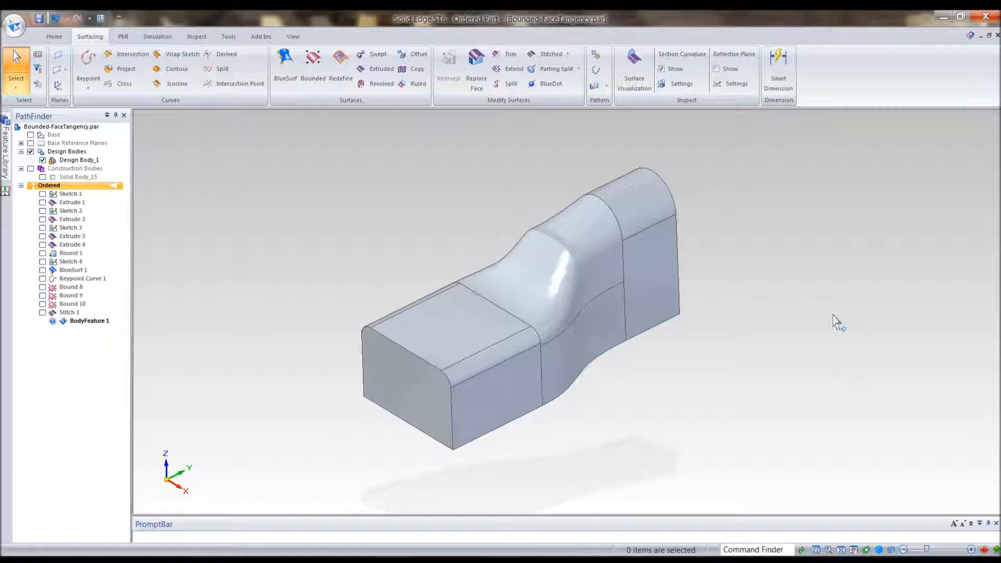
Start a Cut on the low end face and sketch a slanted line down that face as its profile
middle_click_drag(838, 322, 749, 376)
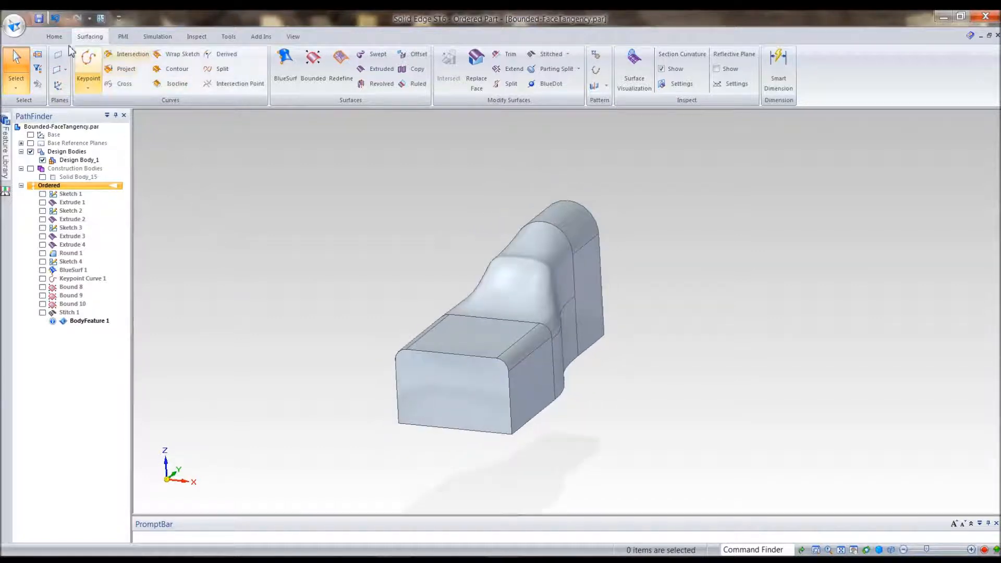
left_click(52, 36)
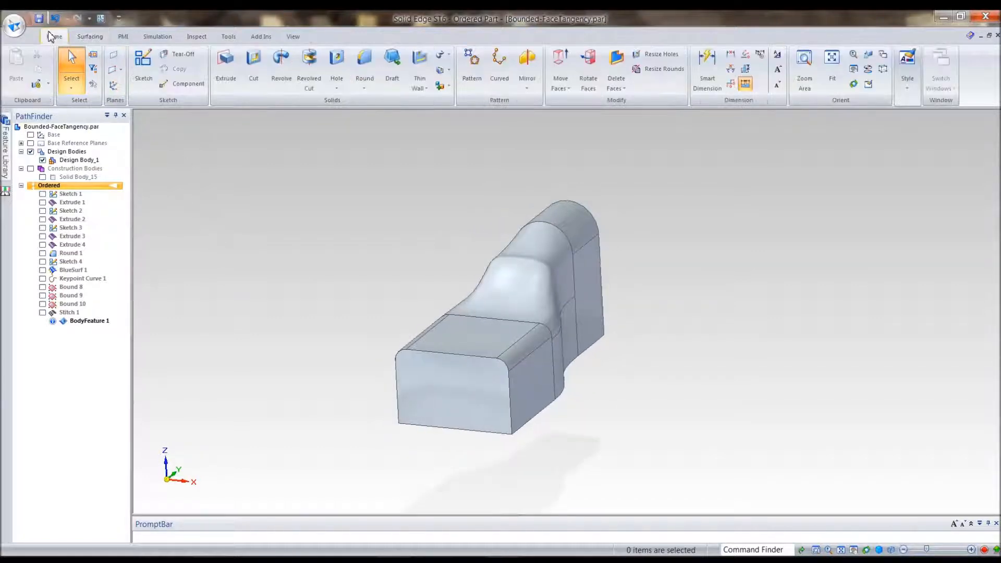
left_click(254, 68)
left_click(480, 404)
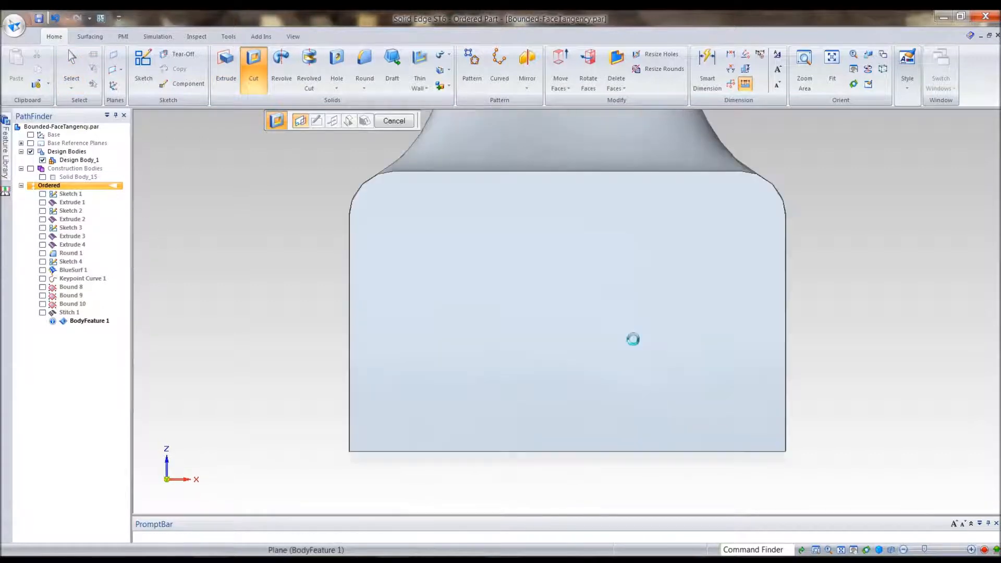
left_click(576, 229)
left_click(625, 408)
left_click(38, 141)
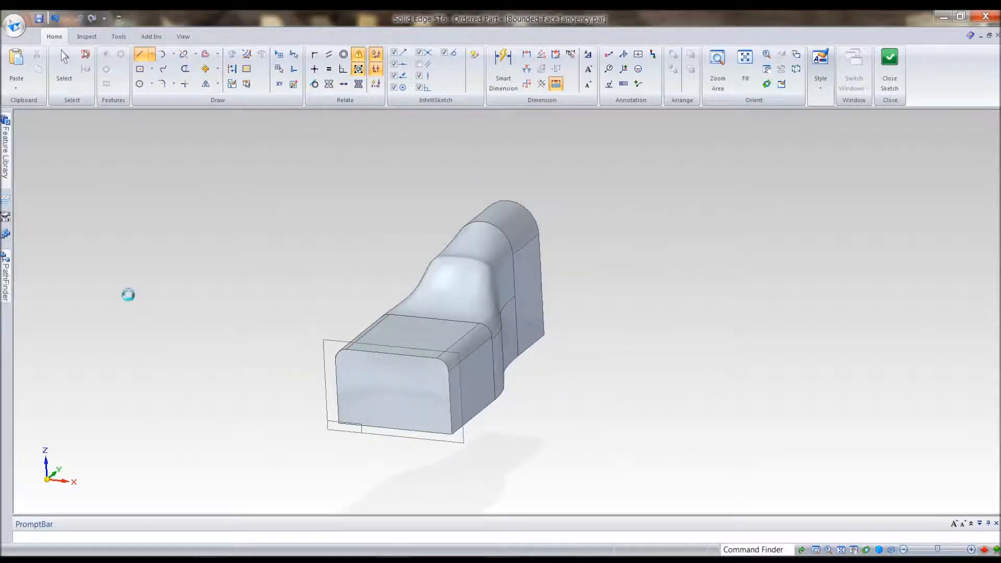
Remove the material on the outer side of the slanted line along the whole length of the body and finish the cut
left_click(554, 416)
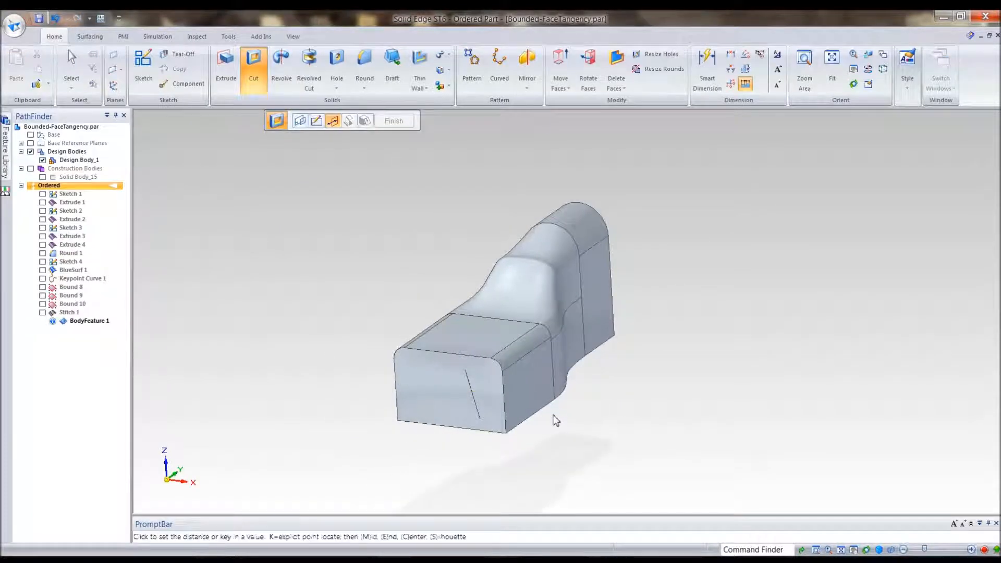
left_click(649, 268)
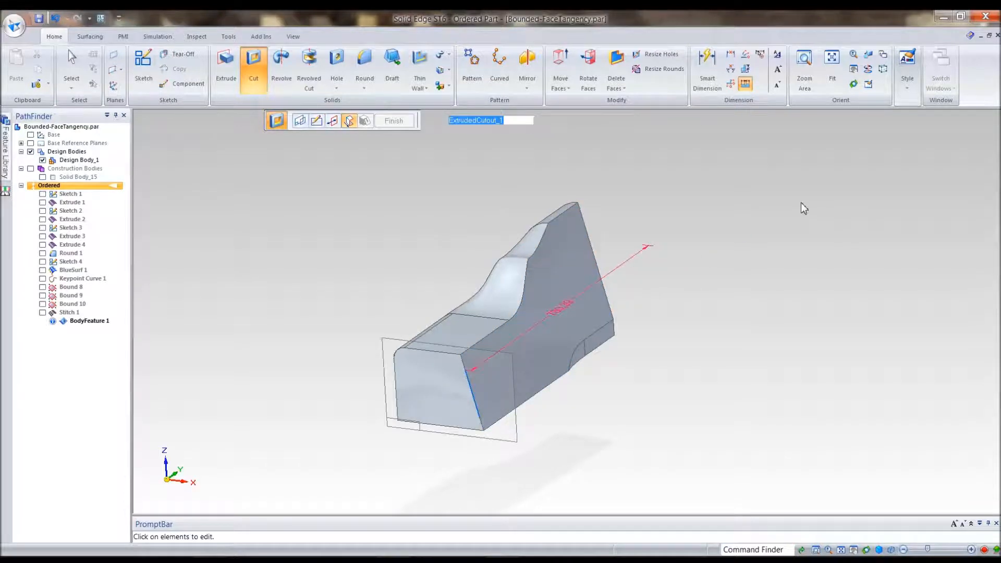
middle_click_drag(813, 304, 693, 300)
left_click(394, 121)
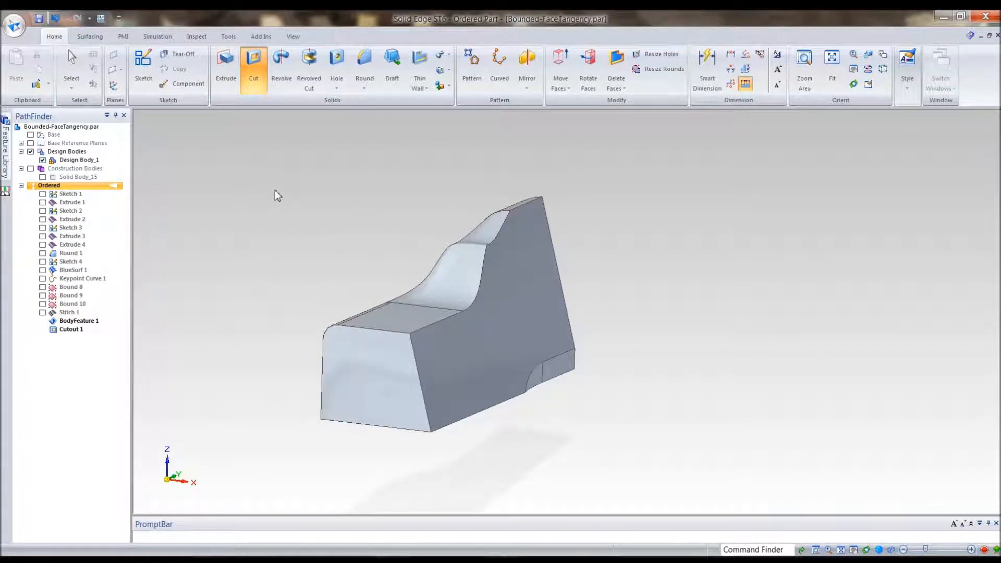
Delete the cutout feature from the part
right_click(68, 331)
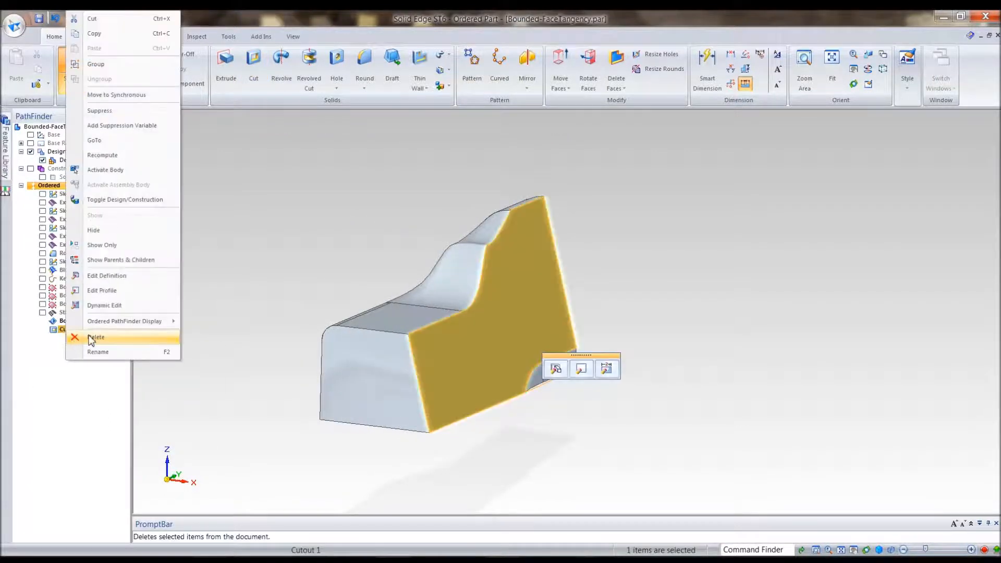
left_click(86, 337)
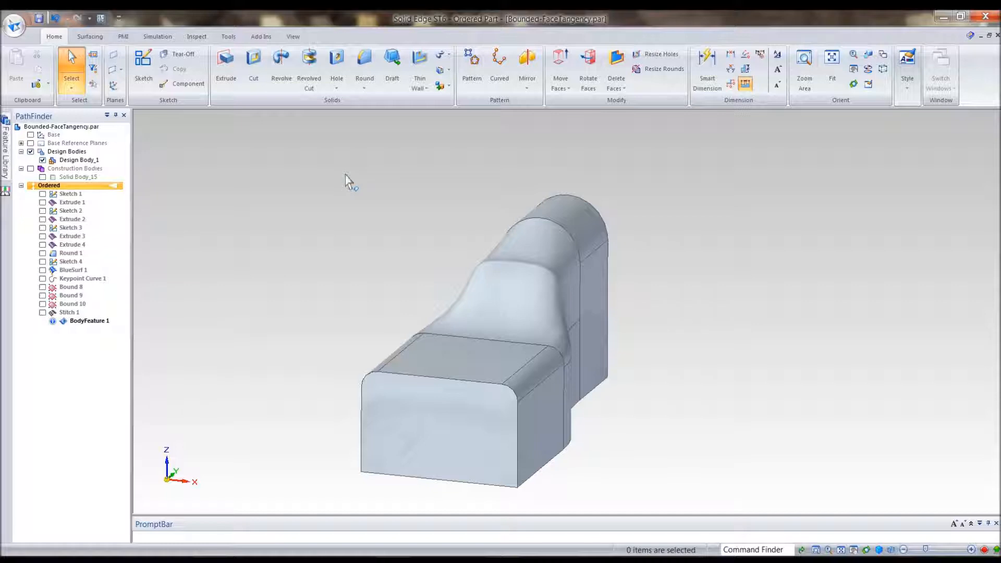
left_click(293, 37)
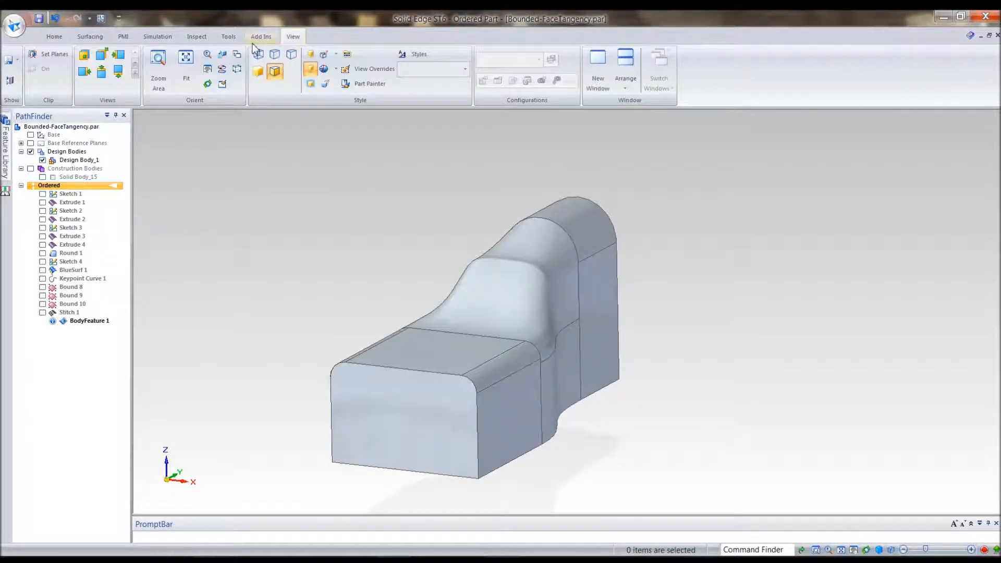
left_click(228, 38)
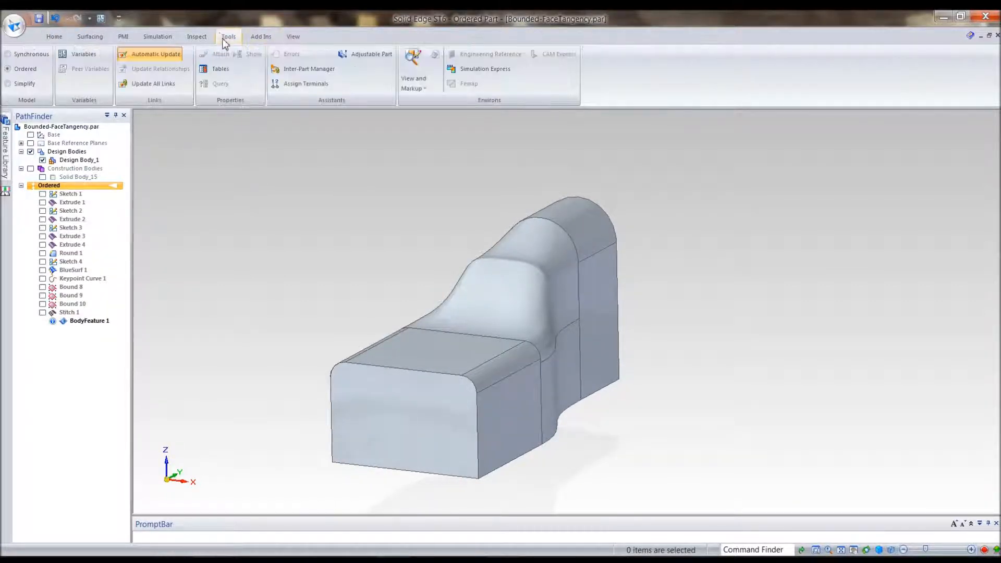
left_click(90, 37)
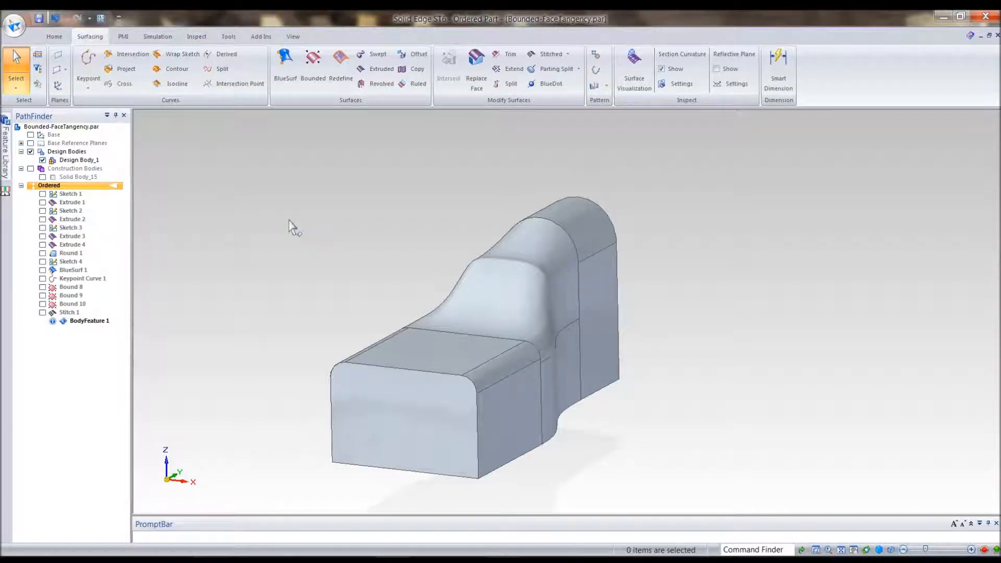
left_click(54, 37)
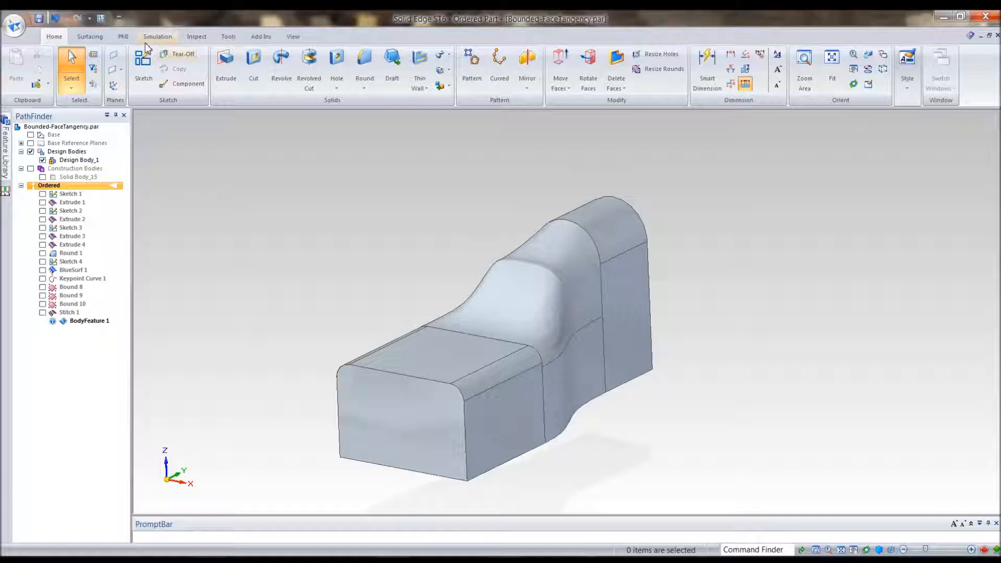
Start a model Section view on the low end face and sketch a line slanted about 75° down its middle
left_click(124, 36)
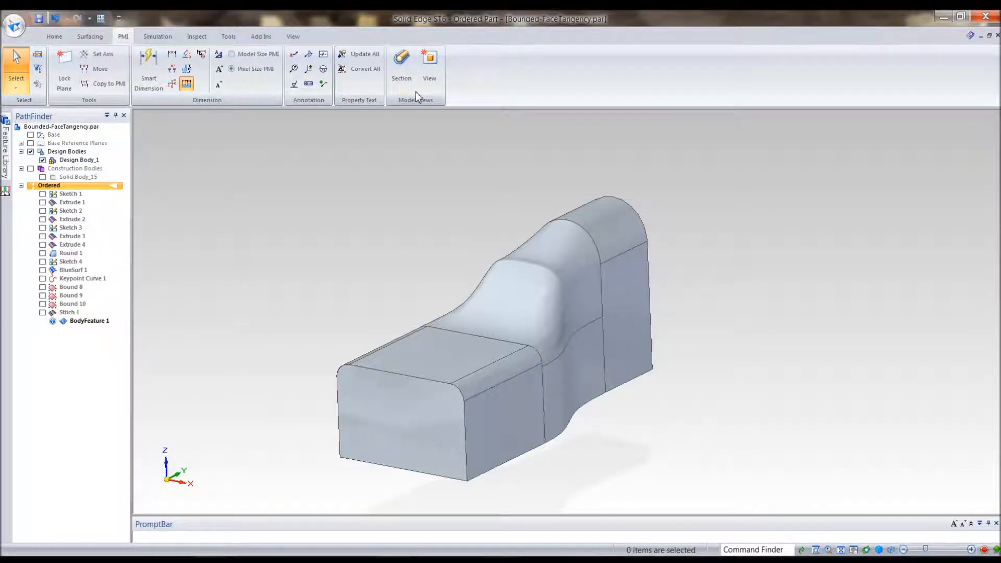
left_click(402, 80)
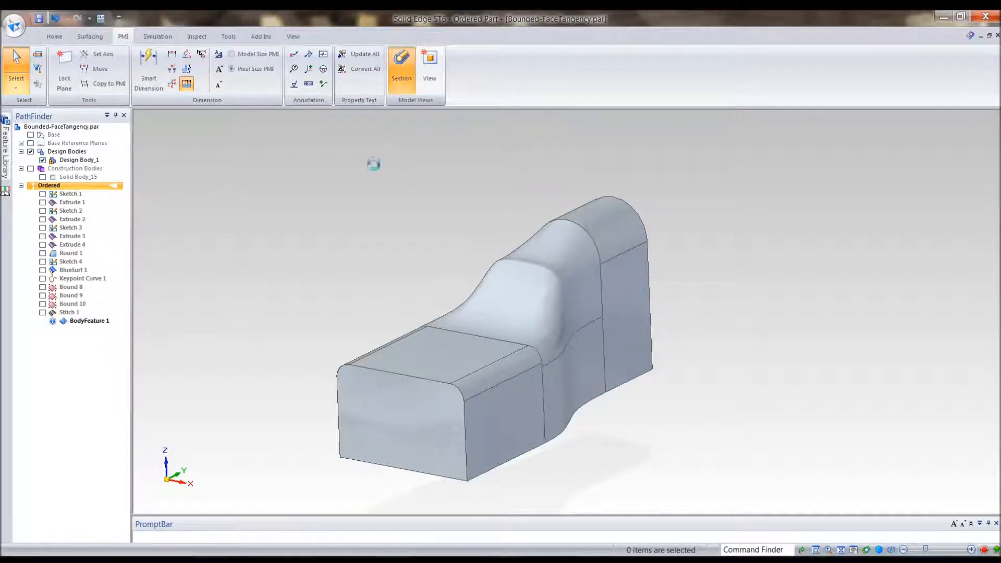
left_click(386, 419)
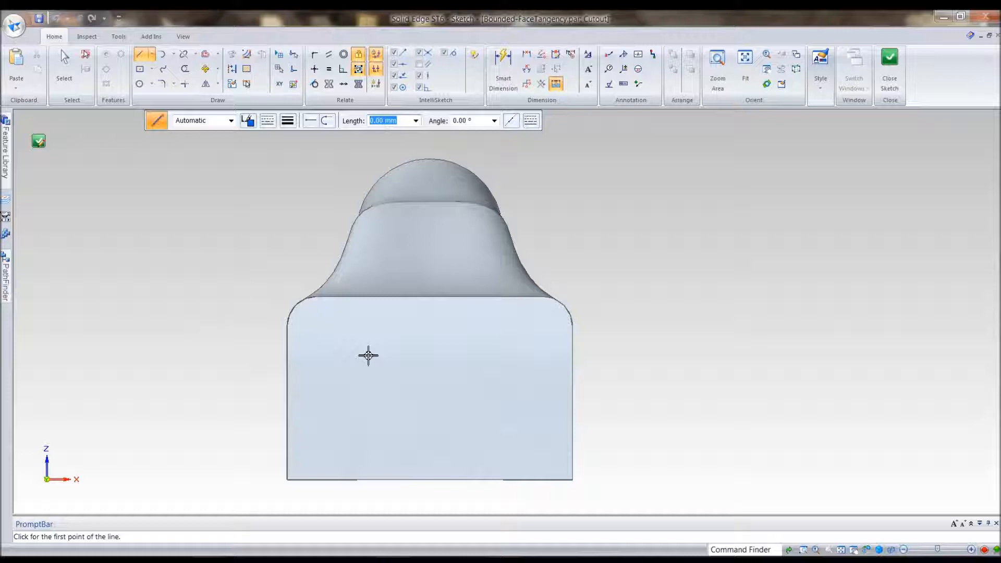
left_click(425, 334)
left_click(457, 457)
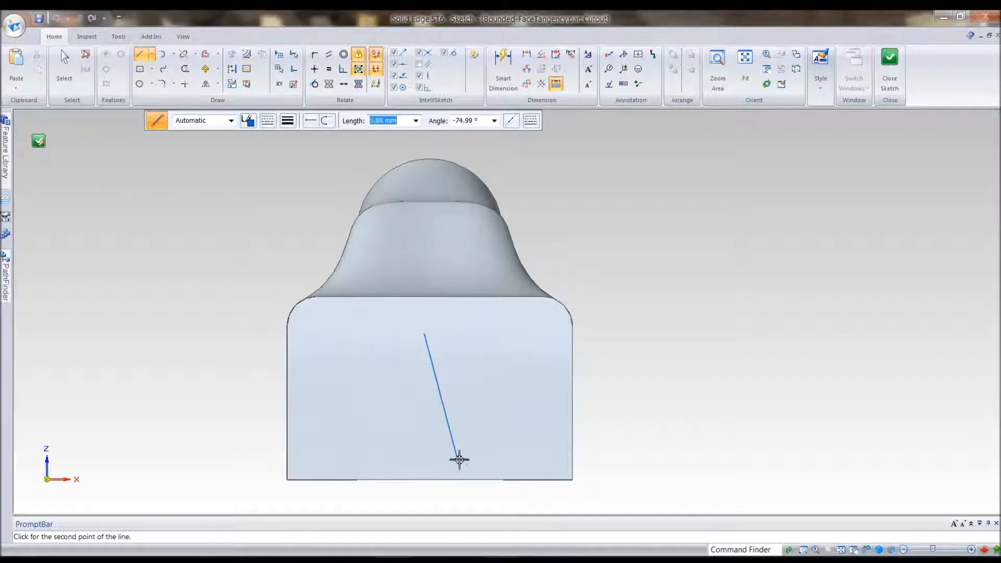
left_click(39, 141)
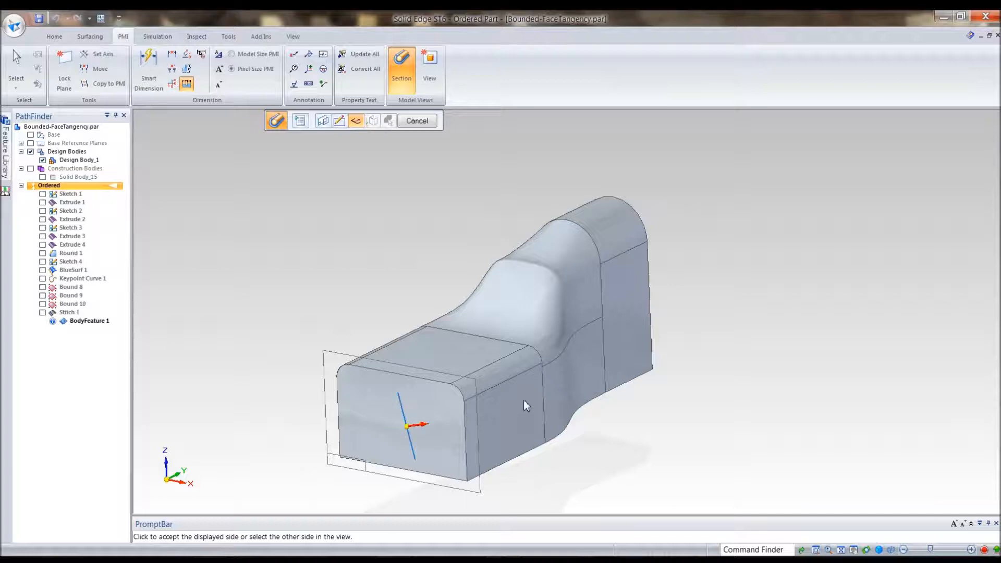
Section the side beyond the slanted line along the whole body, cutting all parts, and finish the section view
left_click(537, 441)
left_click(833, 310)
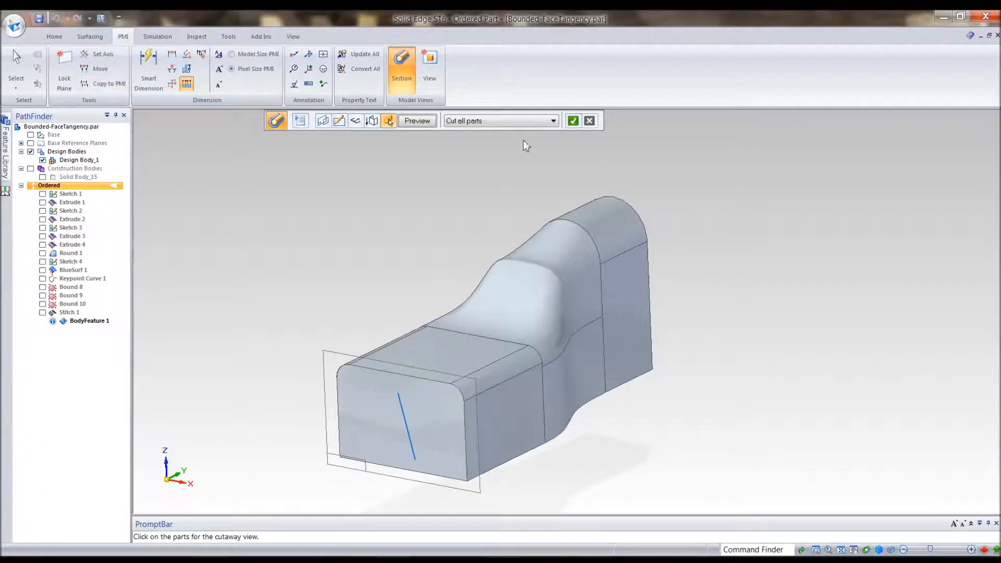
left_click(480, 125)
left_click(482, 130)
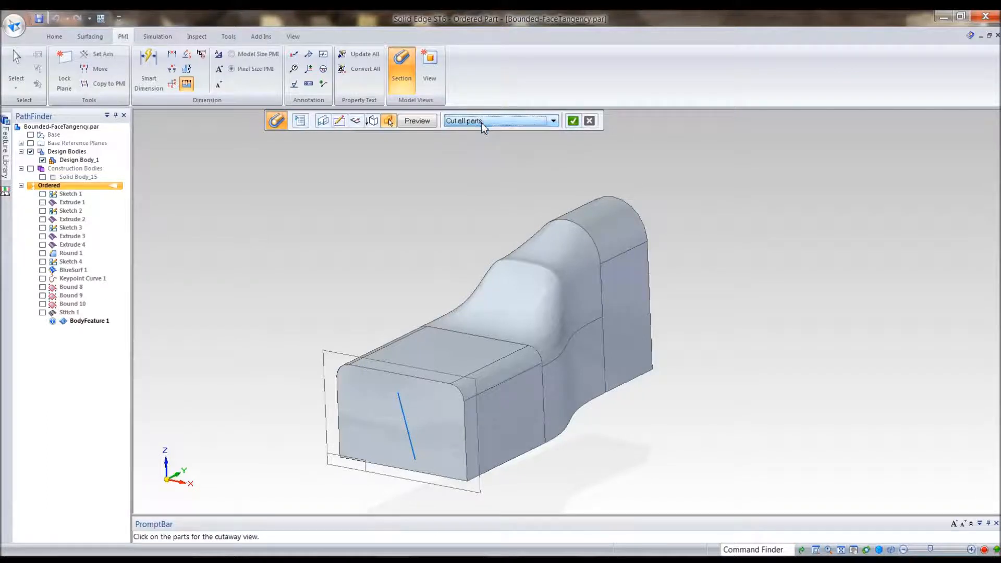
left_click(573, 120)
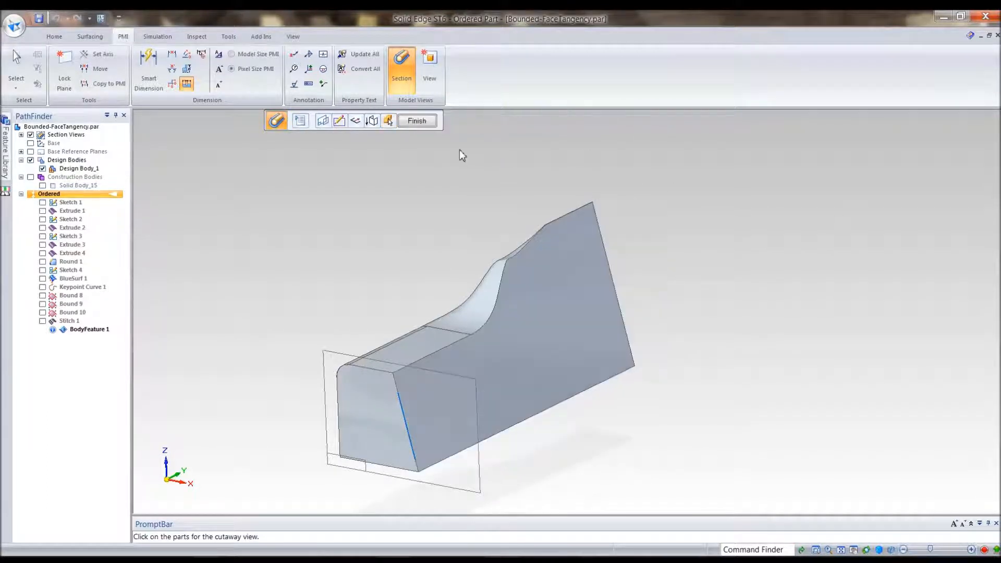
left_click(417, 121)
middle_click_drag(431, 223, 273, 238)
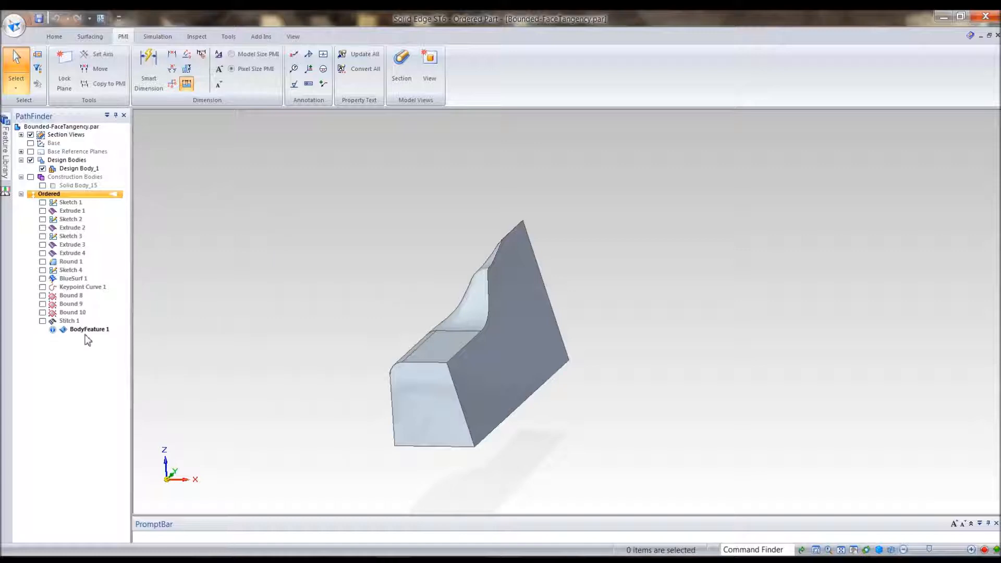
Toggle the display of Section 1 A to compare the full and sectioned body, leaving the section hidden
mouse_move(57, 332)
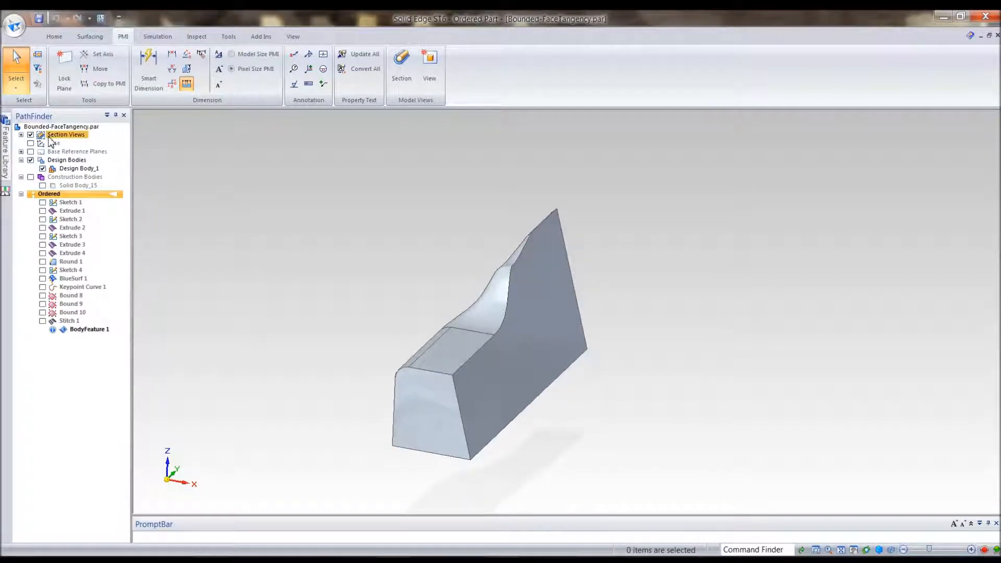
left_click(21, 134)
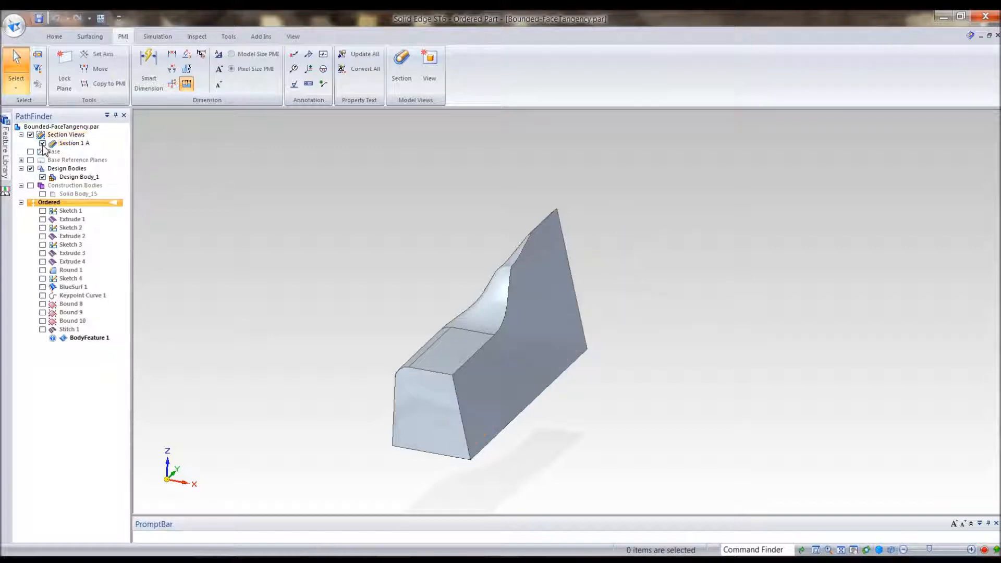
left_click(43, 143)
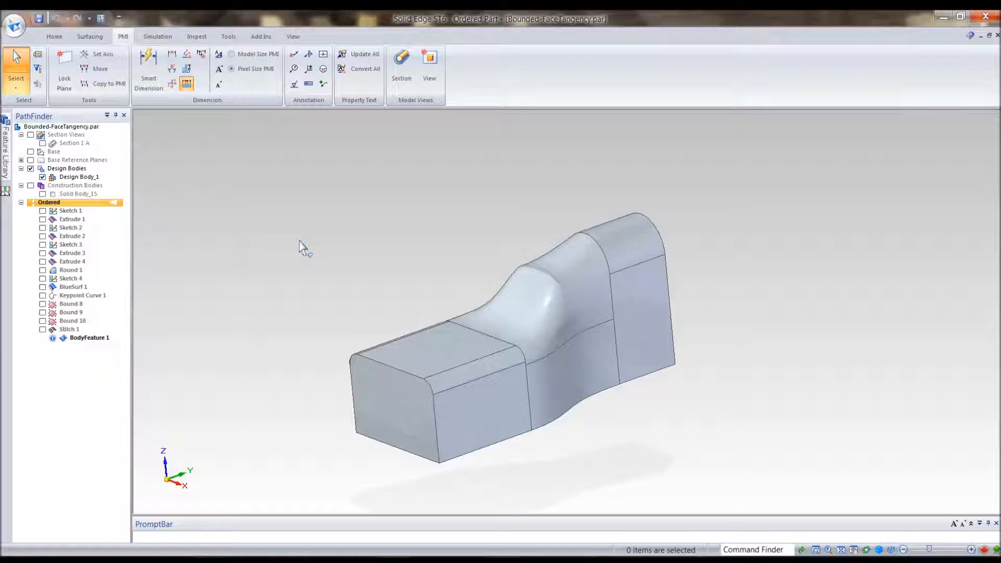
left_click(42, 143)
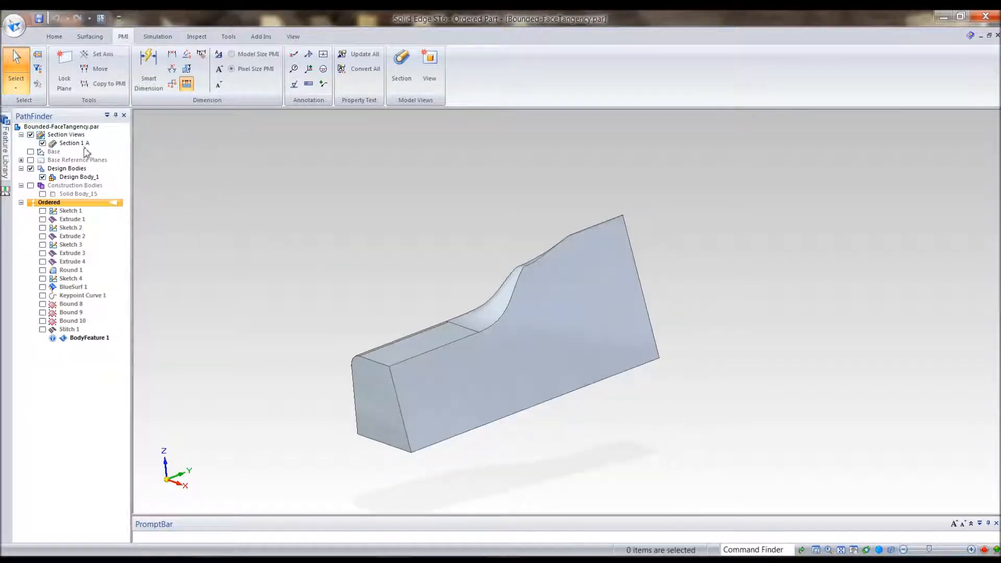
left_click(43, 143)
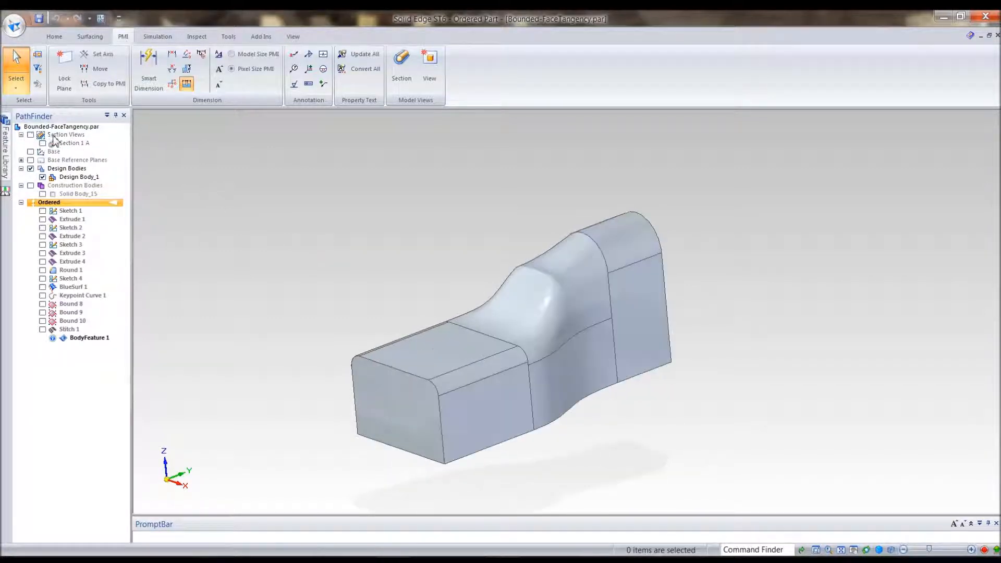
Start another Section view on the low block's side face and sketch an open U-shaped profile of three lines across the bridging surface
left_click(401, 65)
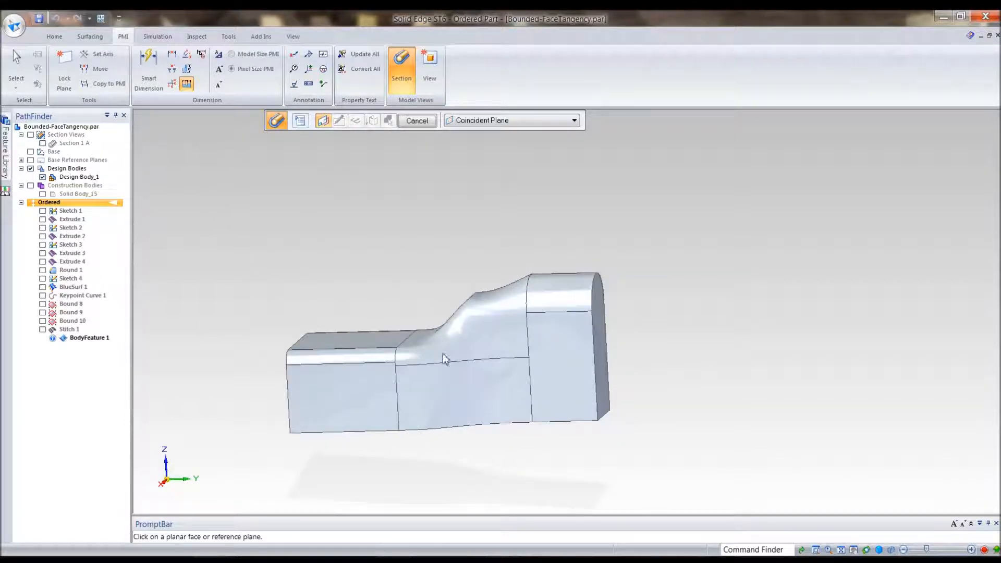
left_click(351, 412)
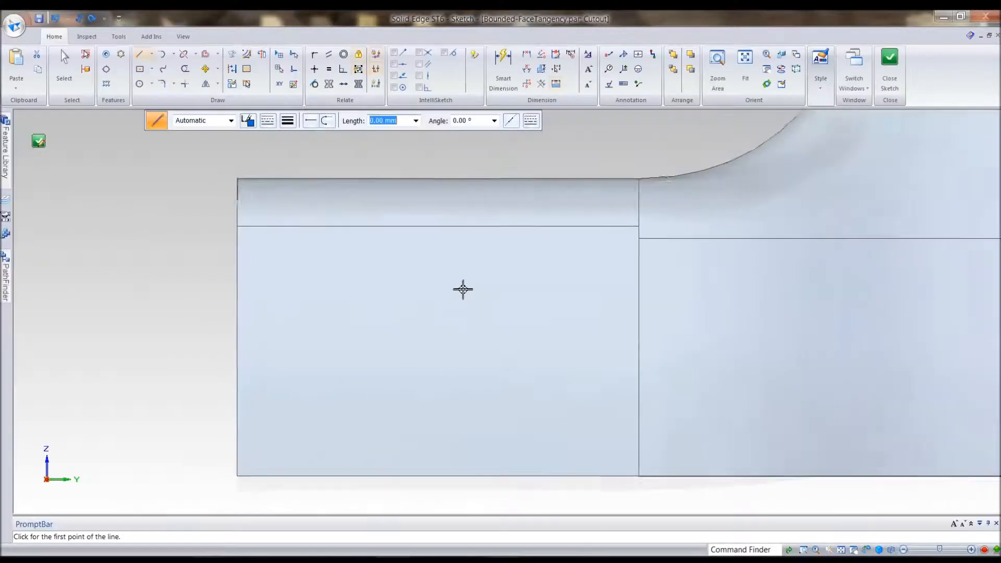
left_click(315, 188)
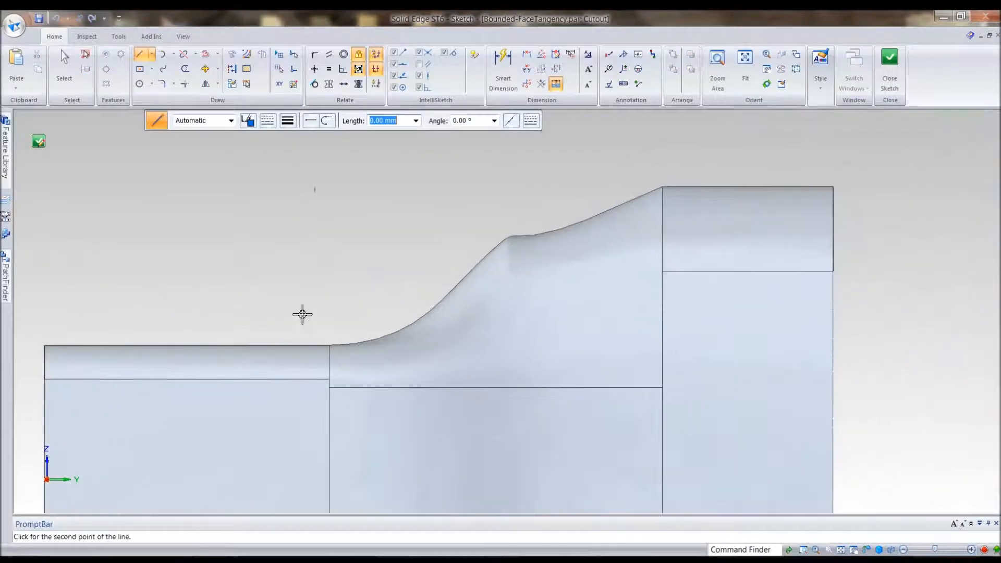
left_click(315, 450)
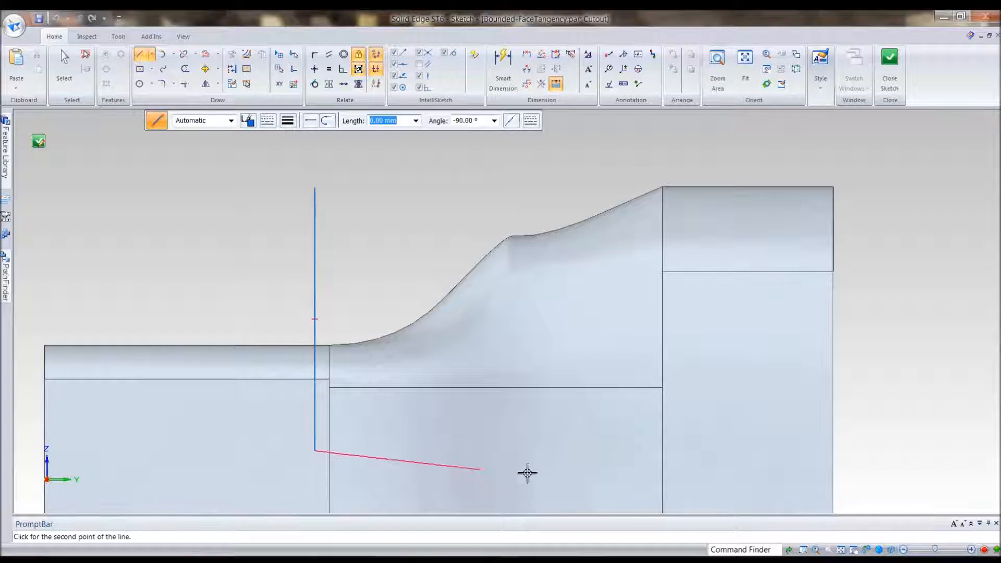
left_click(601, 450)
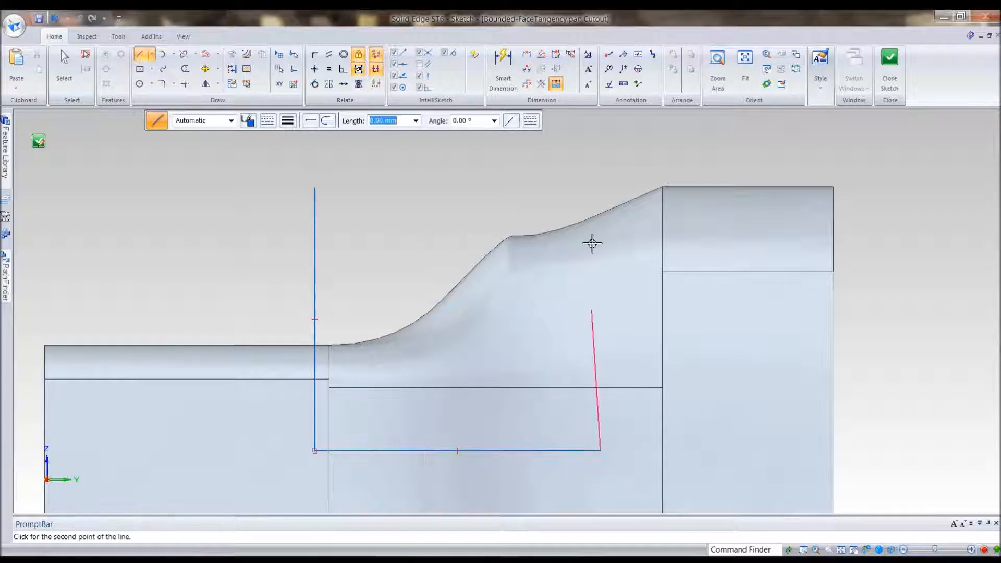
left_click(600, 159)
left_click(889, 68)
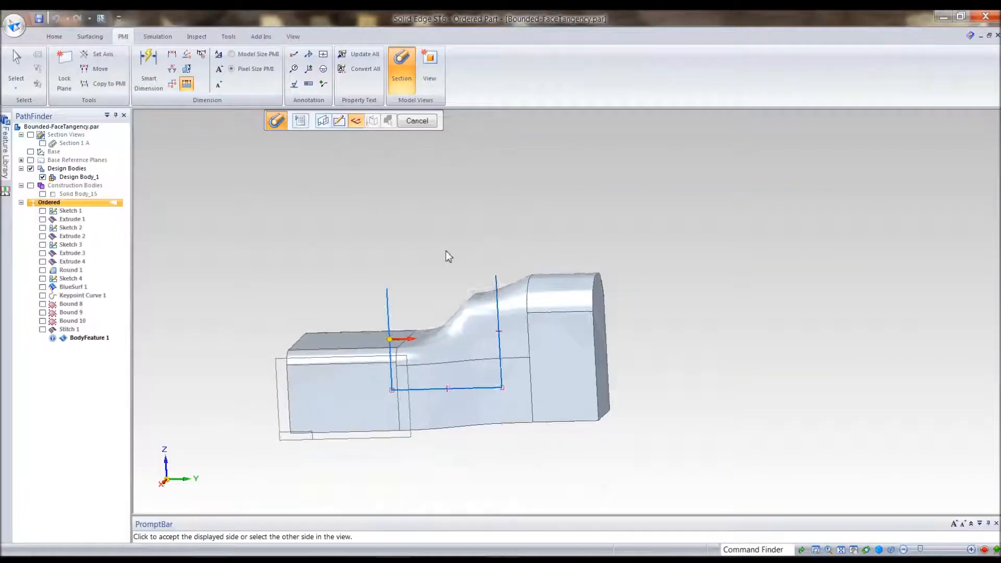
Section the area inside the U-shaped profile to a depth into the body, cutting all parts, then finish and also display Section 1 A
left_click(475, 328)
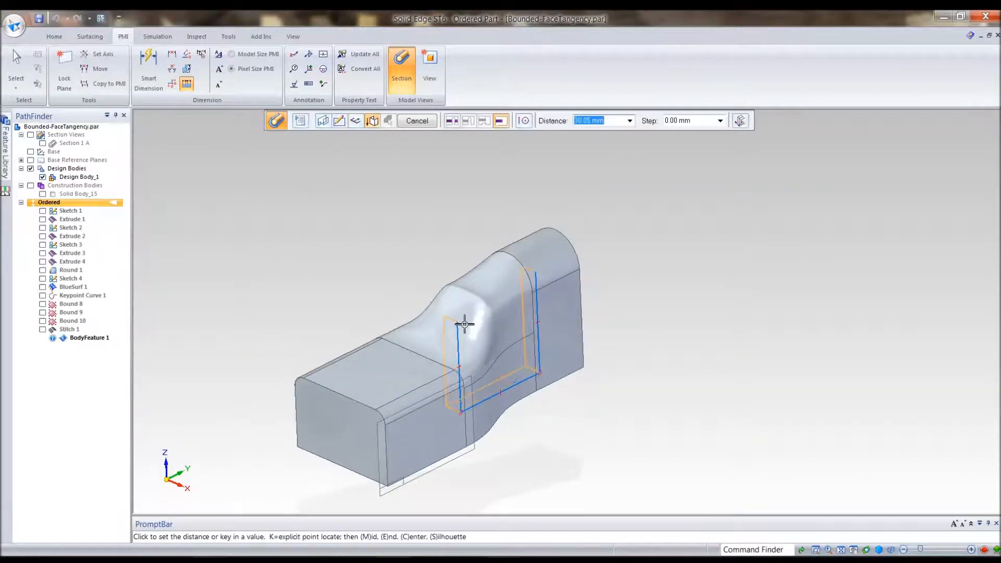
left_click(424, 314)
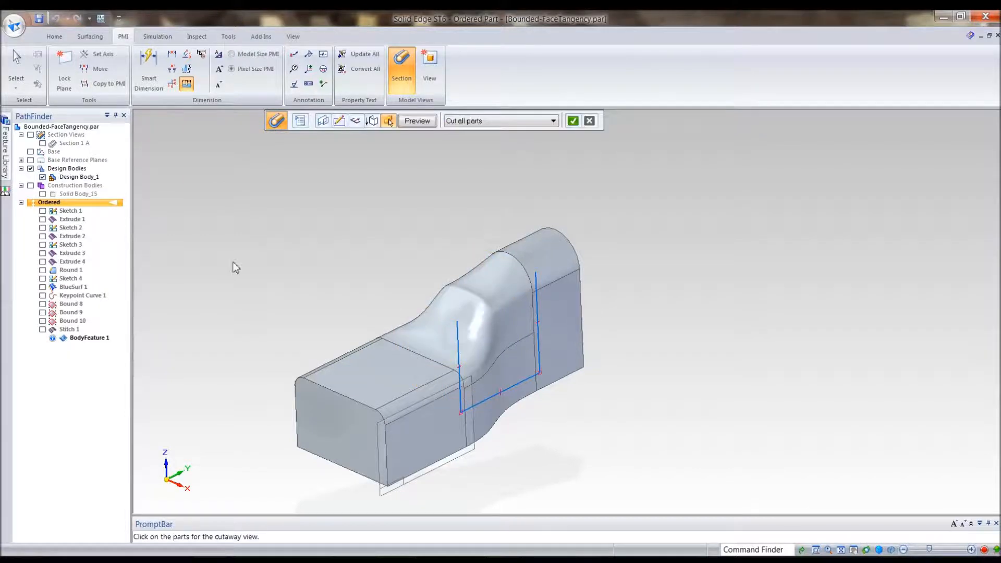
right_click(299, 247)
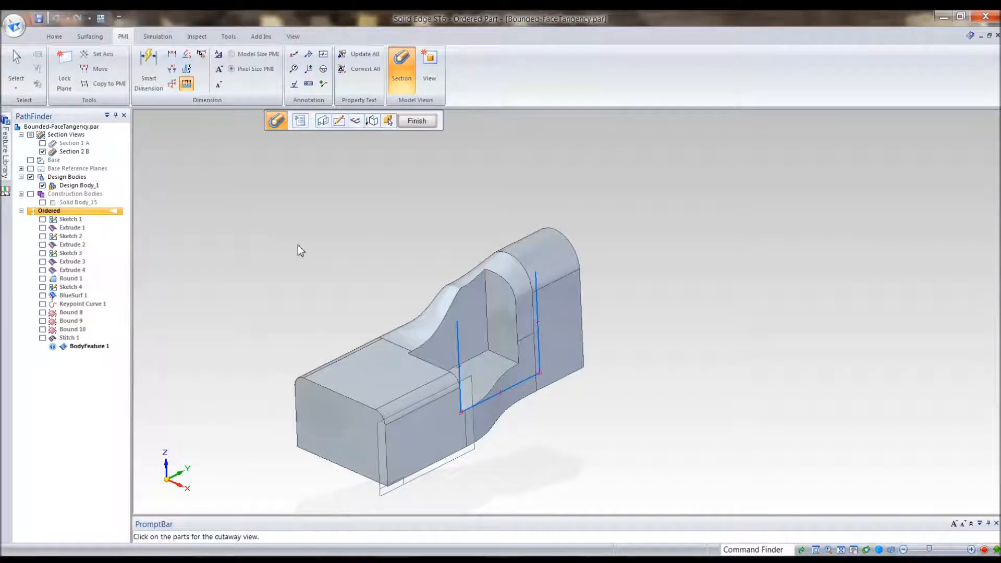
left_click(420, 121)
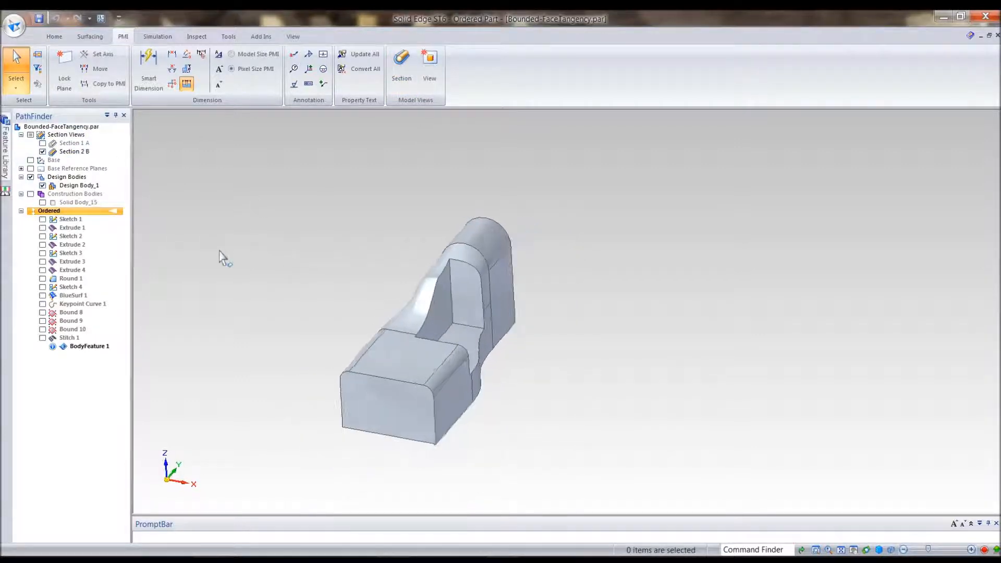
left_click(42, 144)
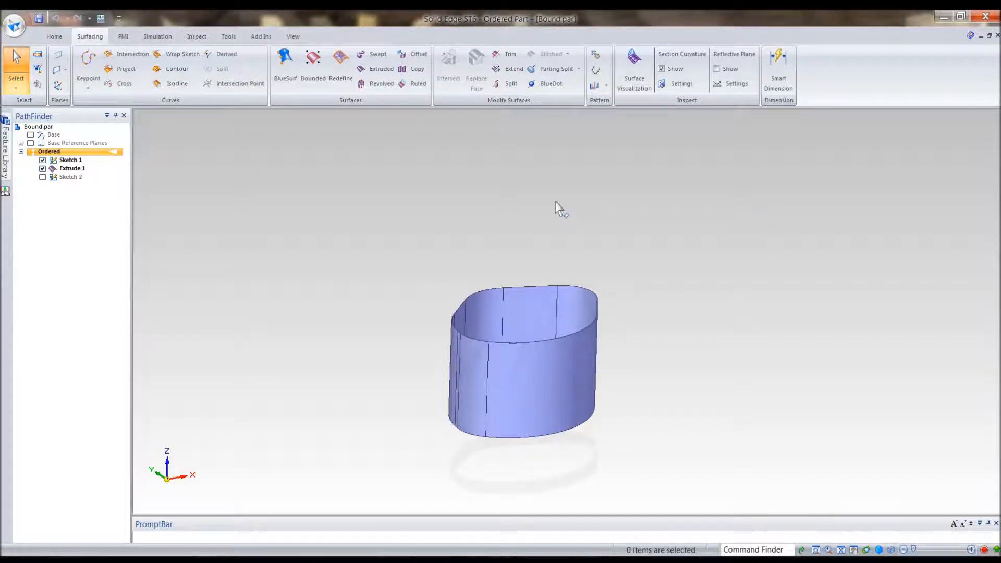
In Bound.par, start a Bounded surface and select the upper rim edges of Extrude 1 one by one around the loop
middle_click_drag(439, 181, 343, 210)
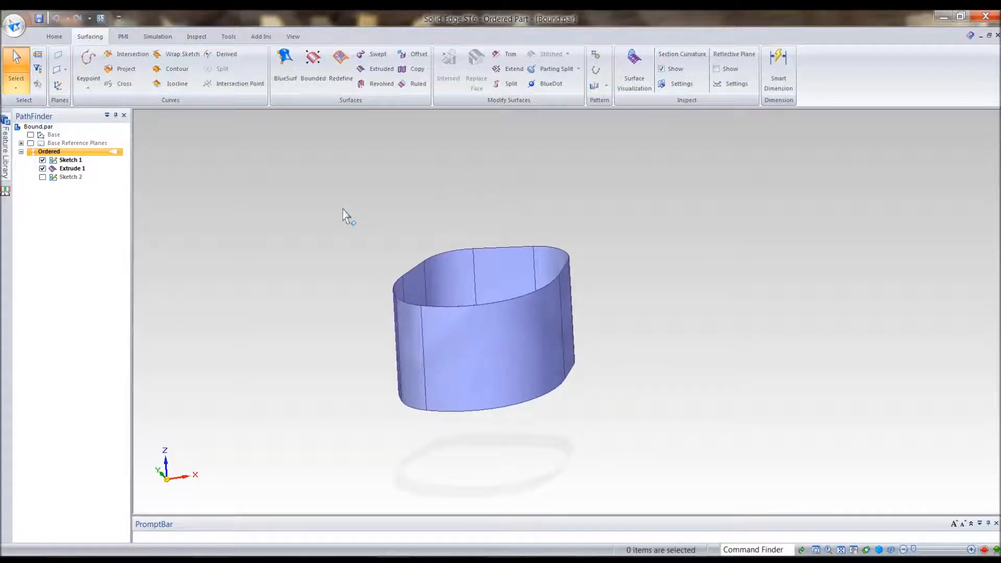
middle_click_drag(712, 311, 816, 387)
middle_click_drag(586, 232, 601, 243)
left_click(312, 73)
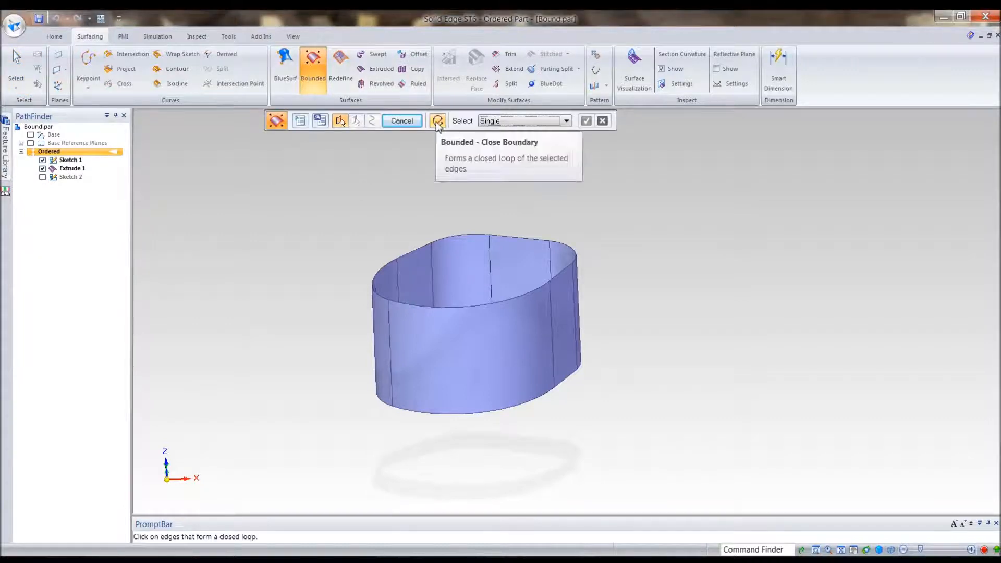
left_click(455, 234)
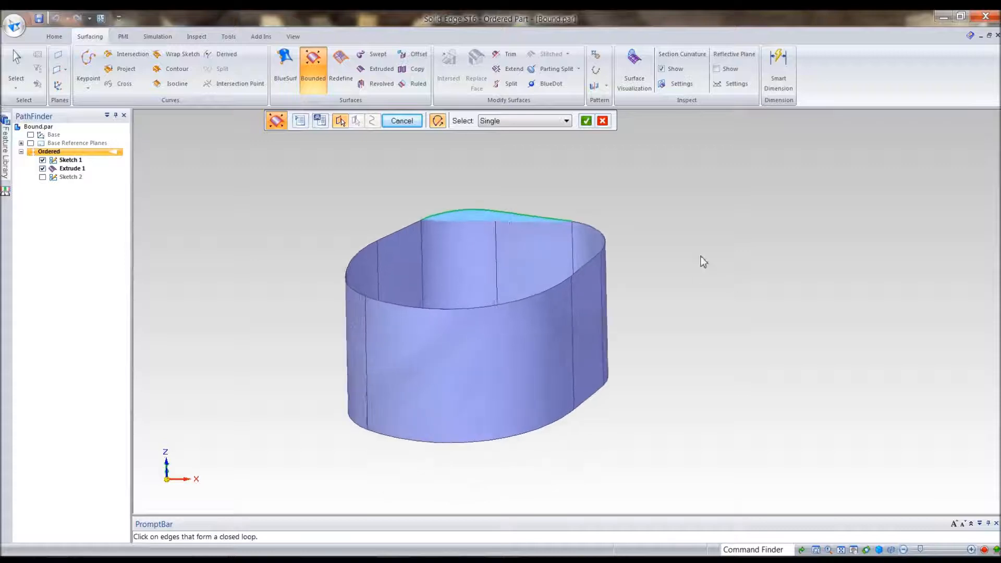
left_click(620, 214)
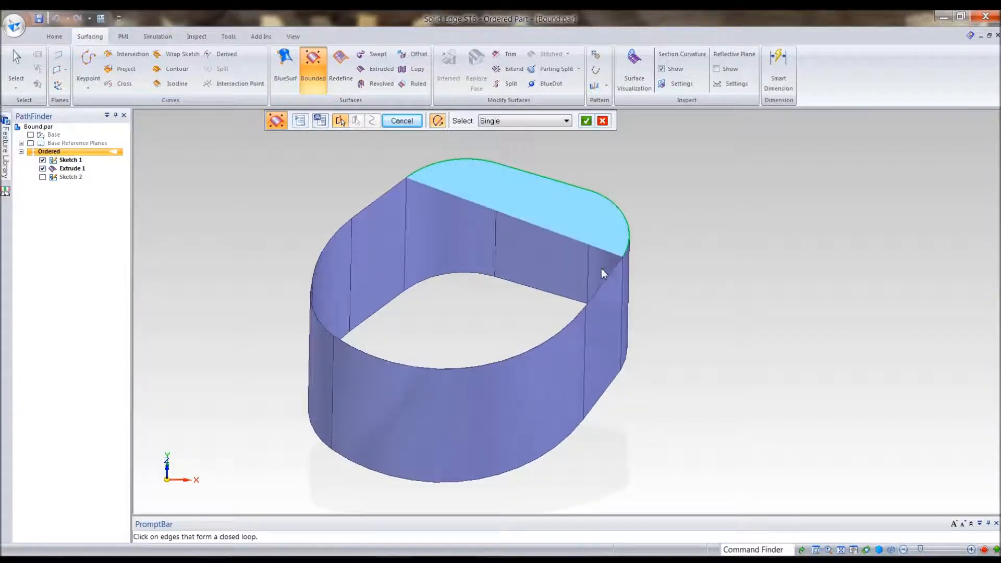
left_click(603, 285)
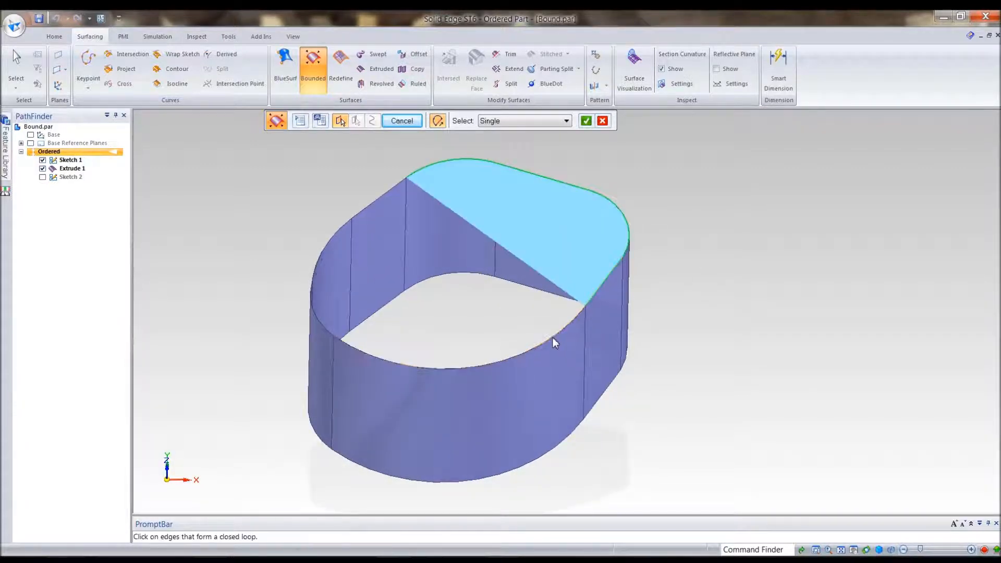
left_click(552, 337)
left_click(323, 330)
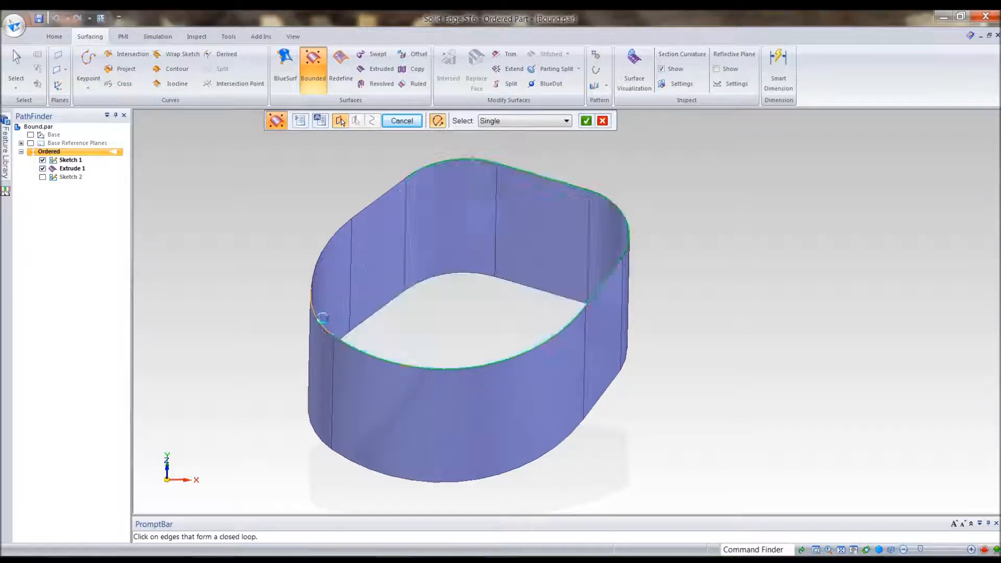
left_click(314, 273)
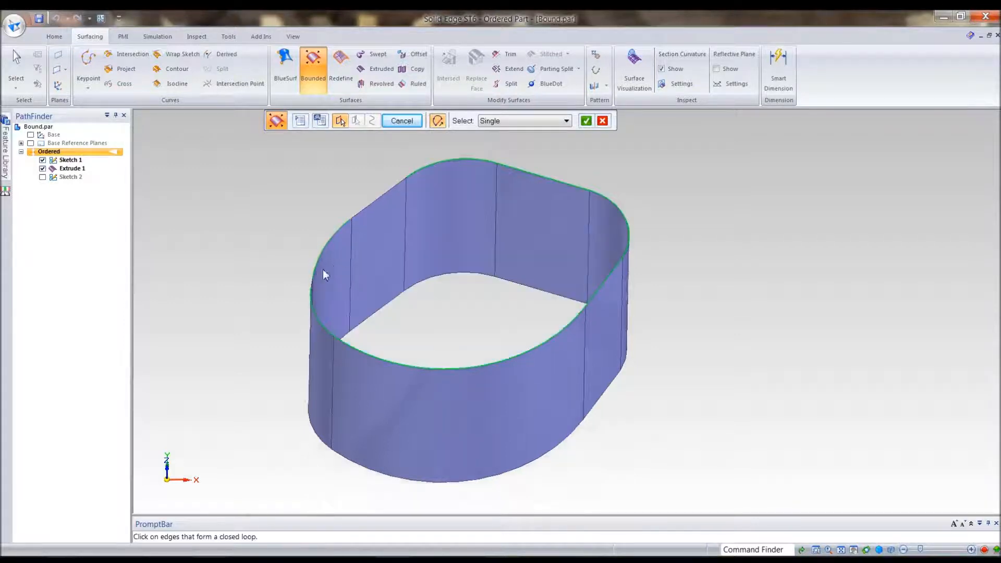
Accept the closed loop of rim edges to cap Extrude 1 with a flat surface and end the Bounded command
scroll(262, 324, "up", 5)
middle_click_drag(232, 291, 896, 243)
right_click(858, 189)
right_click(855, 190)
middle_click_drag(850, 190, 894, 246)
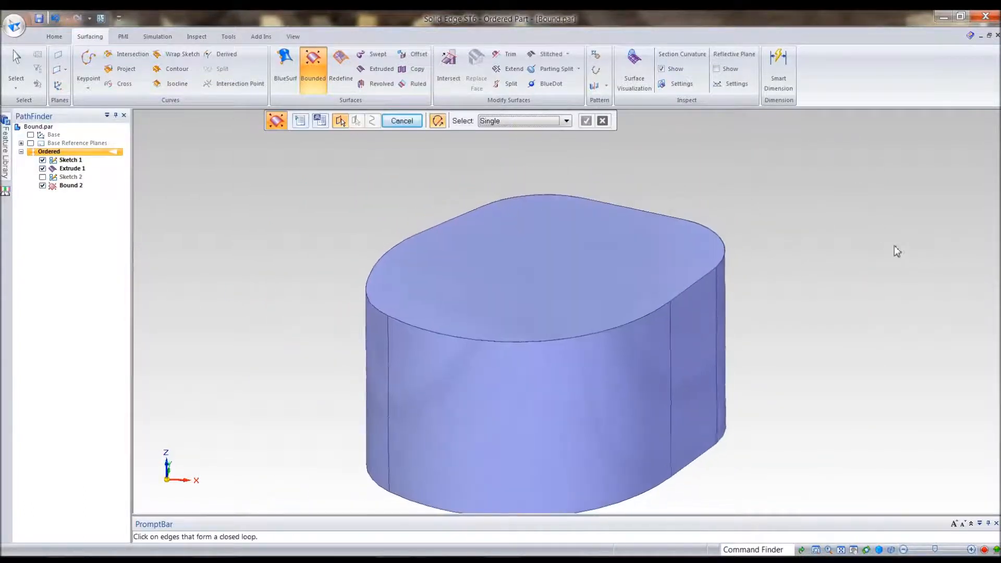
left_click(401, 121)
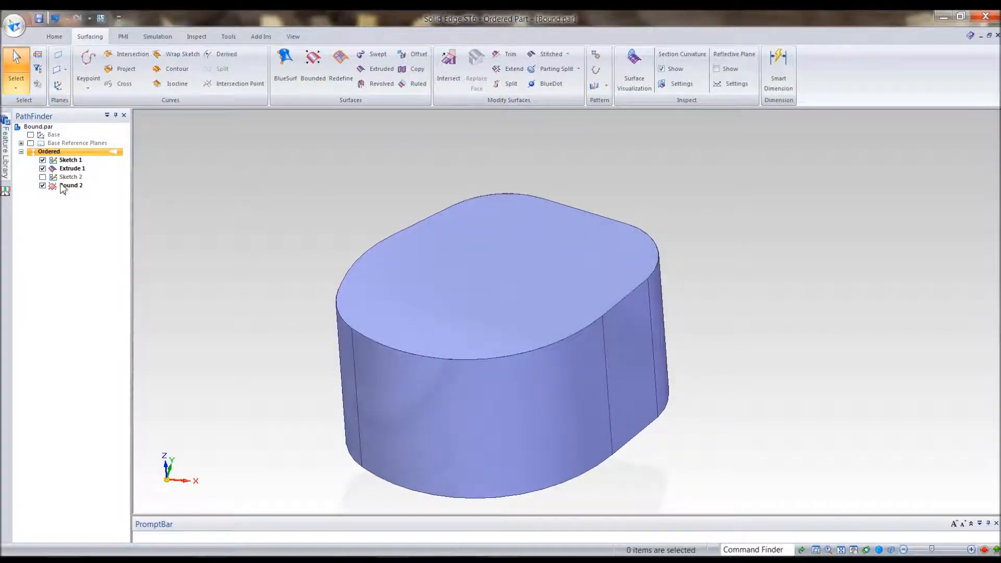
Display Sketch 2 instead of Sketch 1, and edit Bound 2 to use the Sketch 2 point as its guide
left_click(43, 161)
middle_click_drag(302, 229, 711, 219)
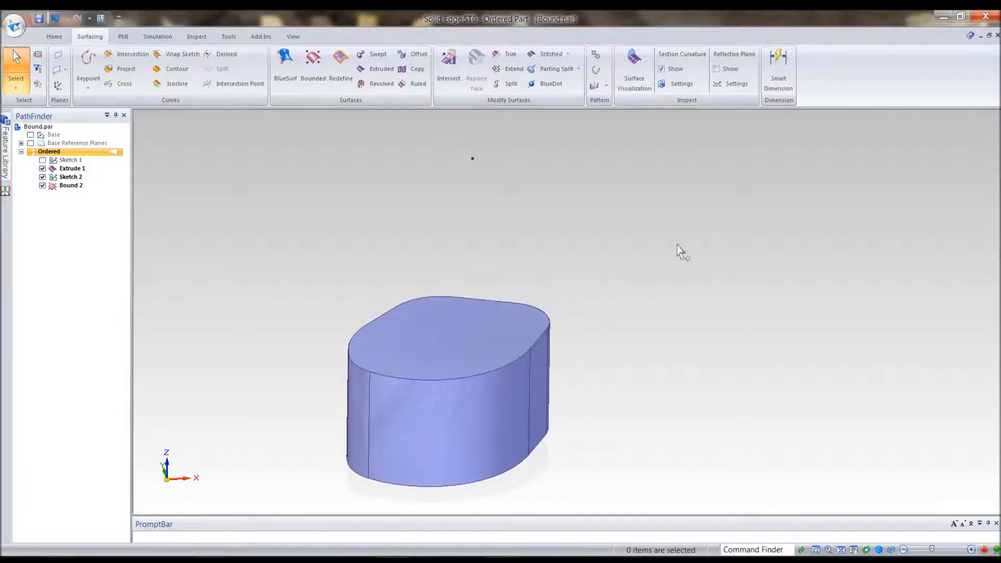
right_click(72, 188)
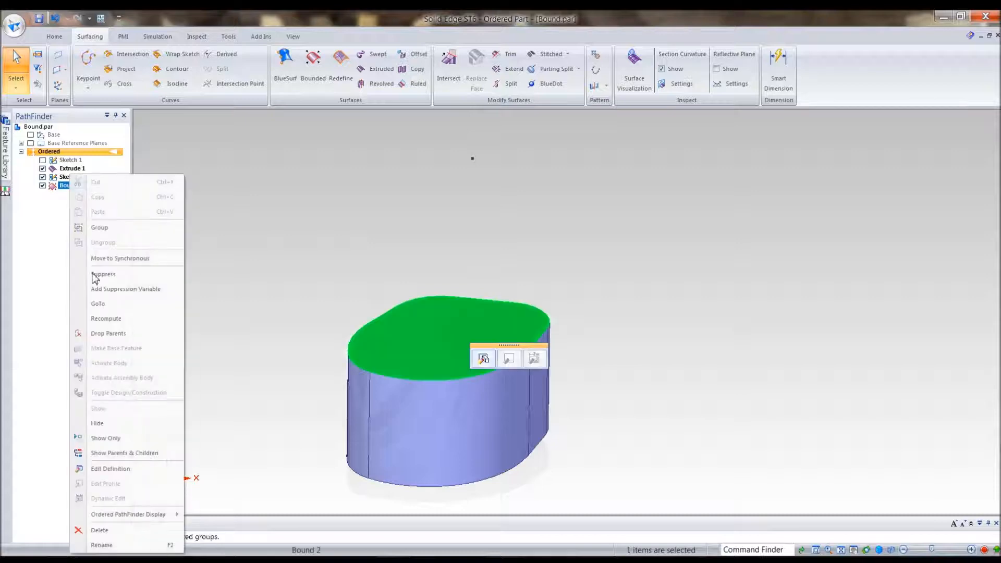
left_click(112, 469)
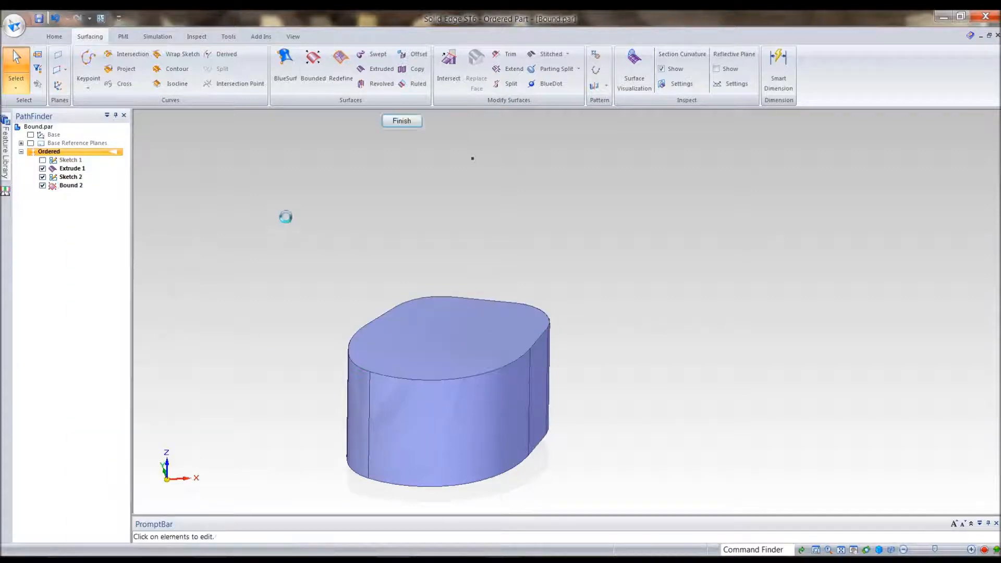
left_click(372, 120)
left_click(510, 125)
left_click(490, 149)
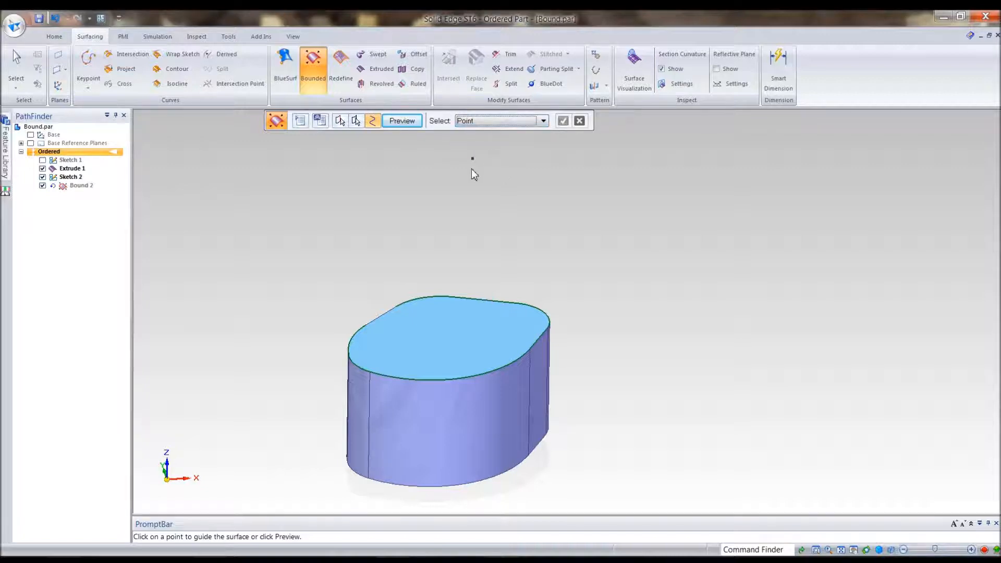
left_click(472, 159)
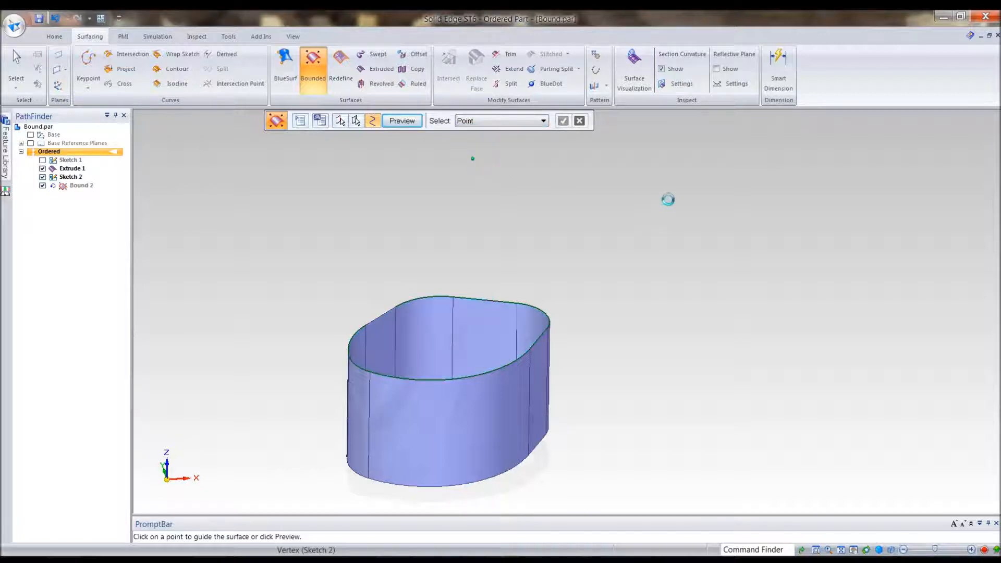
Accept the point-guided shape of the cap surface and finish the Bound 2 edit
middle_click_drag(826, 248, 944, 385)
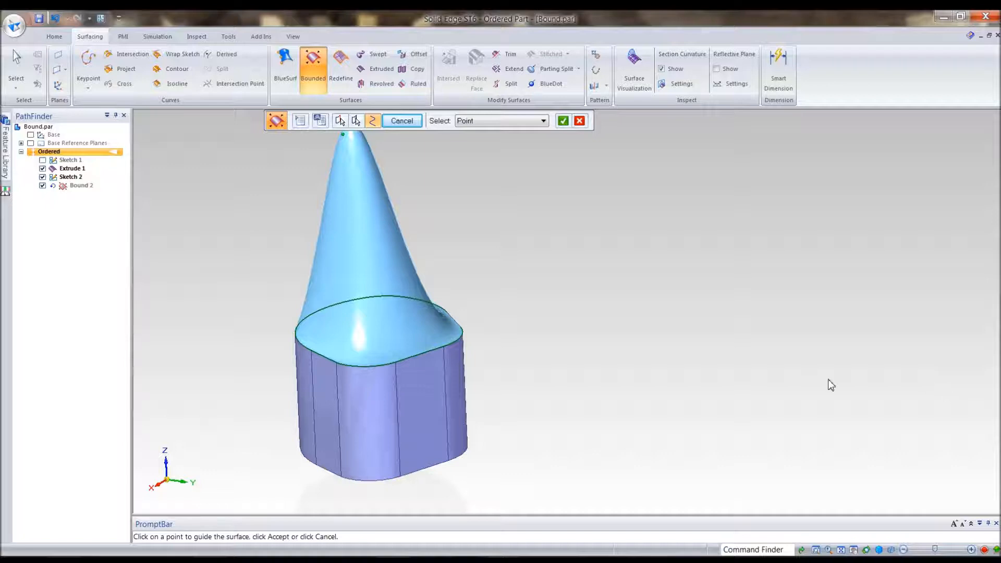
left_click(563, 120)
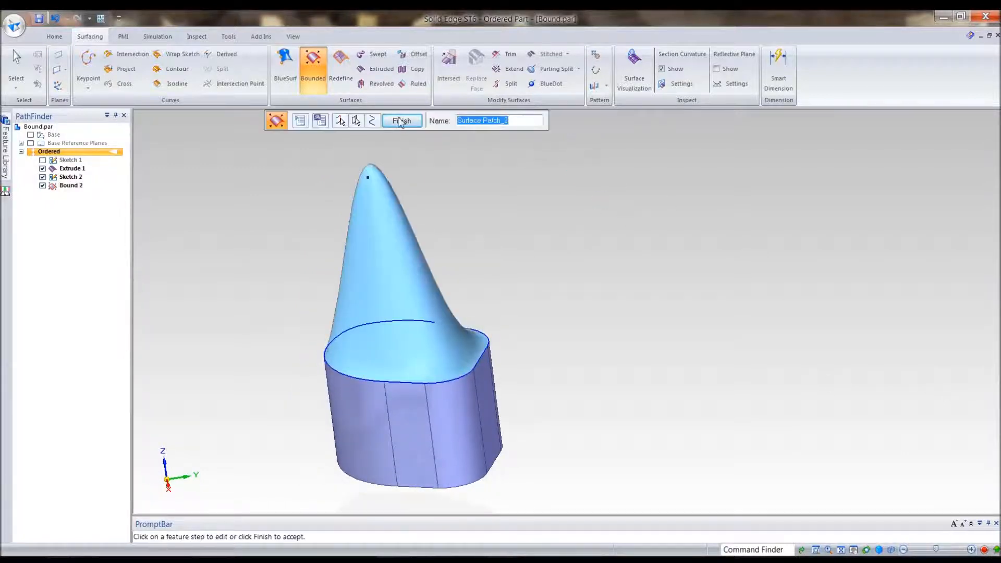
left_click(402, 120)
right_click(760, 241)
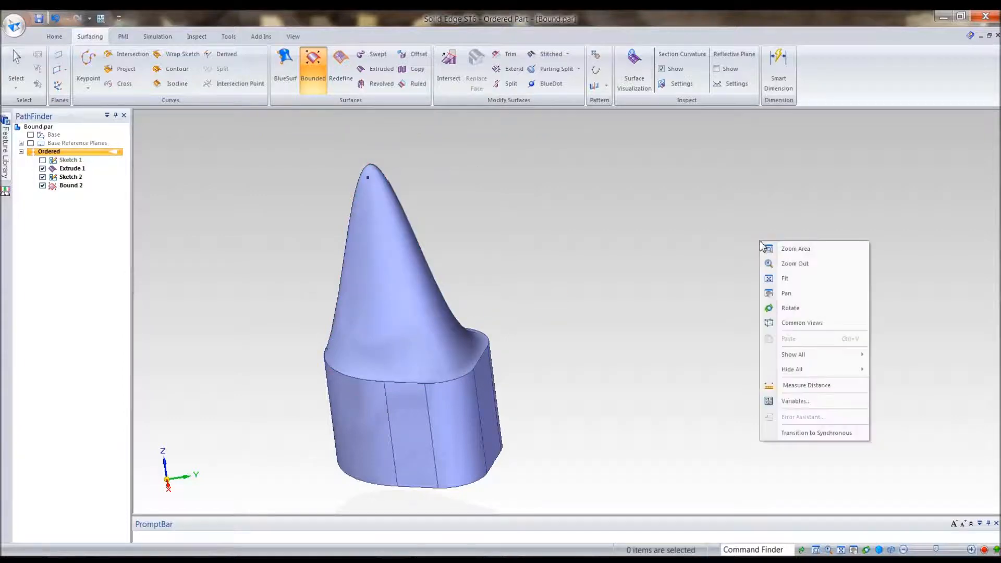
left_click(682, 237)
middle_click_drag(682, 237, 182, 214)
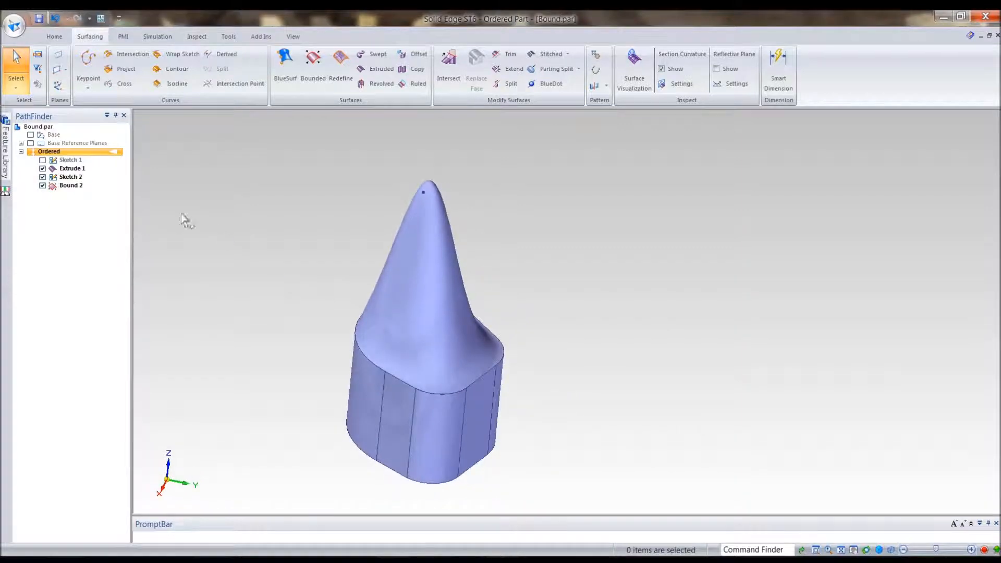
Dynamically edit Sketch 2 and set its plane's height dimension to 9 in
right_click(69, 180)
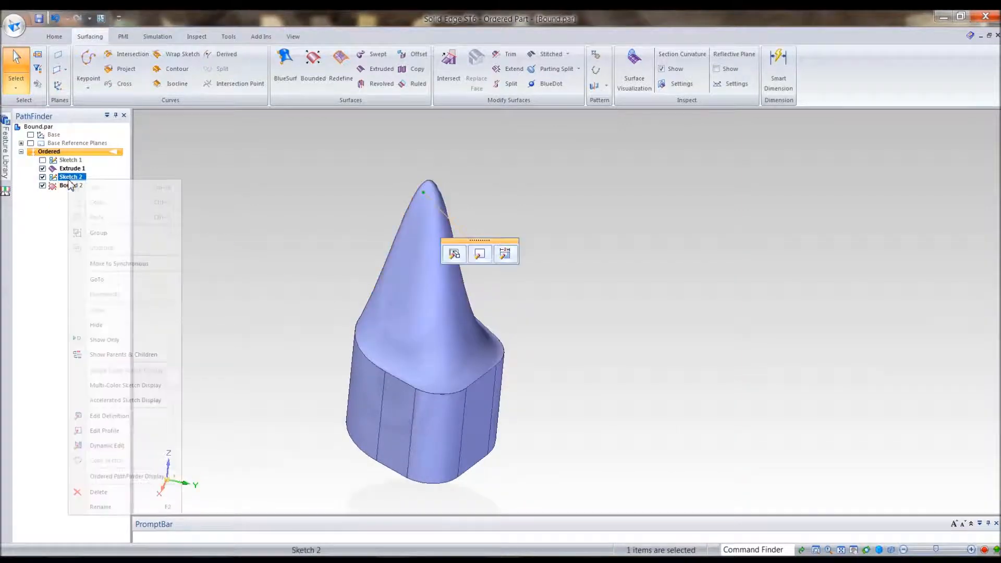
left_click(107, 447)
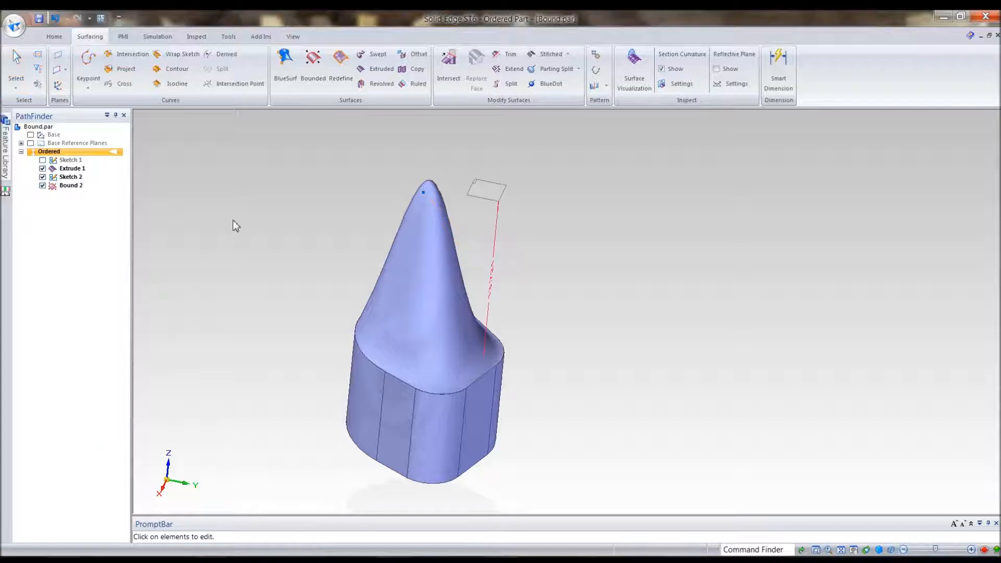
mouse_move(724, 324)
middle_mouse_down()
mouse_move(653, 283)
mouse_move(586, 209)
mouse_move(567, 277)
mouse_move(548, 301)
middle_mouse_up()
left_click(476, 298)
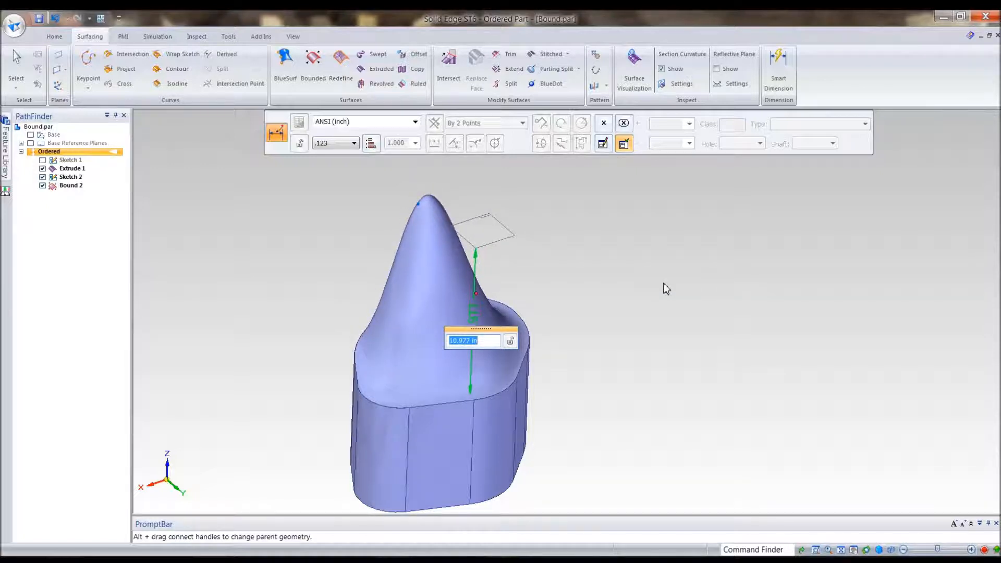
middle_click_drag(472, 217, 302, 265)
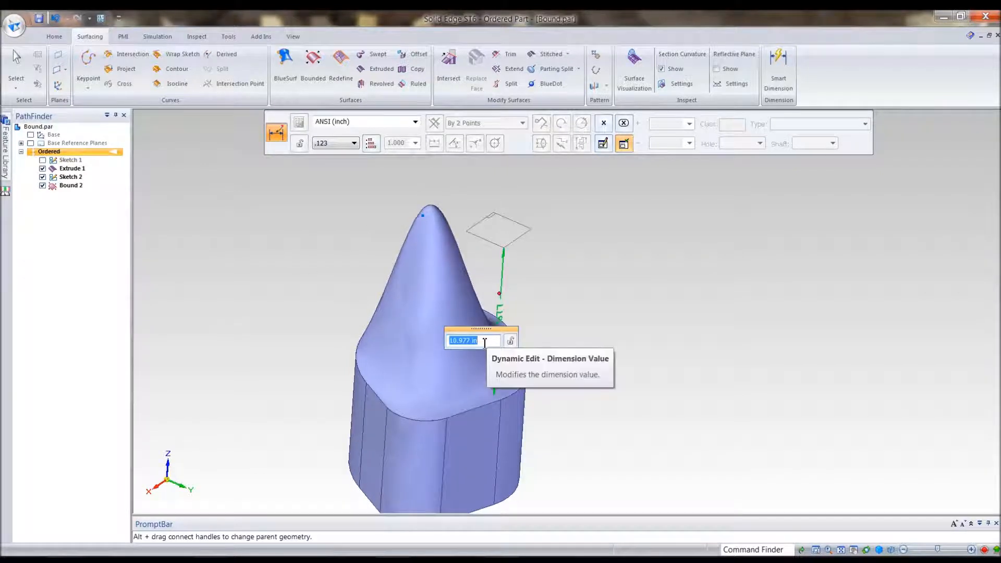
type("9")
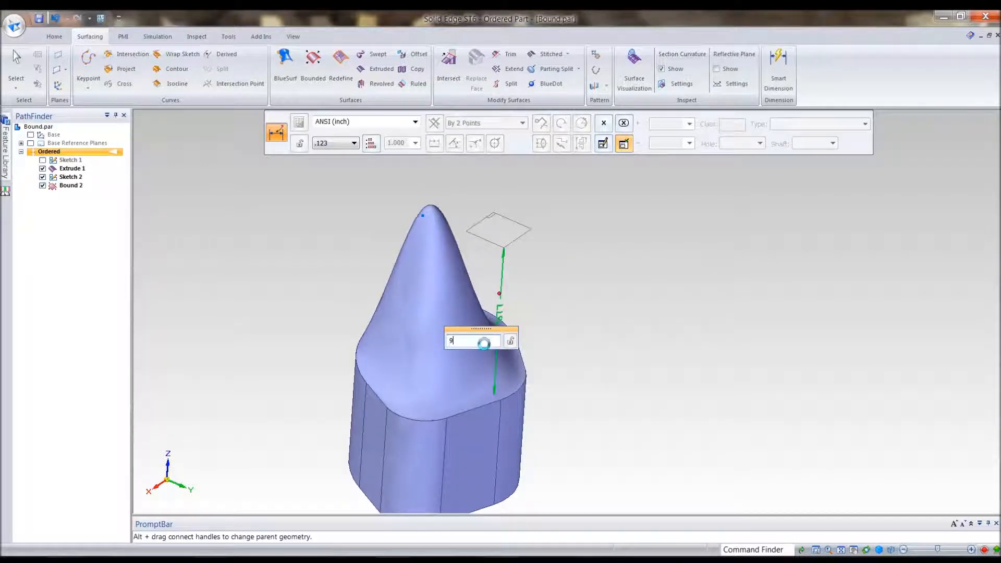
Move the Sketch 2 guide point freehand across its plane to reshape the surface's tip, and leave the dynamic edit
middle_click_drag(568, 206, 418, 264)
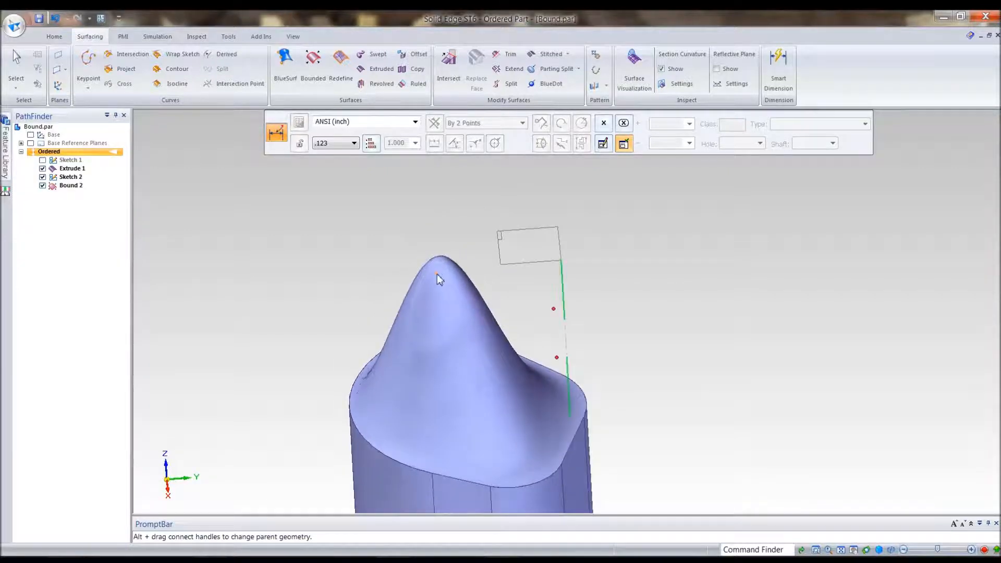
left_click(437, 274)
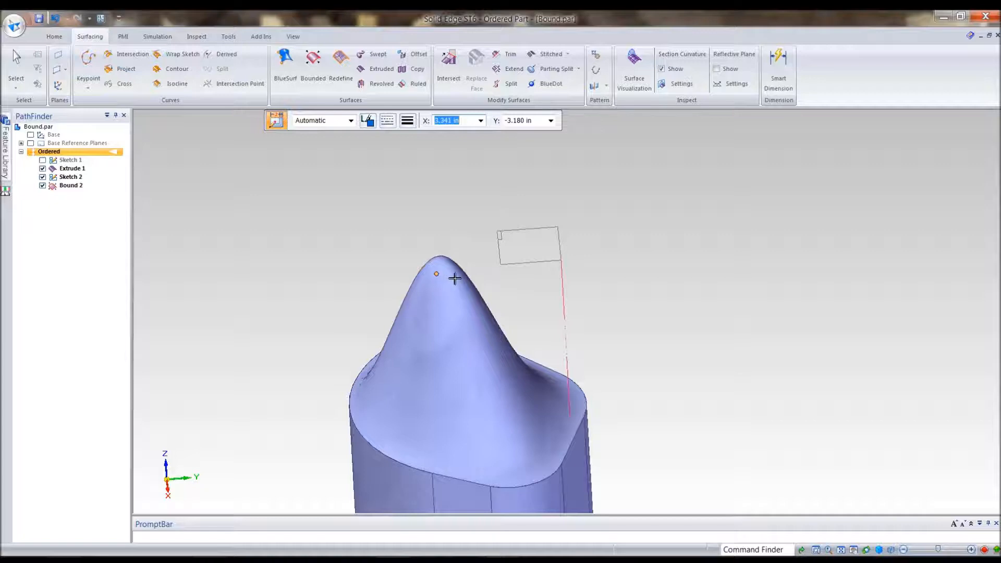
left_click_drag(463, 279, 439, 244)
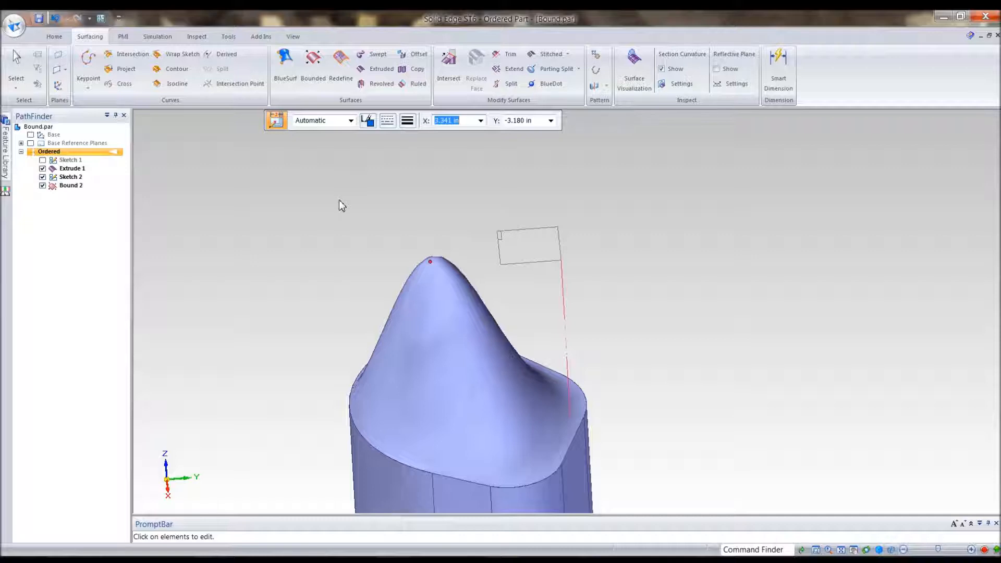
key("Escape")
key("Escape")
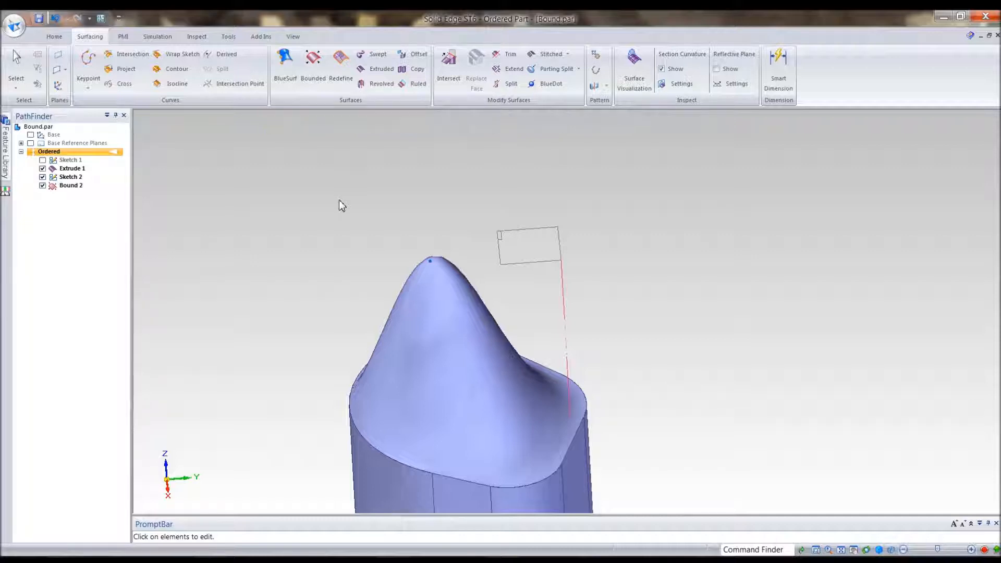
key("Escape")
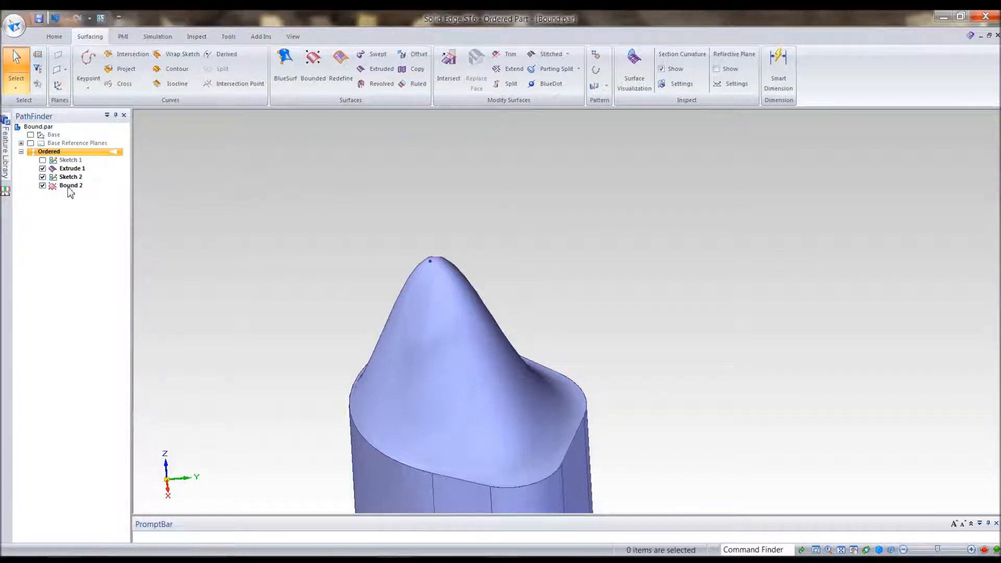
Hide Sketch 2, start another Bounded surface on the open underside of Extrude 1, and select its first rim edge
left_click(43, 178)
mouse_move(282, 225)
middle_mouse_down()
mouse_move(315, 205)
mouse_move(573, 165)
mouse_move(852, 420)
mouse_move(843, 375)
mouse_move(857, 368)
middle_mouse_up()
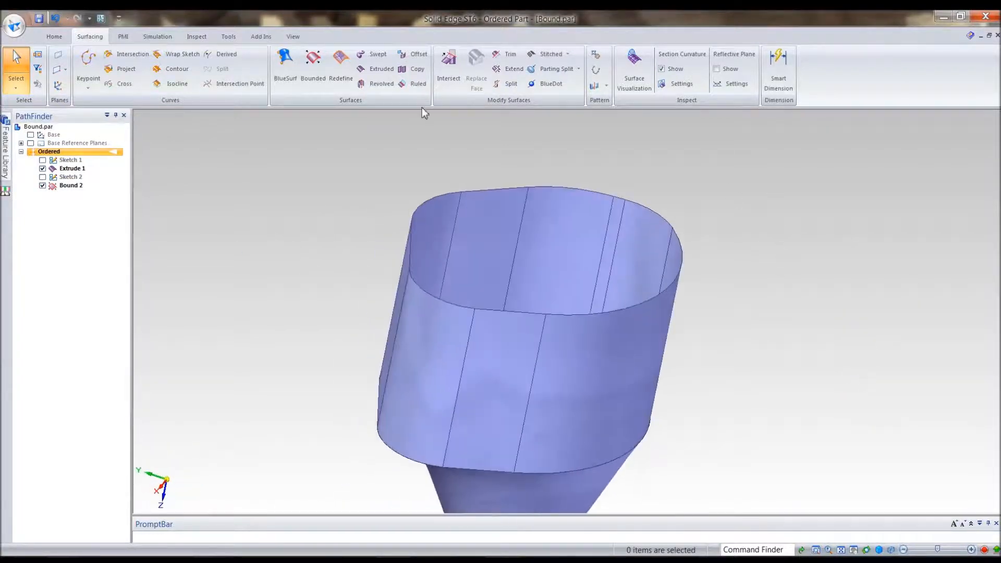
left_click(313, 68)
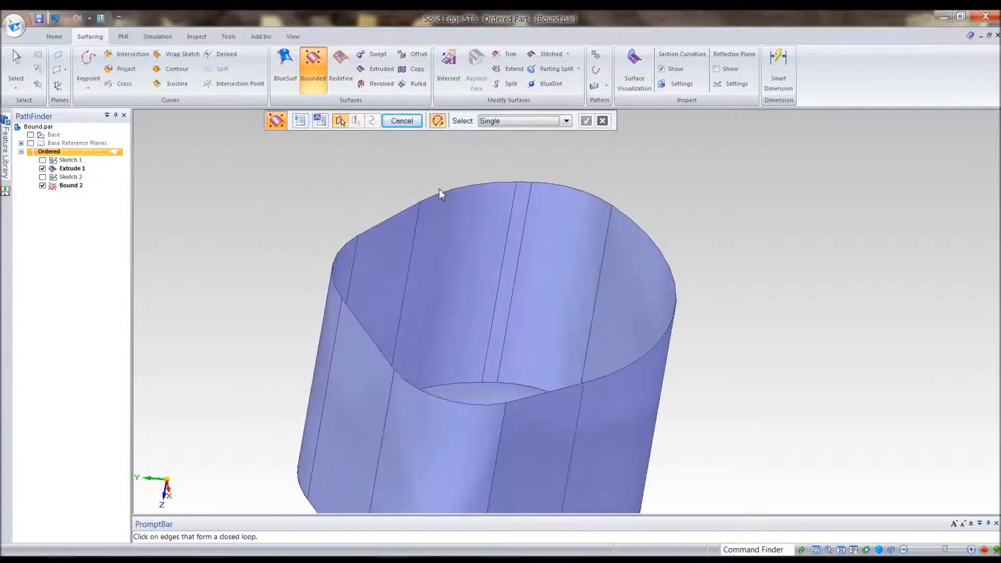
left_click(448, 193)
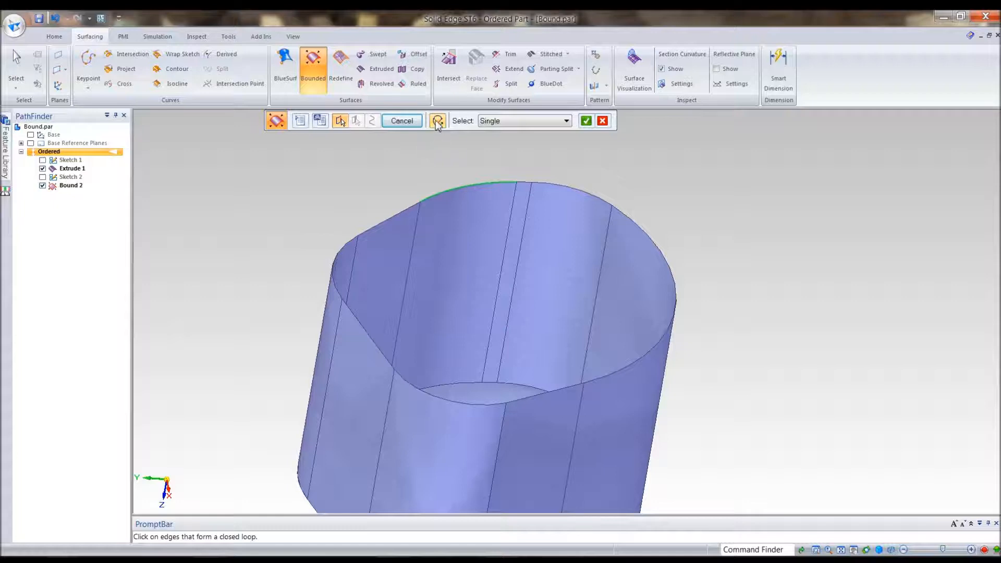
Cap the extruded surface's open base with a Bounded surface built from the full chain of its rim edges
left_click(498, 122)
left_click(500, 138)
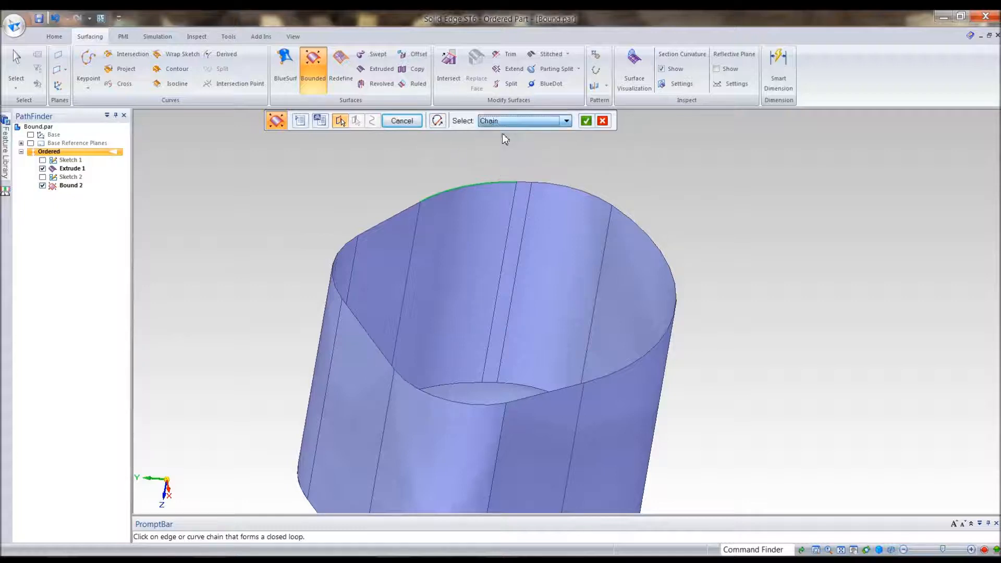
left_click(489, 183)
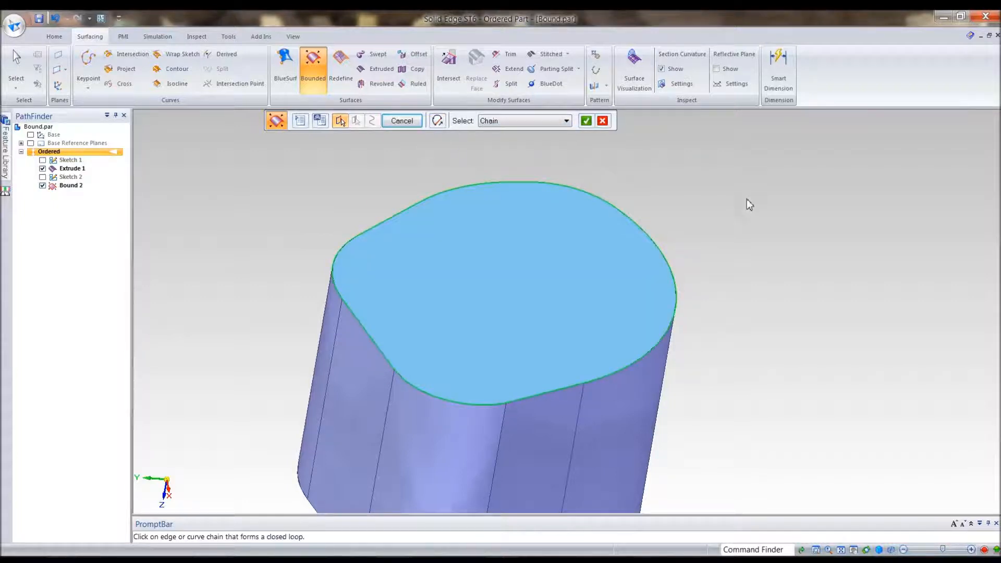
right_click(747, 198)
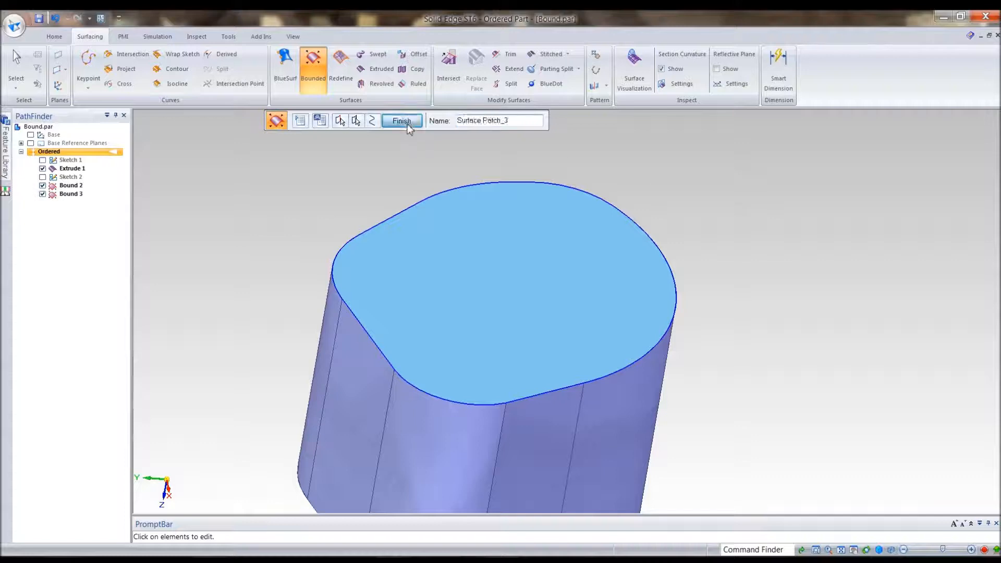
left_click(402, 122)
left_click(404, 123)
key("ctrl+i")
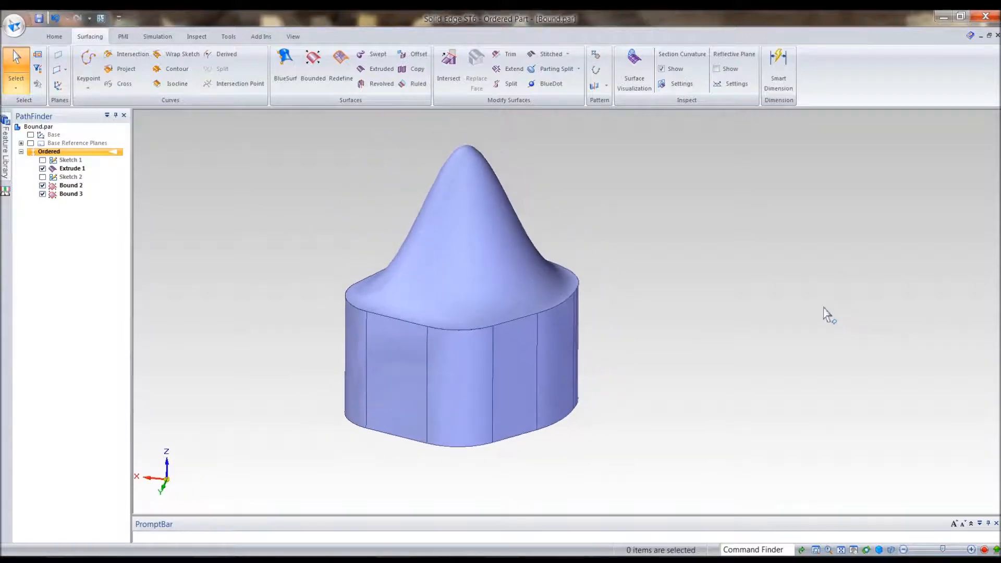
Stitch the extruded wall and both bounded surfaces into a solid body and make it the part's base feature
left_click(551, 53)
left_click(398, 98)
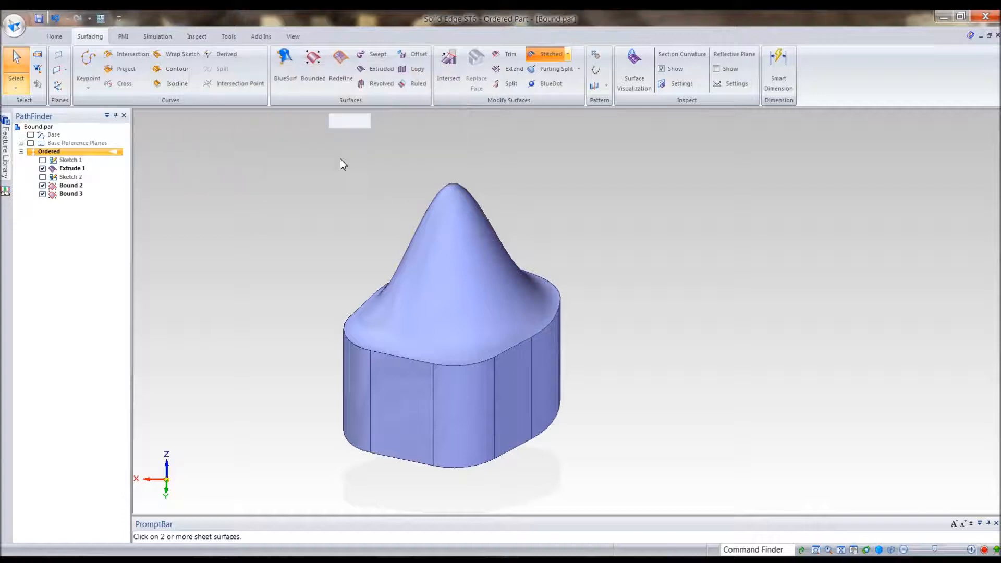
left_click_drag(271, 159, 652, 491)
right_click(727, 268)
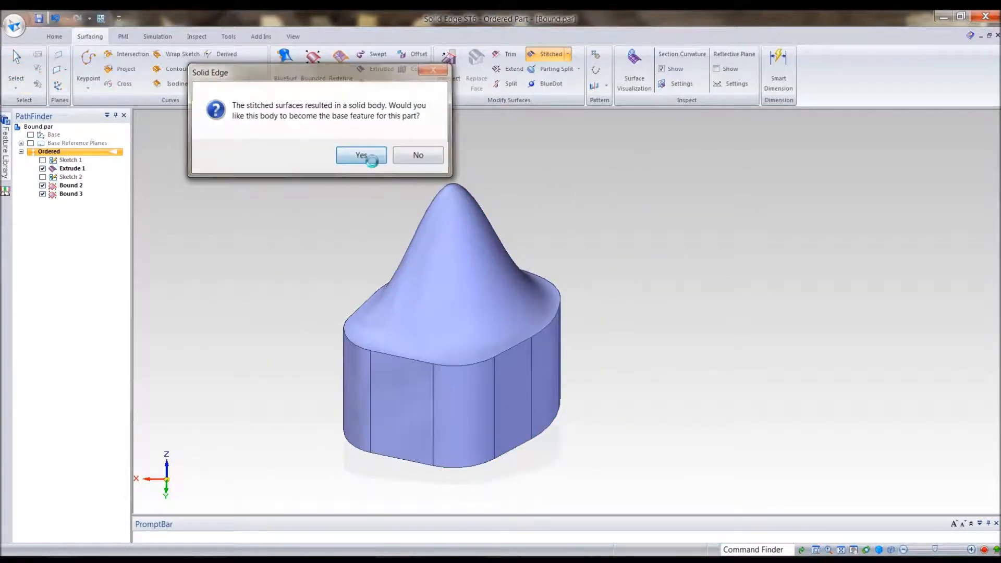
left_click(362, 155)
Hollow the solid with a Thin Wall of 0.125 in common thickness, leaving the flat base face open
middle_click_drag(814, 303, 234, 69)
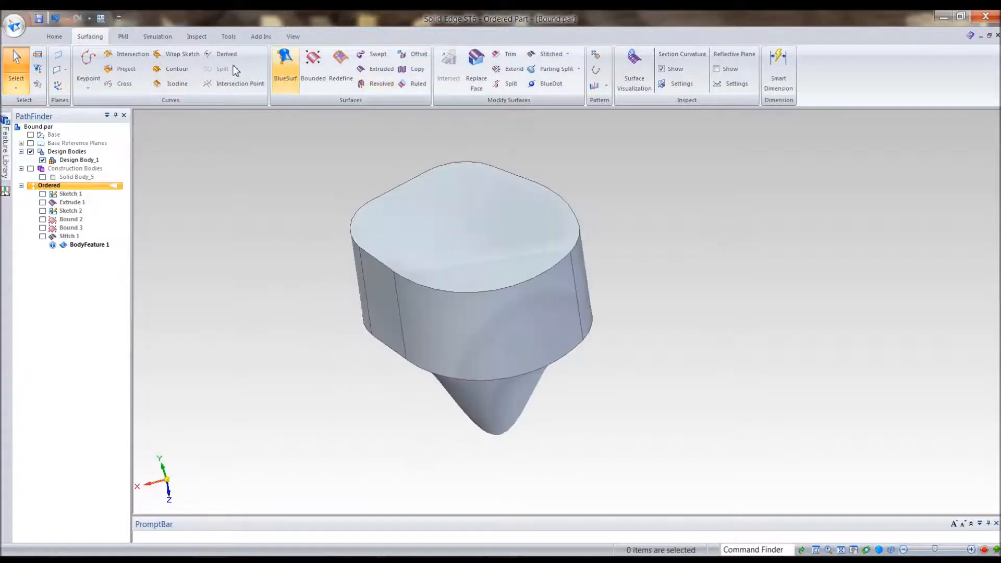
left_click(55, 37)
scroll(317, 127, "up", 1)
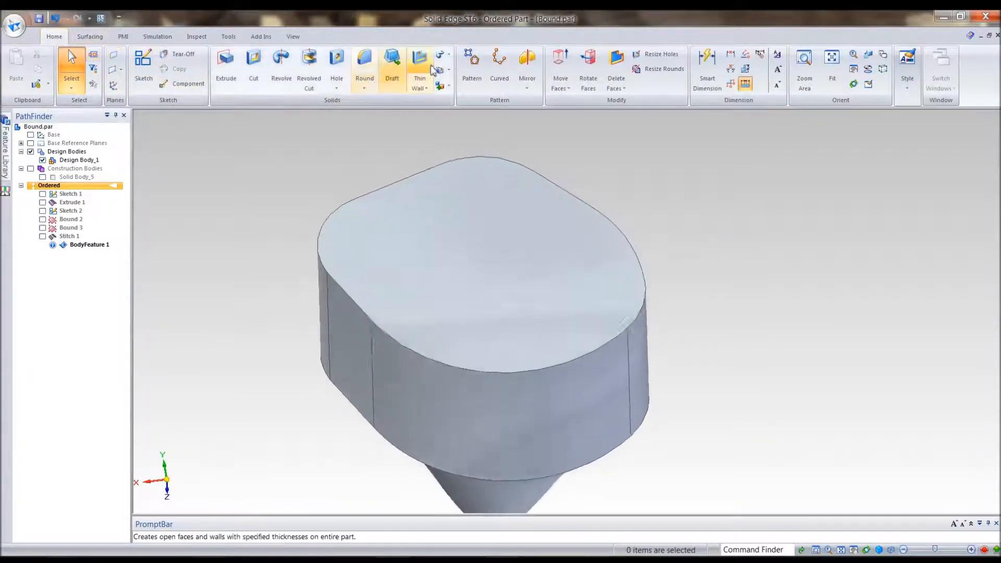
left_click(419, 65)
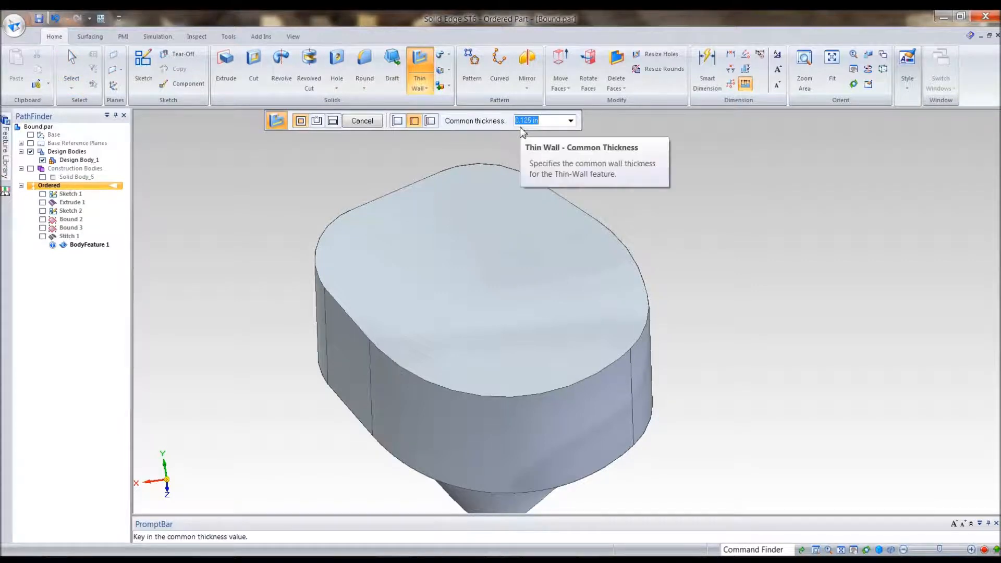
key("Return")
left_click(478, 255)
right_click(730, 208)
right_click(730, 208)
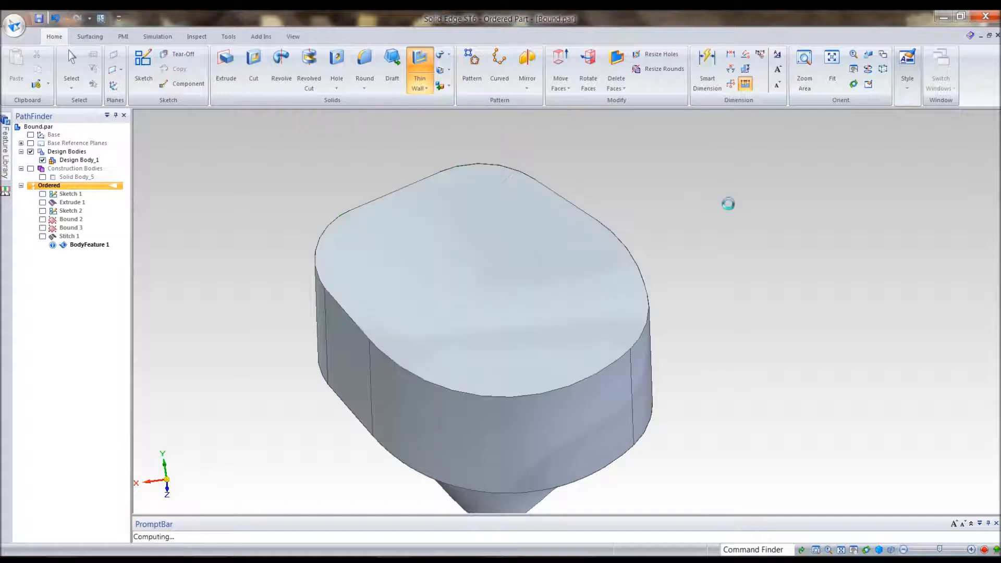
middle_click_drag(727, 205, 852, 214)
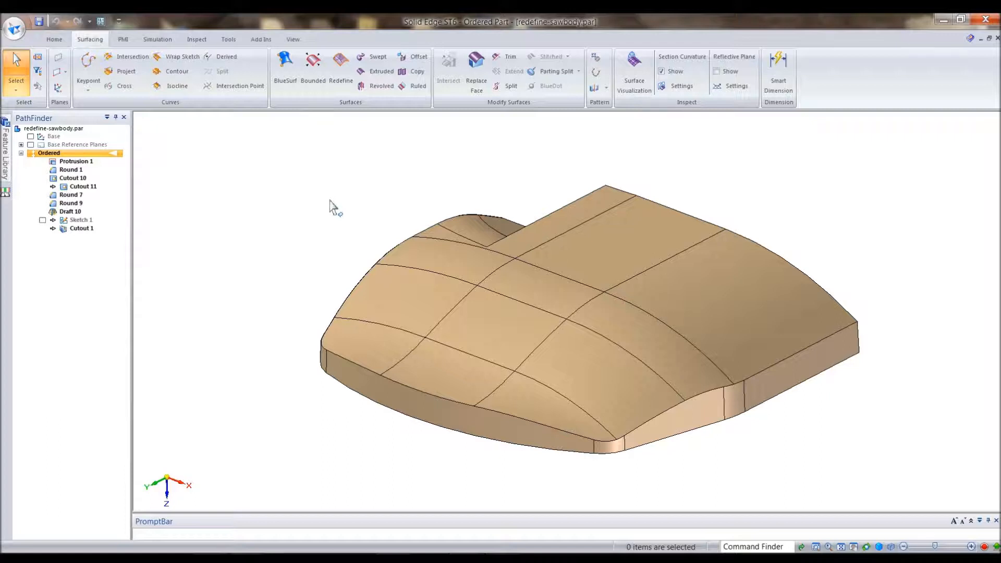
Start Redefine on the saw body with Merge (as many as possible), Replace faces on solid body and Use Pierce Points
left_click(344, 64)
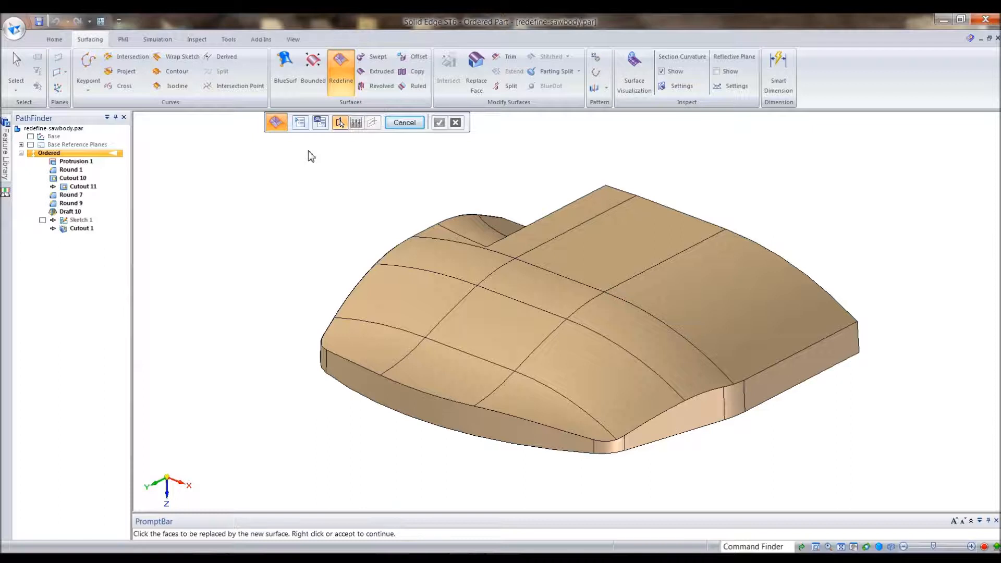
left_click(341, 122)
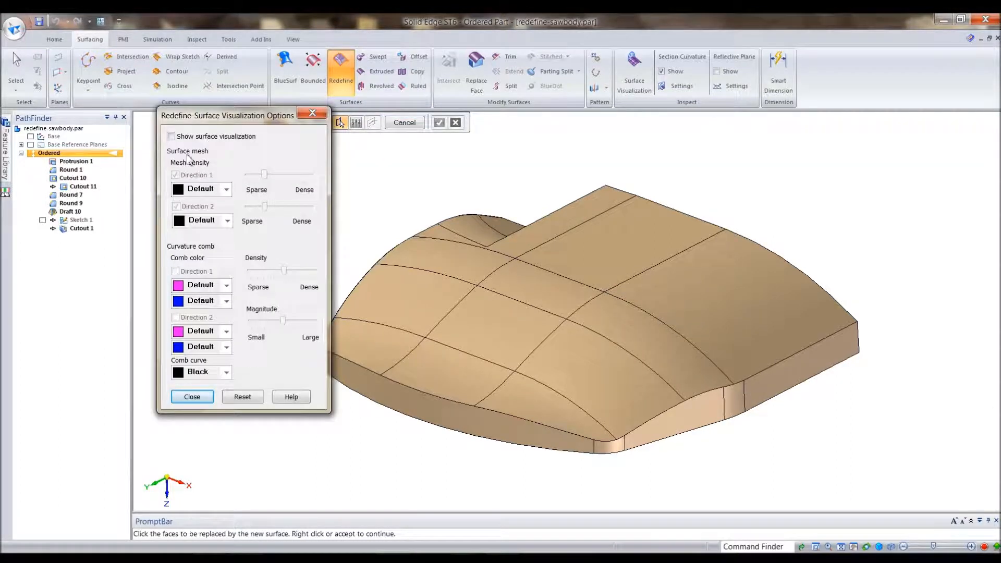
left_click(192, 397)
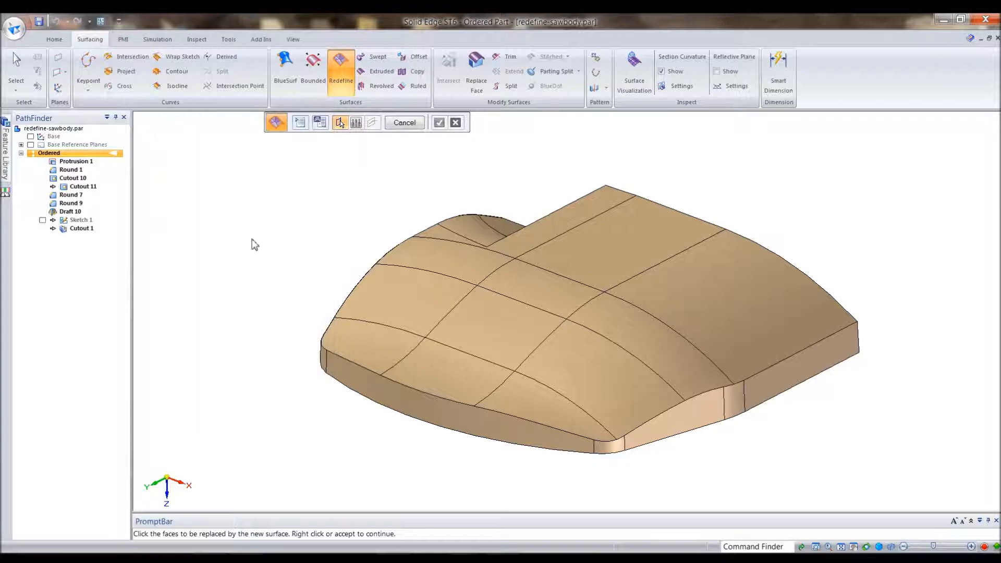
left_click(300, 123)
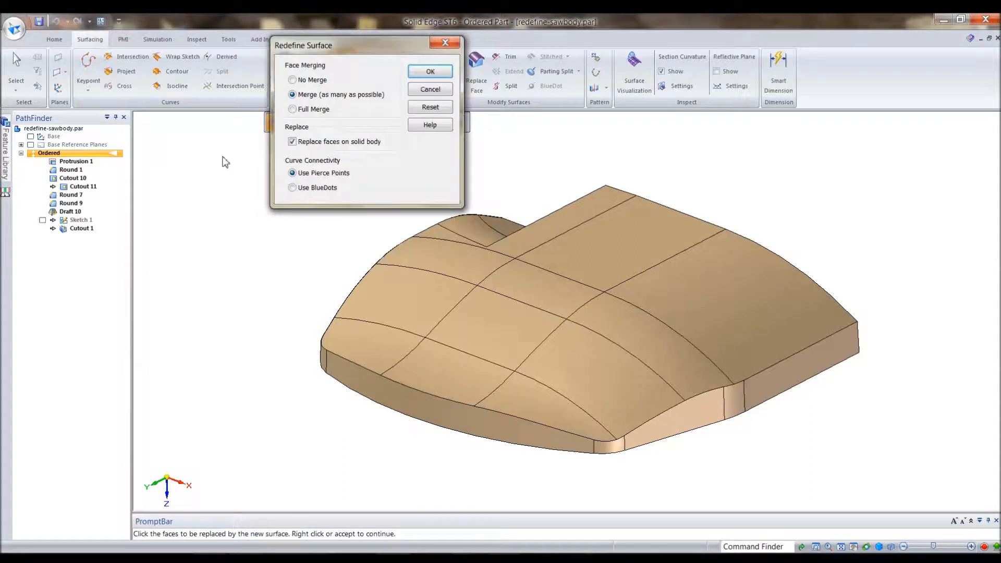
left_click_drag(373, 49, 245, 161)
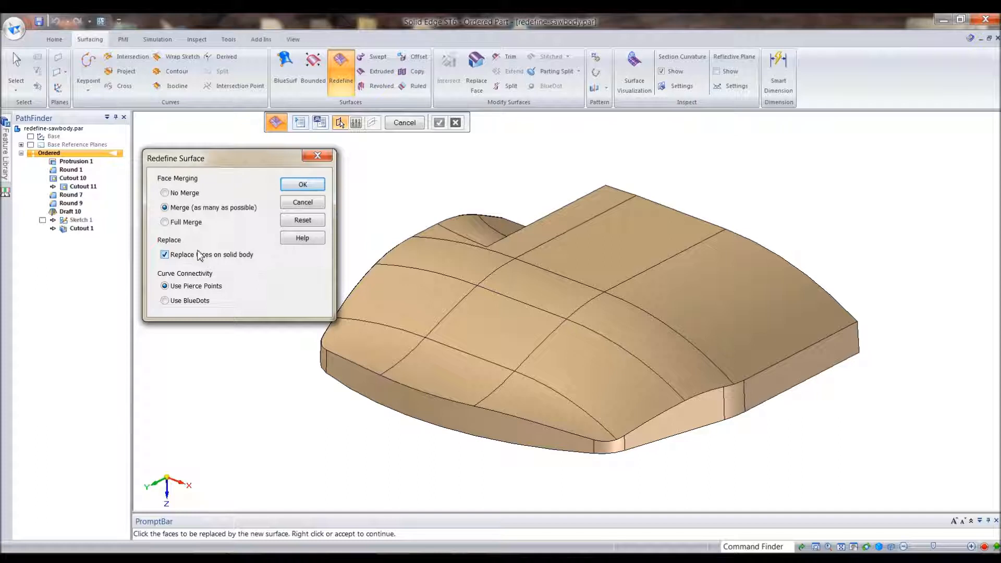
left_click(166, 255)
left_click(299, 185)
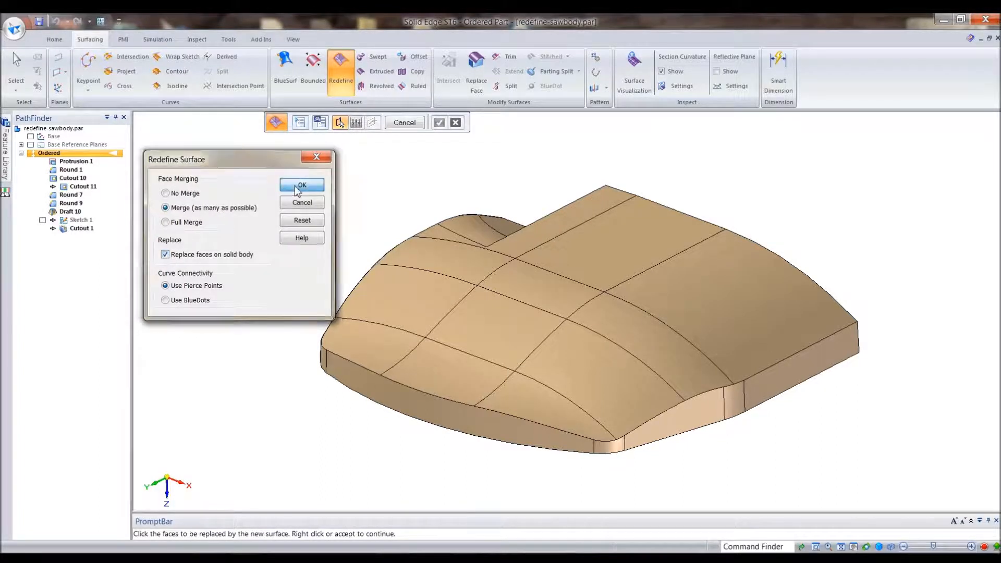
Choose all the patch faces of the saw body's curved front region for replacement by one redefined surface
left_click(415, 257)
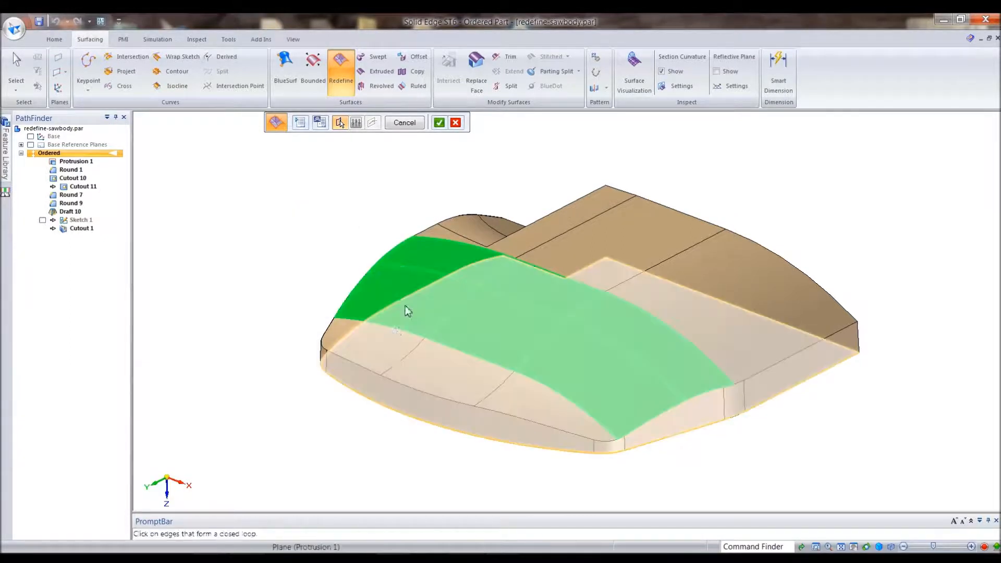
left_click(391, 336)
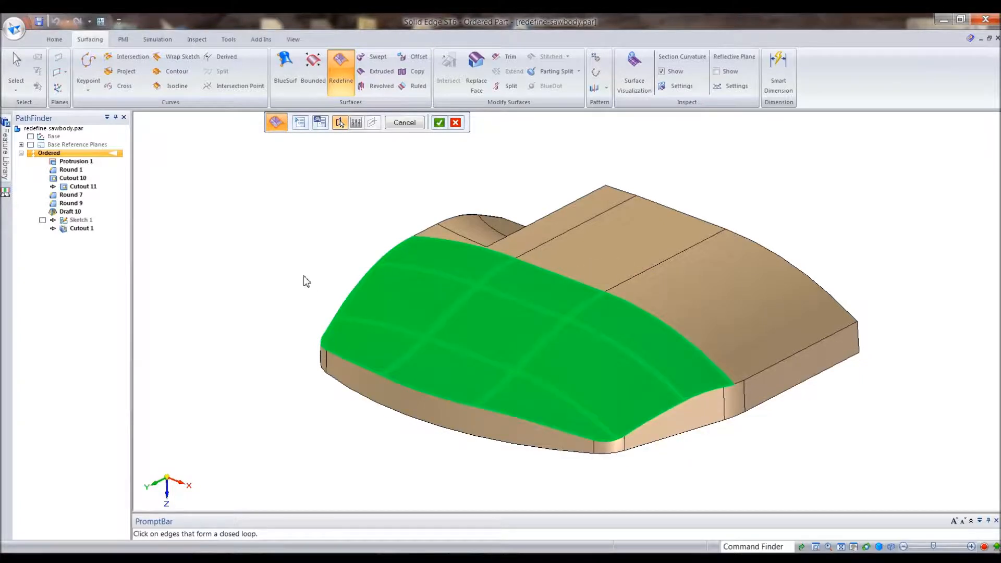
right_click(310, 236)
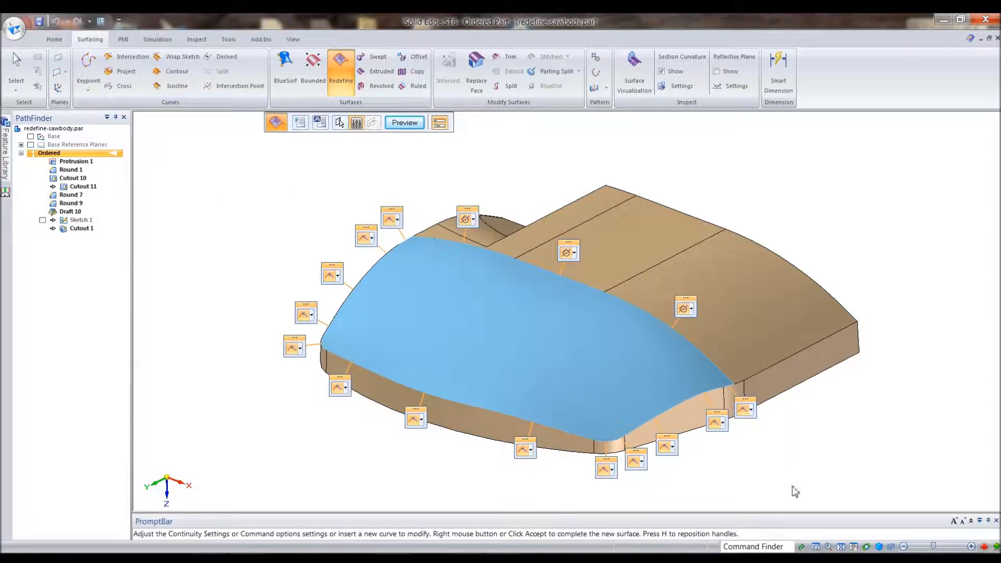
Try Tangent Continuous on the redefined surface's edge above the concave end wall, and return that edge to Natural
left_click(674, 448)
left_click(692, 477)
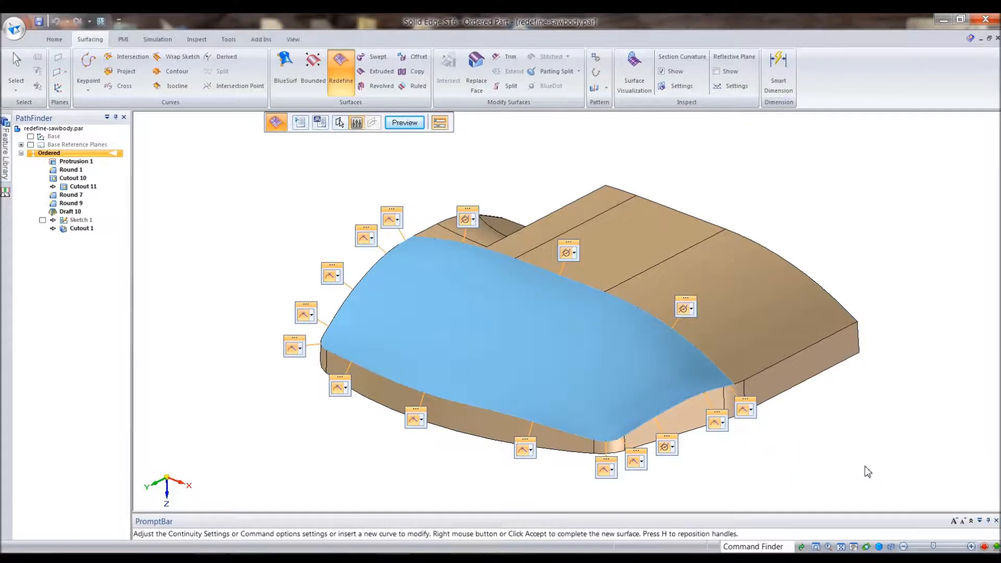
key("ctrl+f")
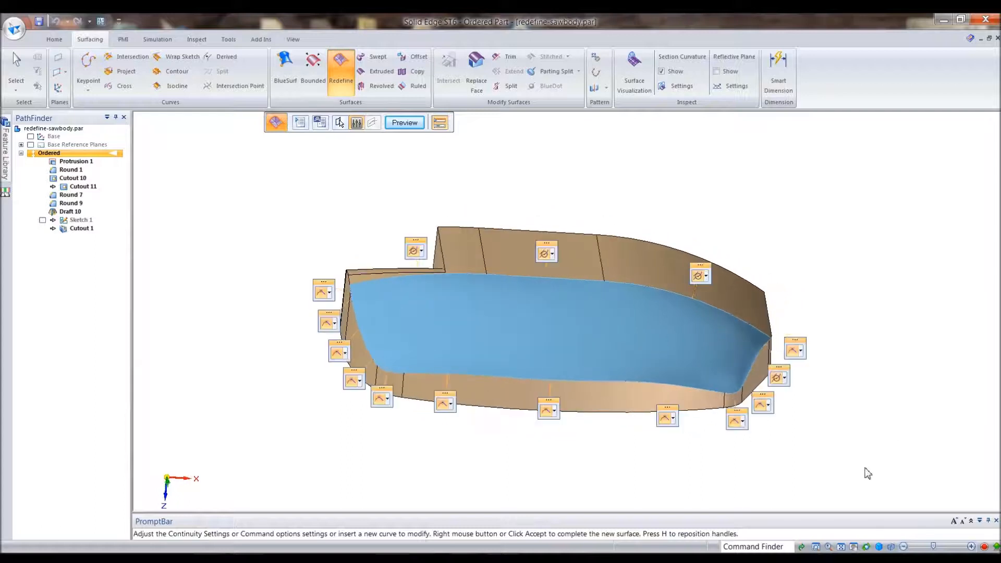
key("ctrl+i")
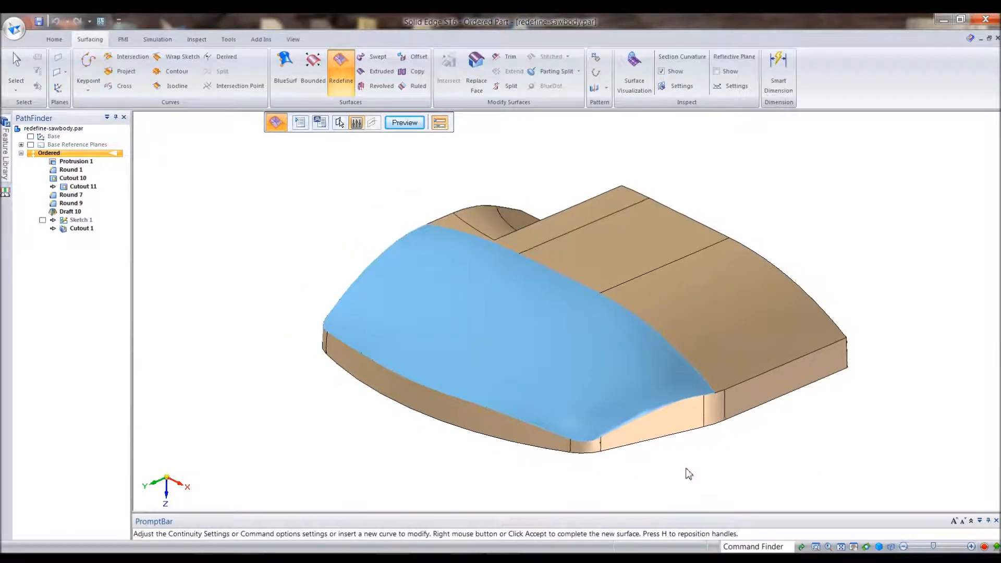
left_click(647, 452)
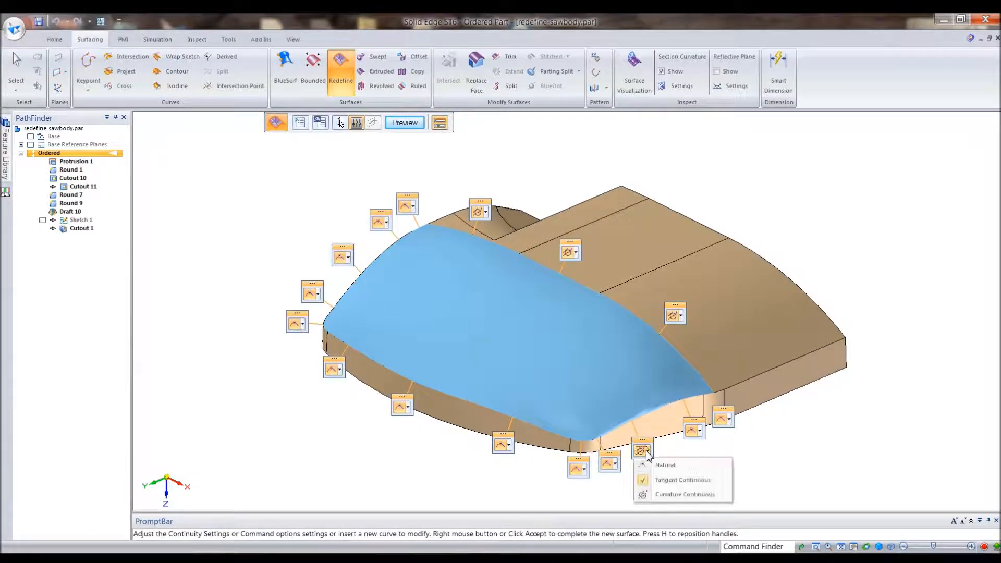
left_click(664, 466)
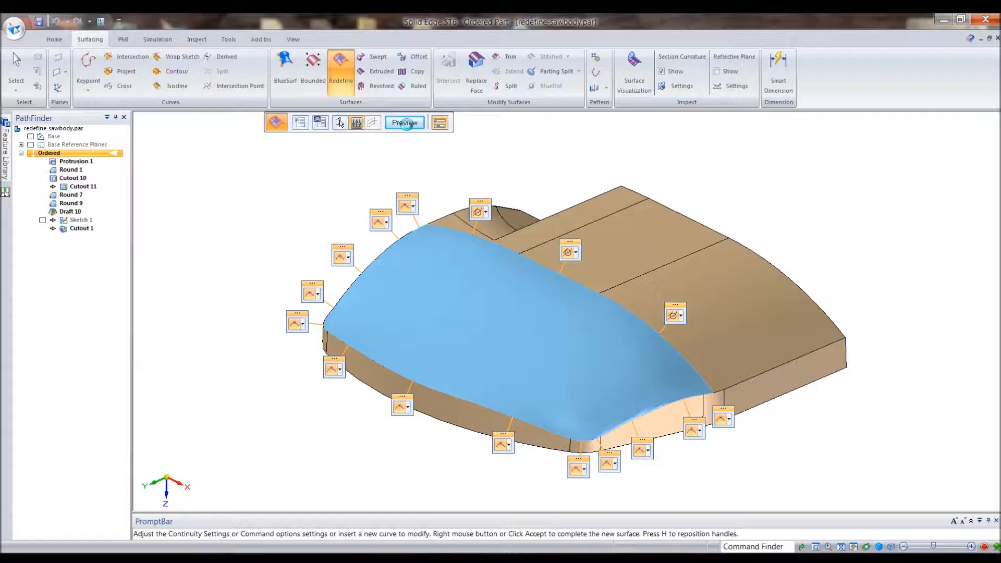
Preview the redefined surface, insert a curve on a plane normal to the end edge about 5.9 mm along it, and finish the feature
left_click(405, 124)
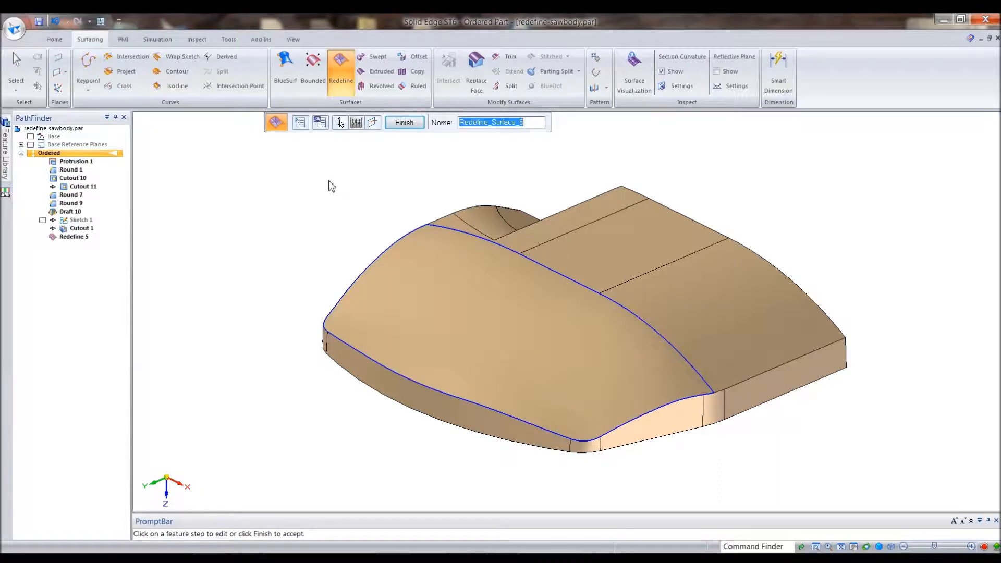
left_click(373, 124)
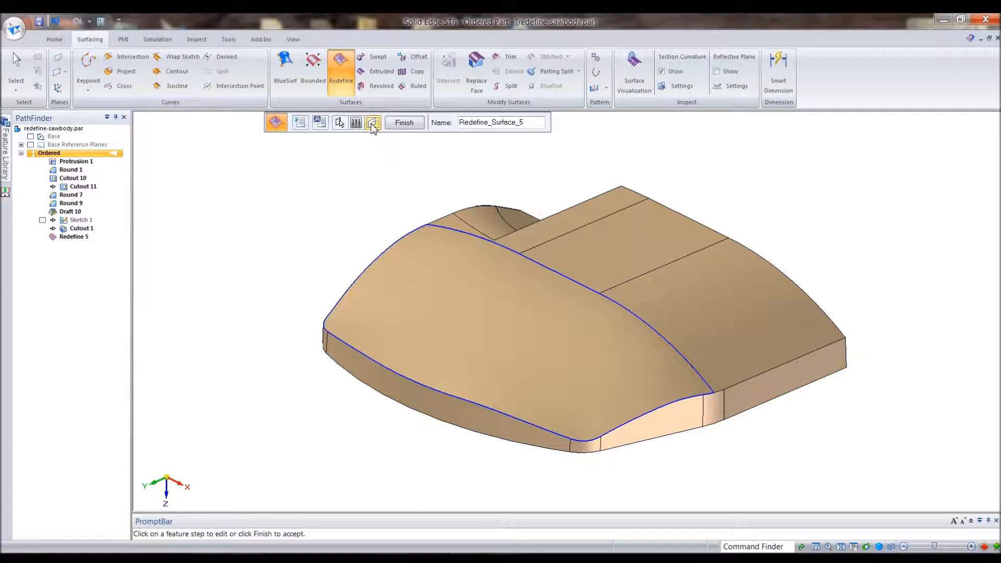
left_click(626, 423)
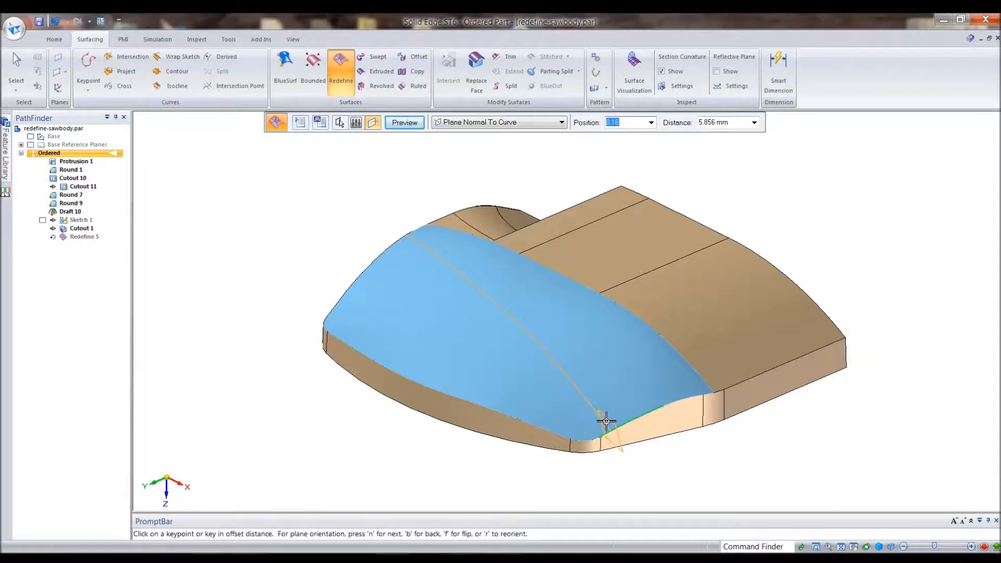
left_click(607, 421)
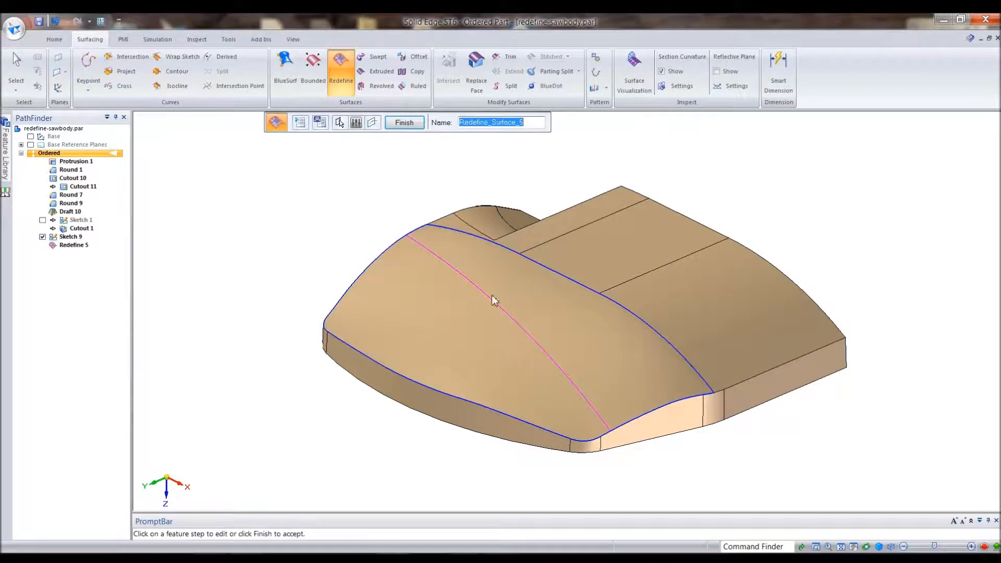
left_click(404, 122)
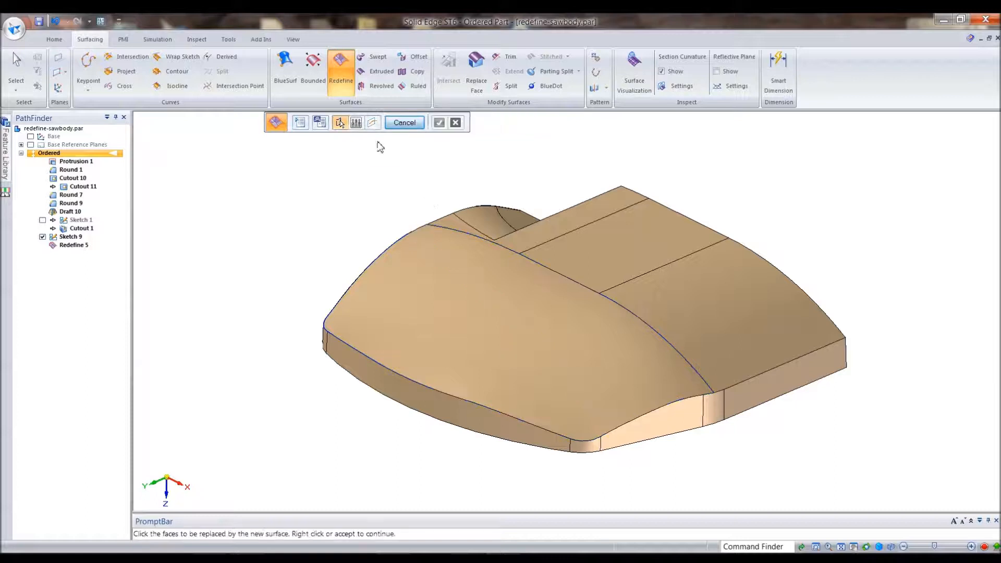
left_click(402, 122)
key("Escape")
Inspect the saw body's redefined front surface from several angles
middle_click_drag(309, 229, 427, 242)
key("ctrl+Left")
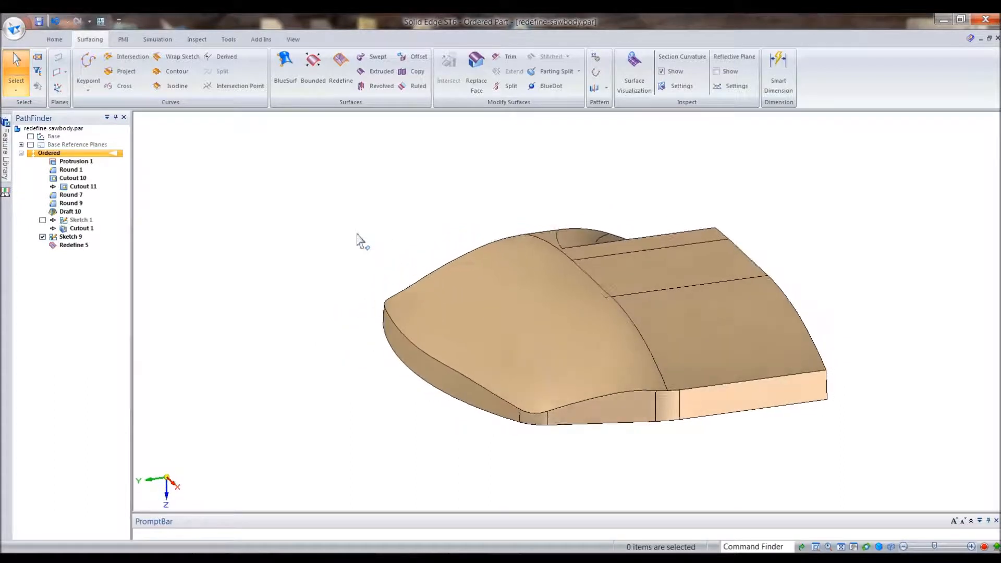
key("ctrl+Right")
key("ctrl+Right")
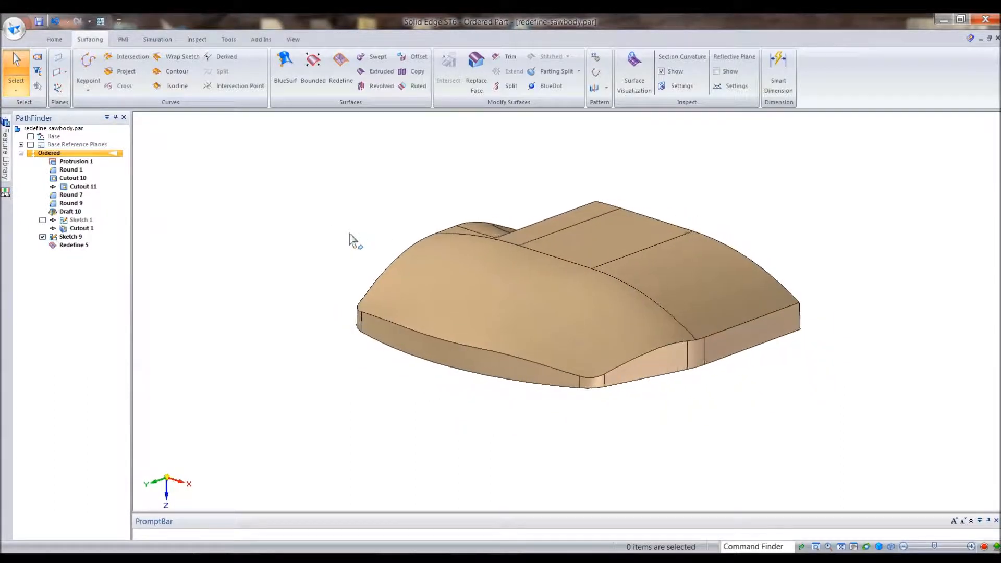
scroll(333, 228, "up", 3)
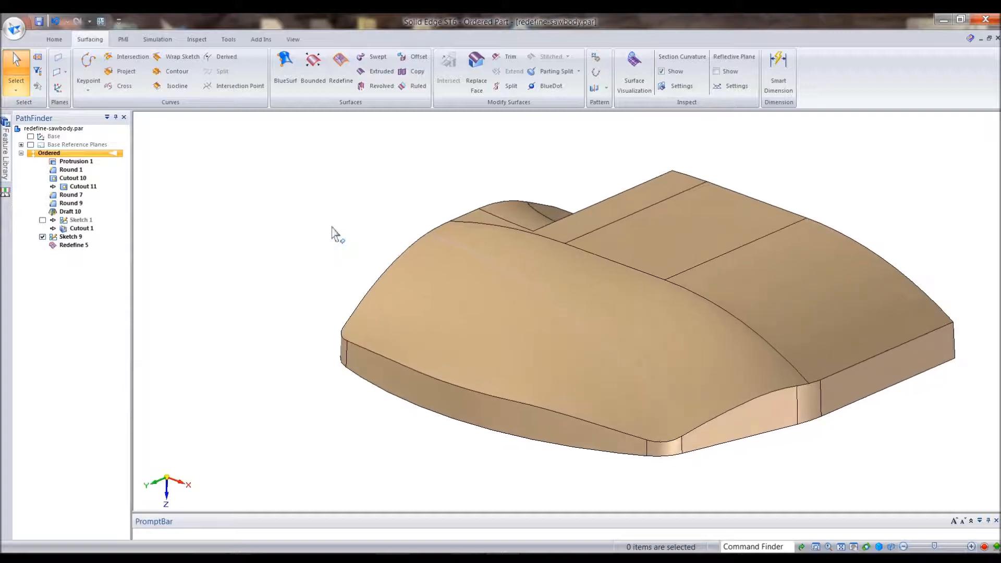
scroll(332, 228, "down", 2)
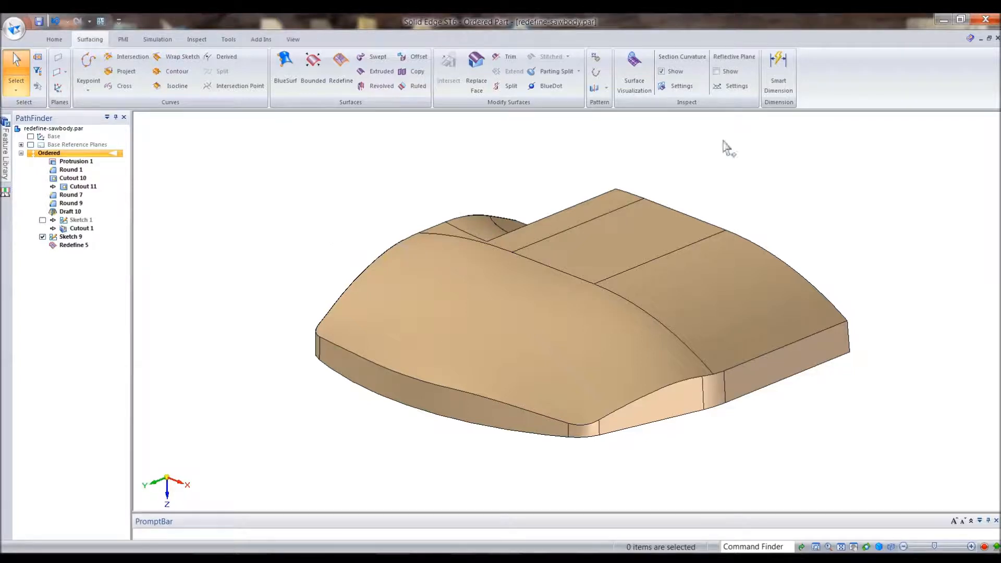
Close the saw body part without saving its changes and open BoundedSurf.par
left_click(997, 38)
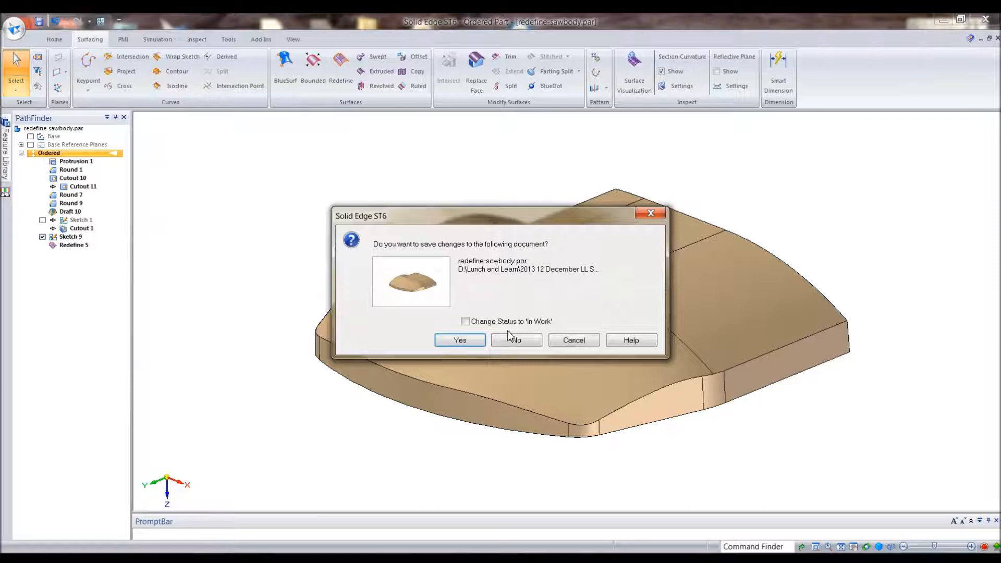
left_click(515, 336)
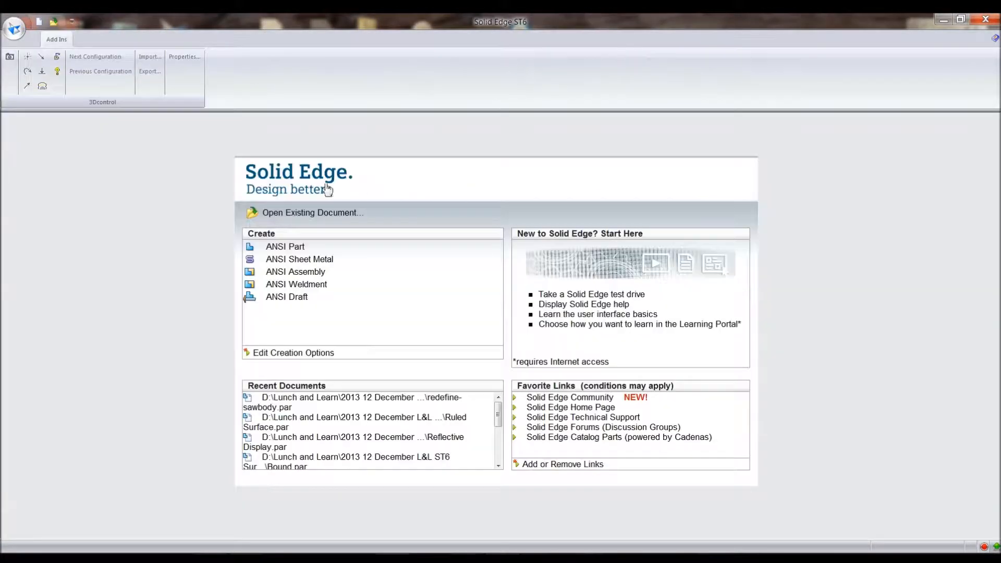
left_click(314, 214)
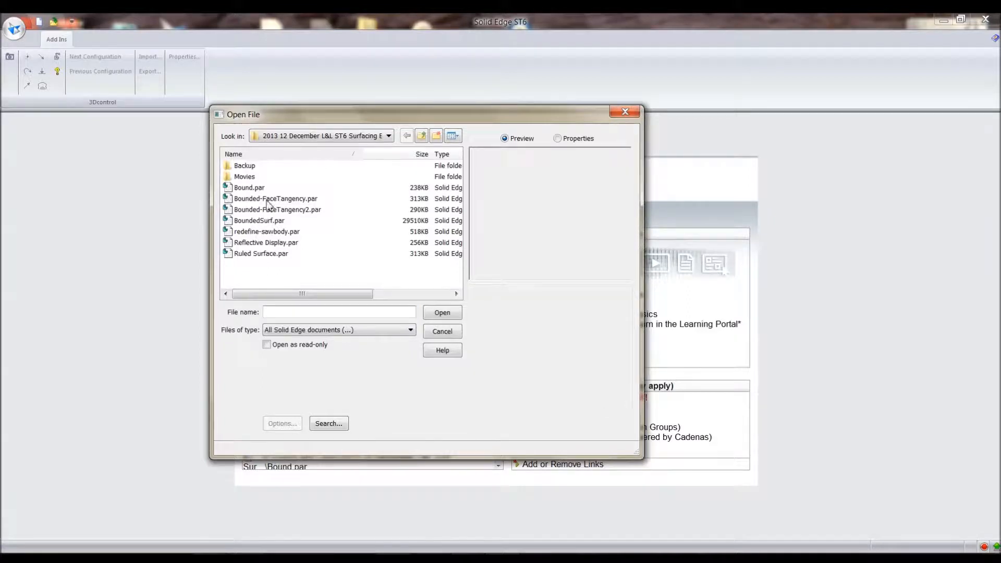
left_click(271, 222)
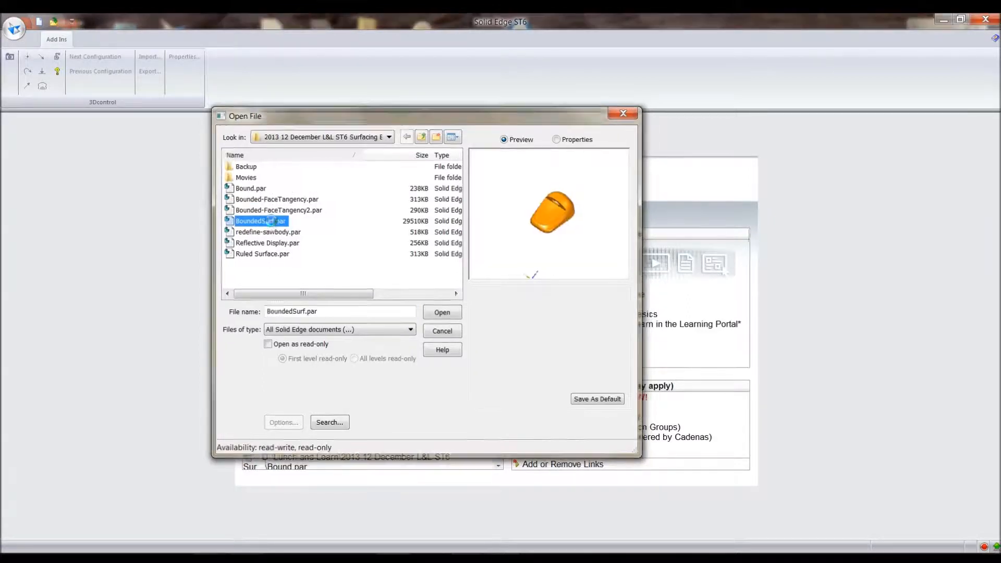
double_click(271, 223)
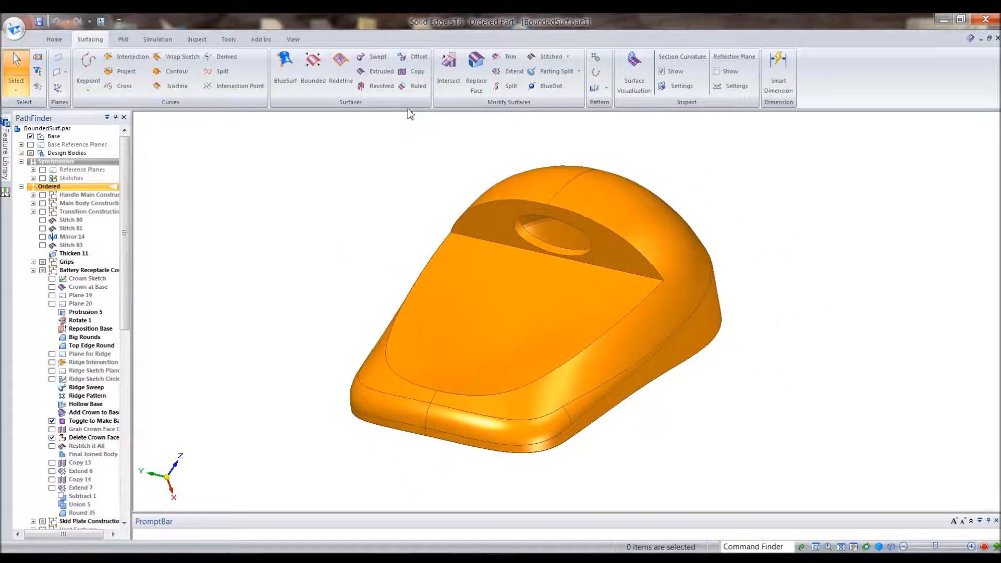
Redefine the large sloping face in front of the arched wall and preview the replacement surface
left_click(351, 73)
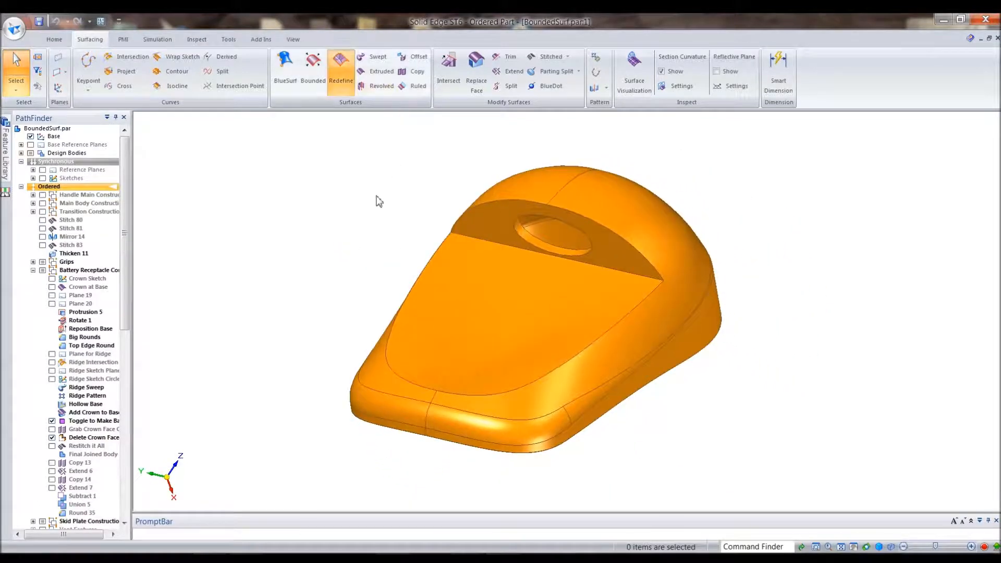
left_click(483, 304)
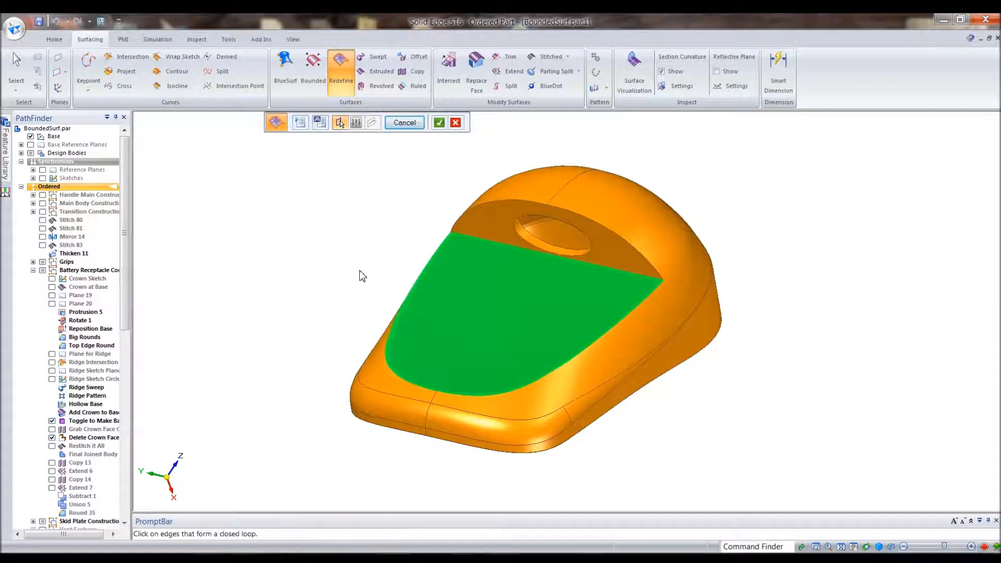
right_click(350, 212)
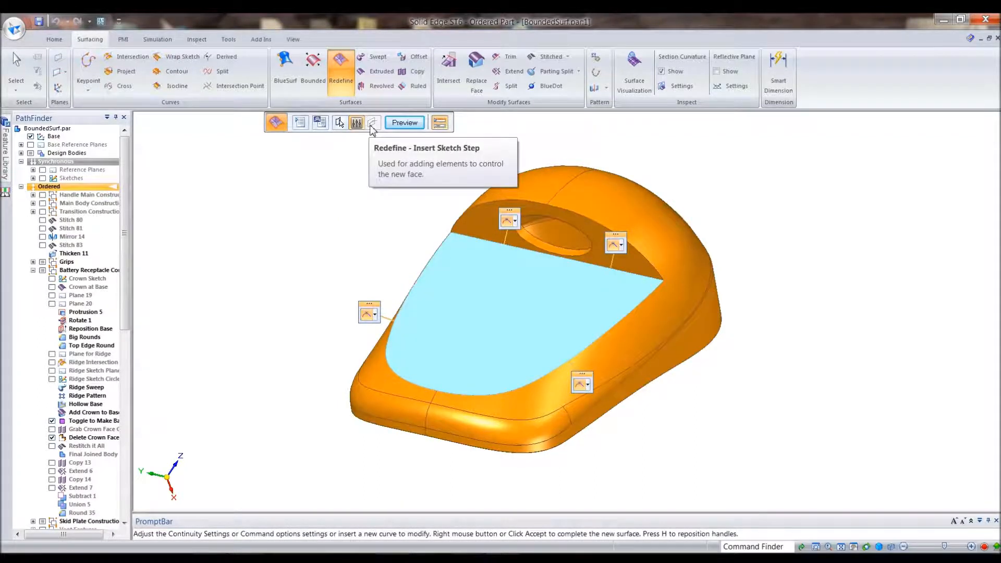
left_click(405, 124)
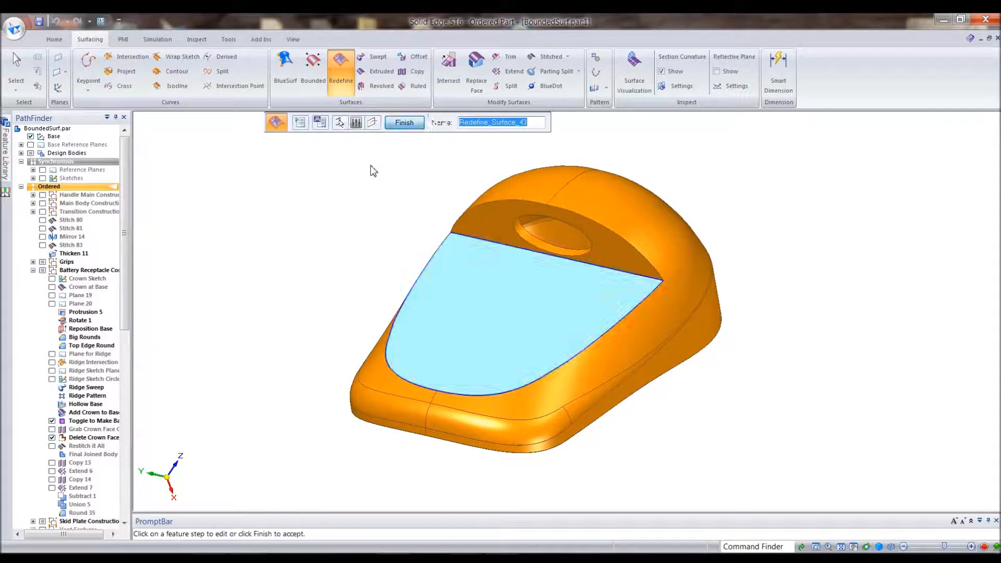
Insert a control curve from the middle lengthwise Face U/V line of the redefined surface, and finish the feature
left_click(373, 123)
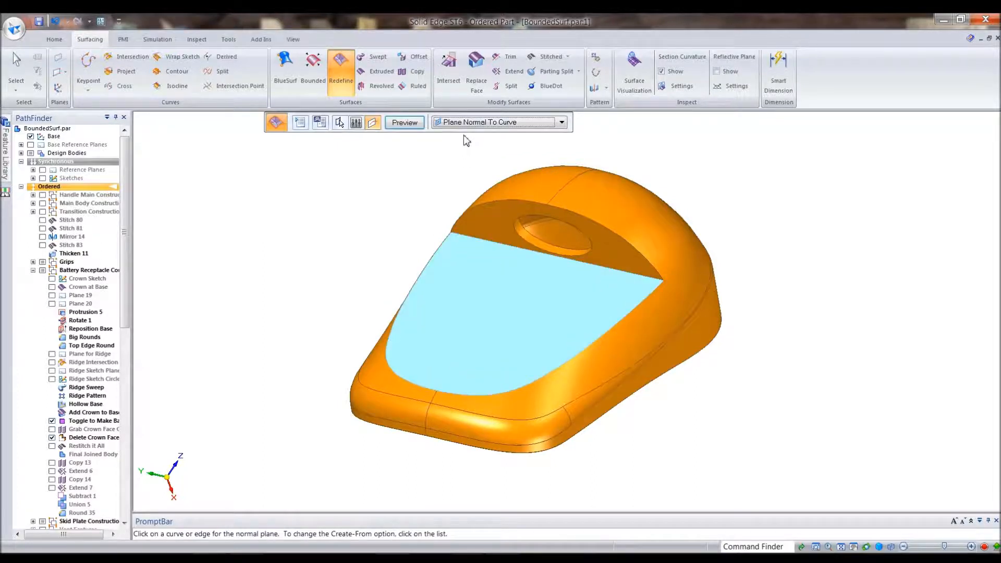
left_click(471, 124)
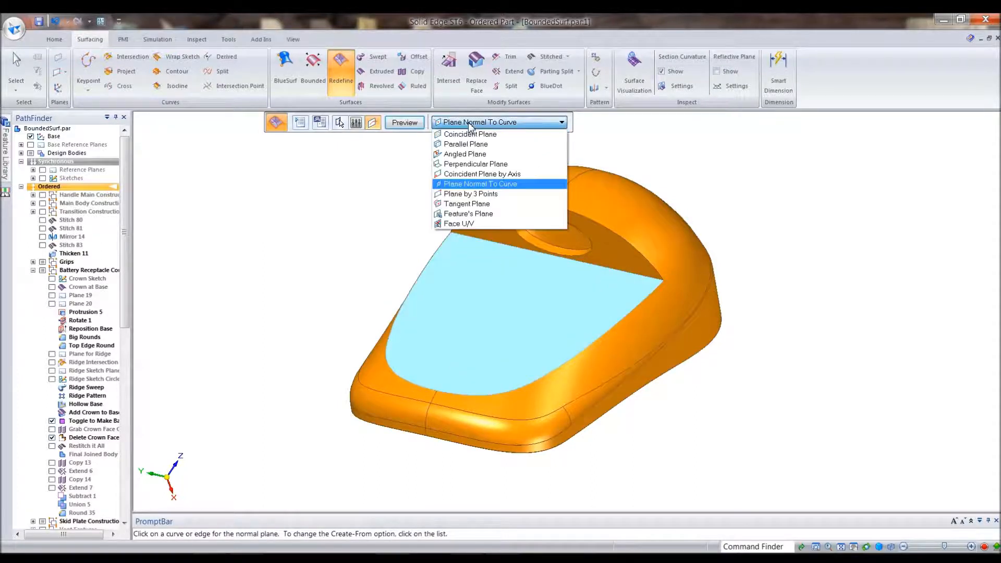
left_click(461, 223)
middle_click_drag(364, 241, 361, 227)
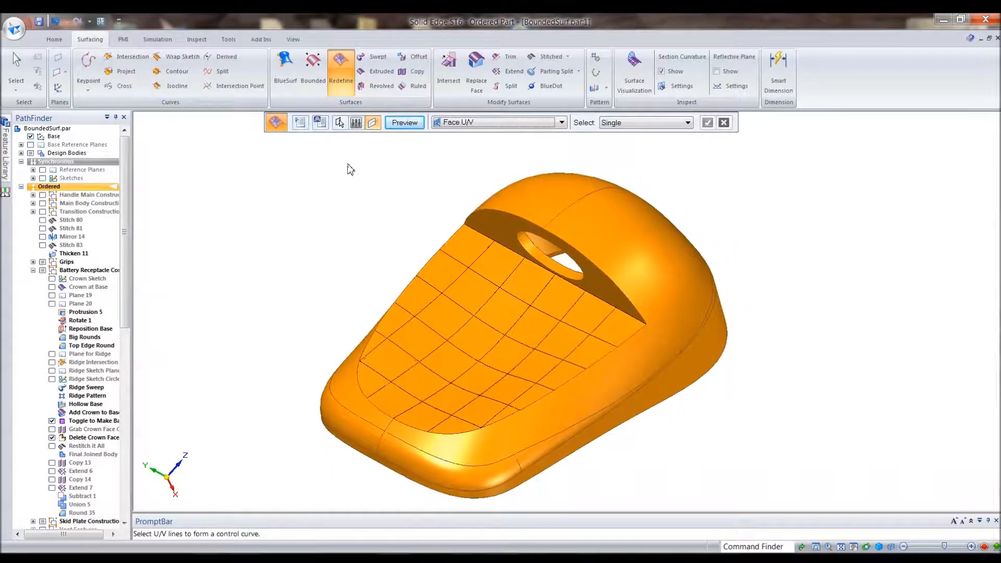
left_click(319, 123)
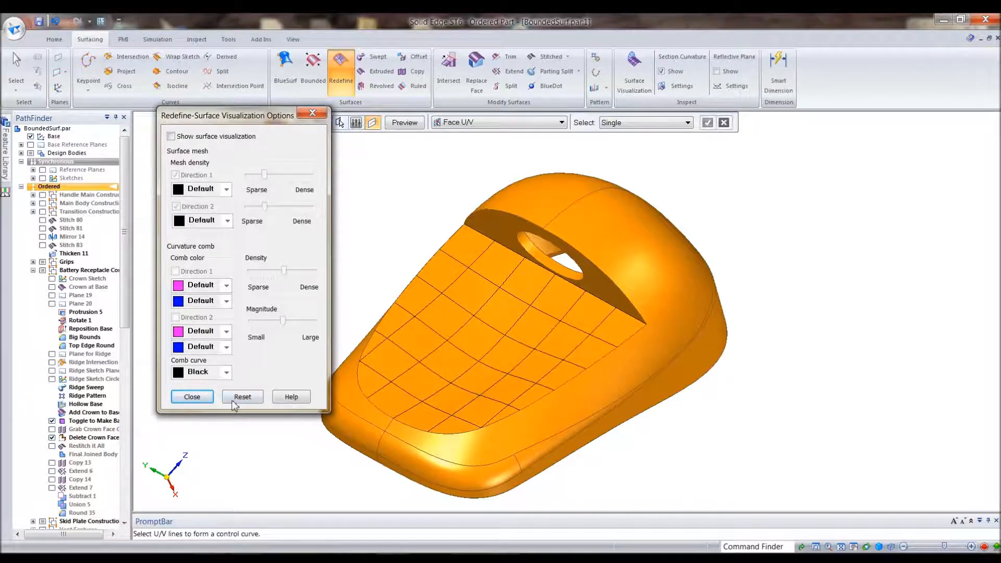
left_click(193, 398)
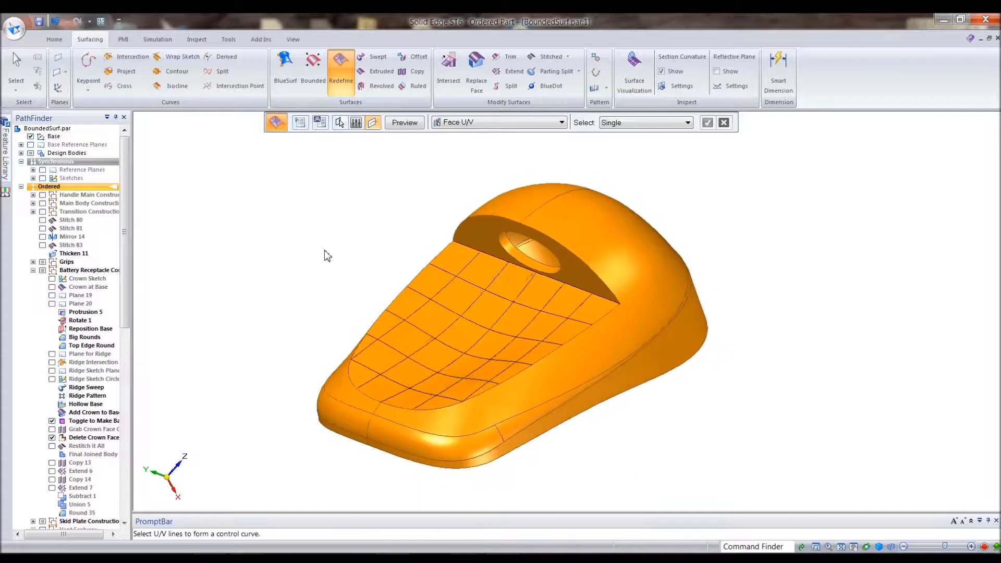
left_click(492, 349)
right_click(342, 216)
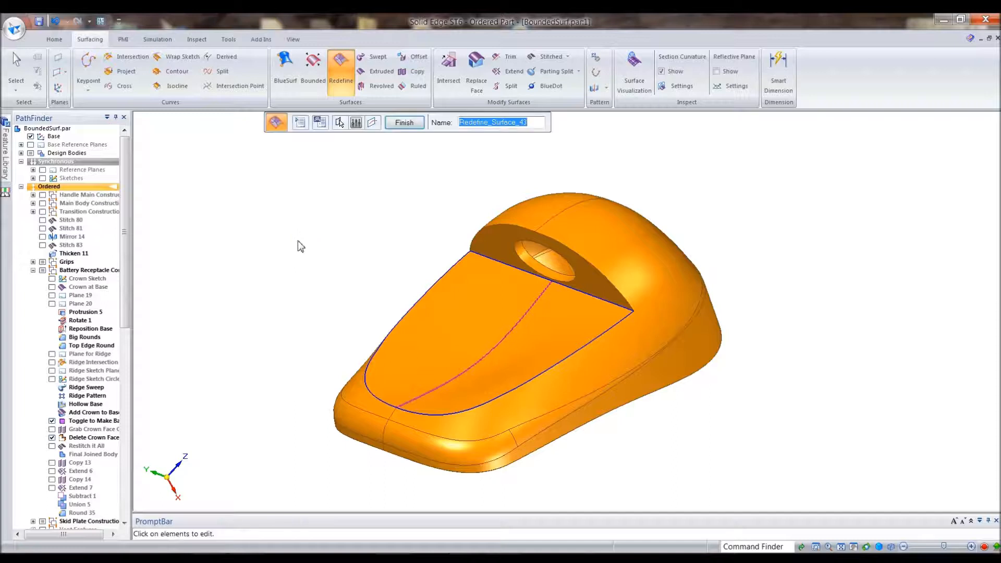
left_click(405, 122)
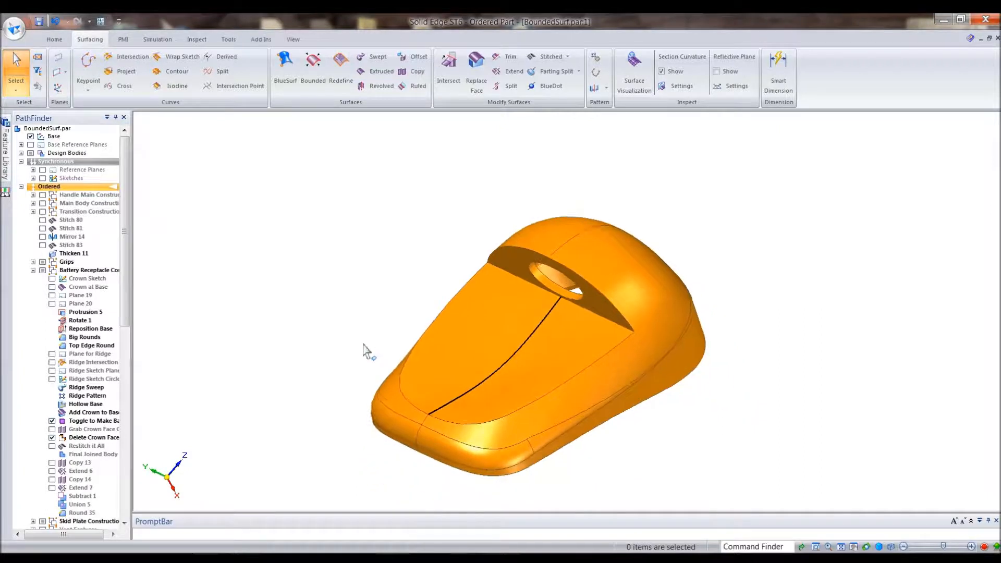
middle_click_drag(791, 267, 899, 269)
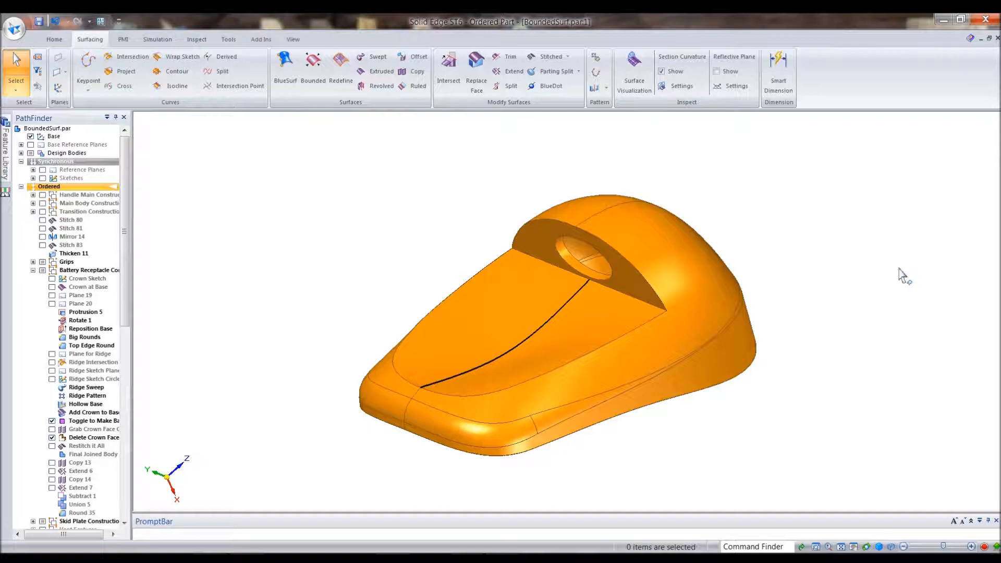
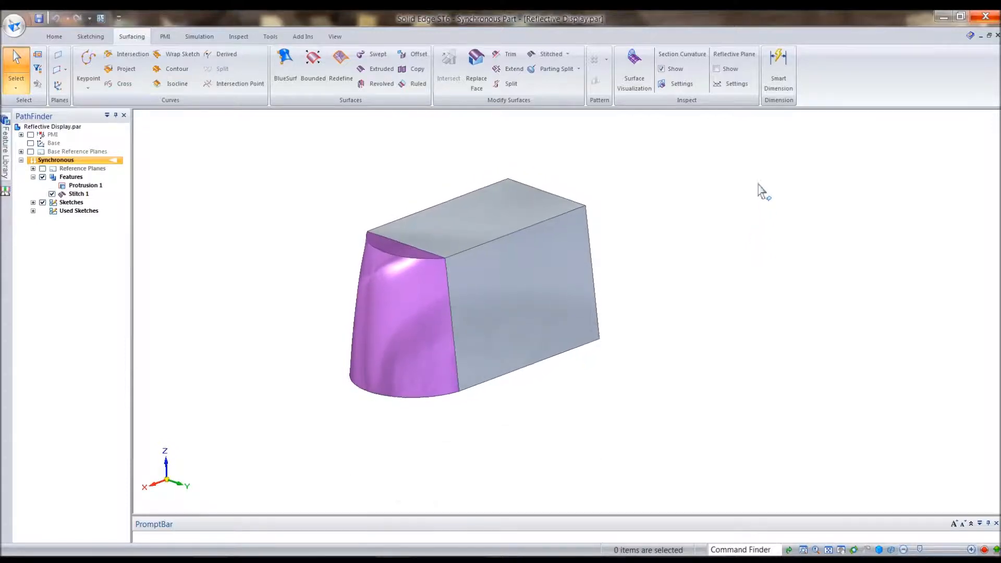
Turn on the reflective plane and base reference plane displays in Reflective Display.par, and reflect the part about Right (YZ) instead of Front (ZX)
left_click(718, 69)
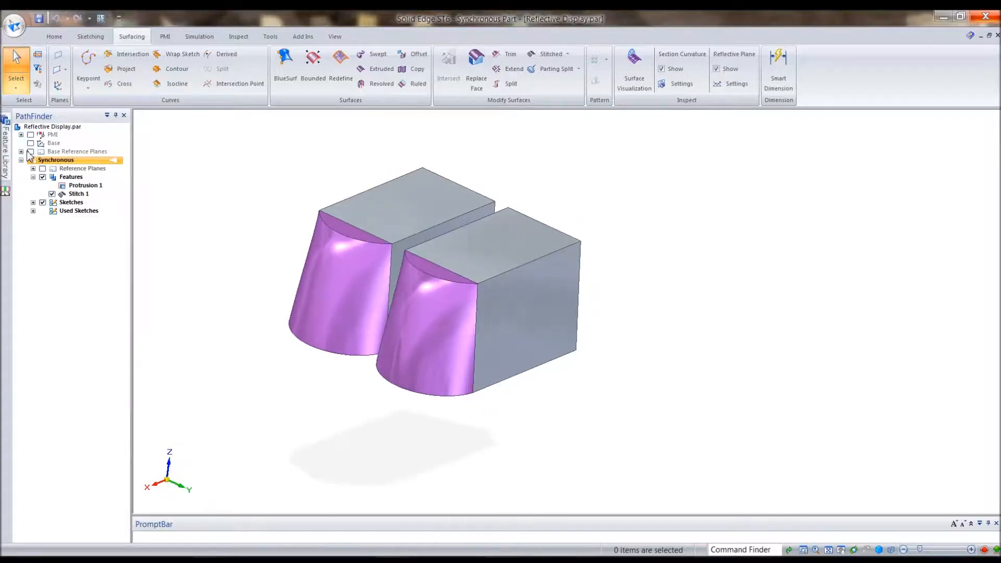
left_click(30, 152)
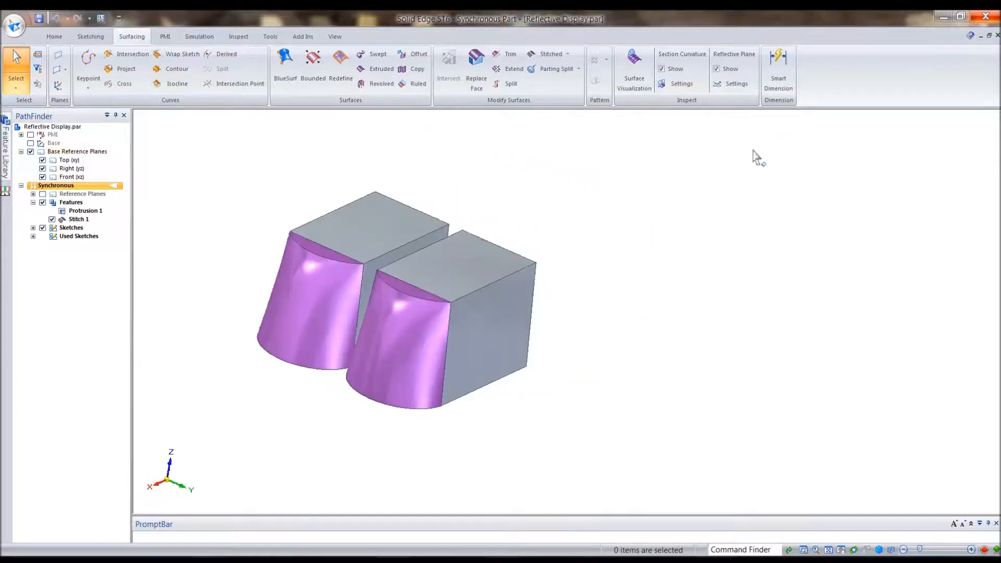
left_click(734, 85)
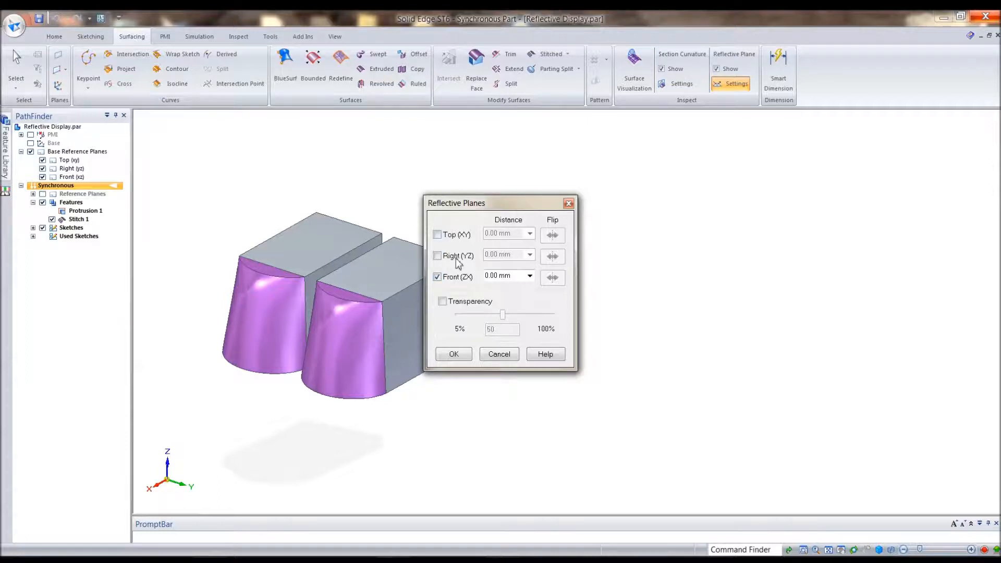
left_click(438, 277)
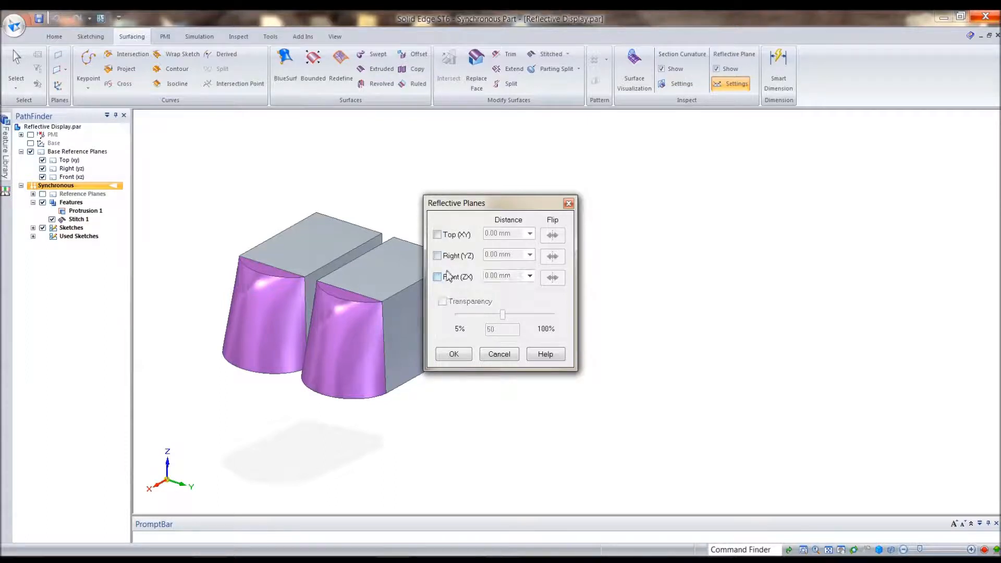
left_click(438, 256)
left_click(454, 355)
key("ctrl+f")
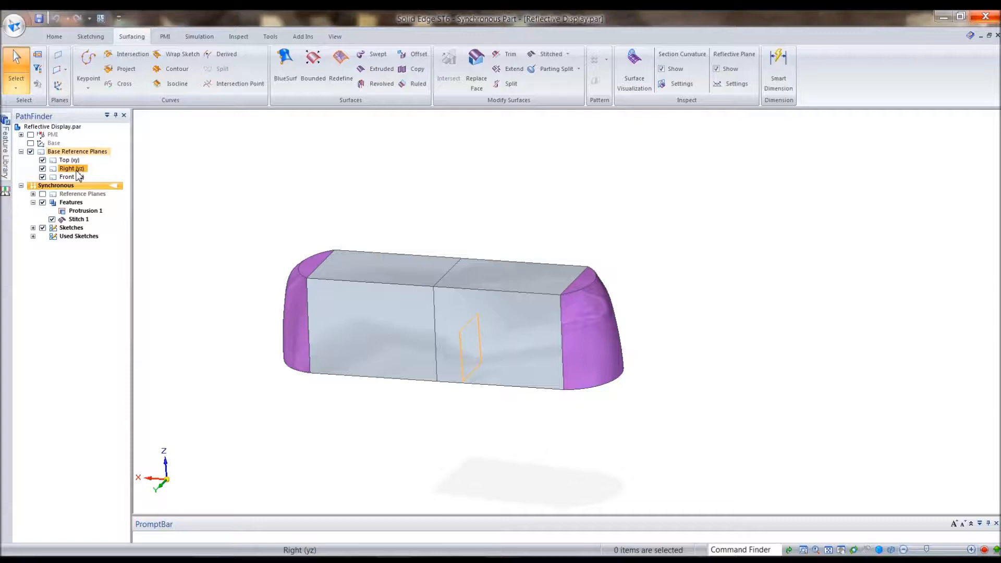
key("ctrl+i")
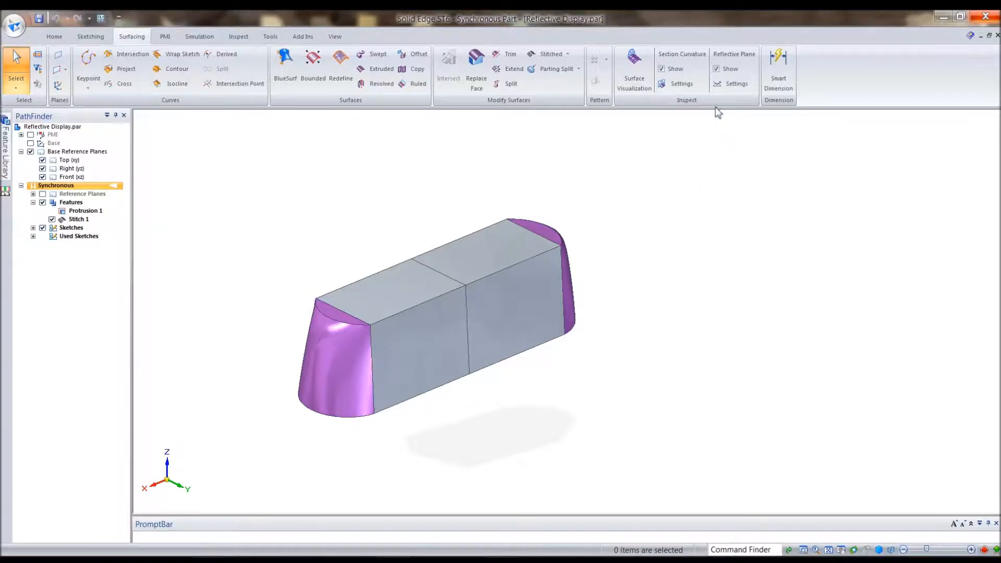
Add Top (XY) to the reflective planes so the part is also mirrored vertically
left_click(730, 84)
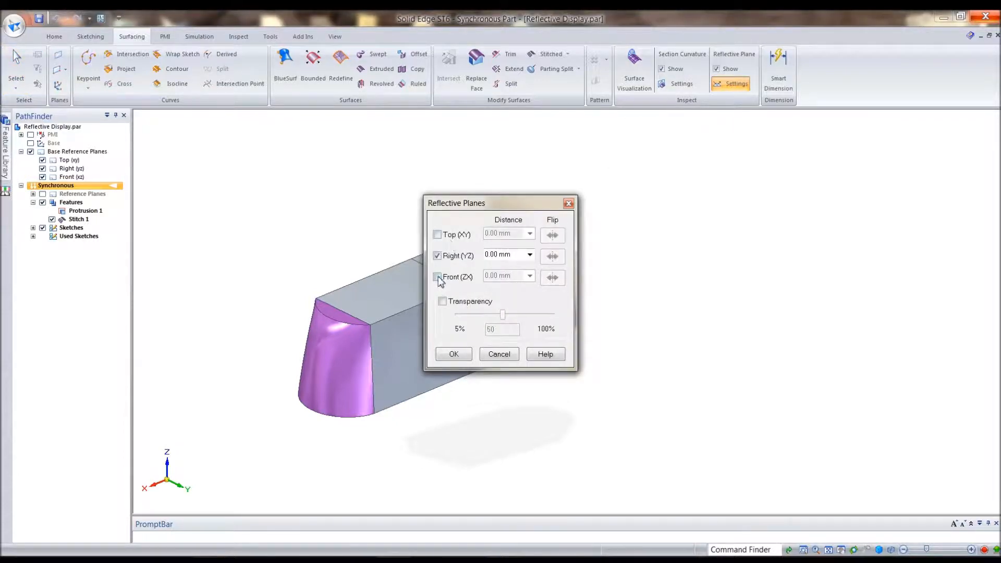
left_click(437, 235)
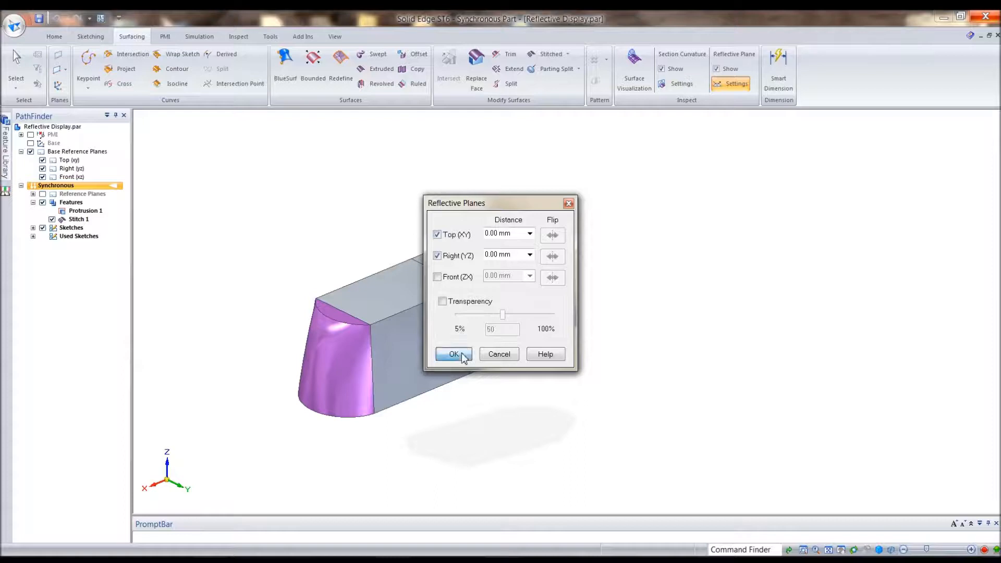
left_click(454, 354)
middle_click_drag(775, 300, 818, 218)
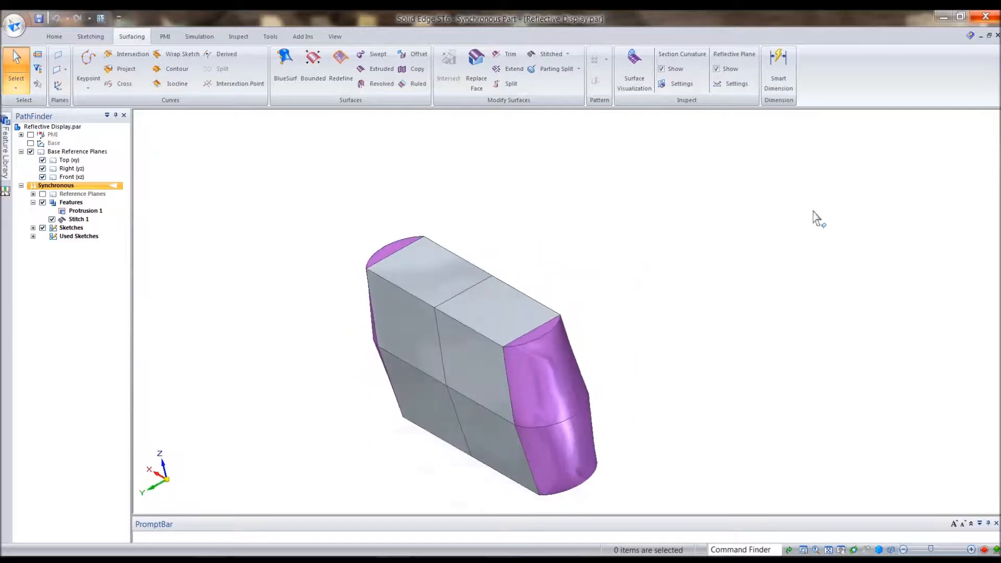
Enable transparency at 50% for the reflected copies of the part
left_click(726, 84)
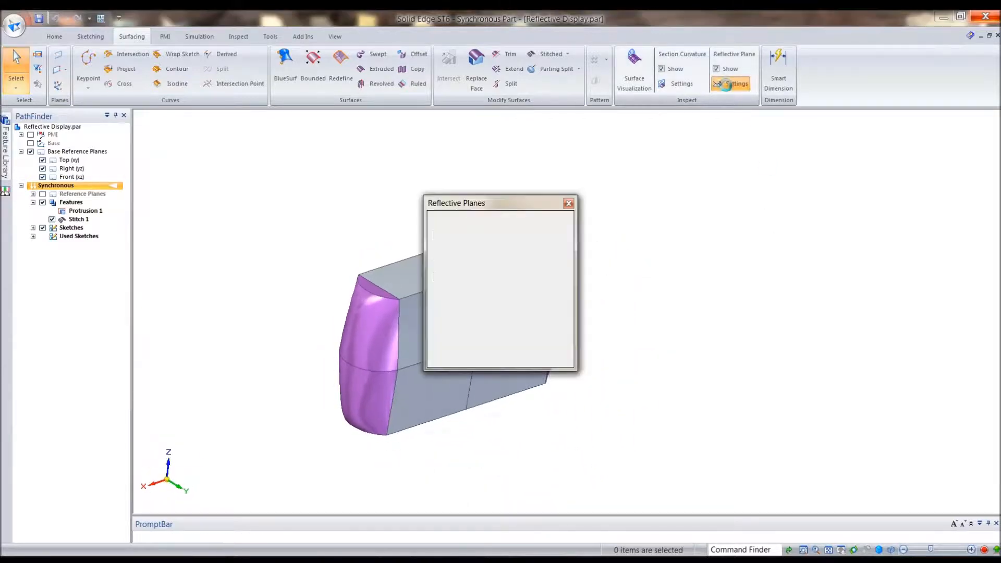
left_click(443, 302)
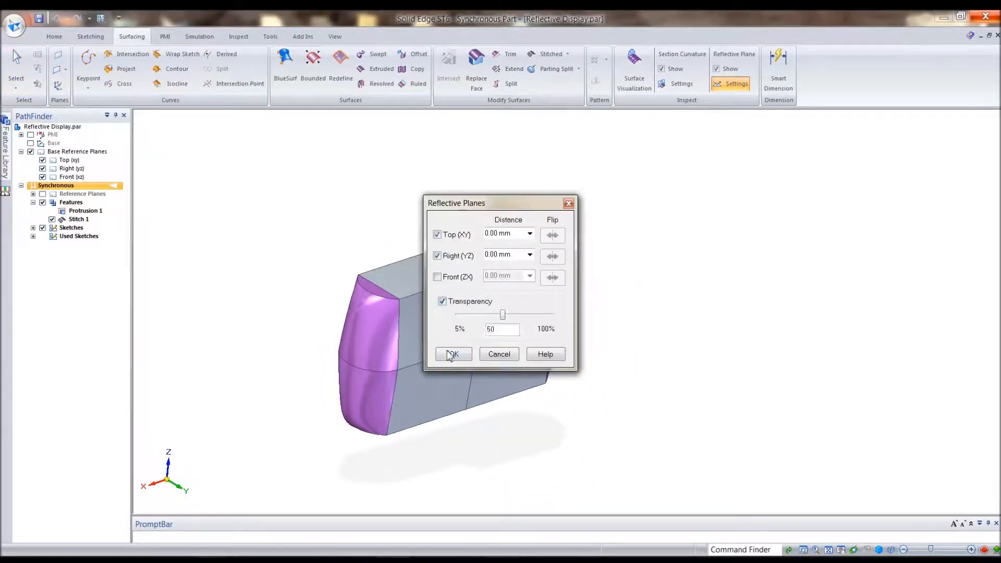
left_click(454, 354)
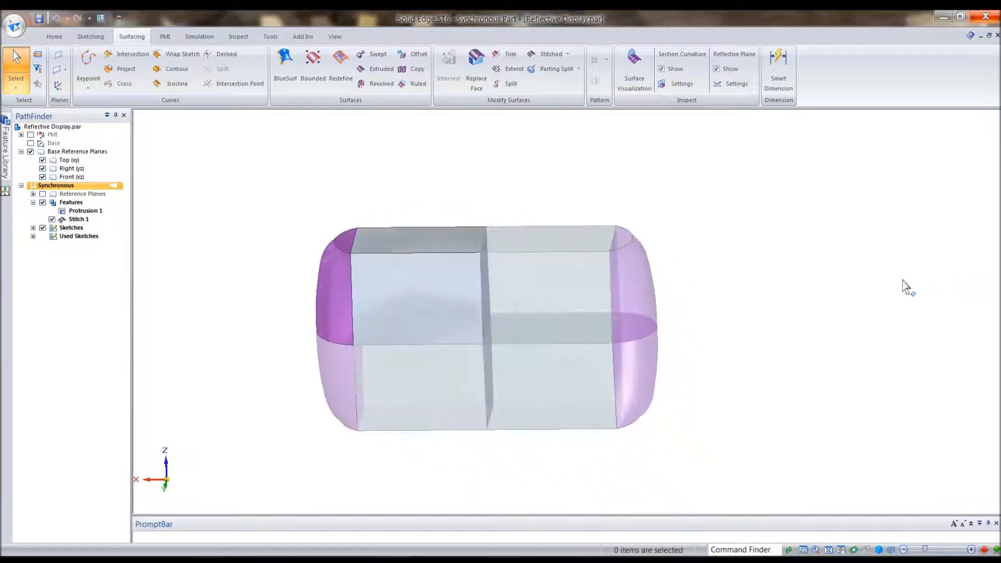
Reflect the part only about Front (ZX), and turn off transparency for the reflected copy
left_click(733, 83)
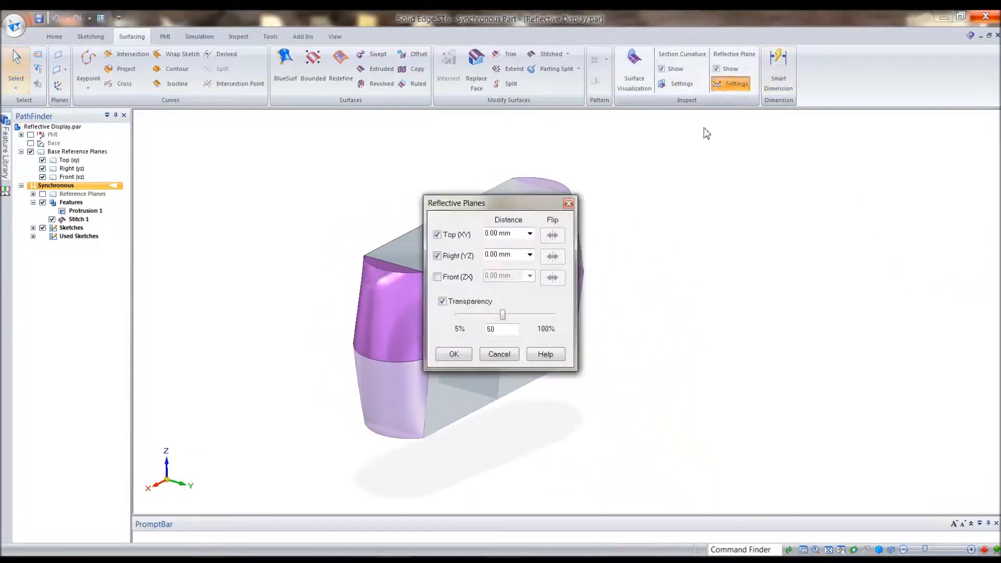
left_click(442, 302)
left_click(437, 277)
left_click(437, 256)
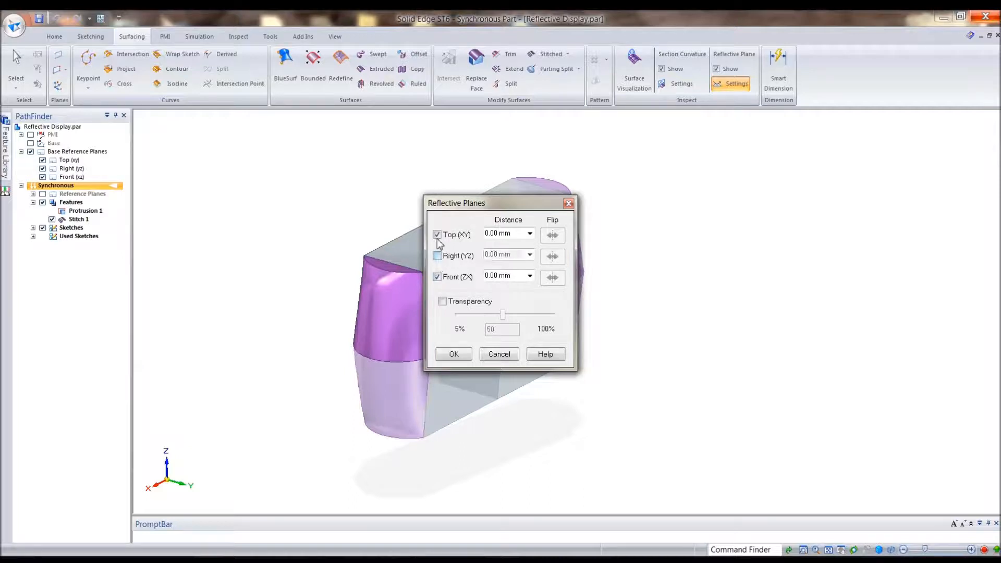
left_click(454, 354)
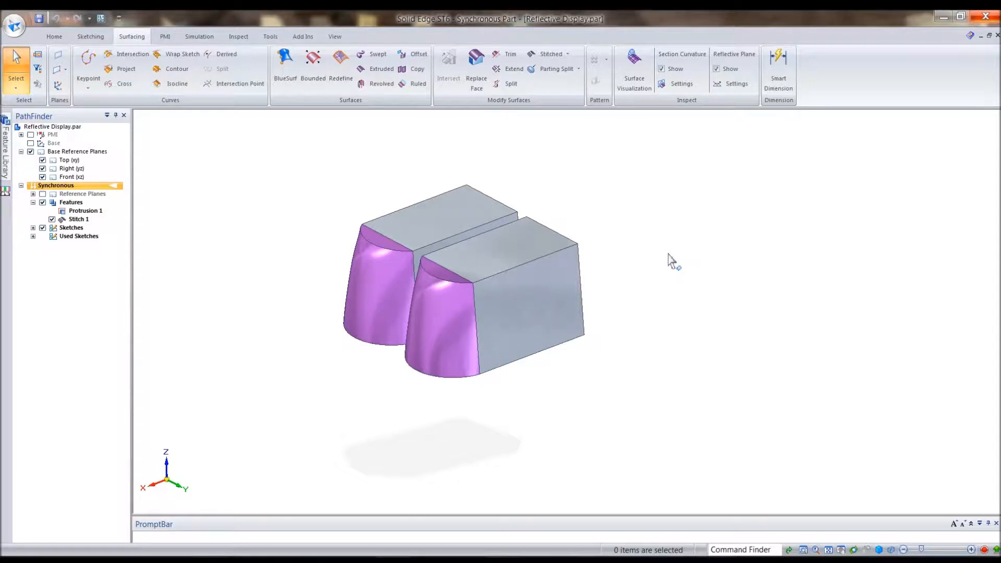
Try to move the part's flat back end face outward by 20 mm
scroll(671, 261, "up", 2)
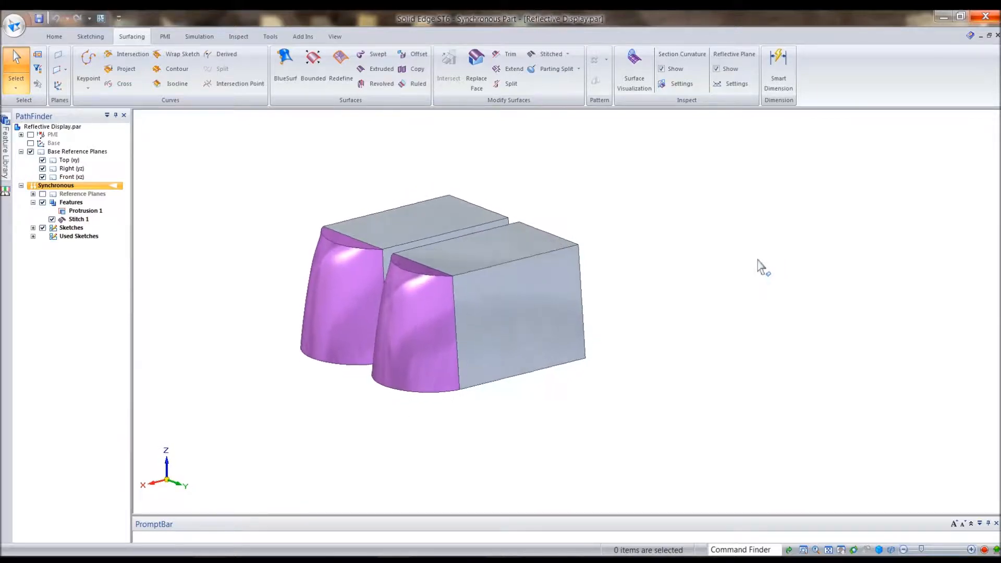
right_click(574, 317)
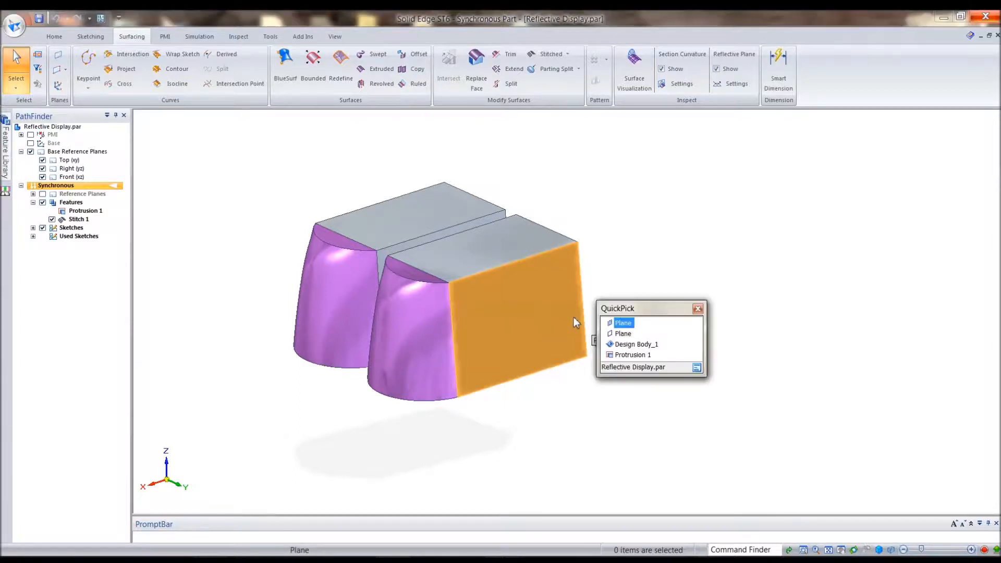
left_click(626, 335)
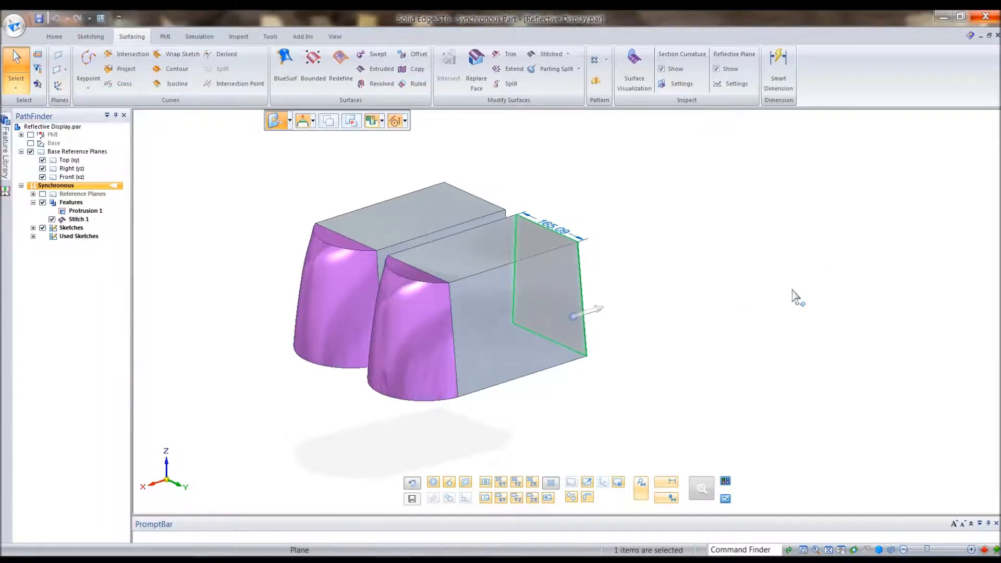
left_click(597, 310)
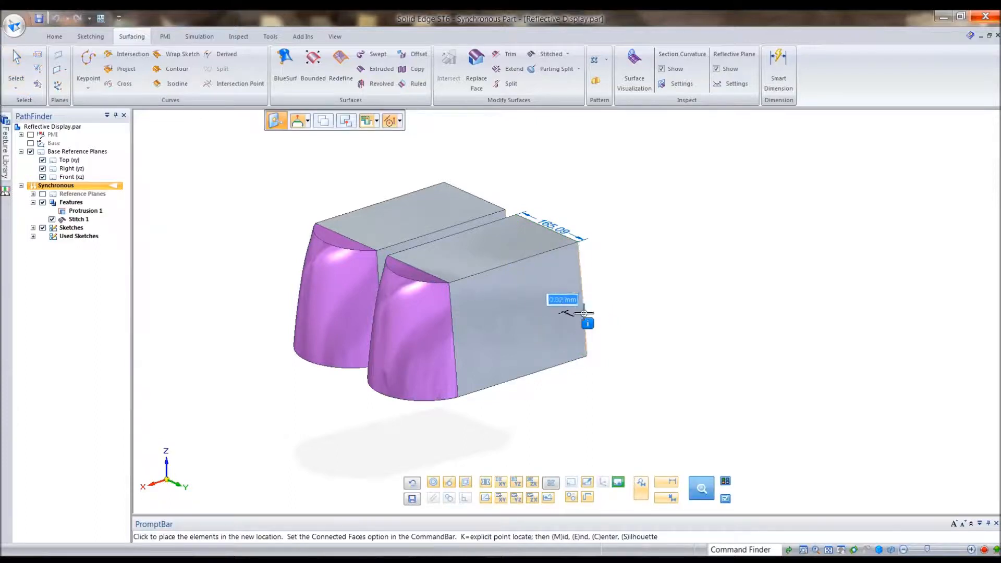
type("20")
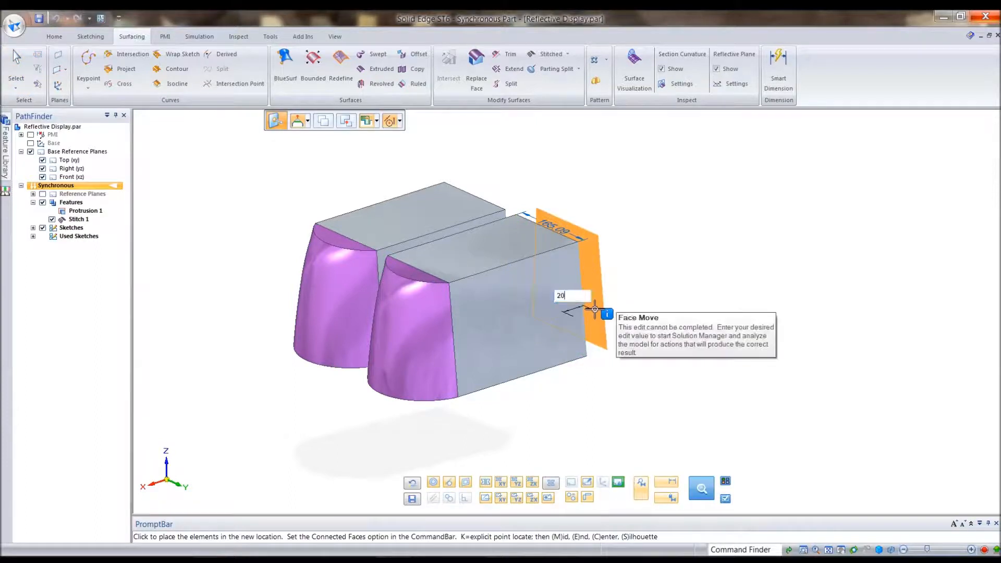
key("Return")
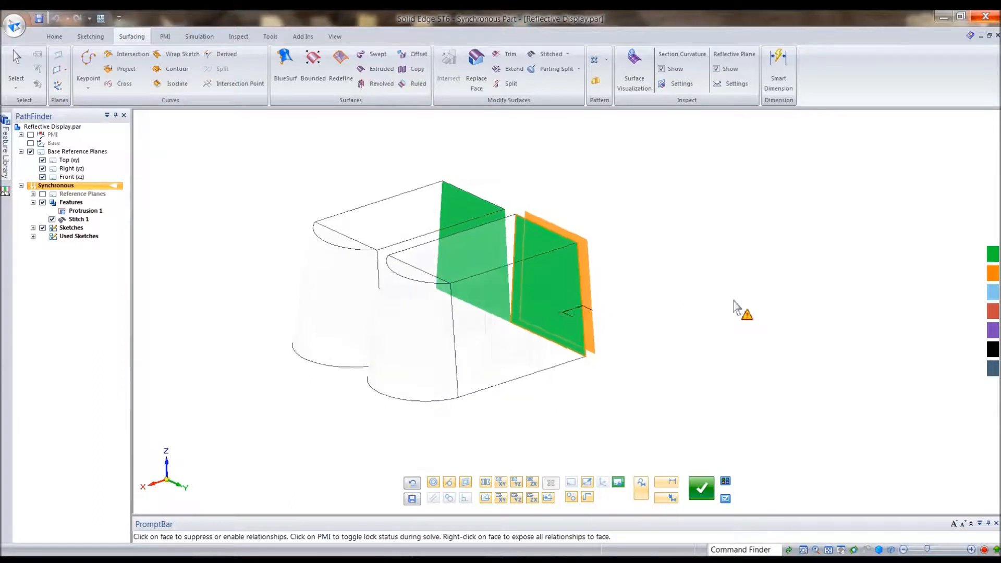
Check the Lock to Base Reference rule for the face move, and restore the default Live Rules
left_click(617, 483)
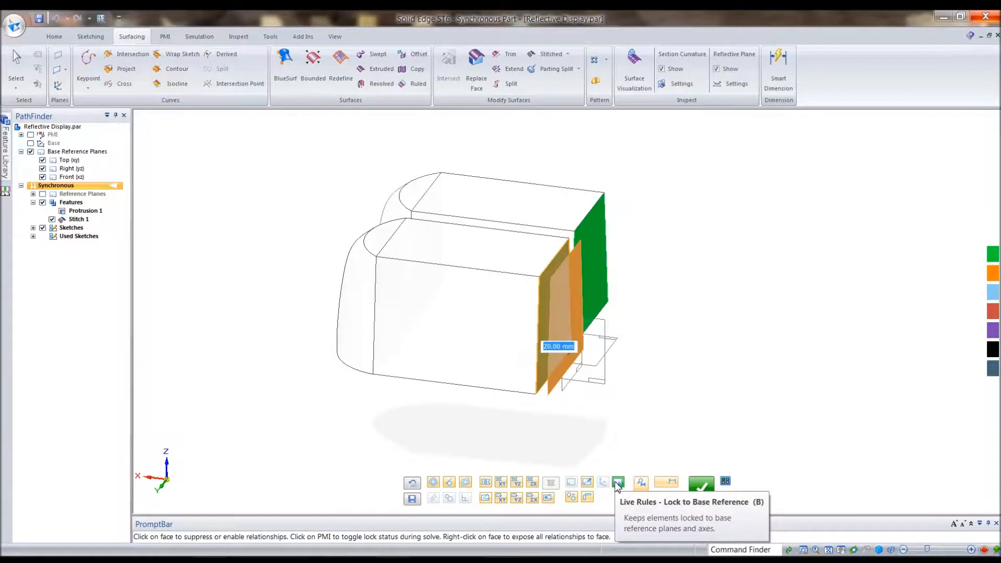
left_click(619, 483)
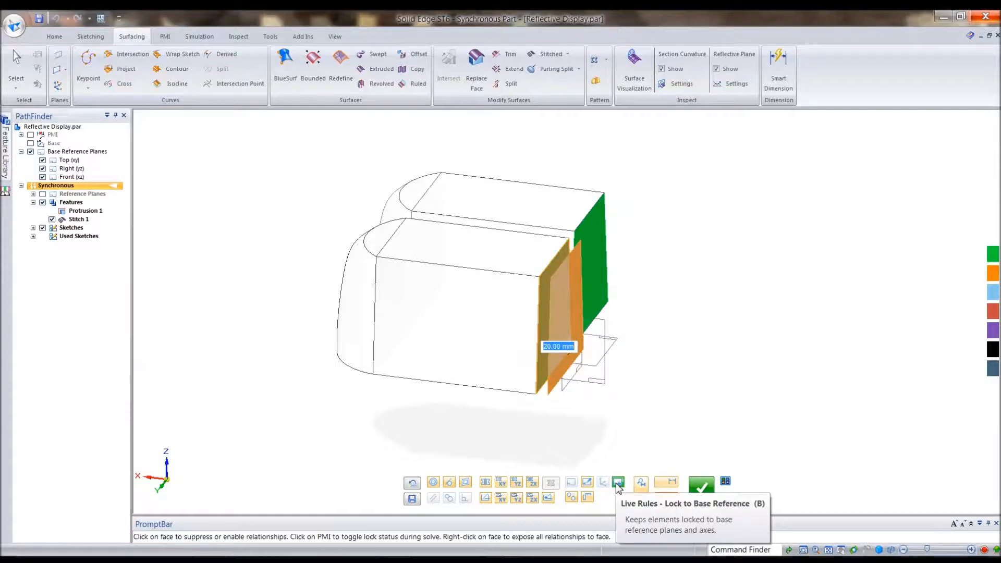
left_click(618, 483)
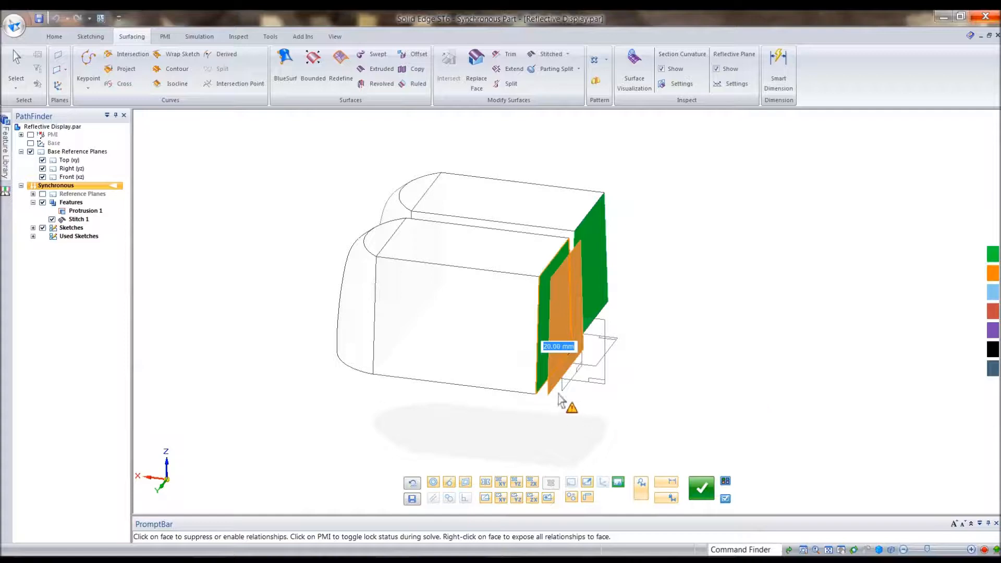
middle_click_drag(790, 280, 612, 446)
middle_click_drag(699, 334, 775, 244)
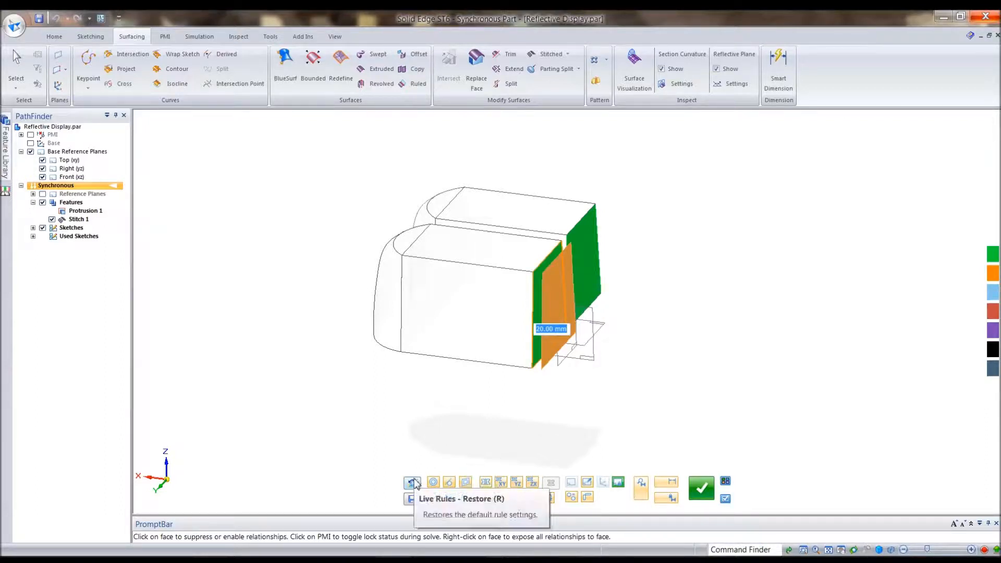
left_click(413, 483)
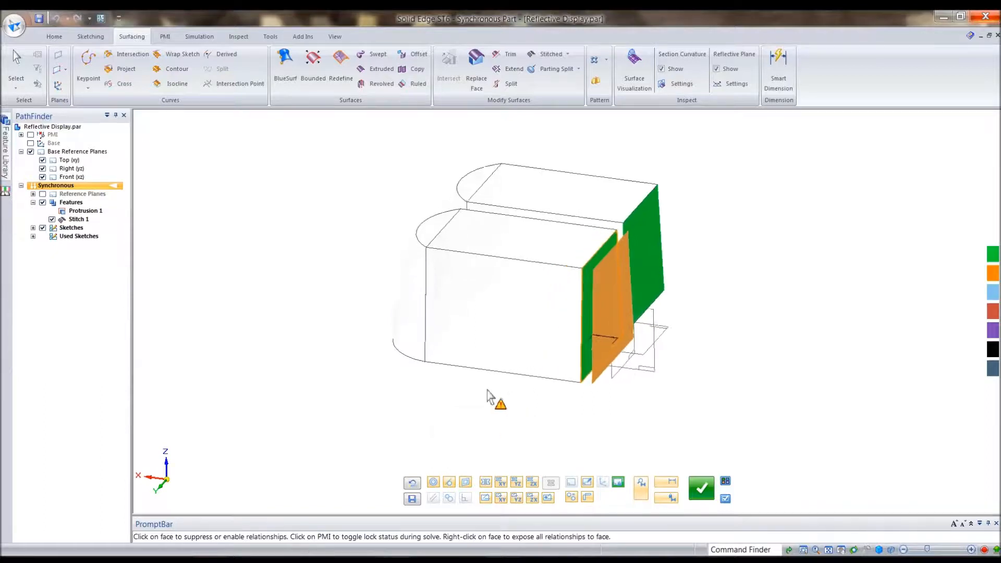
Release the relationships holding the back end face, and accept its 20 mm move
scroll(584, 287, "up", 5)
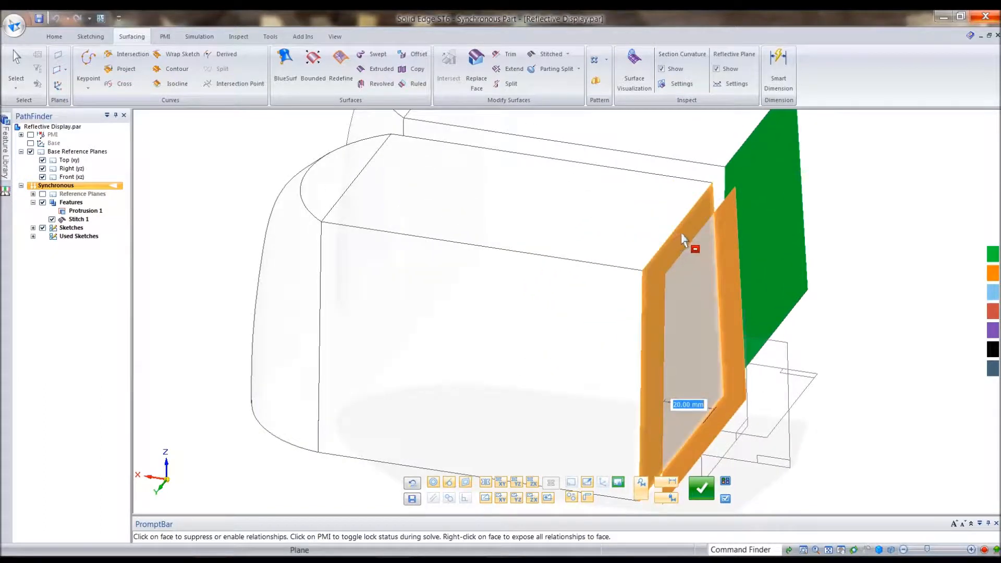
key("Return")
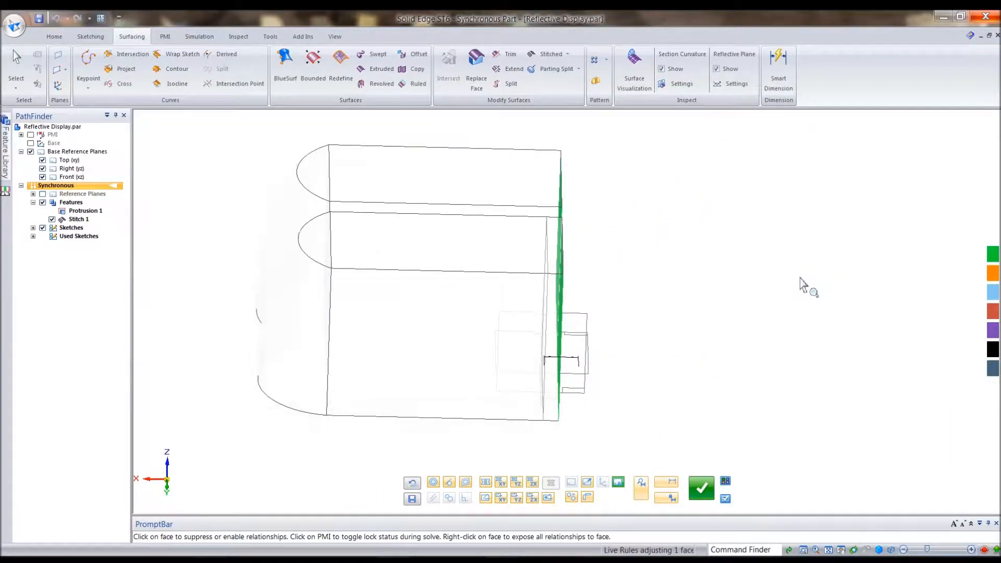
key("ctrl+i")
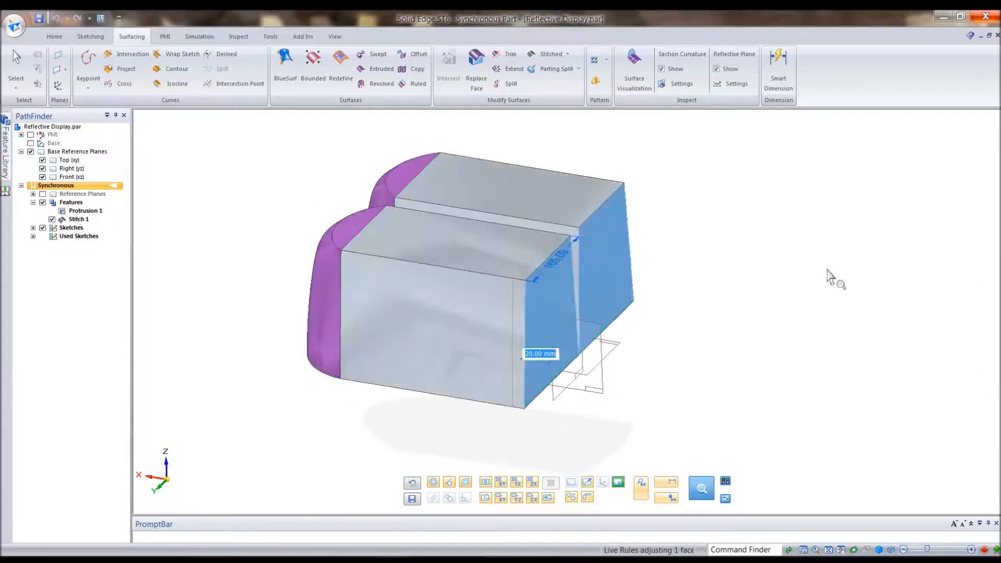
key("Escape")
key("ctrl+i")
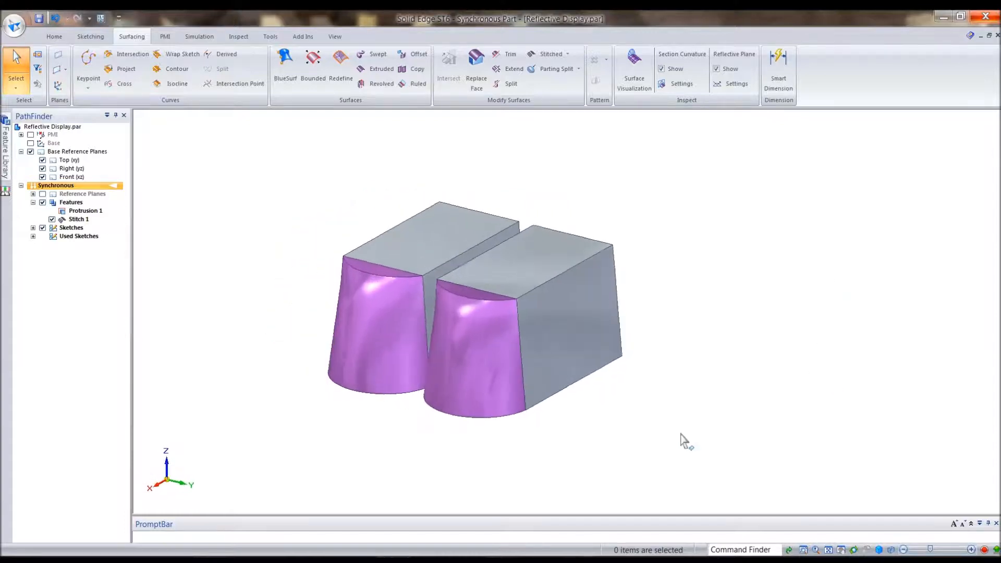
Rotate the outer side face inward by about 6.54° around its lower edge, and undo the face edits
left_click(644, 368)
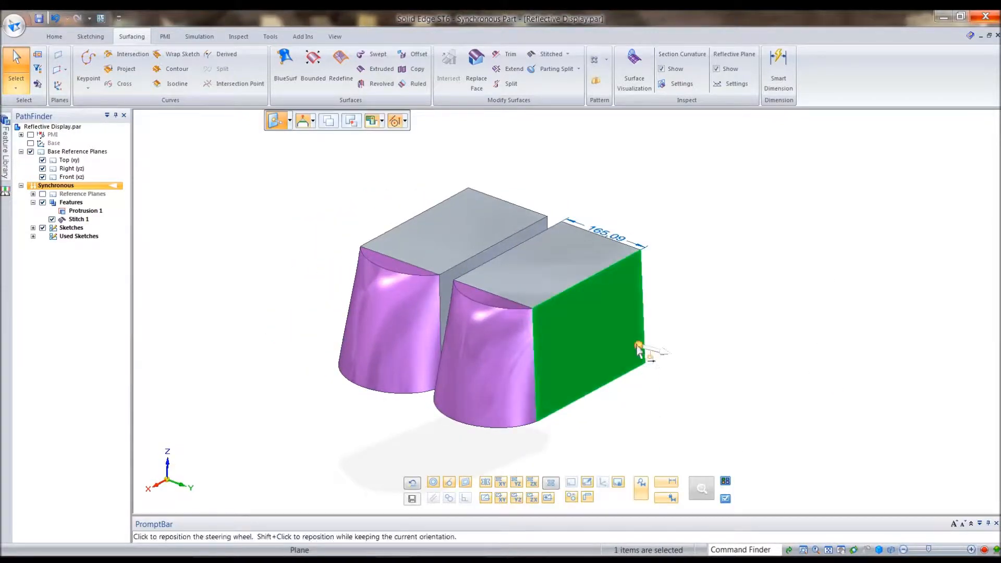
left_click(639, 346)
left_click(605, 387)
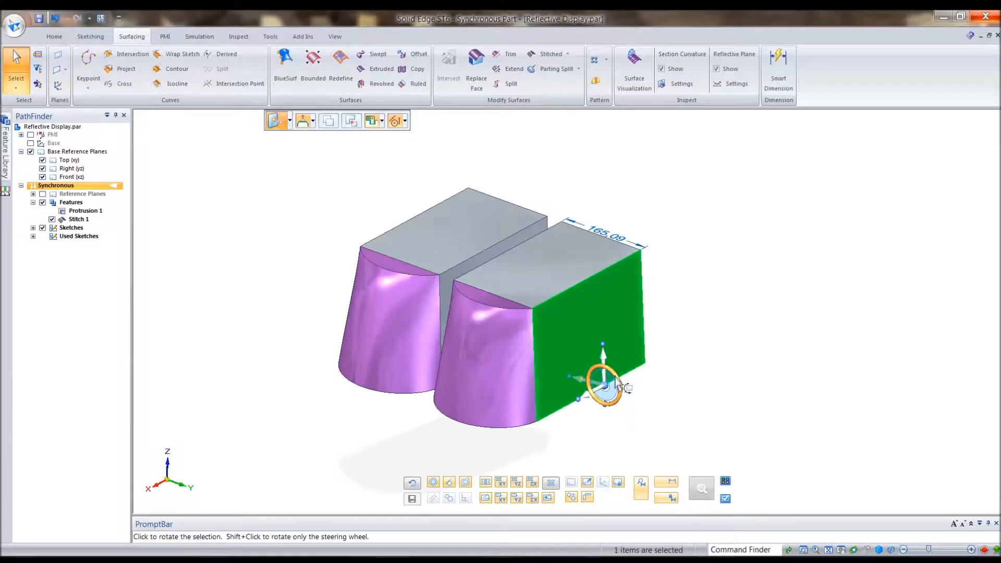
left_click(618, 383)
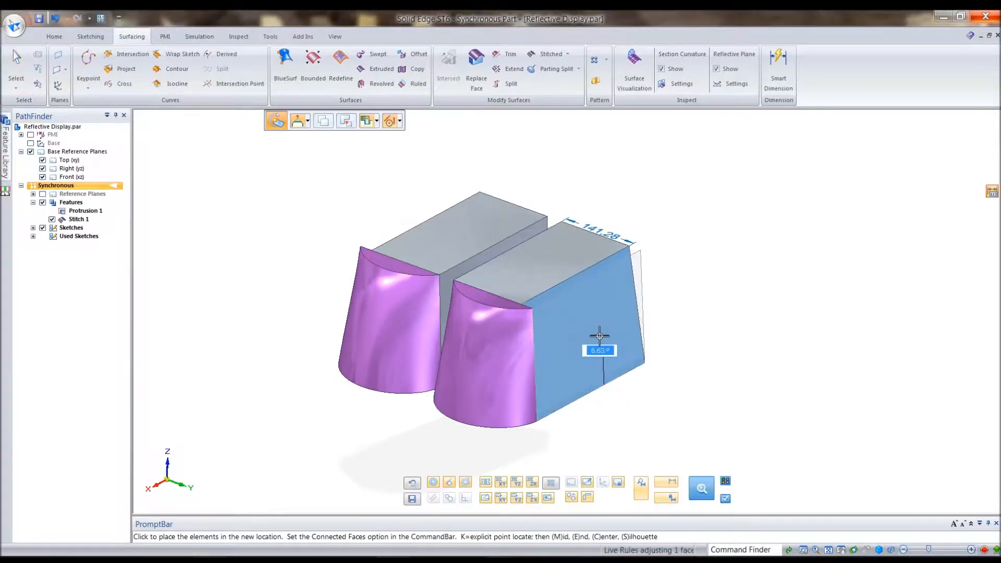
left_click(600, 337)
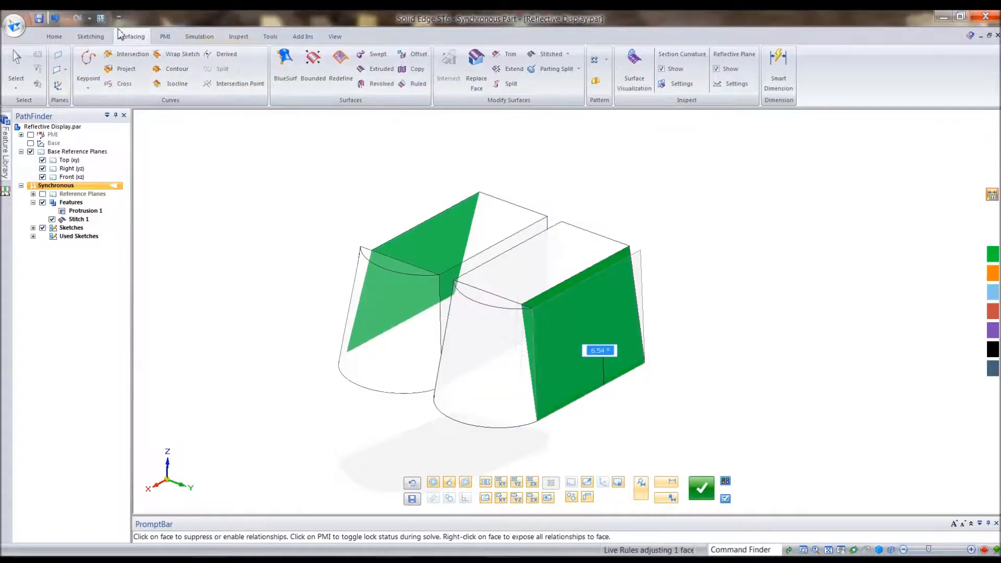
left_click(55, 18)
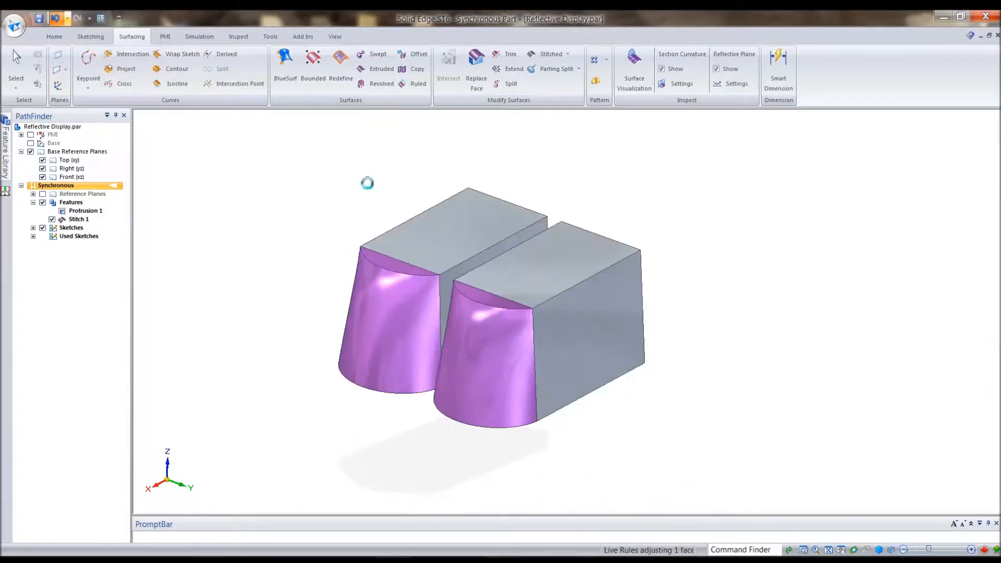
left_click(906, 206)
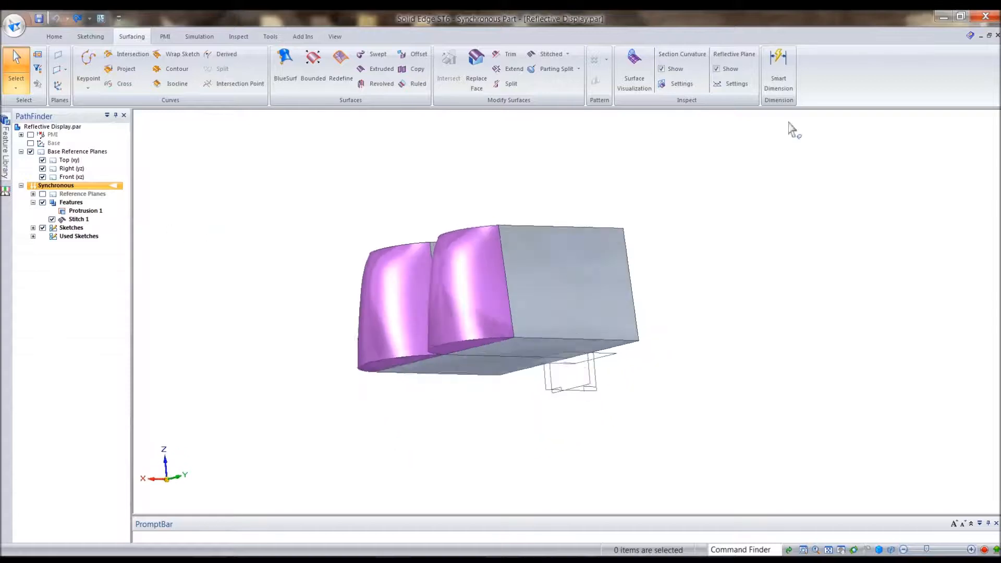
Turn off the reflective plane display, and attach the Stitch 1 surface to the solid body using the displayed side
left_click(716, 68)
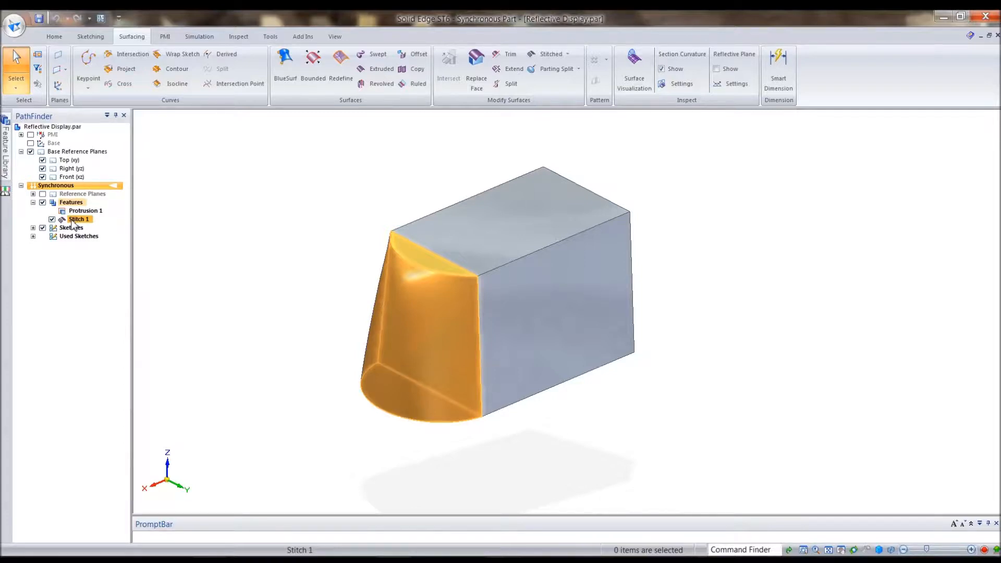
middle_click_drag(229, 200, 236, 197)
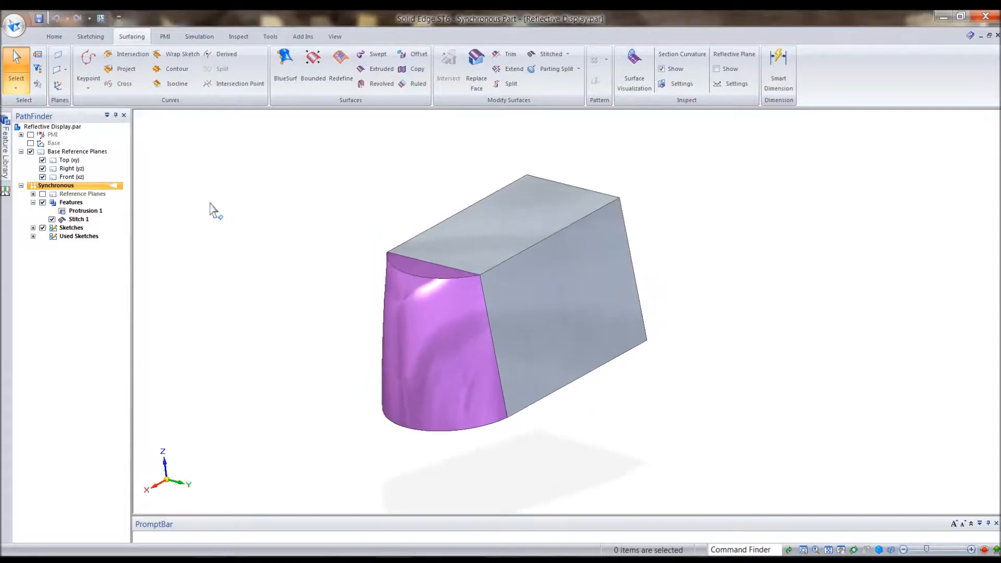
left_click(75, 220)
right_click(75, 221)
left_click(115, 394)
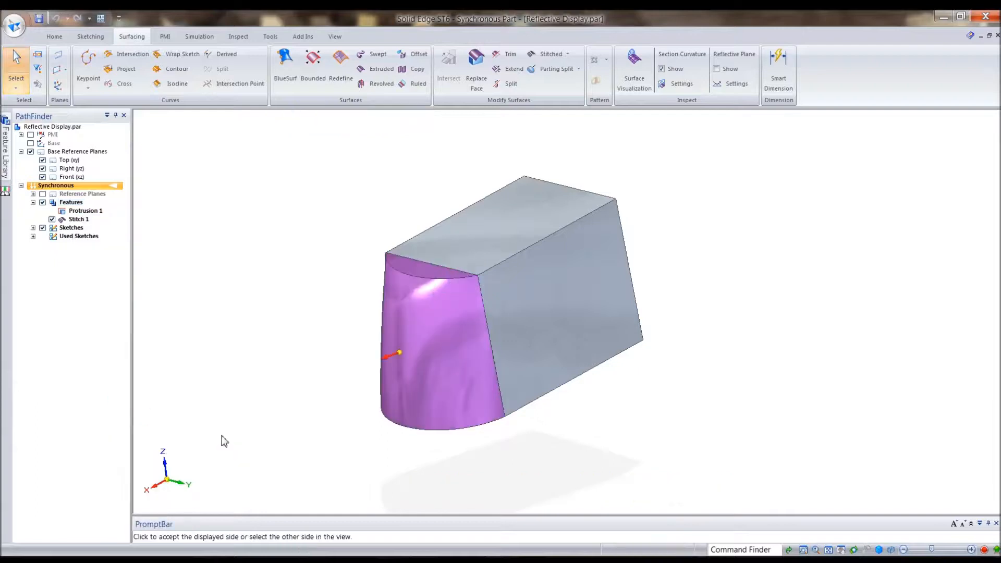
left_click(657, 443)
right_click(296, 185)
left_click(212, 195)
middle_click_drag(213, 196, 423, 358)
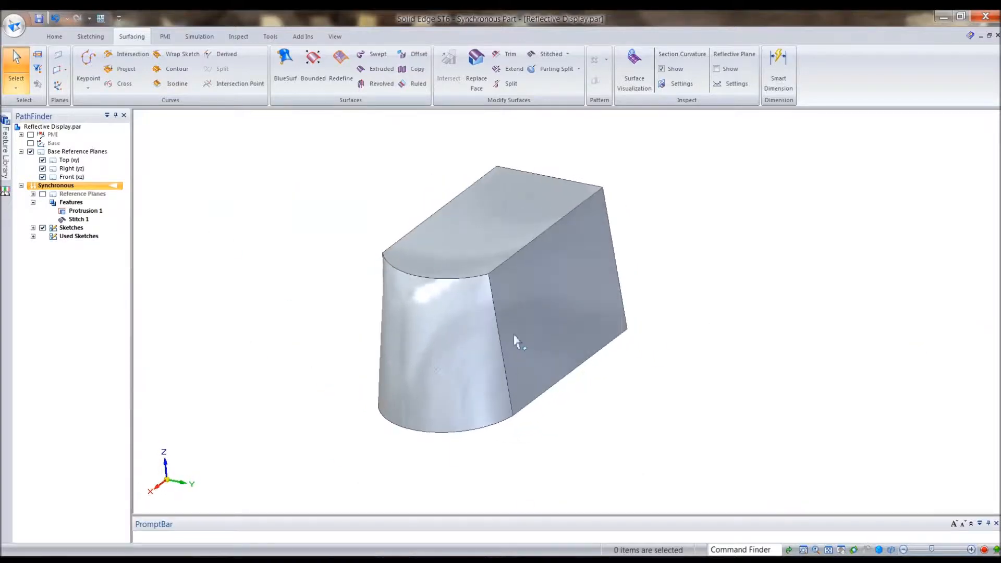
middle_click_drag(474, 293, 221, 398)
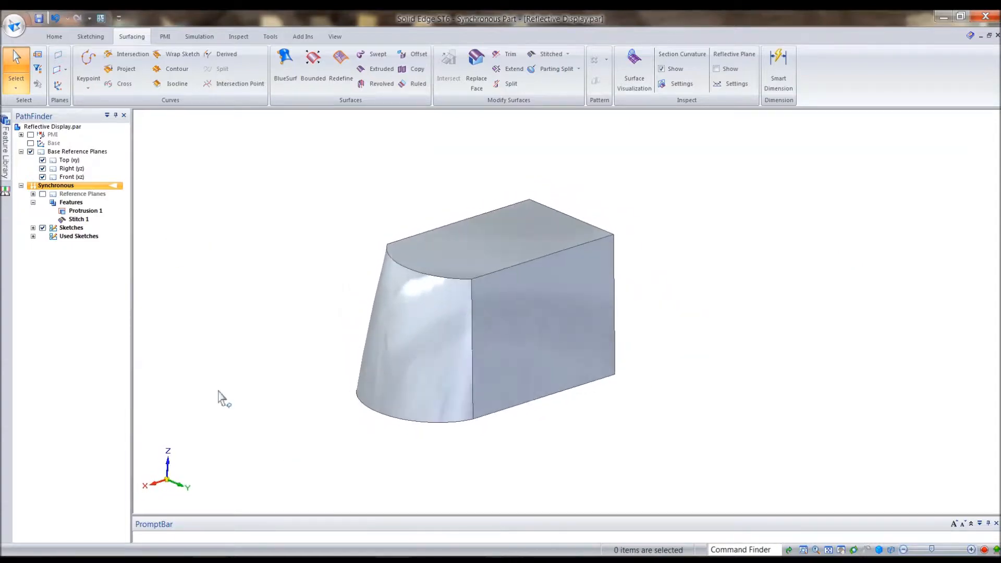
Move the curved front face outward along the part's lengthwise edge to lengthen the body
left_click(418, 288)
mouse_move(313, 324)
middle_mouse_down()
mouse_move(281, 282)
mouse_move(281, 304)
mouse_move(224, 318)
mouse_move(315, 309)
middle_mouse_up()
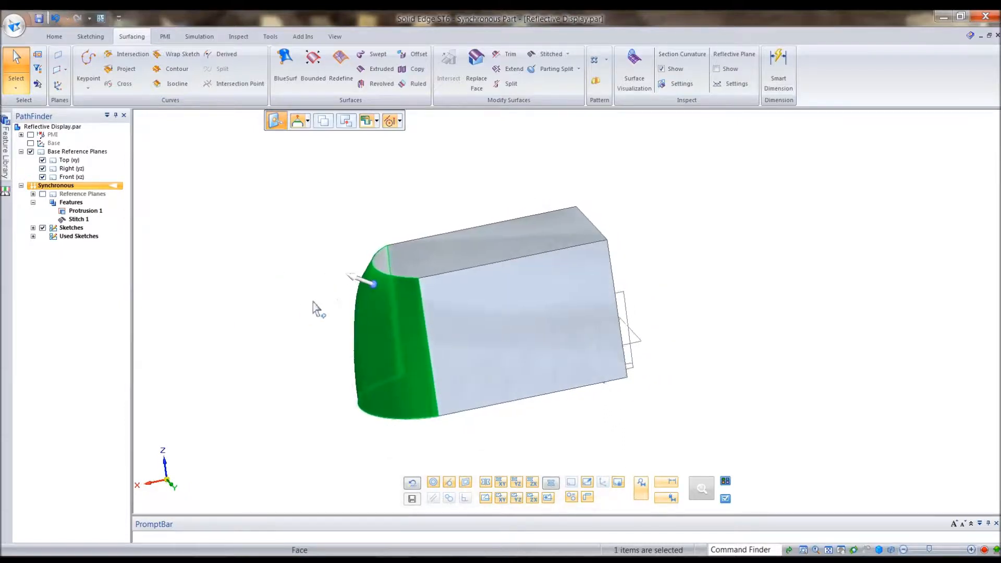
left_click(384, 286)
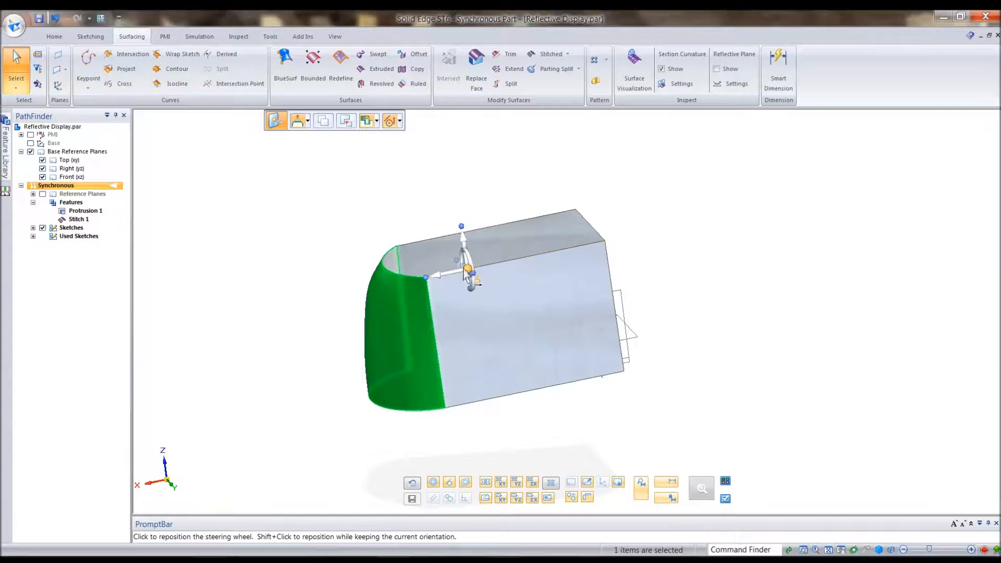
left_click(451, 275)
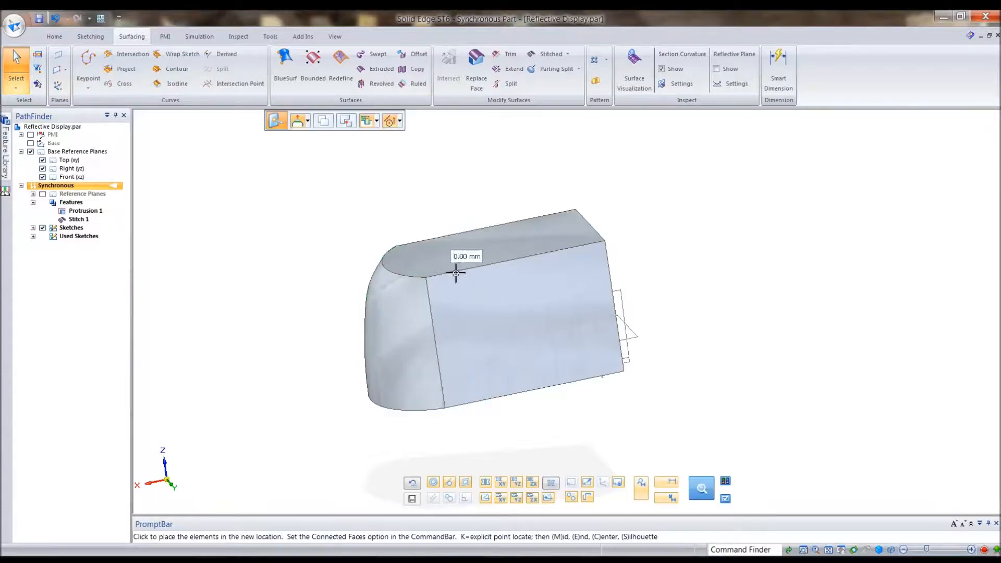
left_click(424, 284)
right_click(247, 208)
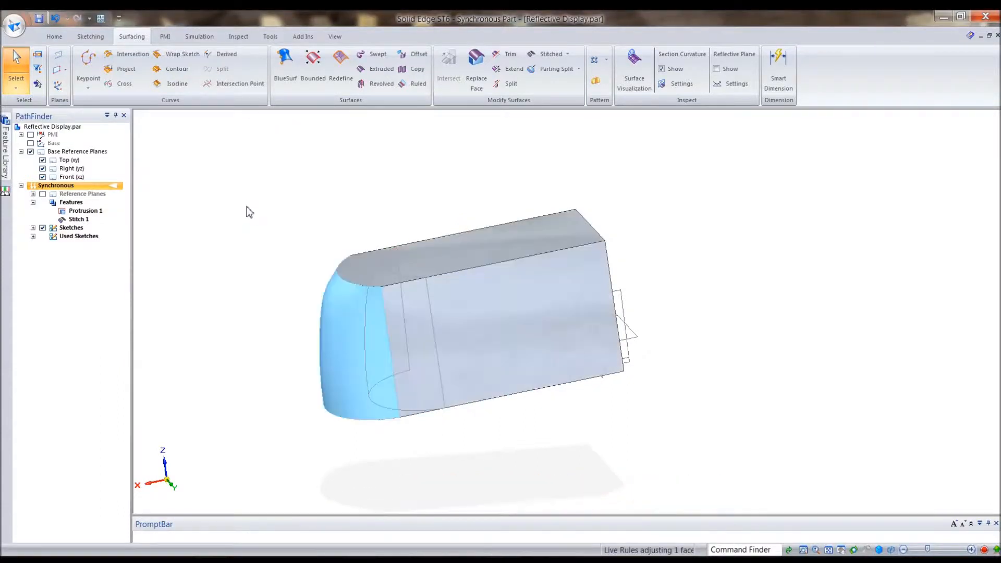
key("ctrl+i")
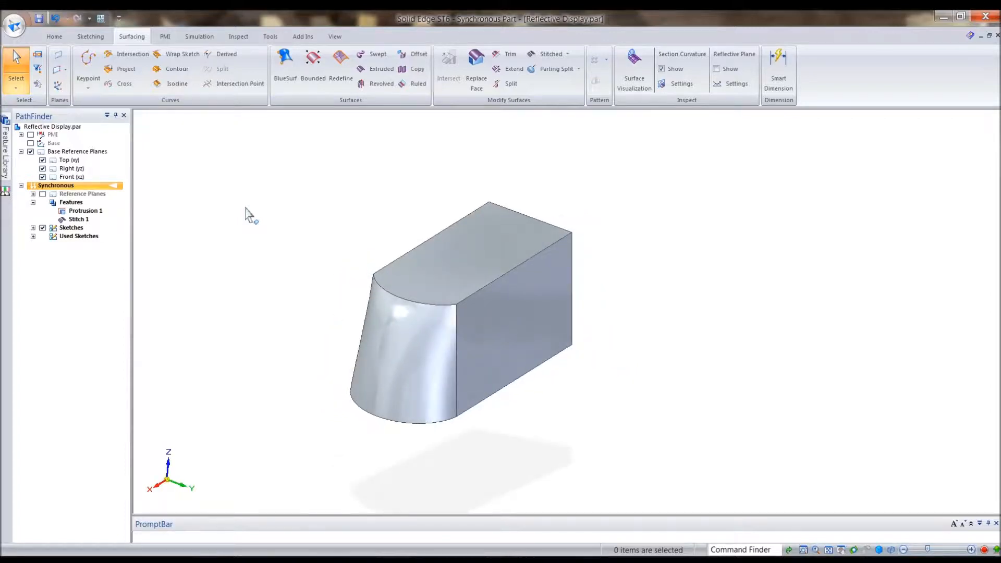
Move the solid body's flat top face downward by about 24.76 mm and accept the change
left_click(445, 259)
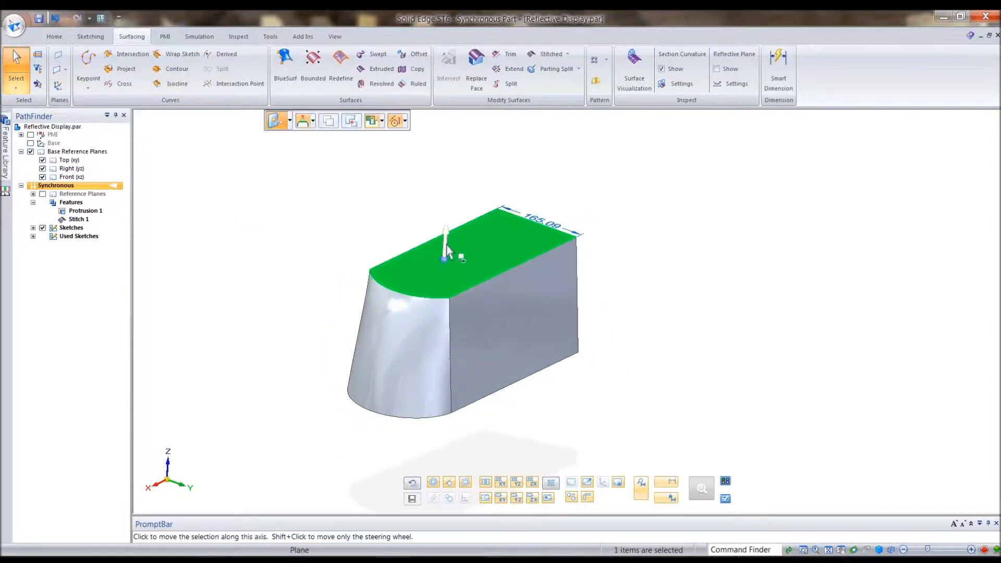
left_click(445, 238)
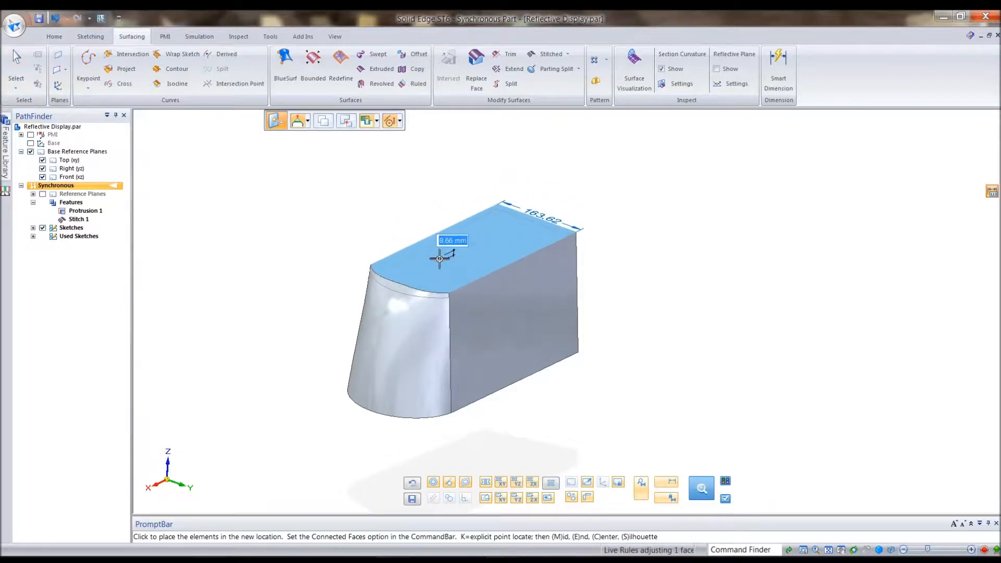
left_click(443, 279)
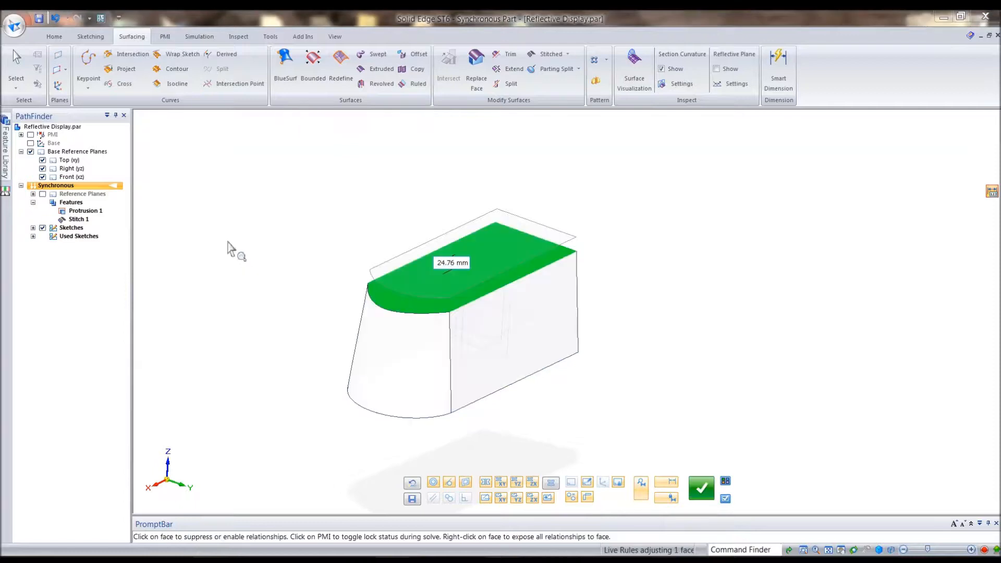
key("Return")
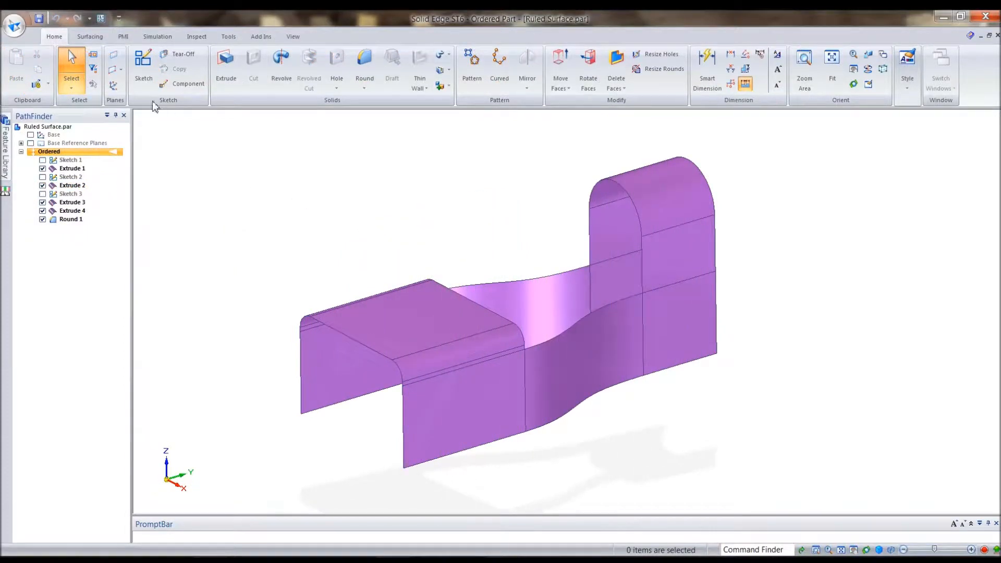
Set up a ruled surface normal to the face from the straight lower edge of the front side wall
left_click(90, 36)
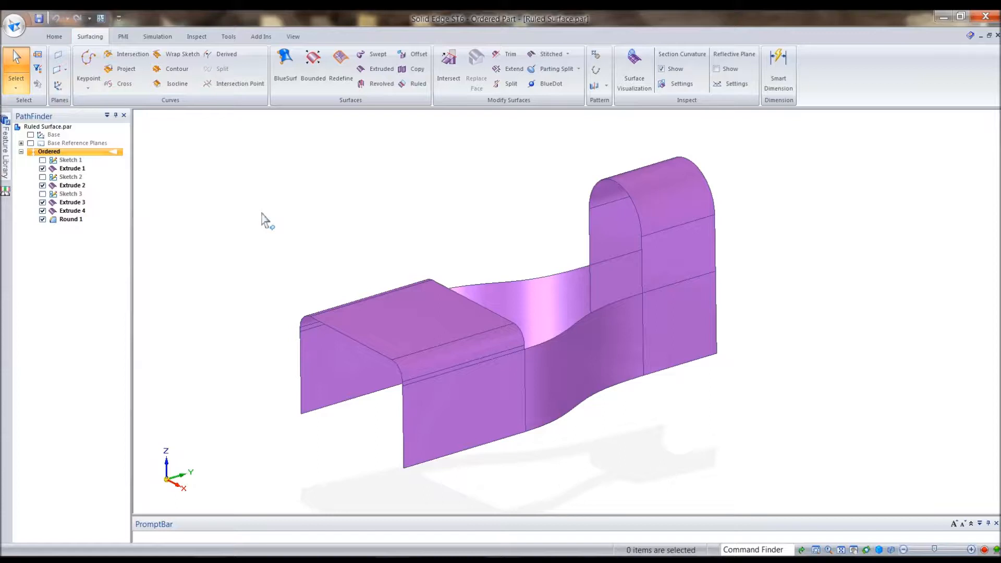
left_click(409, 85)
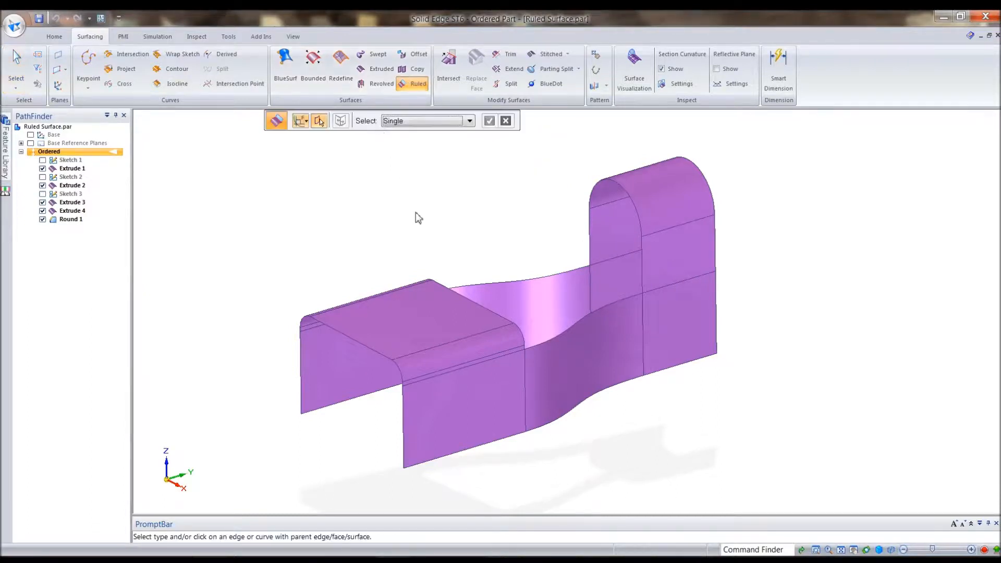
middle_click_drag(359, 206, 346, 206)
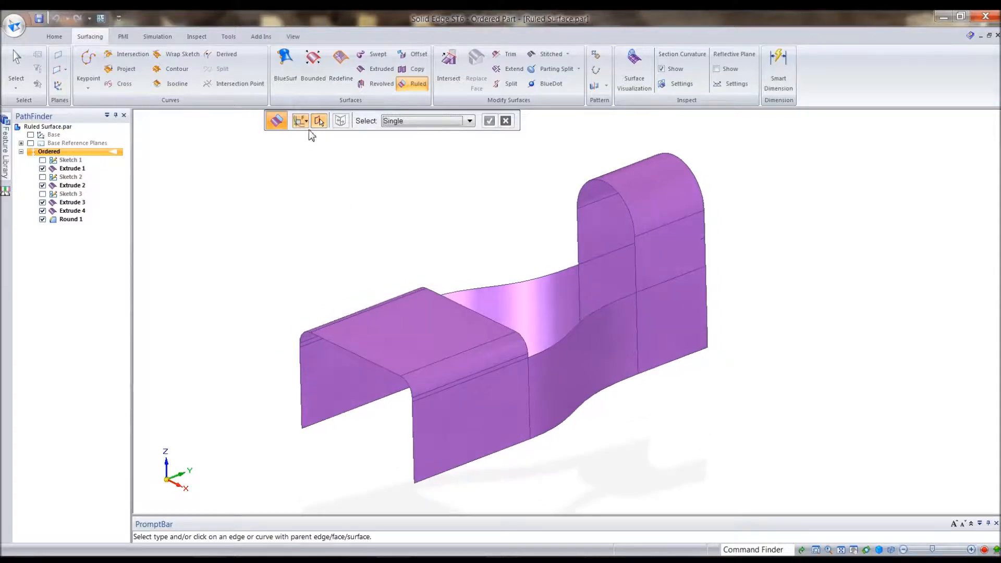
left_click(305, 125)
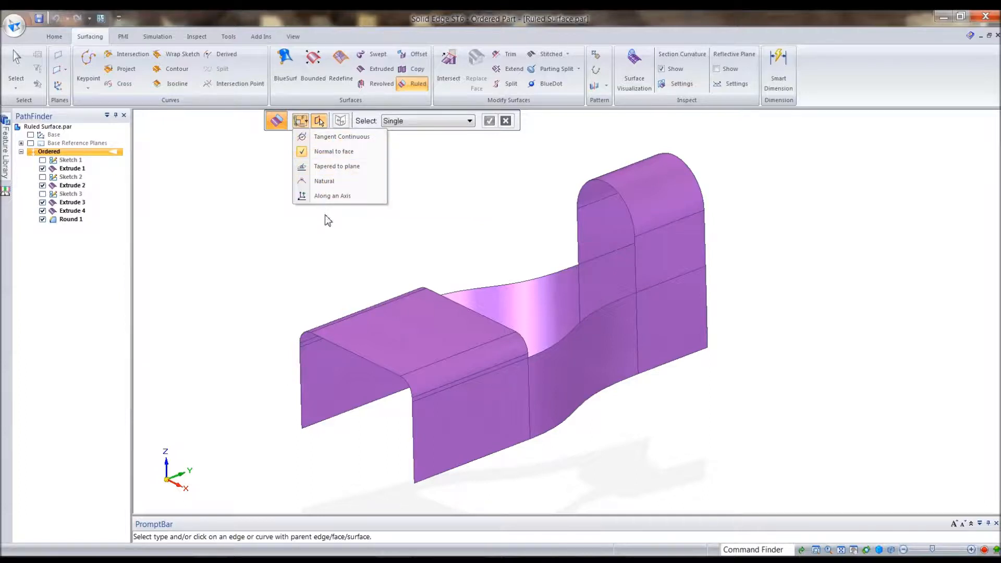
left_click(334, 150)
middle_click_drag(412, 474, 464, 389)
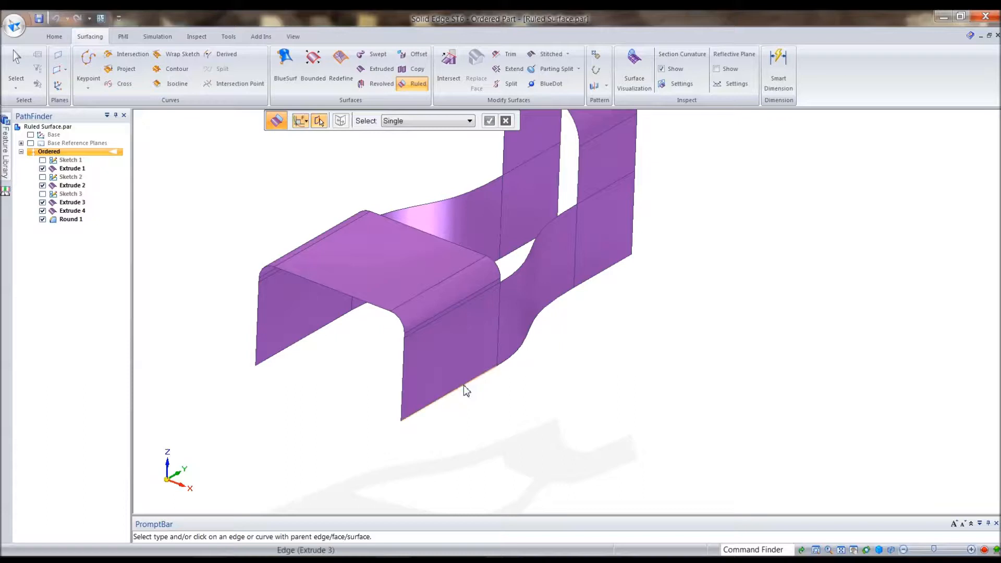
left_click(466, 392)
middle_click_drag(373, 482, 637, 486)
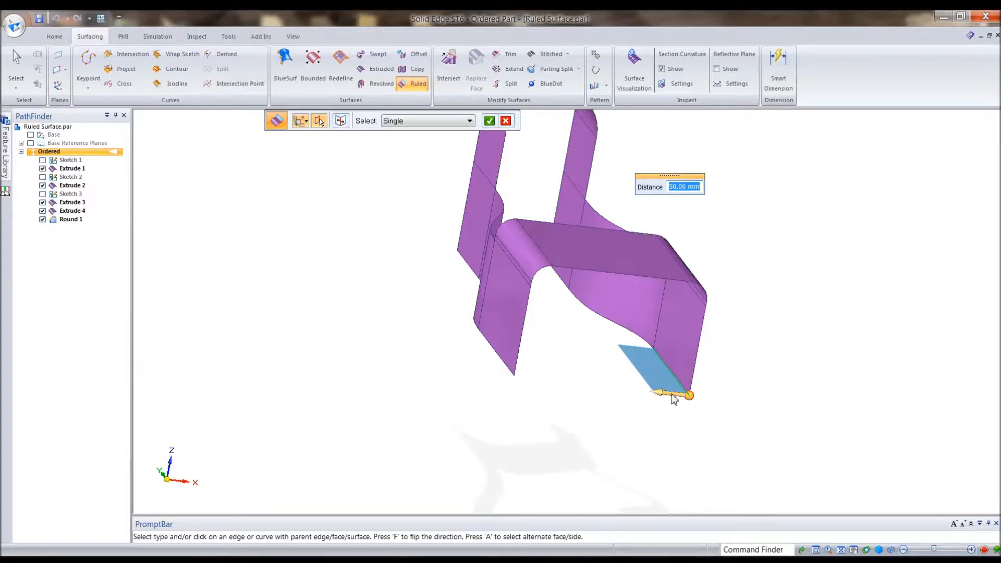
middle_click_drag(673, 402, 723, 415)
Extend the ruled surface along the side wall's whole lower edge chain, and create it outward with a 50 mm distance
left_click(430, 125)
left_click(400, 138)
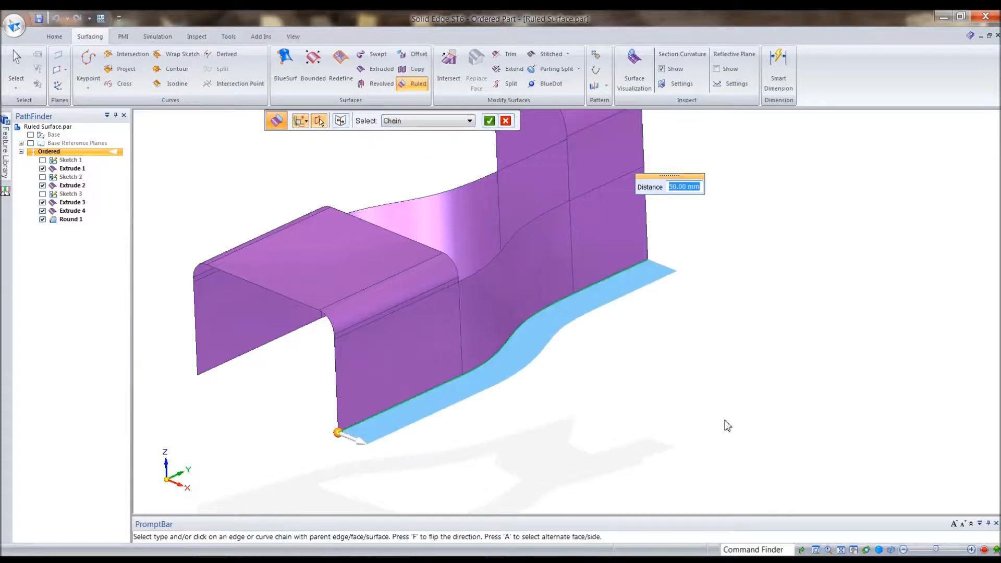
middle_click_drag(839, 369, 724, 432)
key("Return")
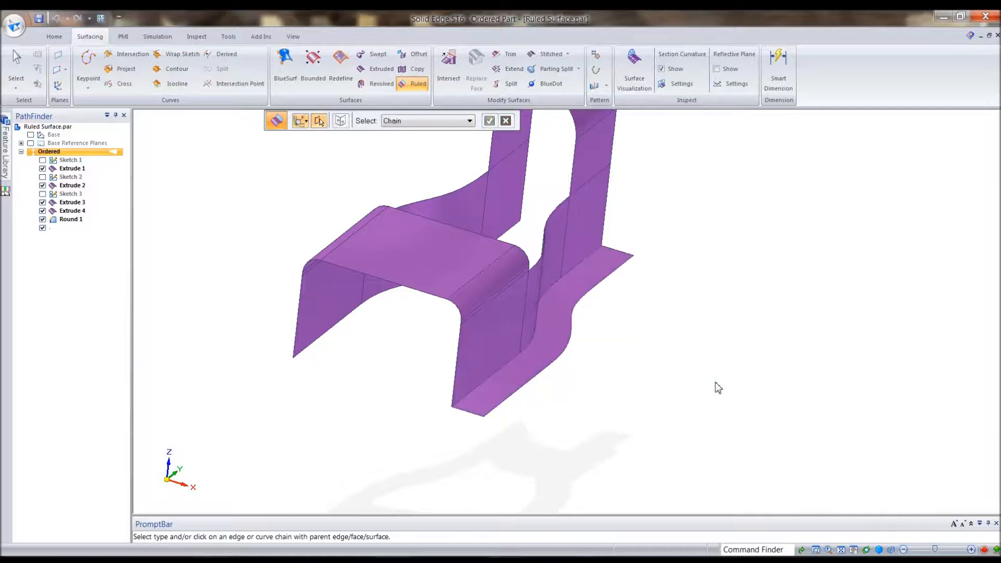
Create a 50 mm ruled surface along the near leg's vertical front edge, flipped toward the inside of the opening
middle_click_drag(697, 355, 637, 259)
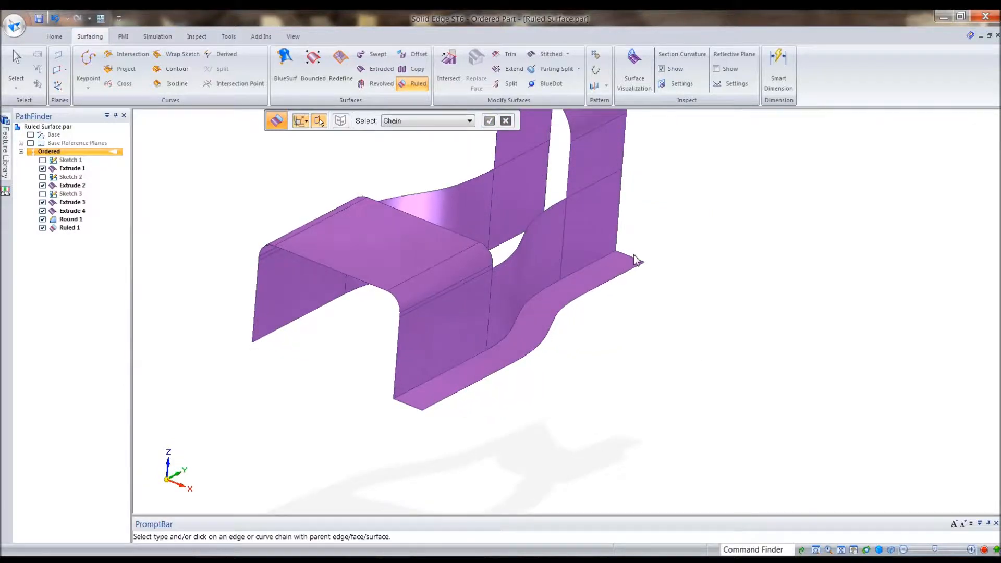
middle_click_drag(313, 451, 283, 439)
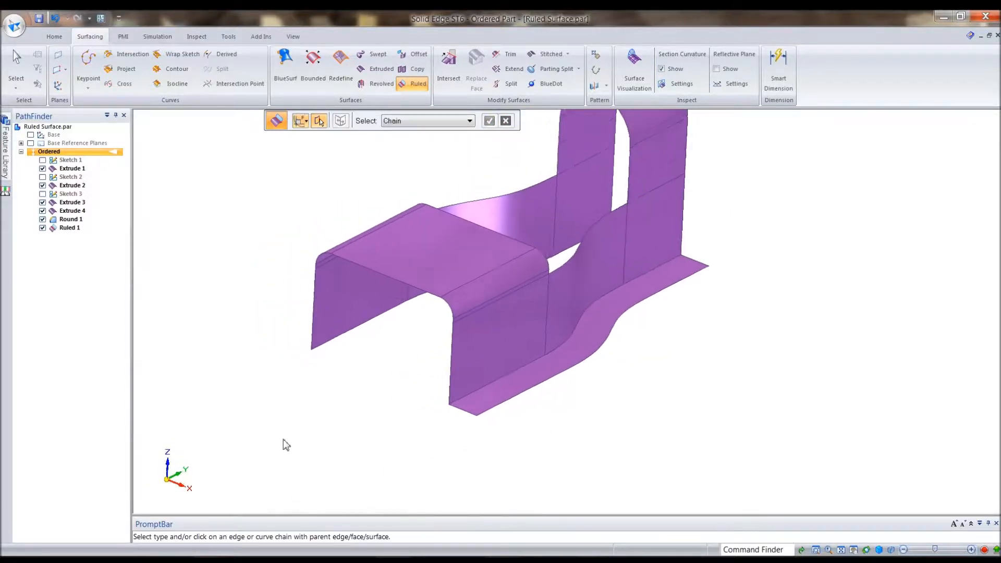
middle_click_drag(283, 444, 270, 311)
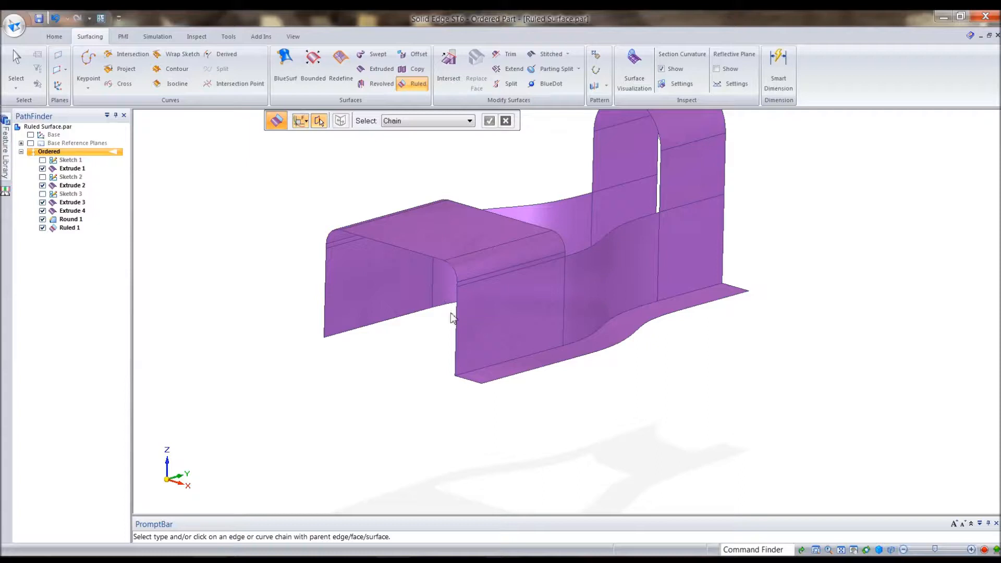
scroll(232, 275, "up", 5)
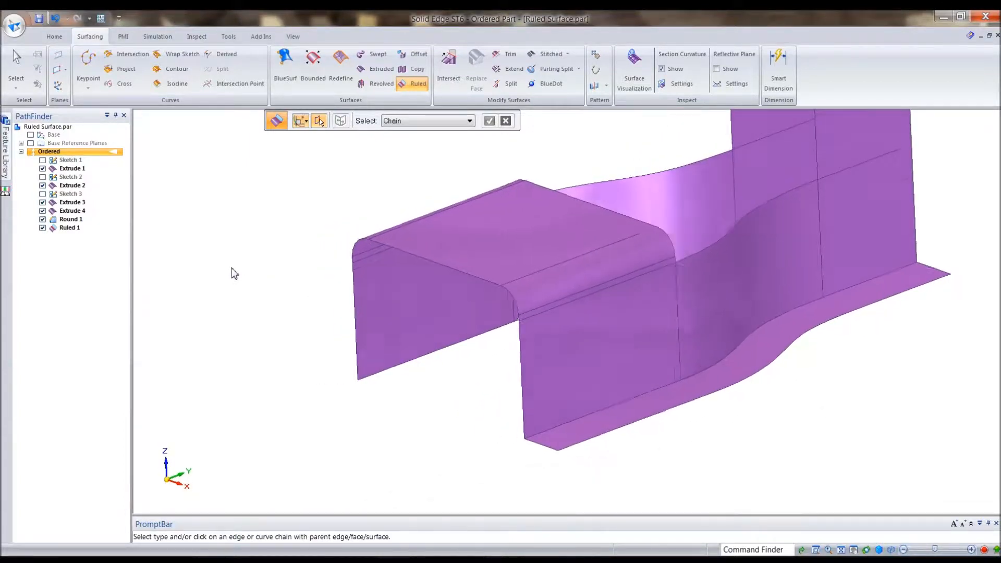
middle_click_drag(235, 274, 228, 259)
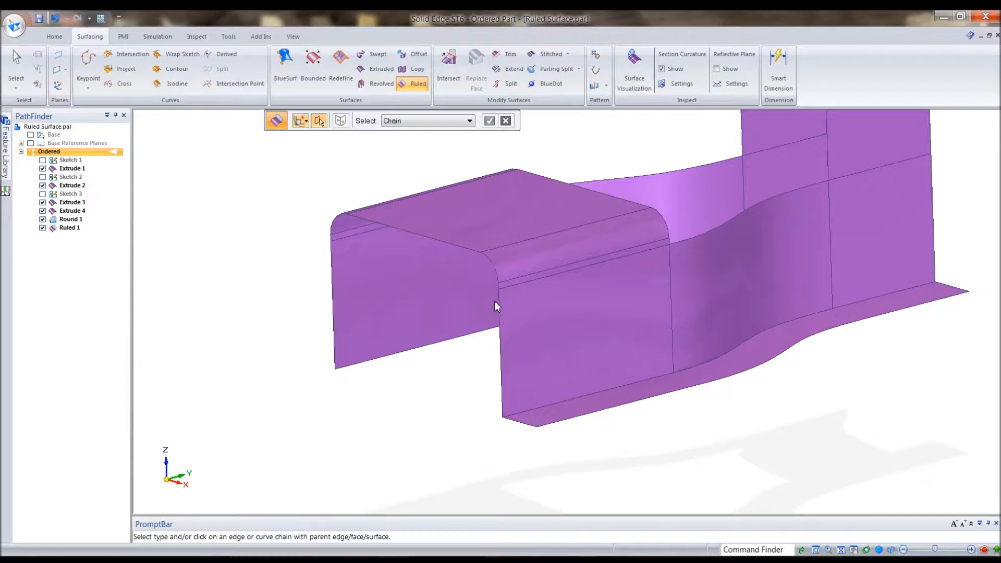
left_click(500, 330)
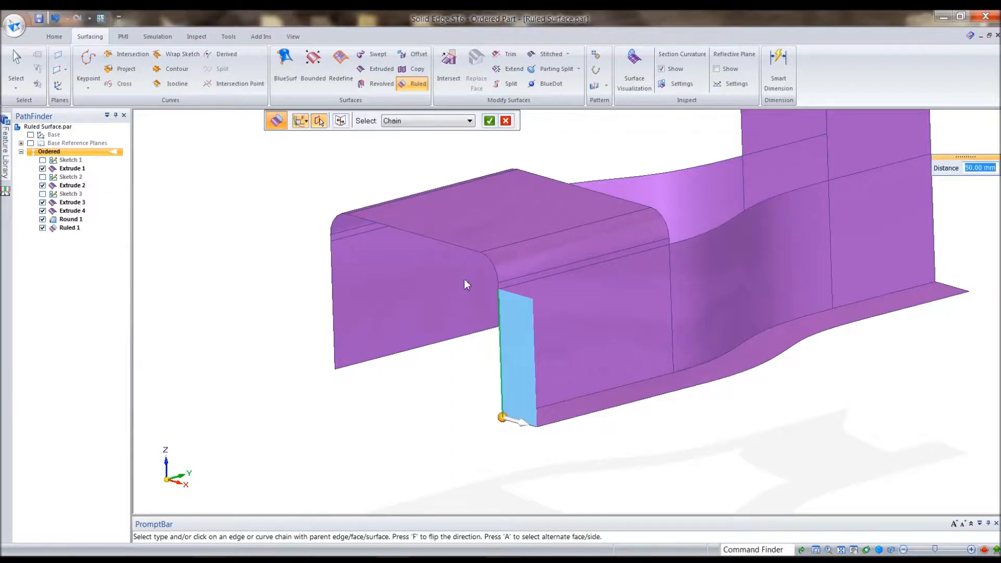
left_click(499, 284)
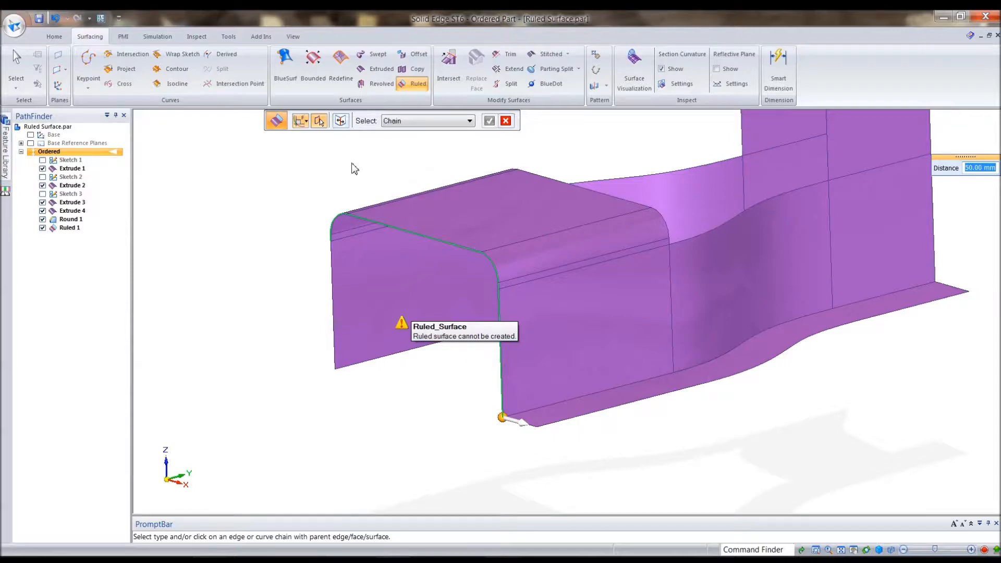
left_click(447, 243)
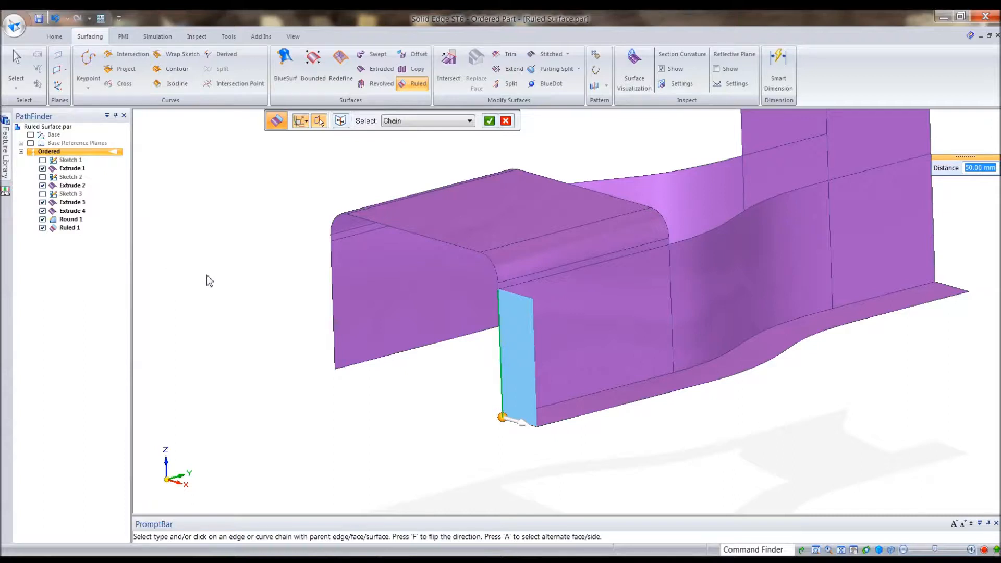
left_click(523, 429)
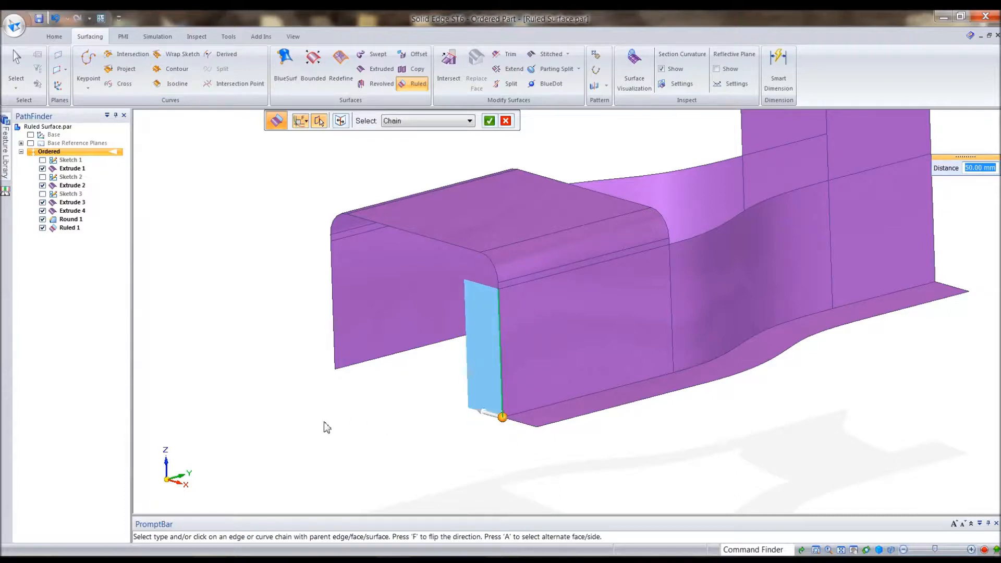
right_click(376, 422)
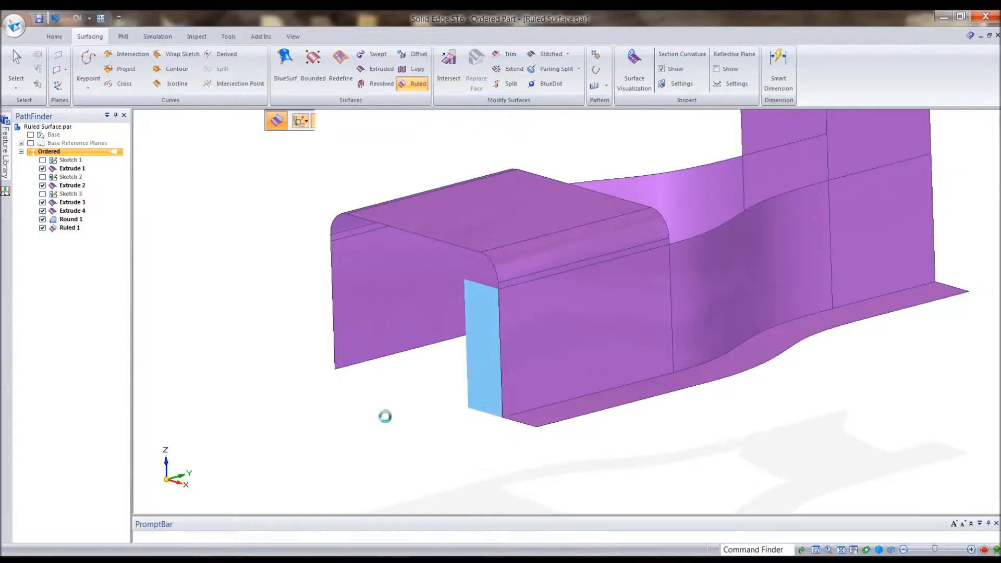
Create 50 mm ruled surfaces on the far leg's vertical front edge, flipped inward, and outward along the arched front edge
left_click(334, 325)
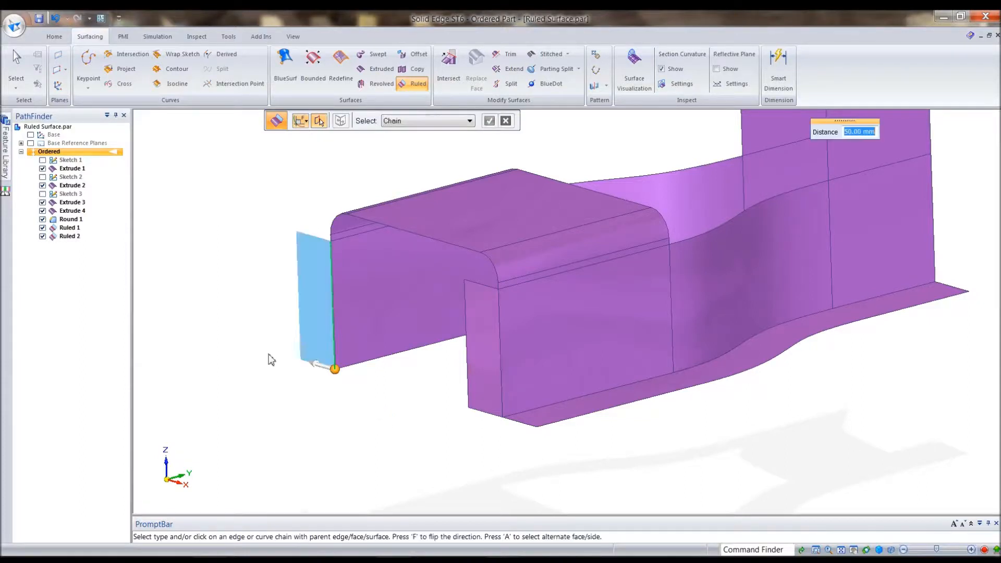
left_click(323, 369)
right_click(289, 383)
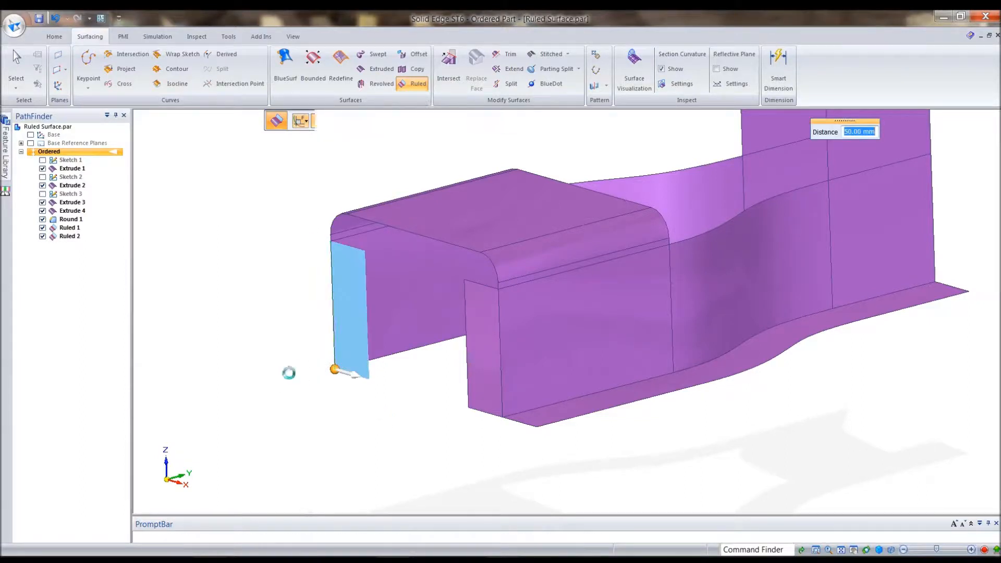
left_click(334, 225)
right_click(239, 247)
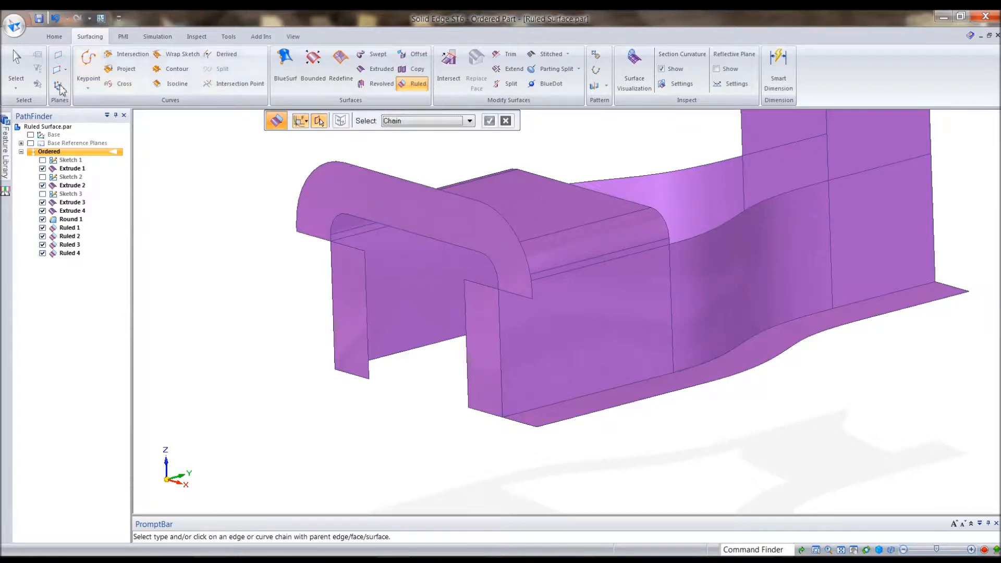
Edit the ruled surface on the arched front edge to point inward with a distance of 10 mm
left_click(22, 64)
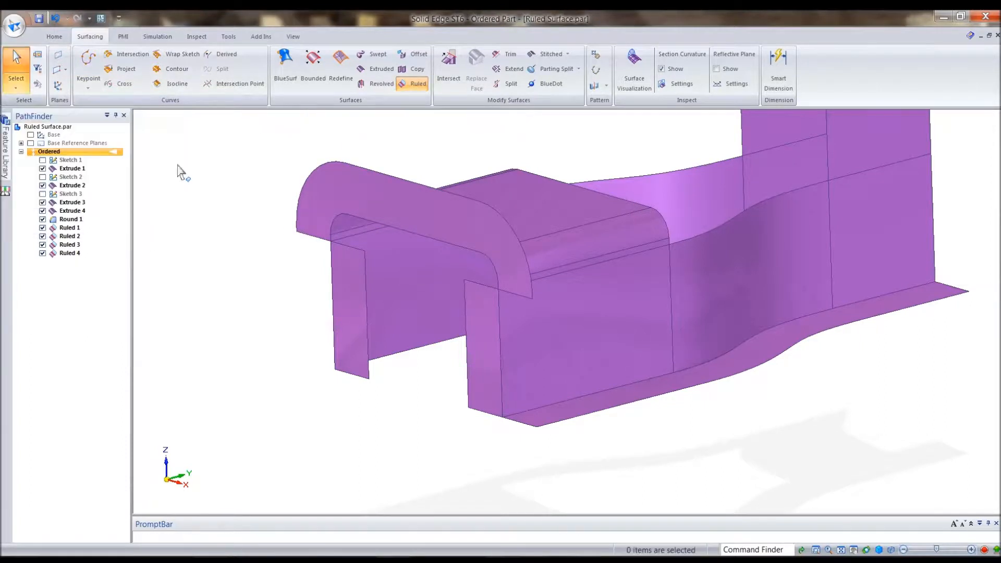
left_click(376, 207)
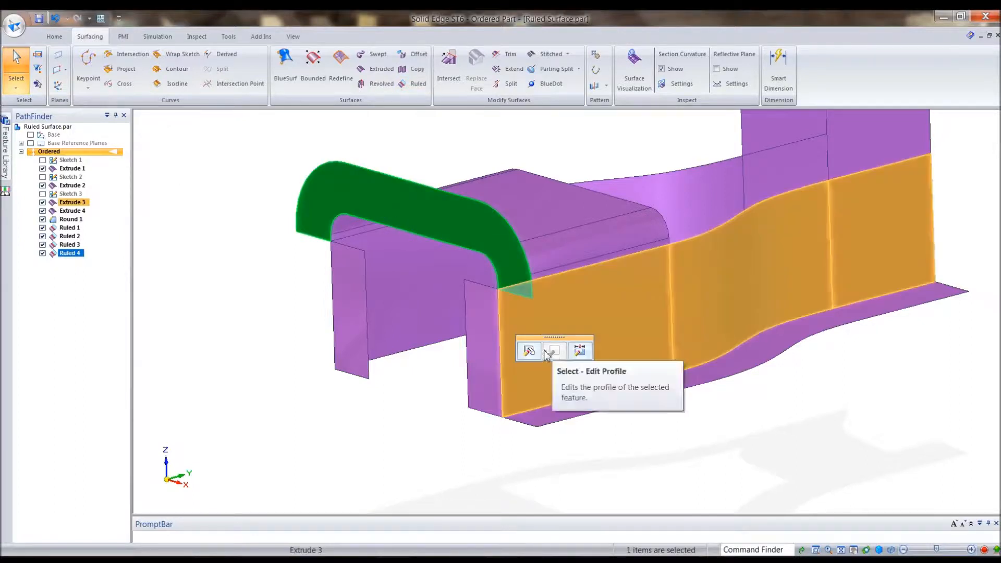
left_click(529, 350)
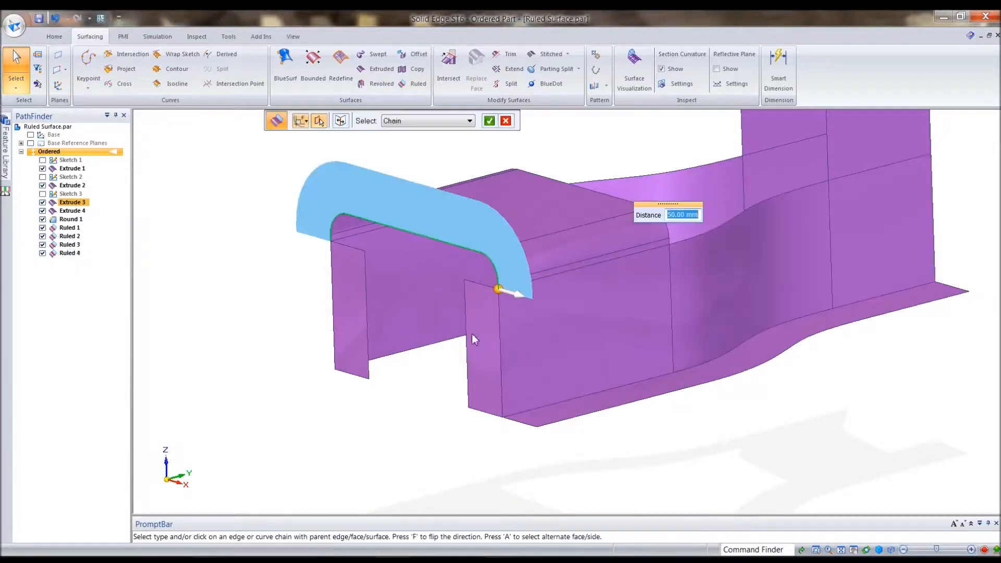
left_click(516, 296)
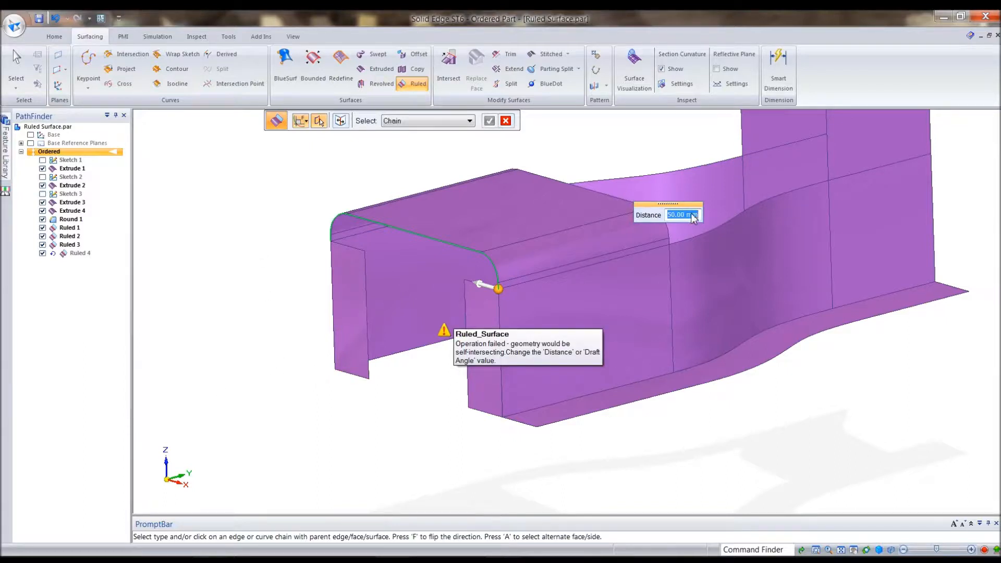
type("10")
key("Return")
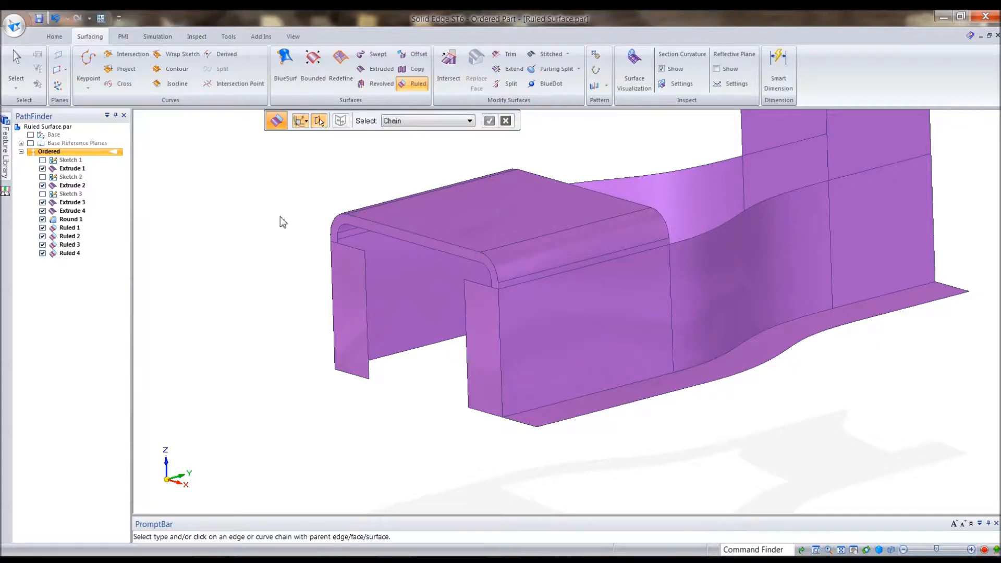
right_click(173, 302)
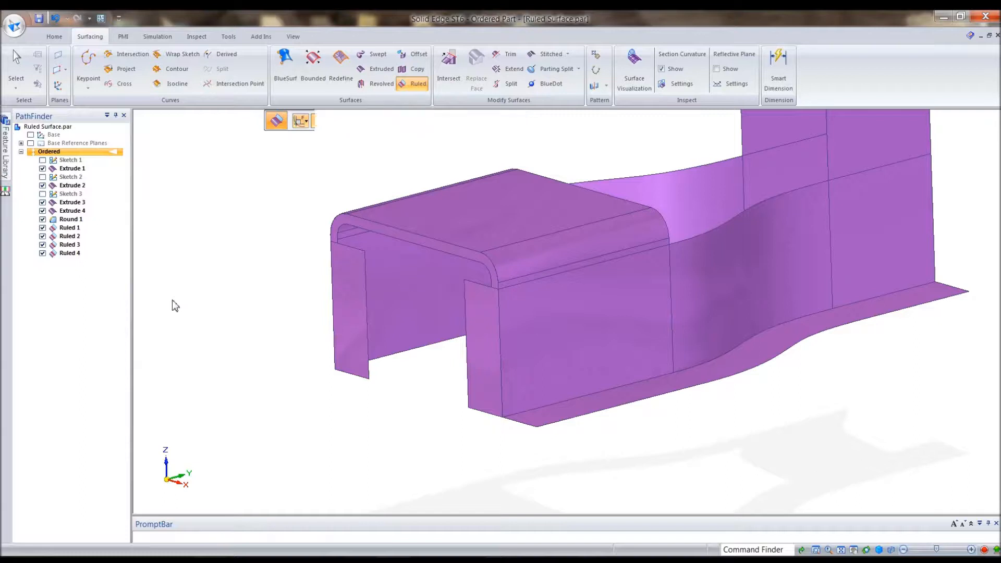
Set the Ruled_Surface_1_Distance variable to 10 mm in the Variable Table
left_click(101, 18)
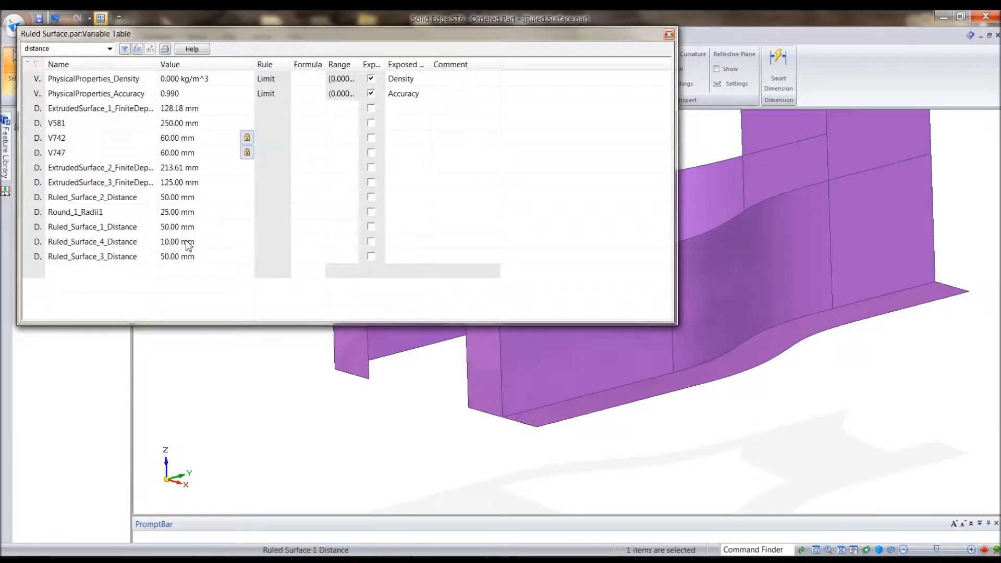
left_click(204, 228)
left_click(203, 228)
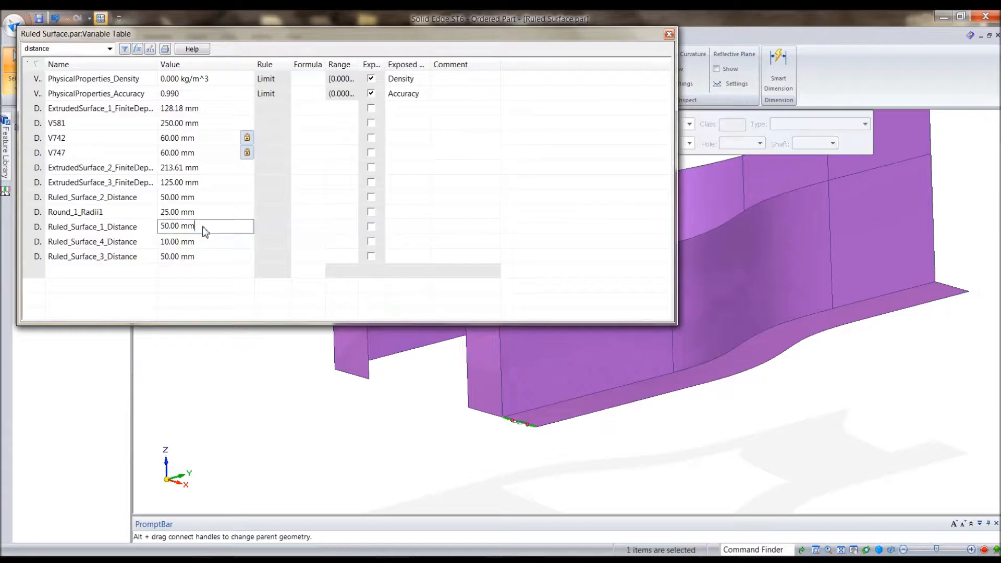
type("10")
key("Return")
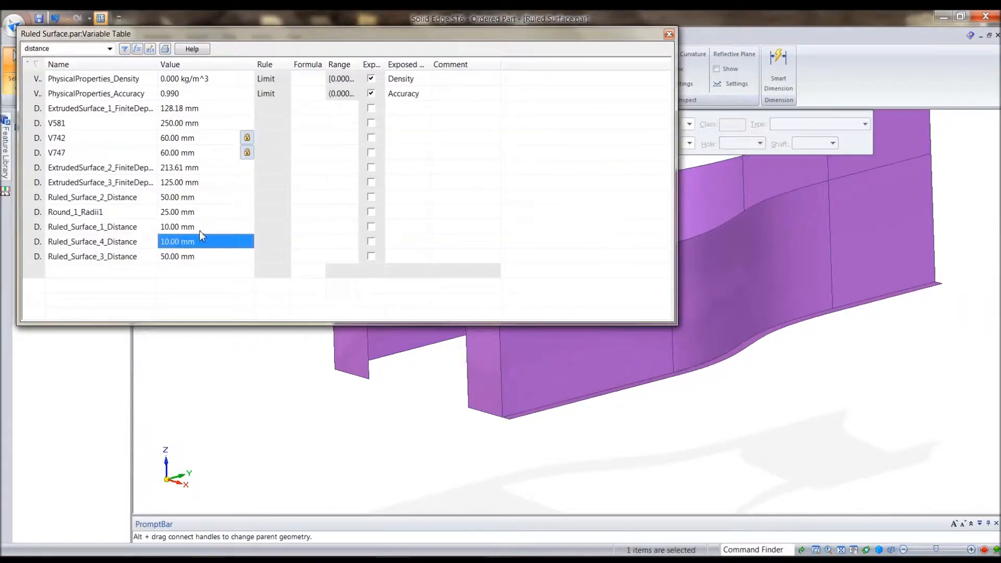
Set the Ruled_Surface_1_Distance variable to 50 mm in the Variable Table
left_click(199, 230)
left_click(199, 231)
double_click(200, 230)
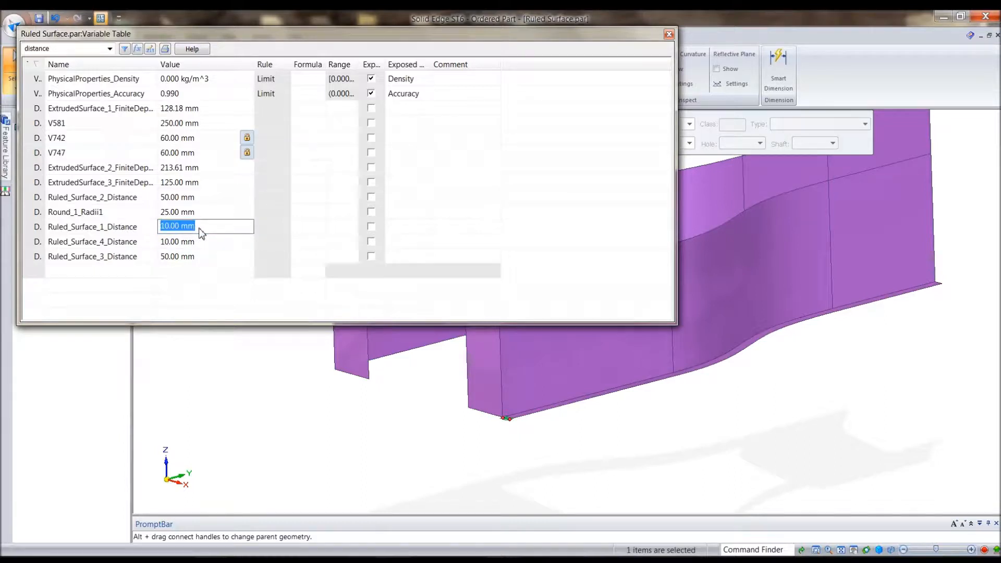
type("50")
key("Return")
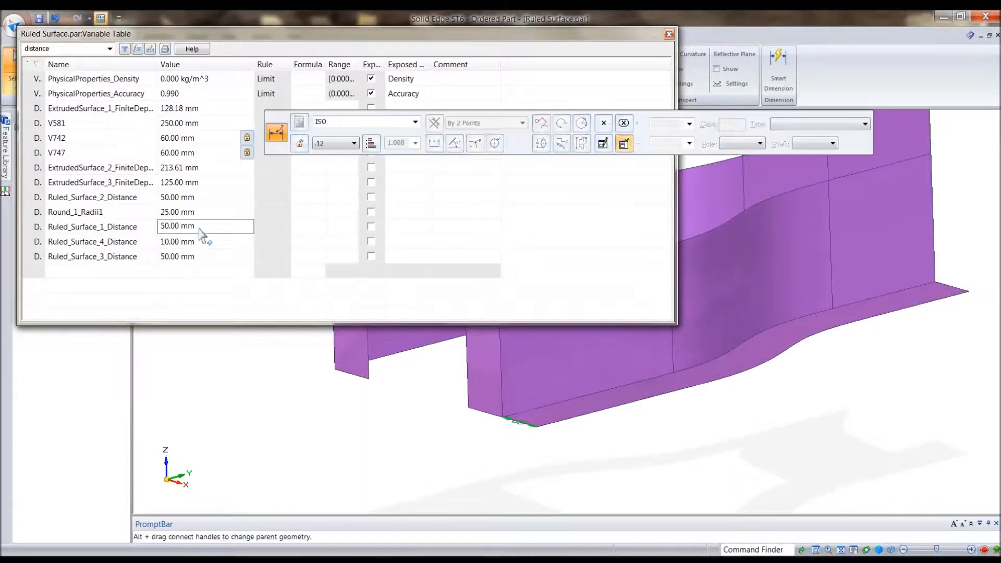
Set the Ruled_Surface_3_Distance variable to 10 mm in the Variable Table
left_click(205, 258)
left_click(207, 259)
double_click(205, 259)
type("10")
key("Return")
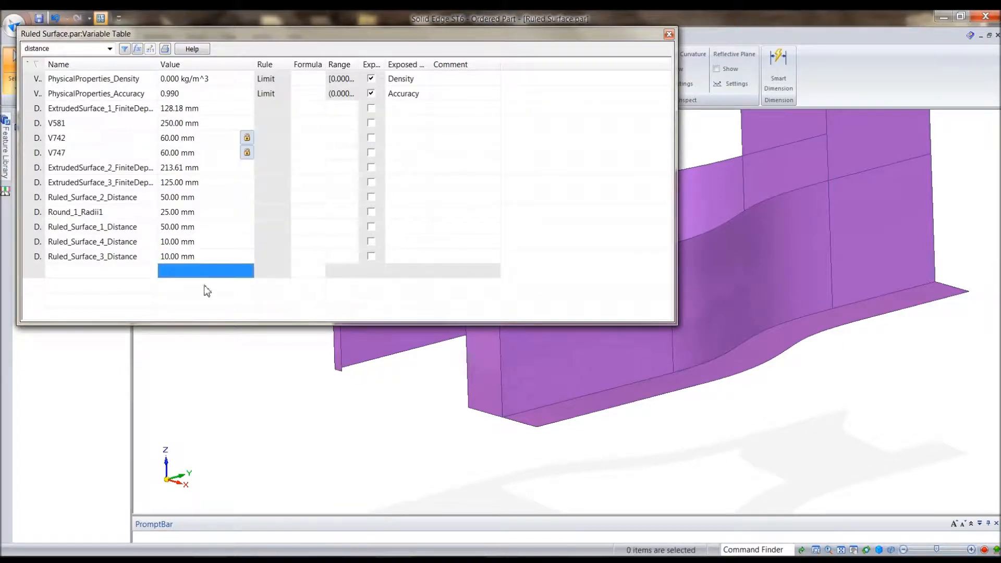
Set the Ruled_Surface_2_Distance variable to 10 mm and close the Variable Table
left_click(207, 198)
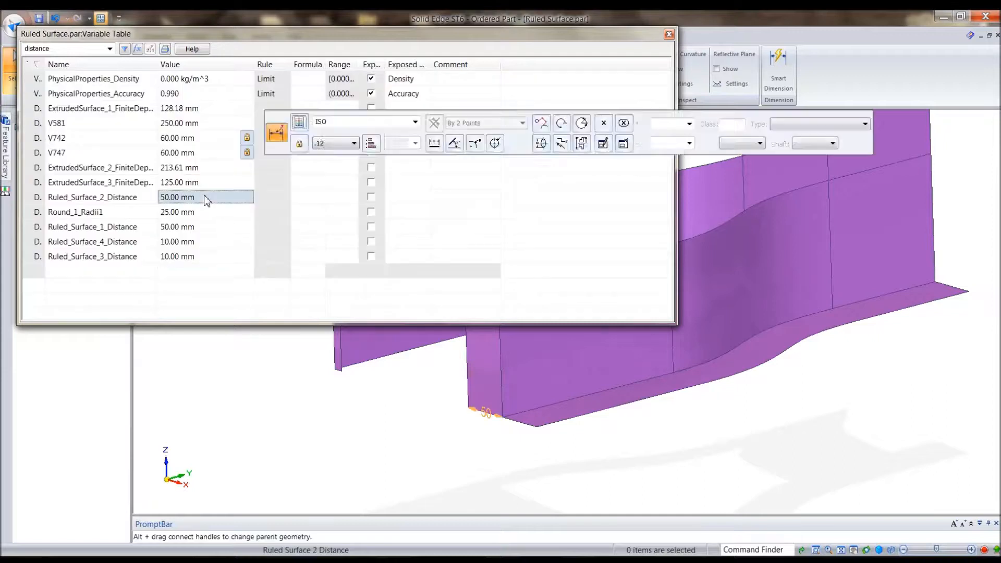
left_click(207, 198)
type("10")
key("Return")
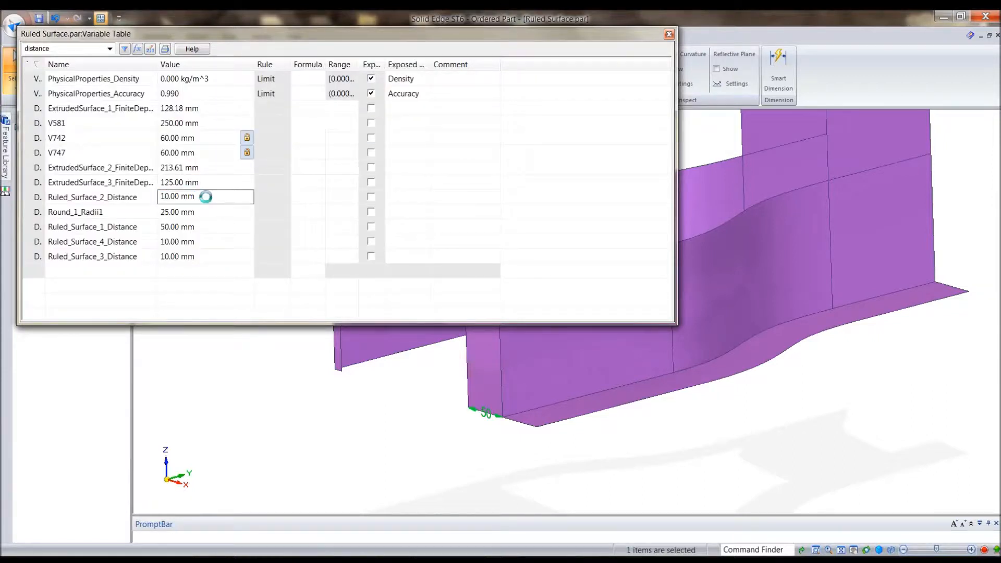
left_click(670, 36)
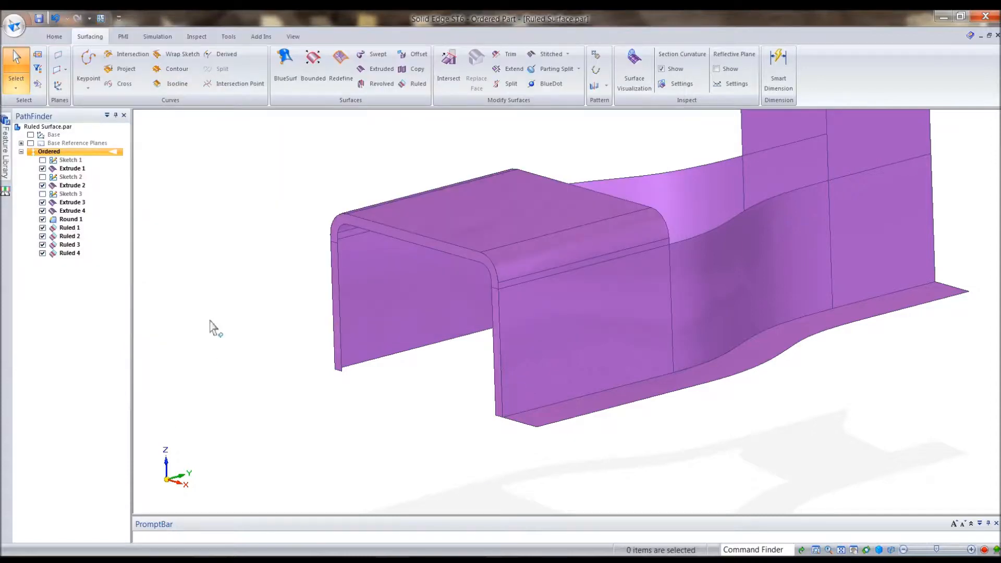
Redefine the ruled surface along the near wall's lower edge as Tapered to plane, referencing that wall's front planar face, 50 mm at 45°, flipped inward
middle_click_drag(295, 395, 830, 371)
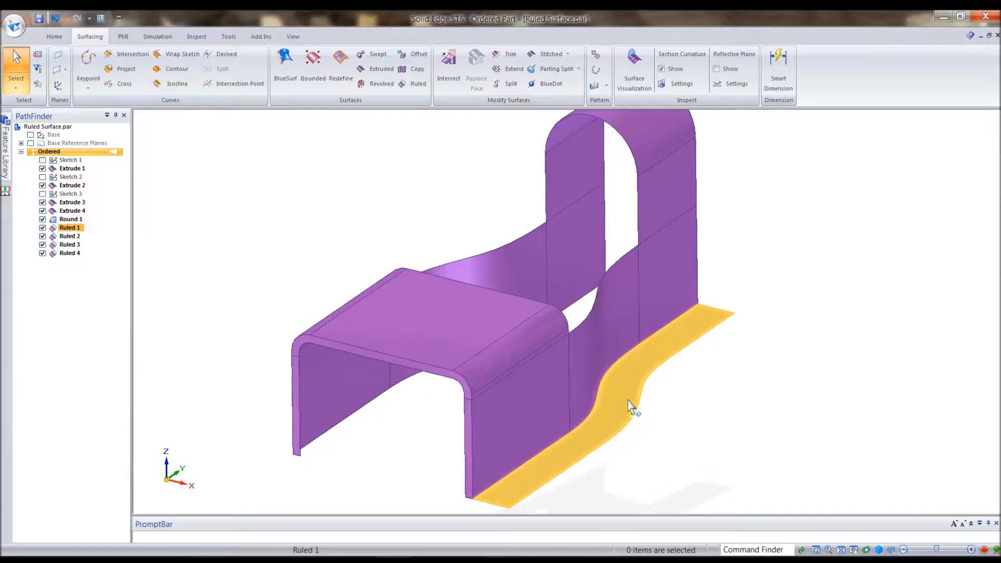
right_click(631, 406)
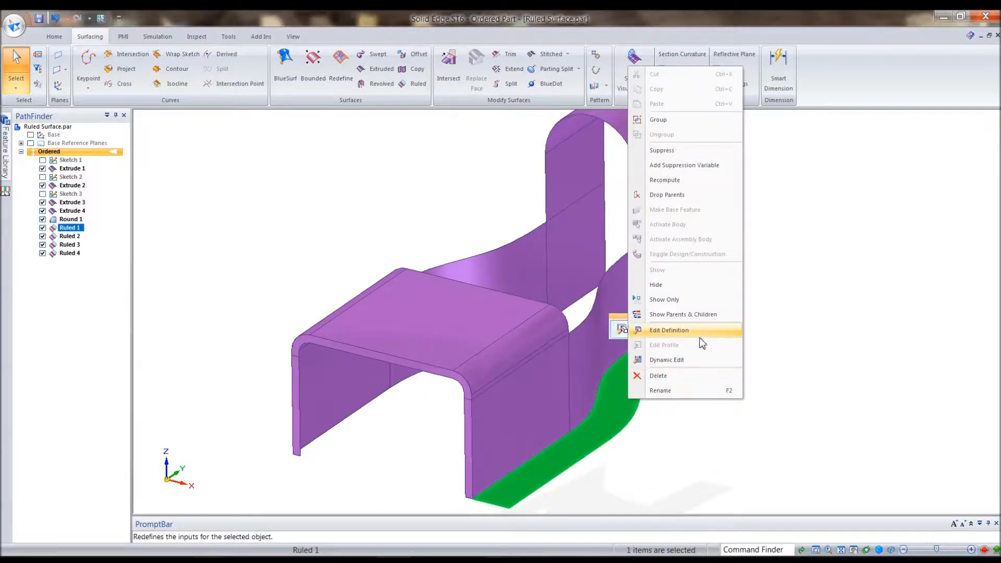
left_click(700, 337)
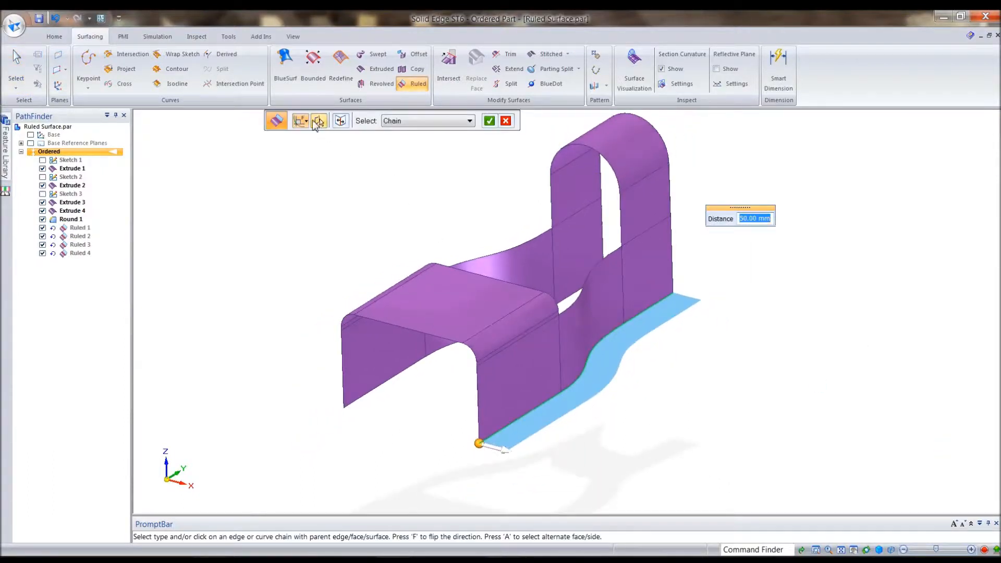
left_click(308, 121)
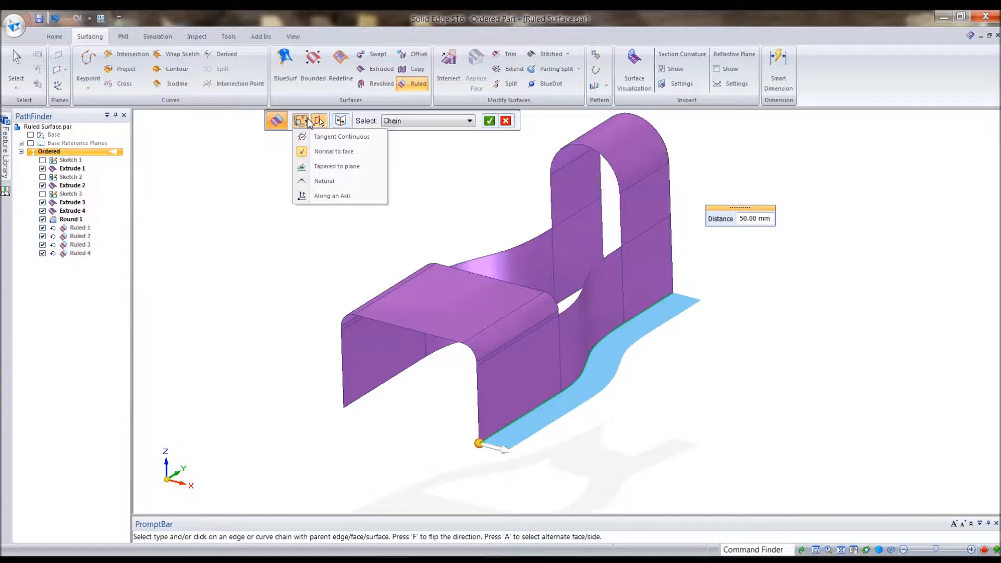
left_click(327, 168)
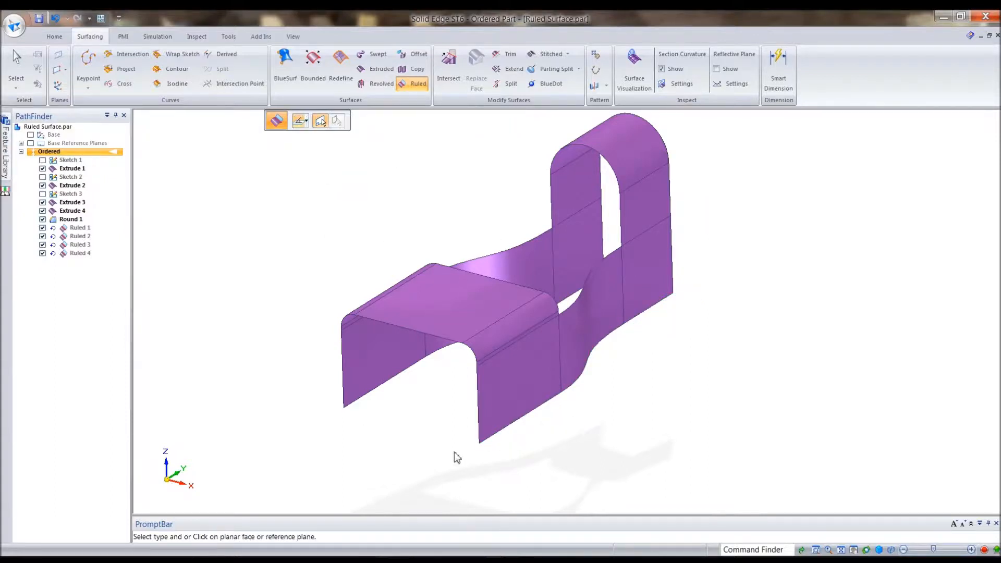
left_click(535, 382)
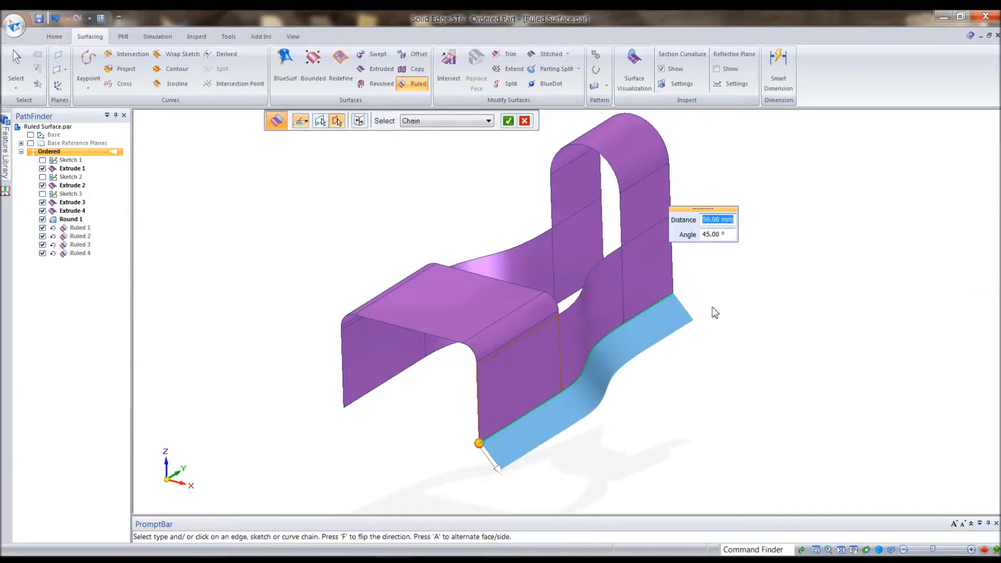
key("ctrl+f")
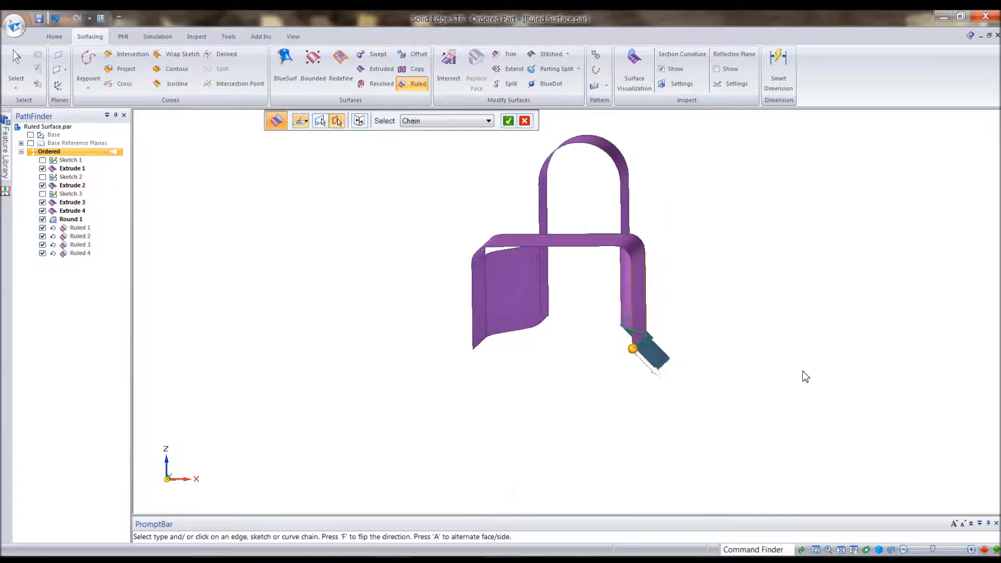
key("ctrl+i")
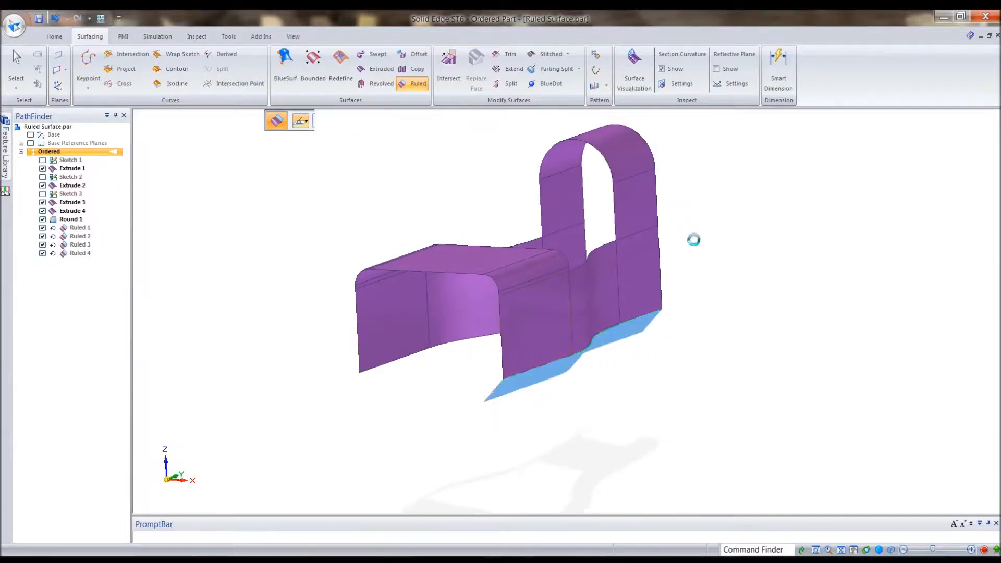
middle_click_drag(664, 492, 739, 453)
middle_click_drag(532, 472, 286, 171)
left_click(307, 123)
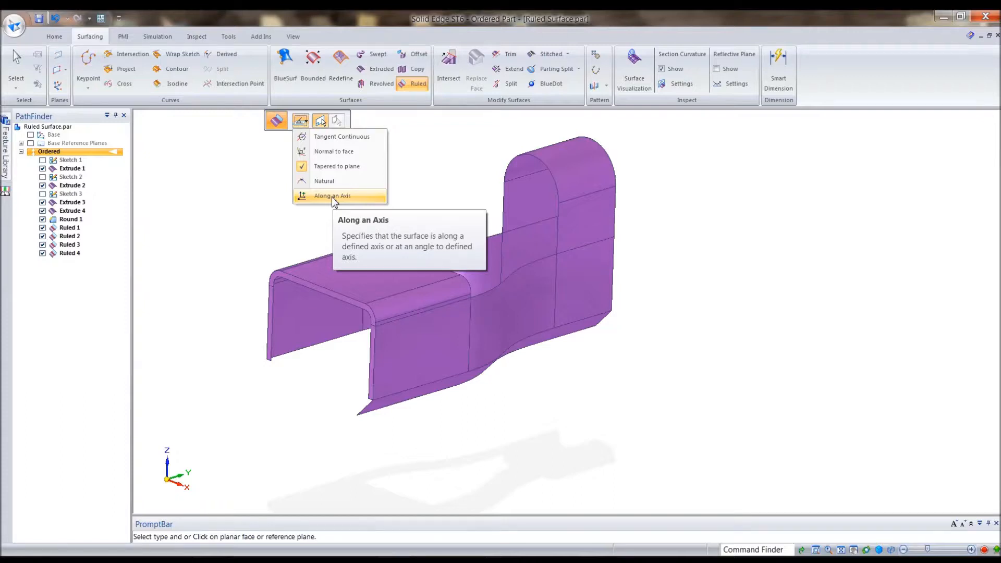
left_click(268, 214)
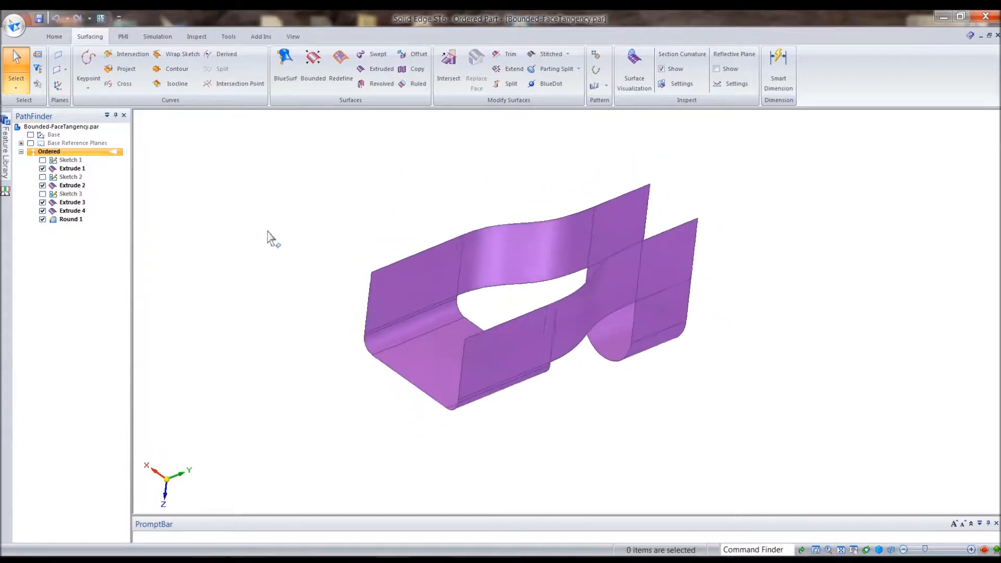
Create a keypoint curve joining the free front corners of the two side walls across the open side of Bounded-FaceTangency.par
left_click(88, 68)
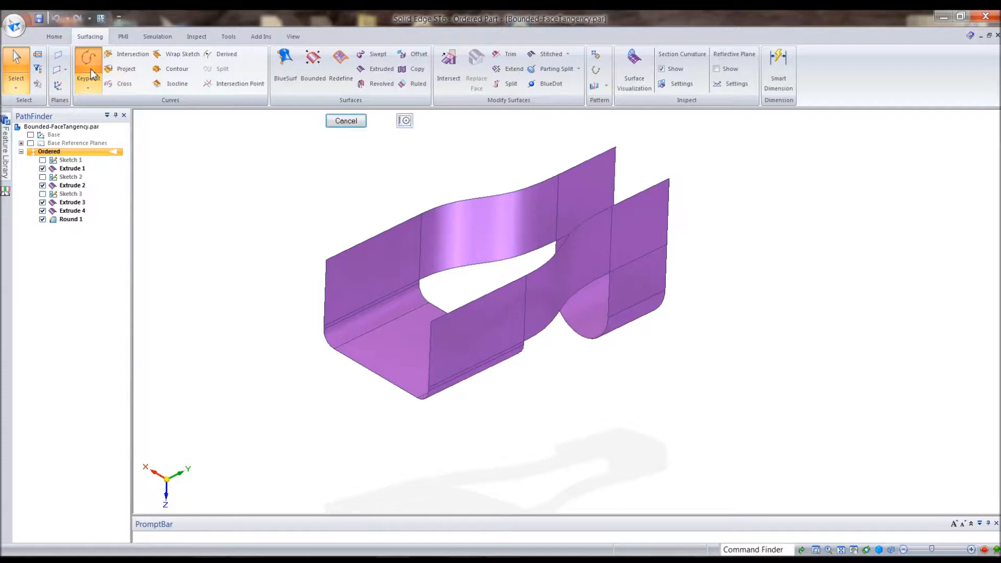
left_click(328, 260)
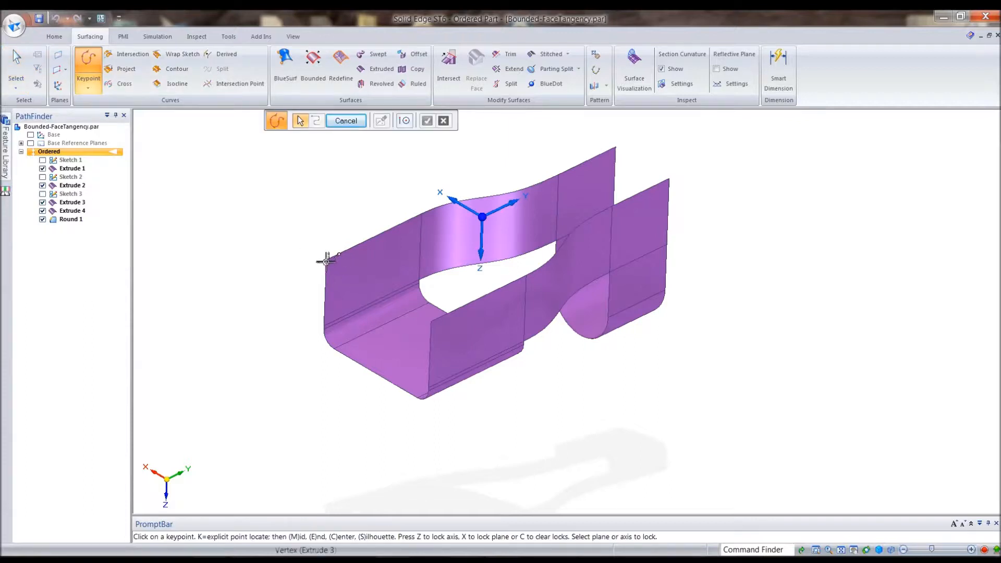
left_click(432, 322)
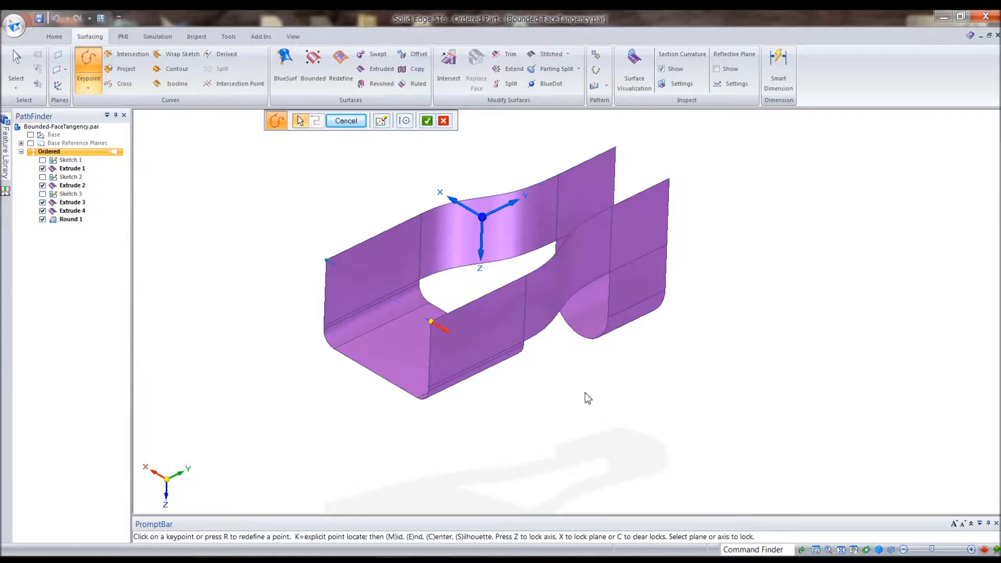
right_click(588, 398)
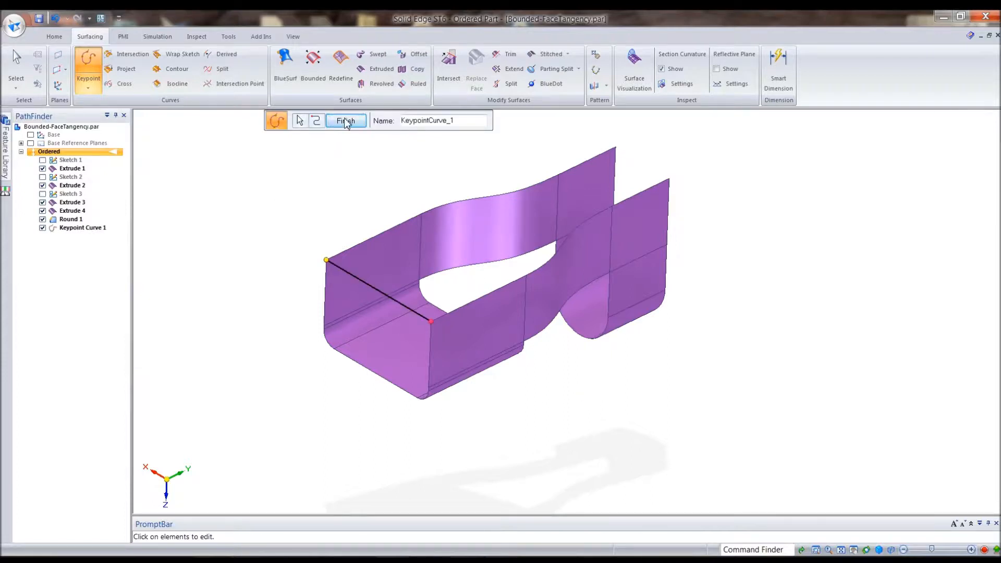
key("Escape")
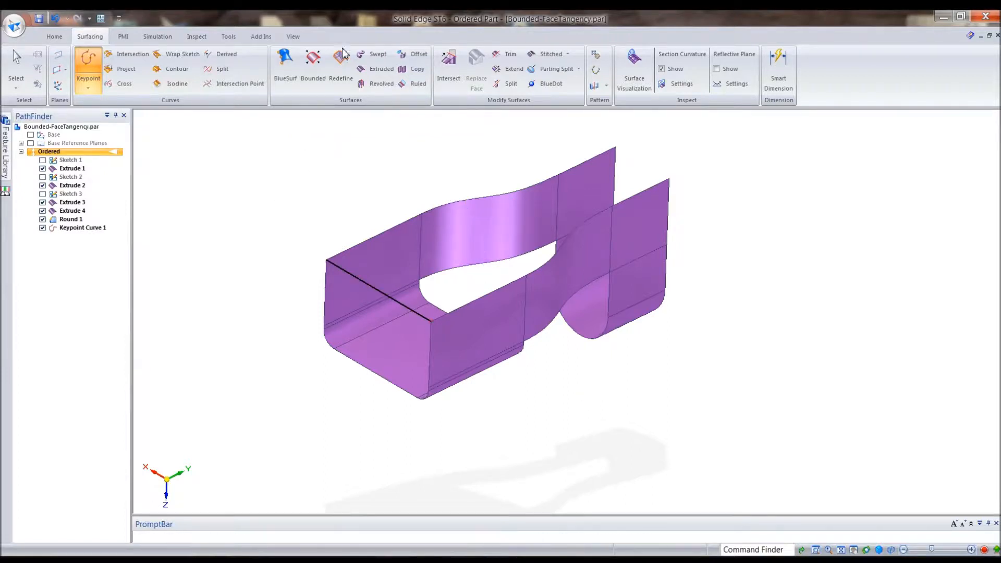
Start a Bounded surface, reject the trial chain selection on the curved wall's edge, and set edge selection to Single
left_click(320, 67)
left_click(443, 126)
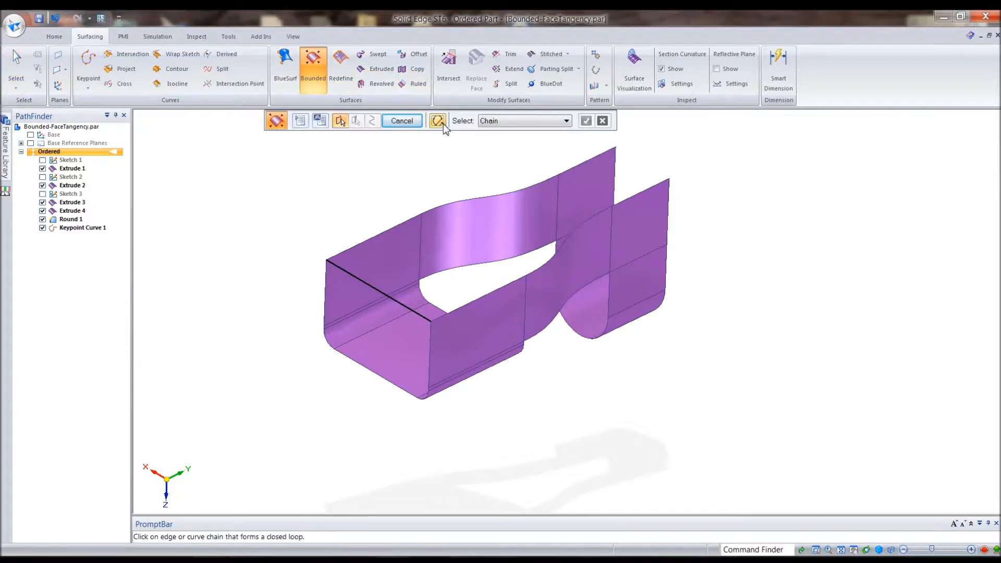
left_click(434, 210)
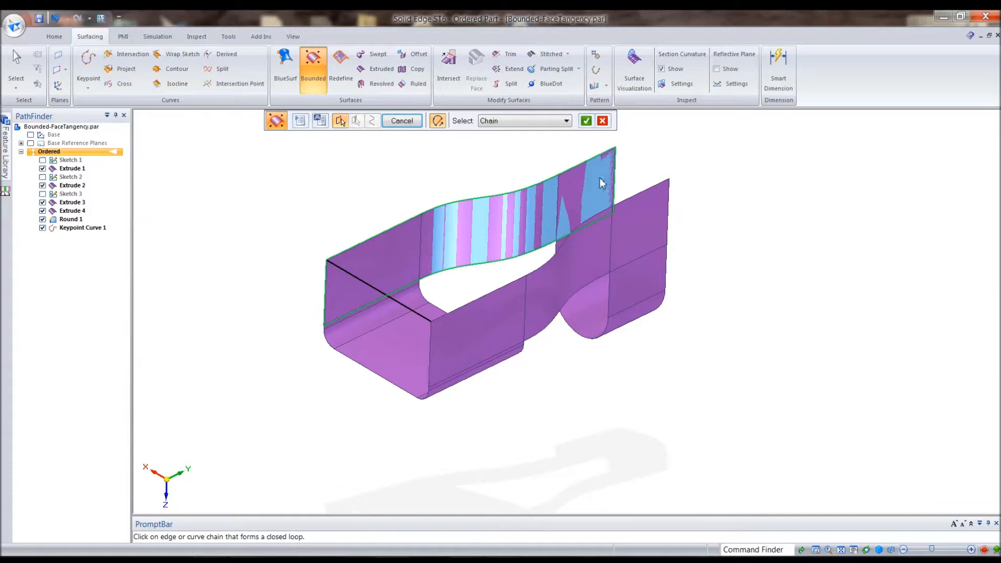
left_click(603, 121)
left_click(566, 121)
left_click(509, 143)
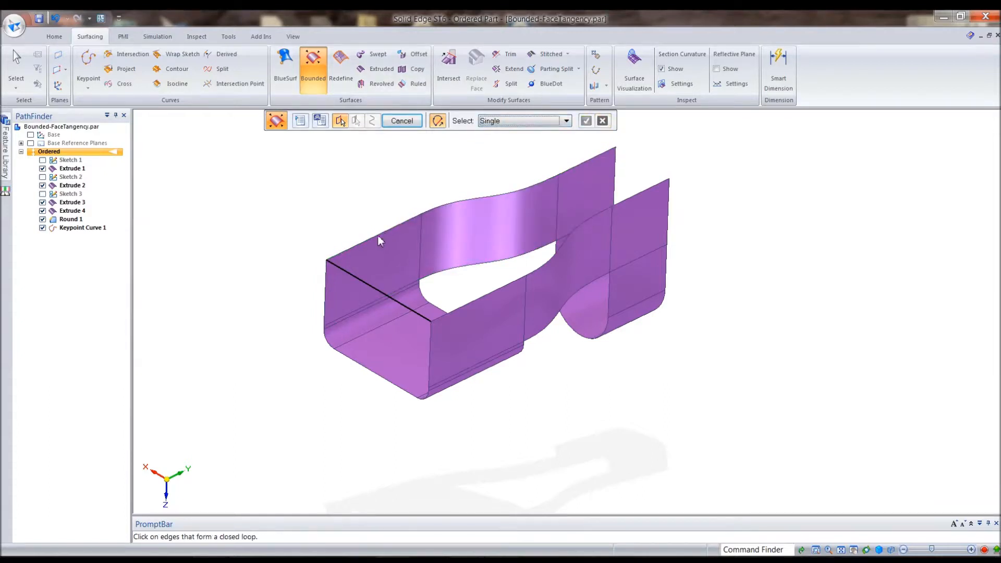
Create a bounded surface closing the open side, using the individual free edges of both side walls and the keypoint curve
left_click(373, 236)
left_click(466, 198)
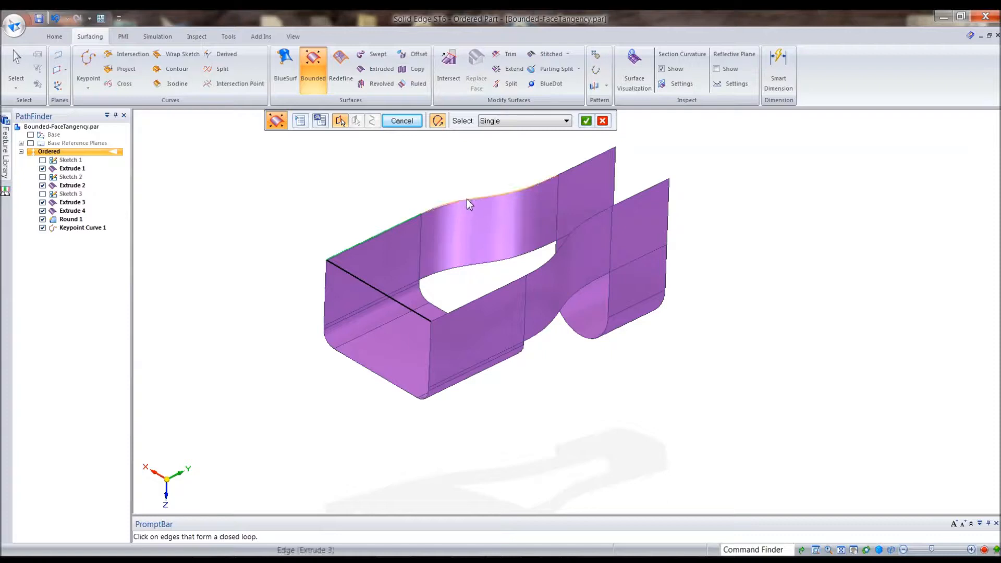
left_click(569, 169)
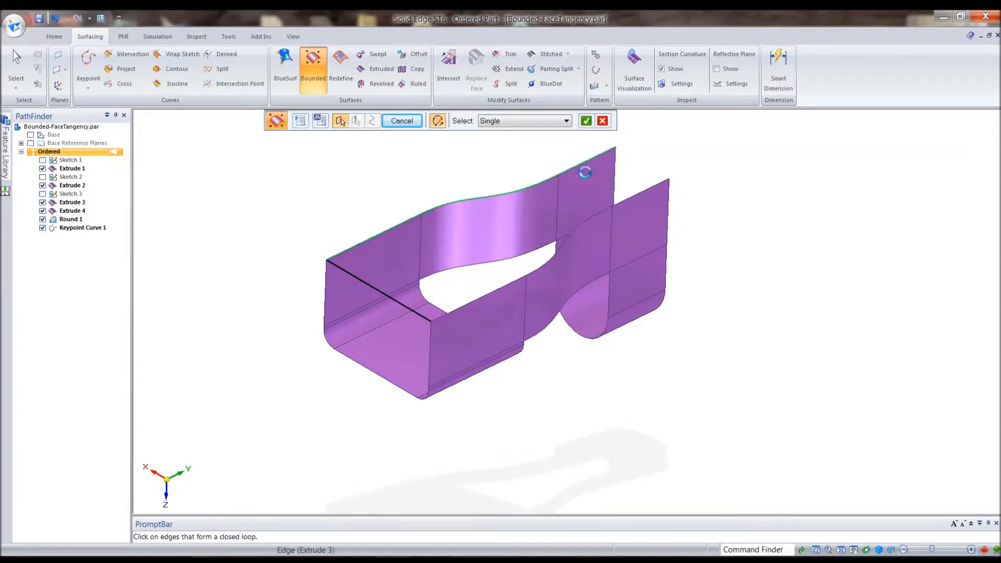
left_click(648, 188)
left_click(596, 216)
left_click(524, 278)
left_click(408, 309)
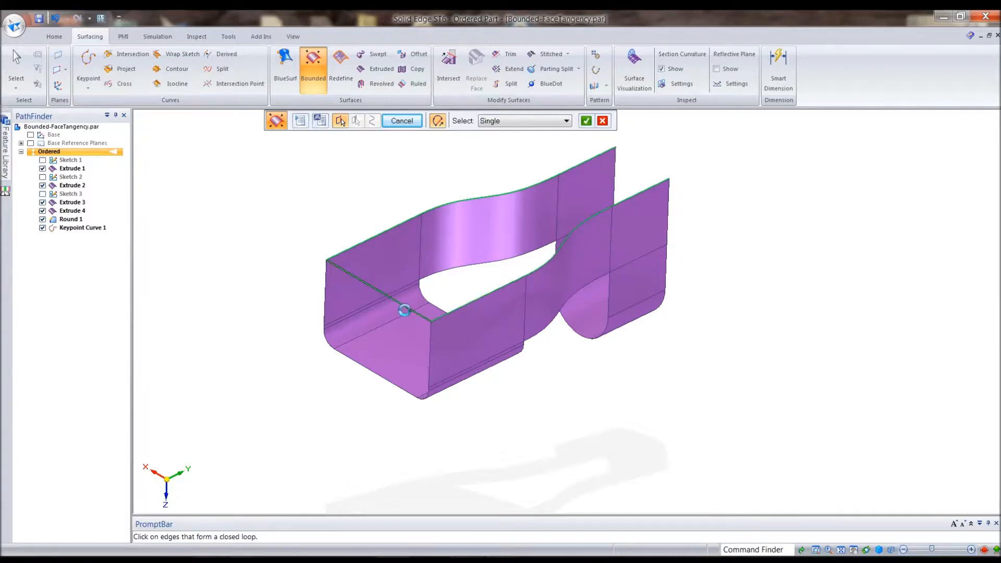
right_click(769, 156)
middle_click_drag(811, 165, 234, 338)
right_click(883, 206)
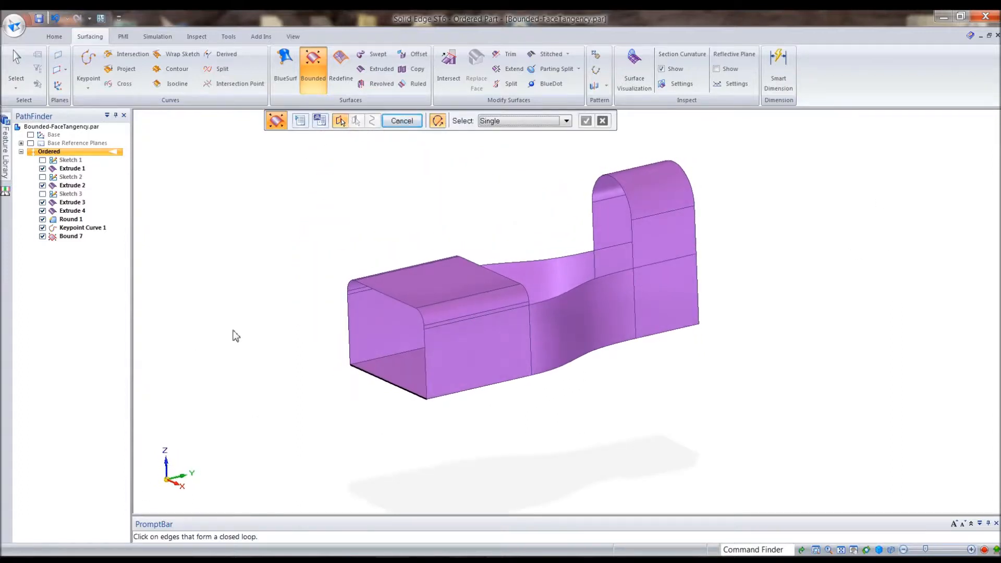
Sketch an open S-shaped curve on the Right (yz) plane, in front of the part's low end, as the profile for an extruded surface
mouse_move(236, 336)
middle_mouse_down()
mouse_move(237, 299)
mouse_move(268, 221)
mouse_move(280, 215)
middle_mouse_up()
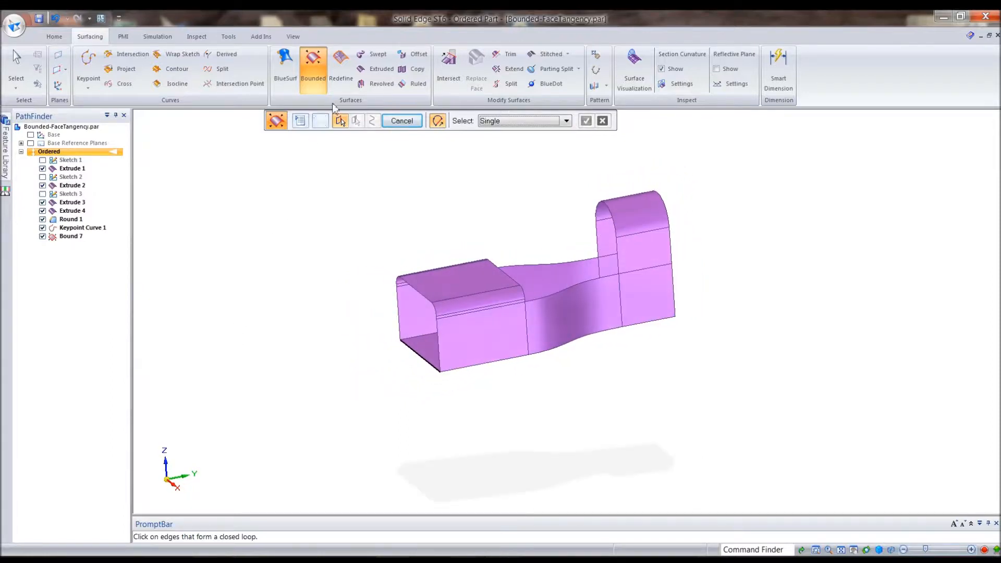
left_click(376, 68)
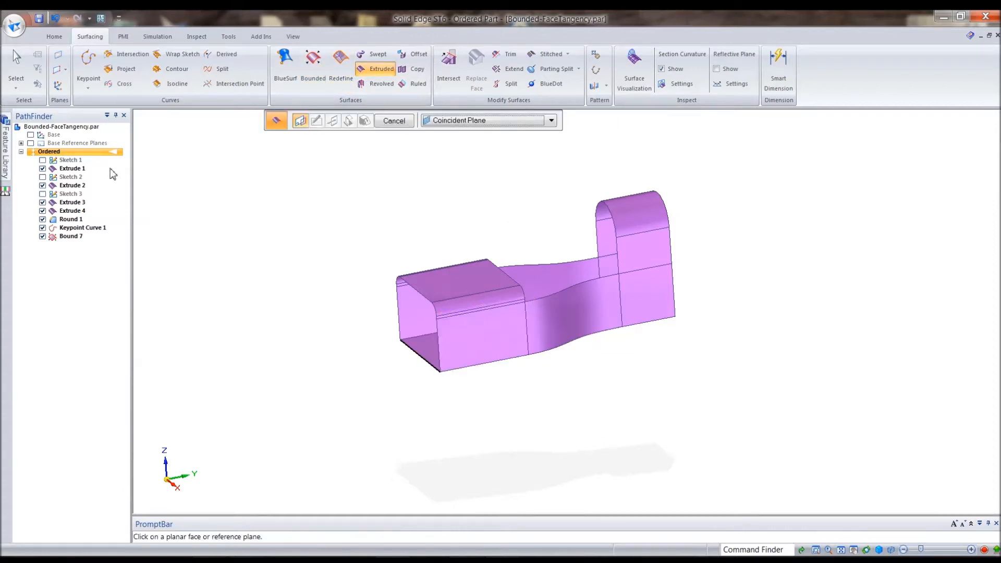
left_click(21, 143)
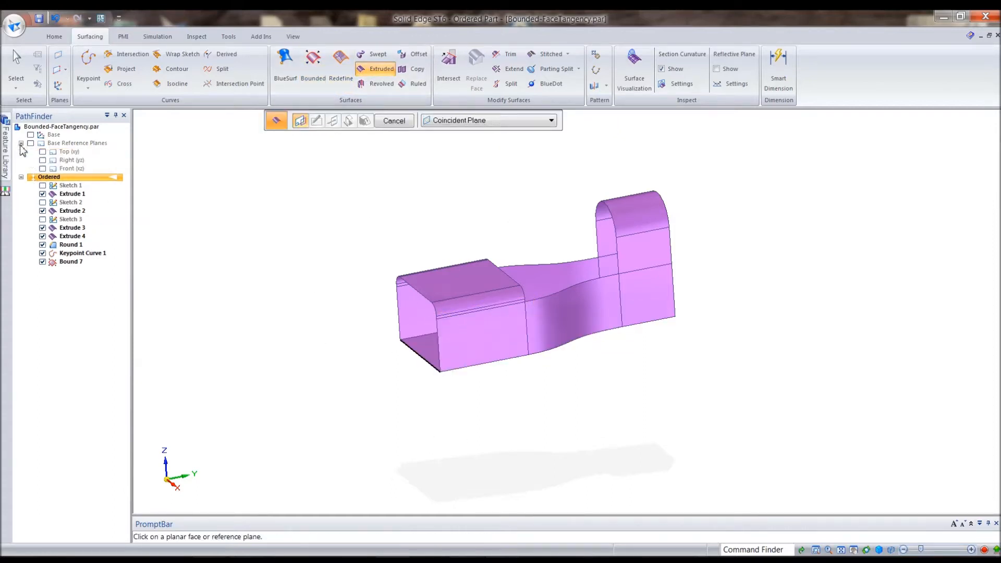
left_click(65, 160)
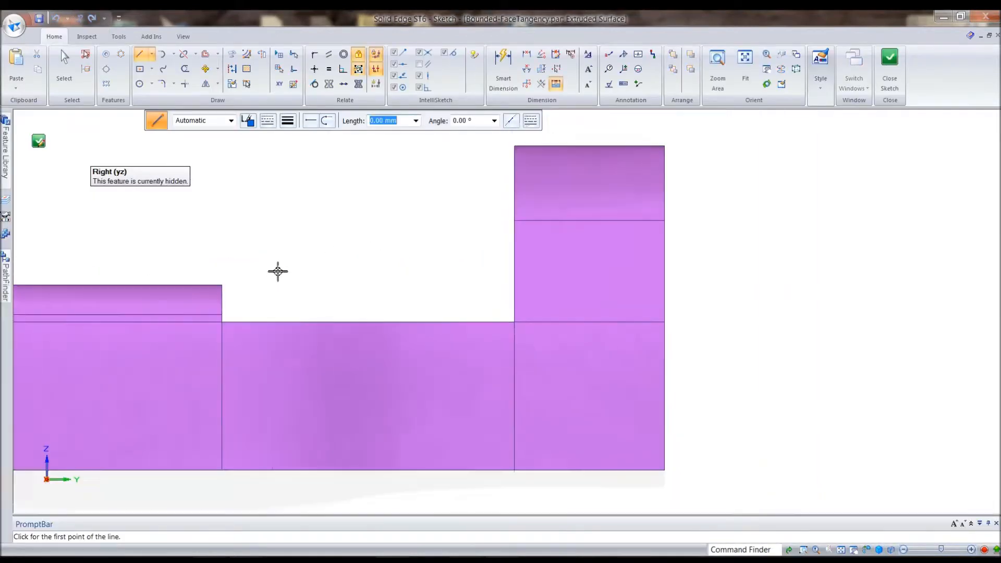
left_click(163, 69)
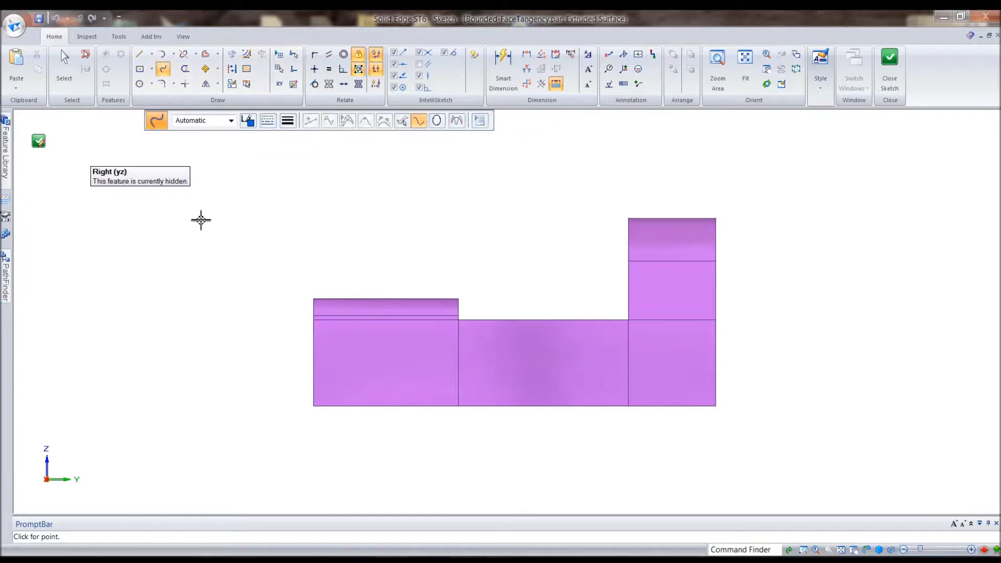
left_click_drag(195, 496, 193, 499)
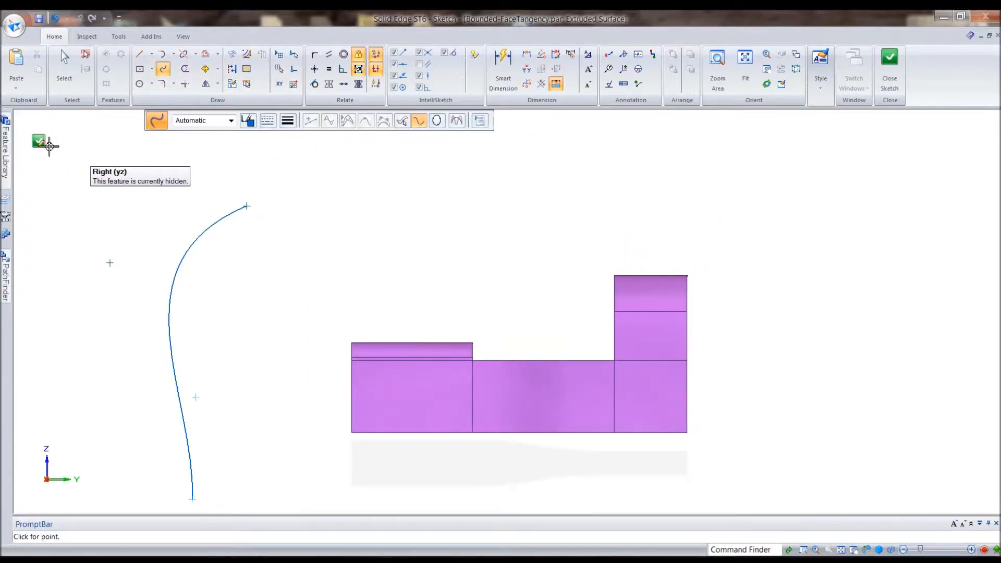
left_click(49, 146)
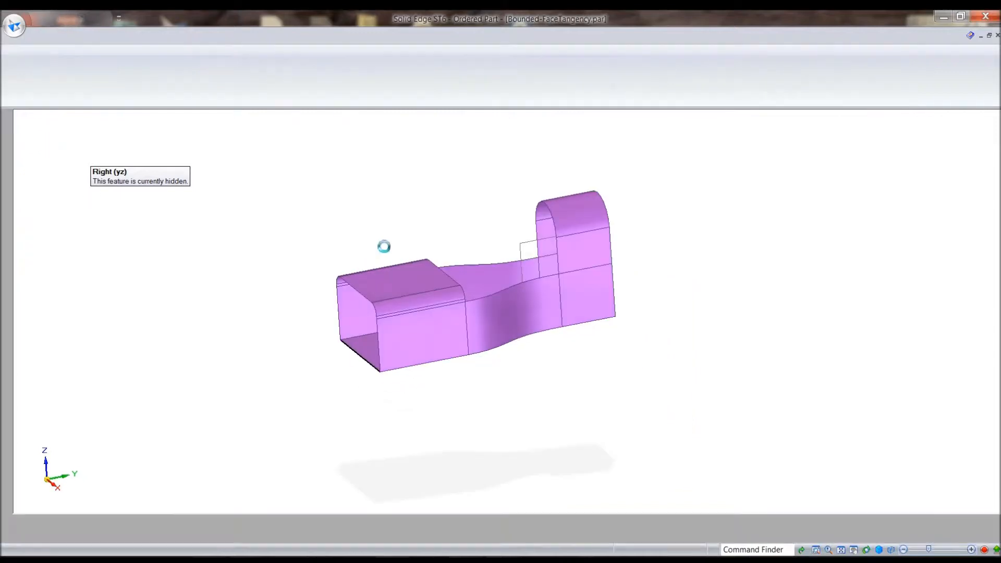
Extrude the S-shaped curve into a surface that spans wider than the part's low end
left_click(463, 215)
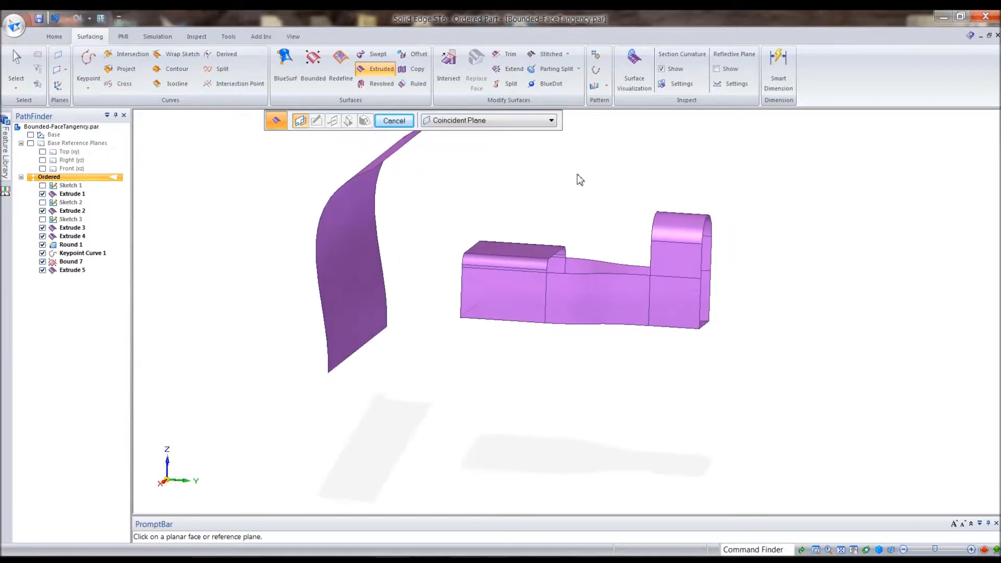
Extend the edge chain of the rounded top at the part's low end up to the S-curved surface
left_click(510, 71)
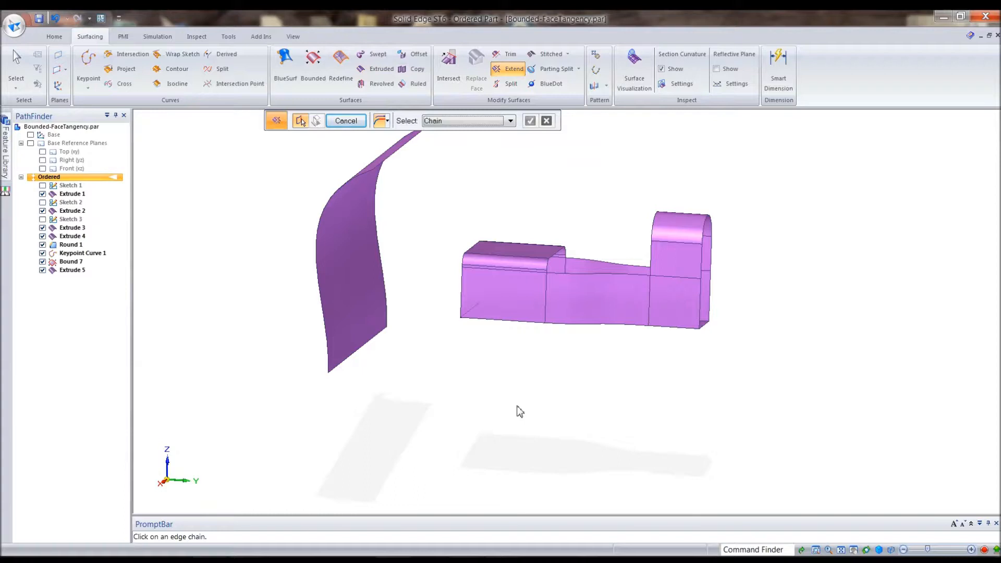
left_click(388, 122)
left_click(386, 122)
left_click(386, 122)
left_click(622, 411)
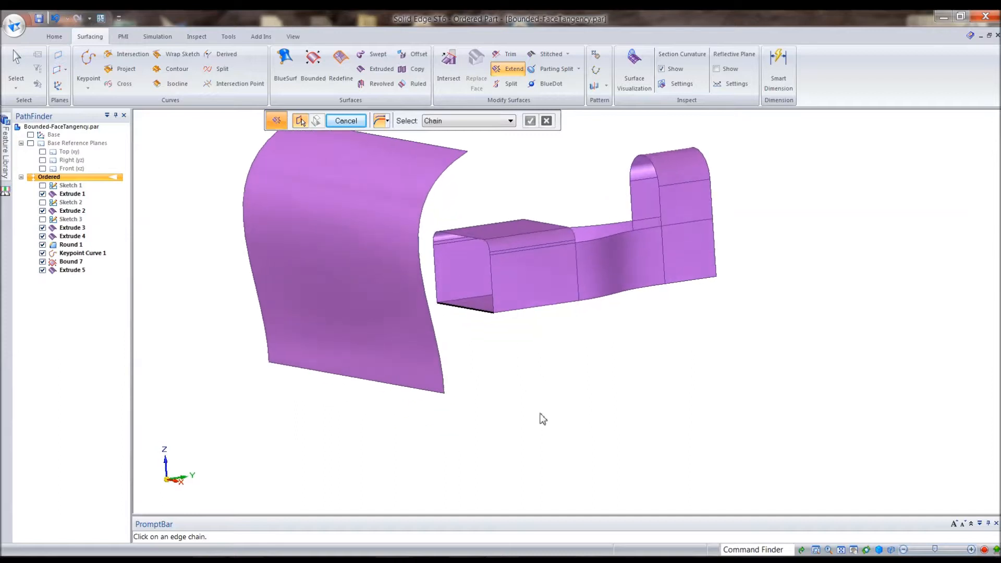
left_click(513, 224)
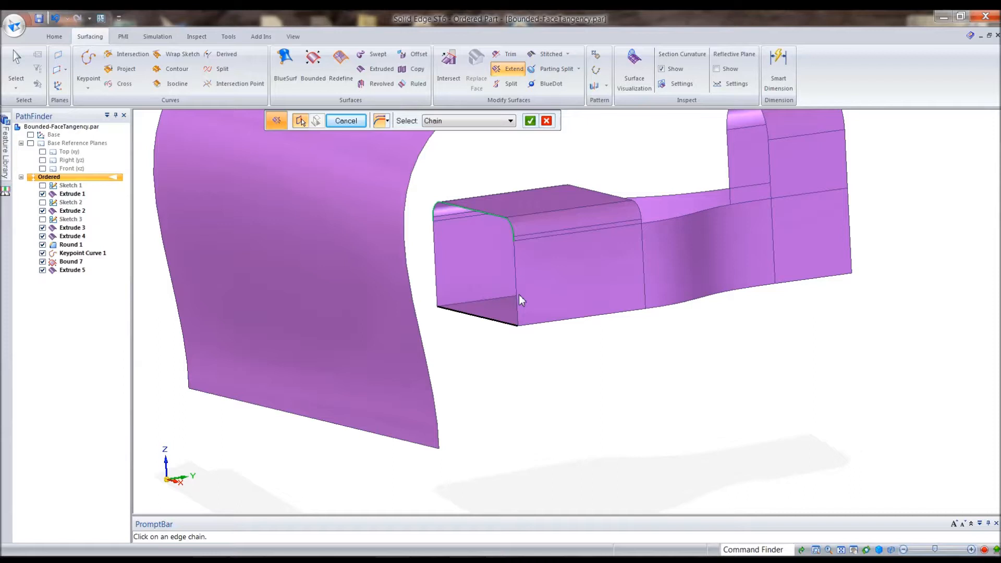
right_click(676, 388)
middle_click_drag(675, 388, 365, 417)
left_click(343, 221)
middle_click_drag(687, 422, 536, 430)
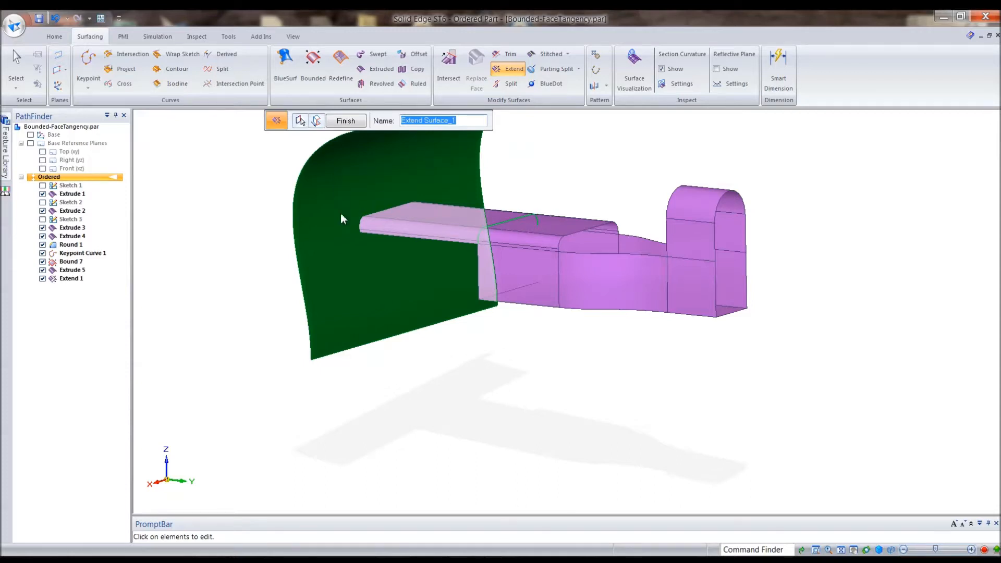
right_click(528, 391)
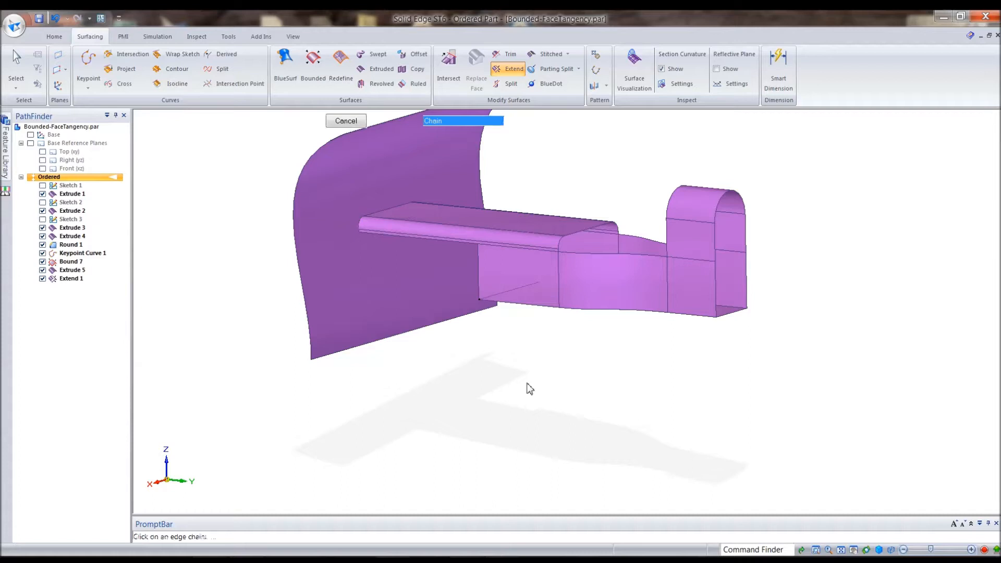
Extend the free vertical edge of the first side wall up to the S-curved surface
middle_click_drag(652, 443, 776, 551)
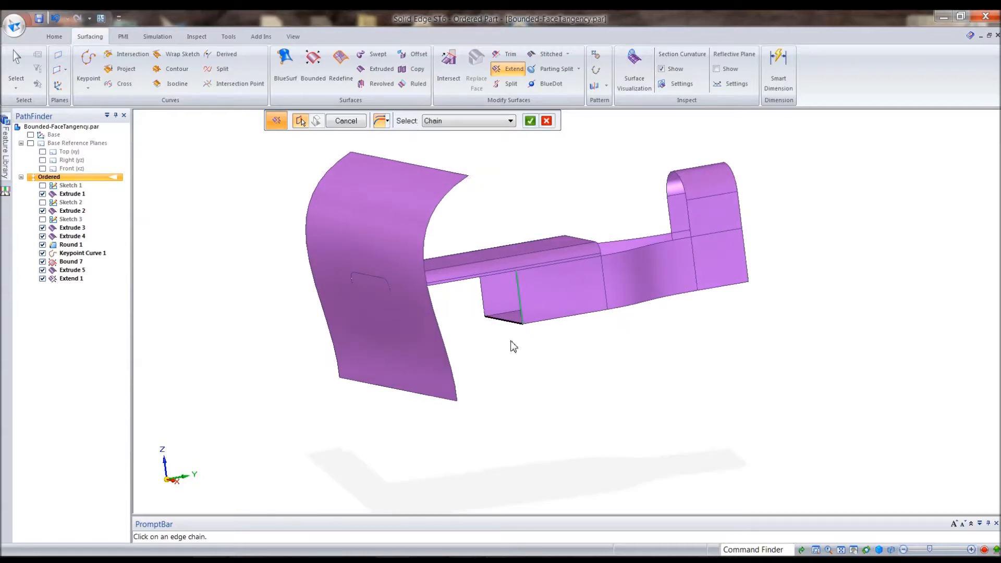
right_click(614, 359)
left_click(416, 346)
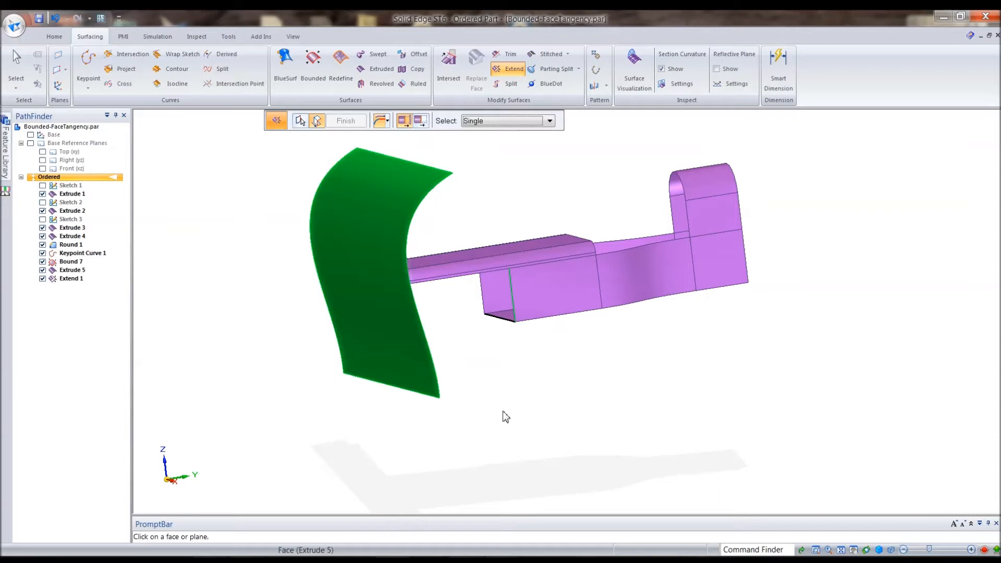
right_click(614, 391)
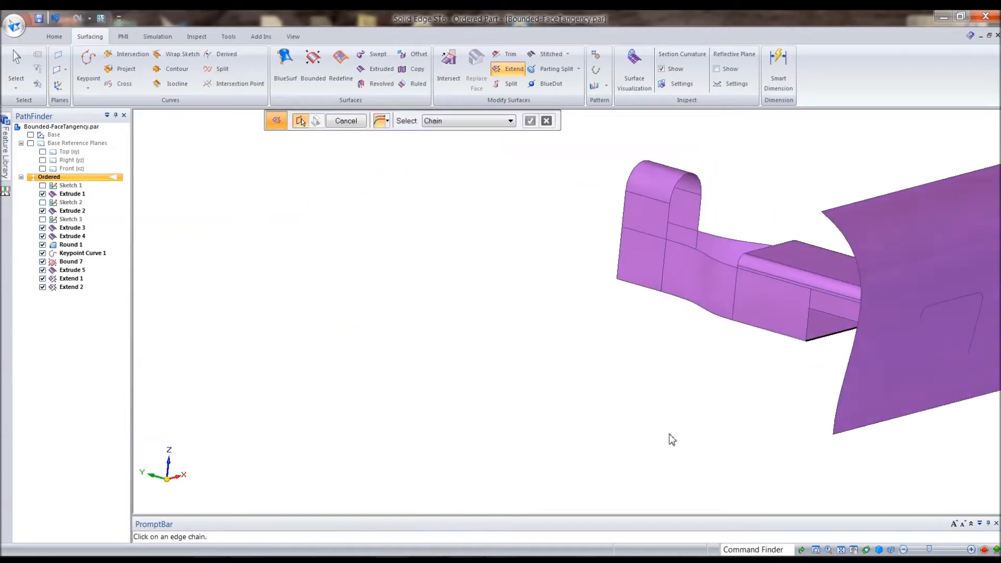
Extend the bottom face's free end edge to the S-curved surface, picking that surface again as the extent after reopening the failed feature for editing
middle_click_drag(675, 394, 702, 432)
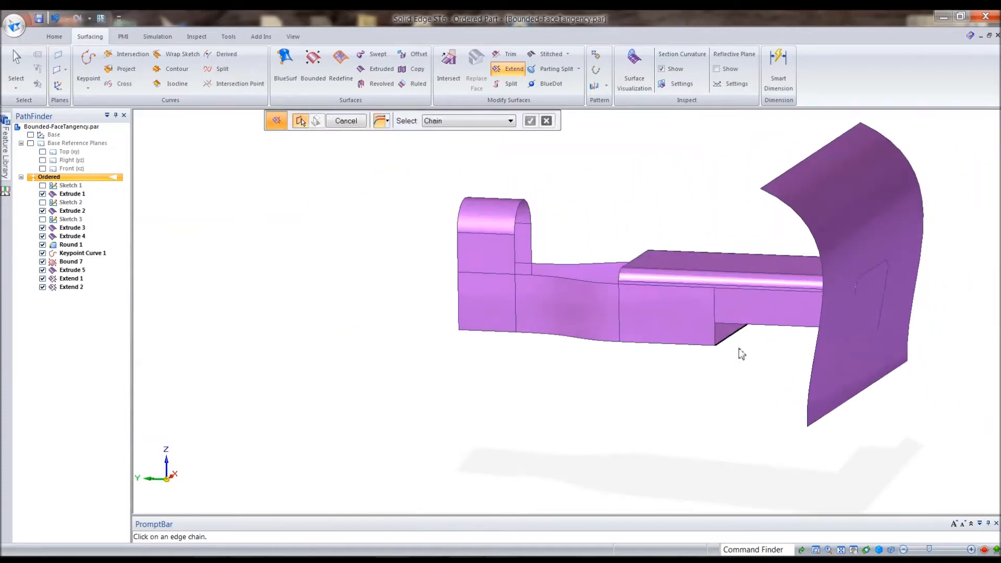
right_click(667, 401)
right_click(637, 420)
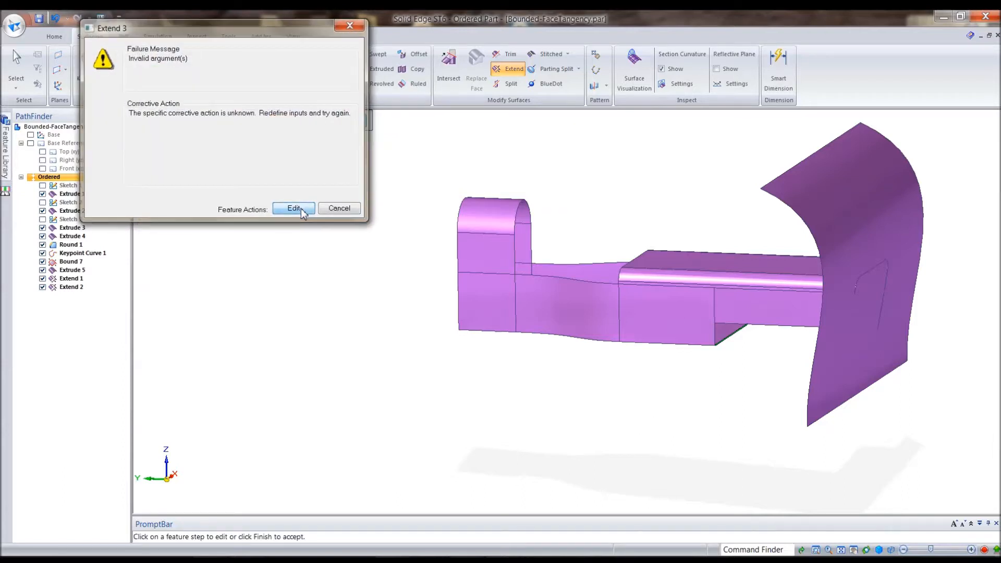
left_click(302, 208)
left_click(865, 344)
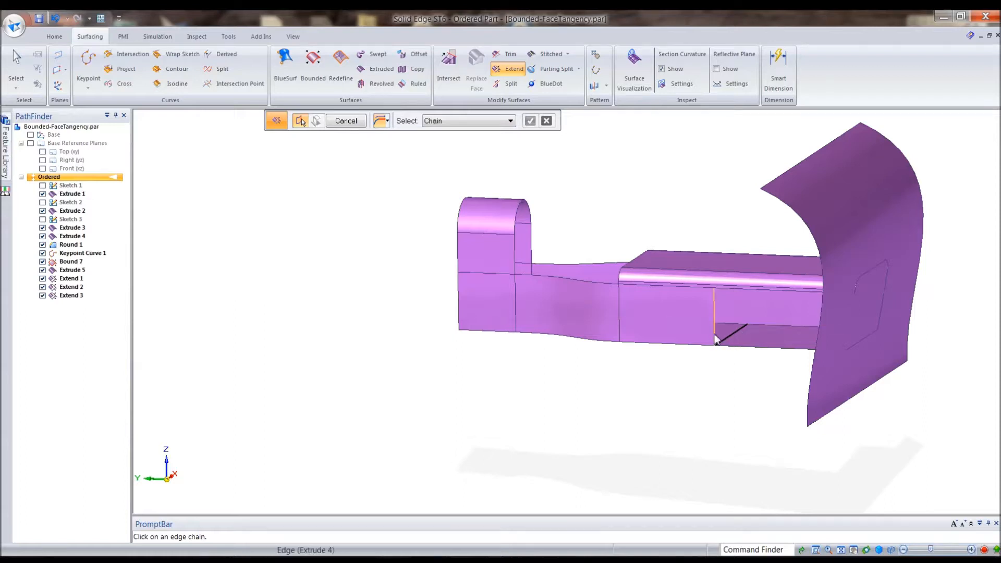
Extend the free vertical edge of the opposite side wall up to the S-curved surface
right_click(648, 440)
middle_click_drag(664, 494, 837, 333)
left_click(836, 334)
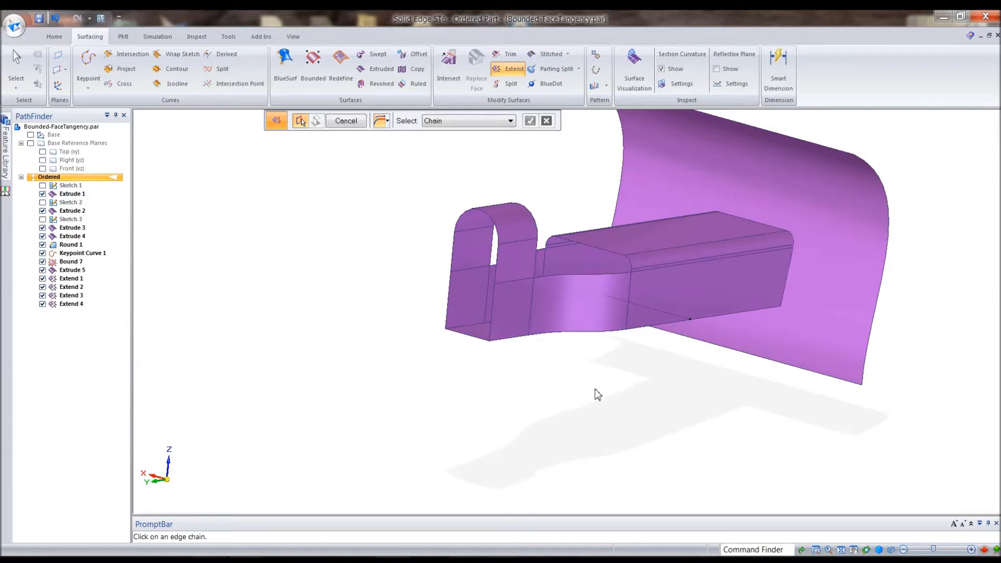
Start an Intersect operation and accept all surface bodies, including the S-curved surface, as its input
key("ctrl+l")
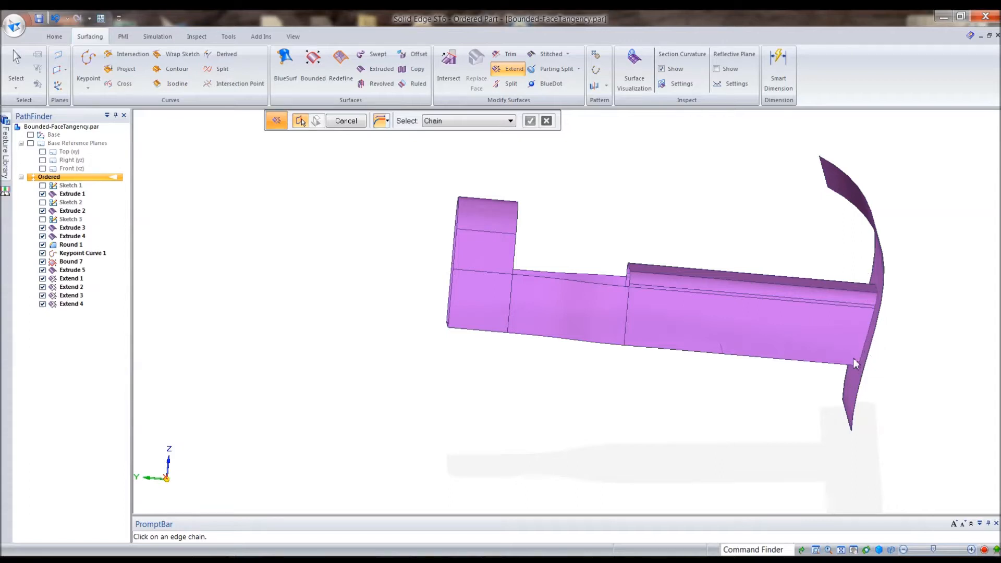
middle_click_drag(878, 339, 562, 43)
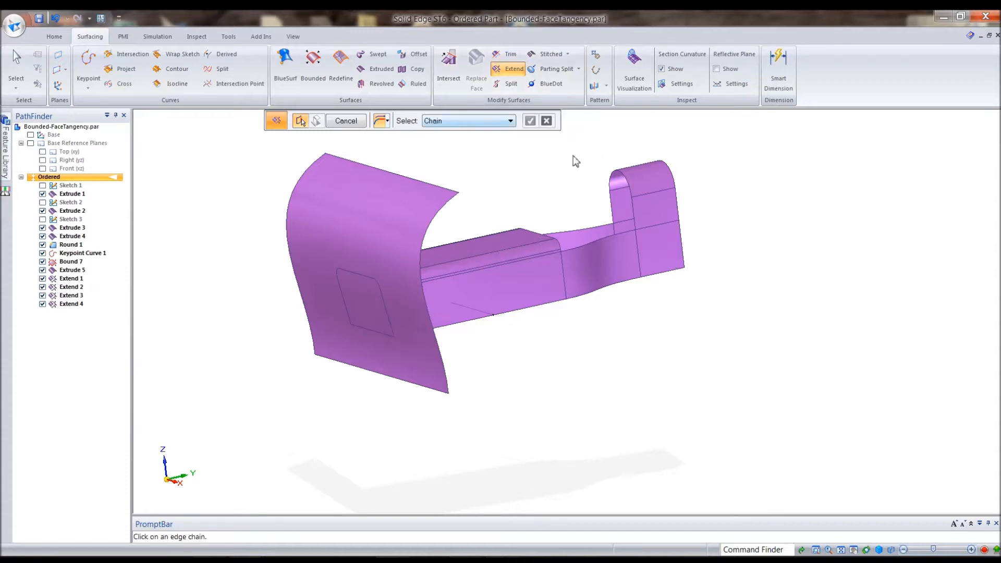
left_click(450, 67)
middle_click_drag(518, 145, 403, 209)
left_click_drag(270, 190, 705, 469)
middle_click_drag(978, 498, 704, 223)
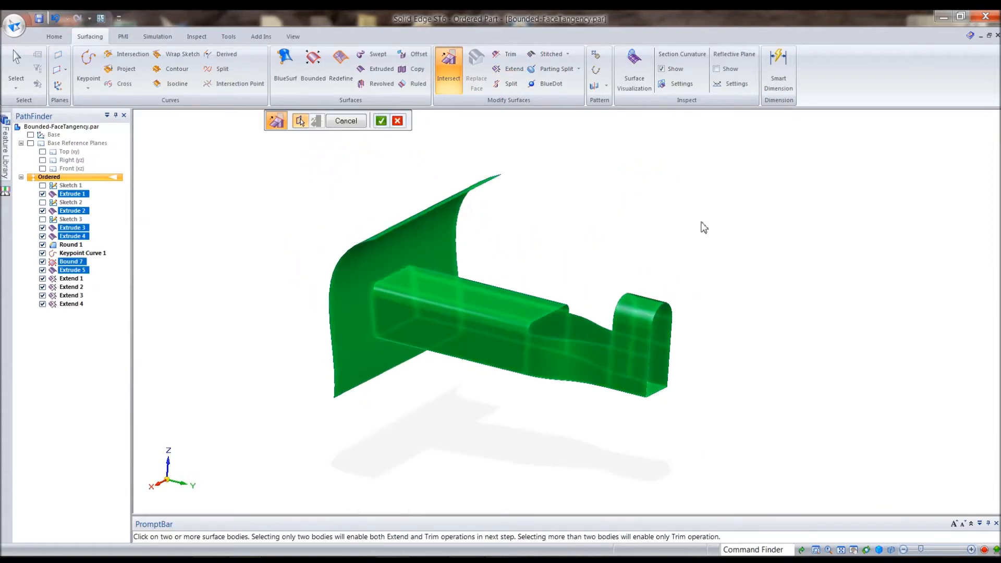
left_click(711, 225)
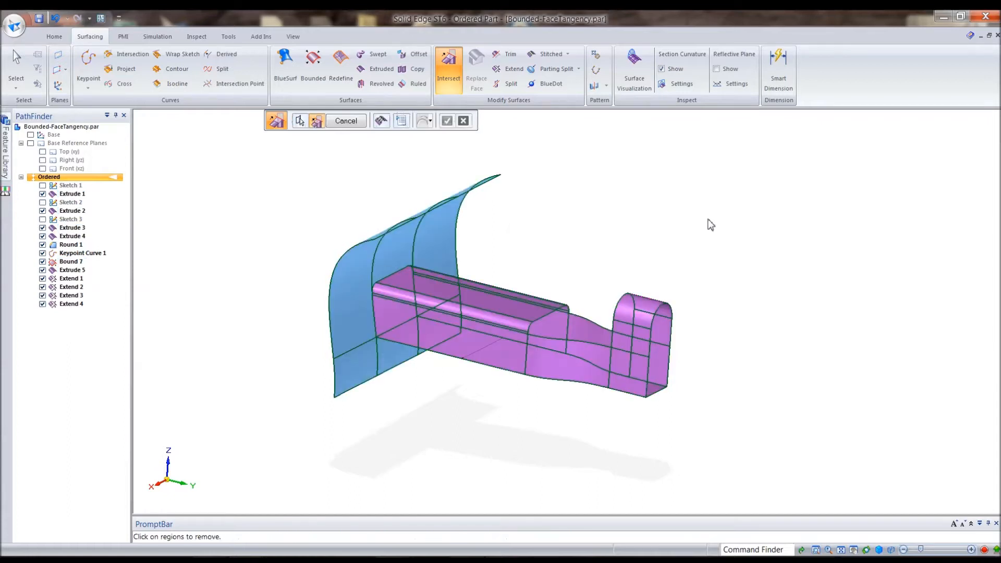
key("ctrl+f")
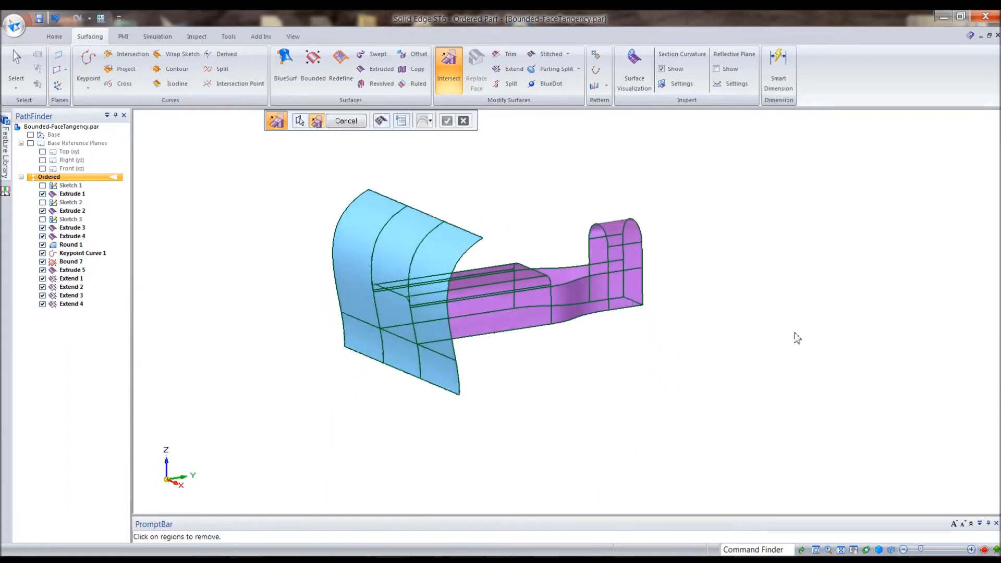
middle_click_drag(798, 338, 293, 302)
key("ctrl+f")
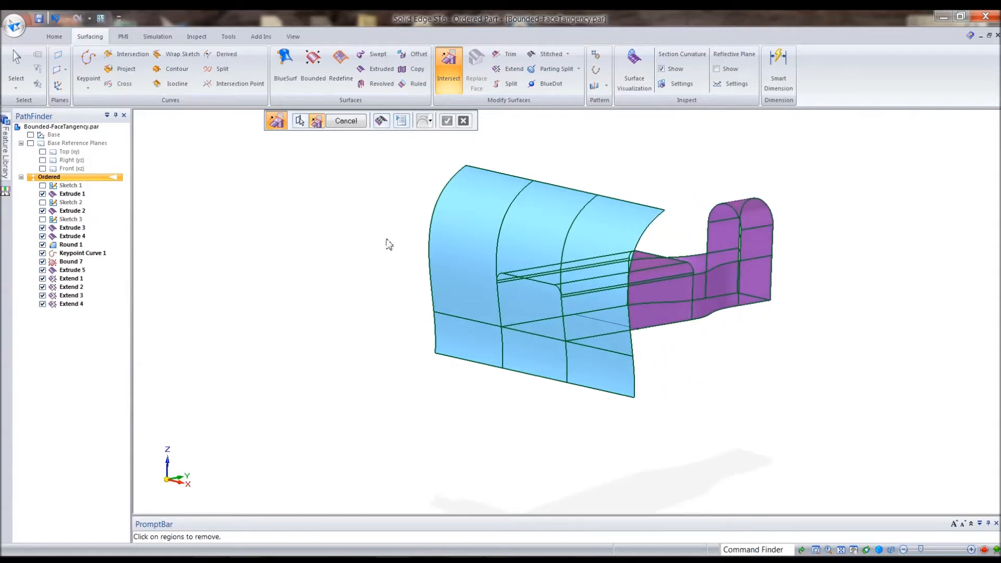
Try to remove the regions of the S-curved surface that lie beside and below the part's end
left_click(477, 213)
left_click(615, 261)
left_click(596, 370)
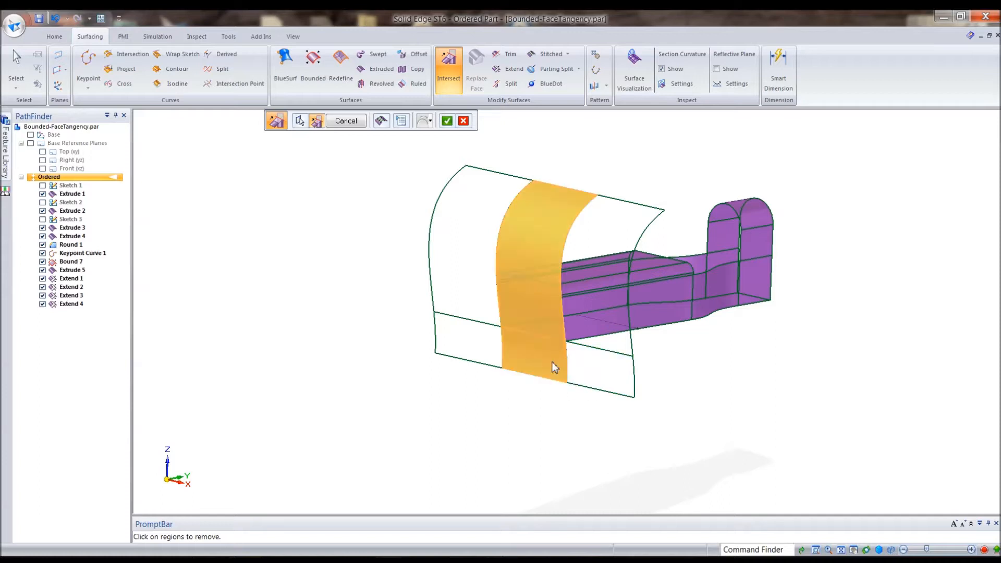
left_click(552, 362)
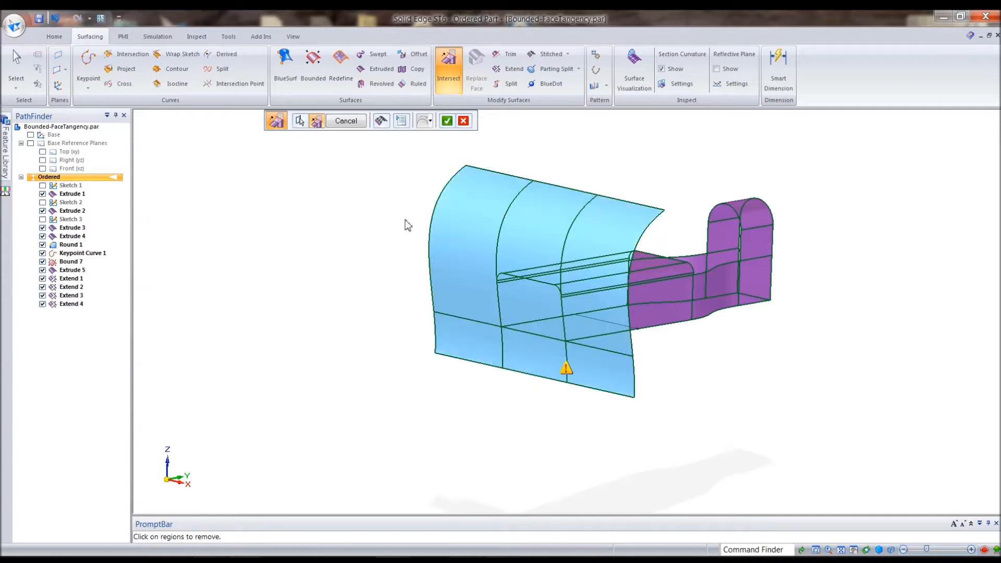
Remove the S-curved surface's regions on both sides of and below the part's end, and complete the intersect
left_click(481, 221)
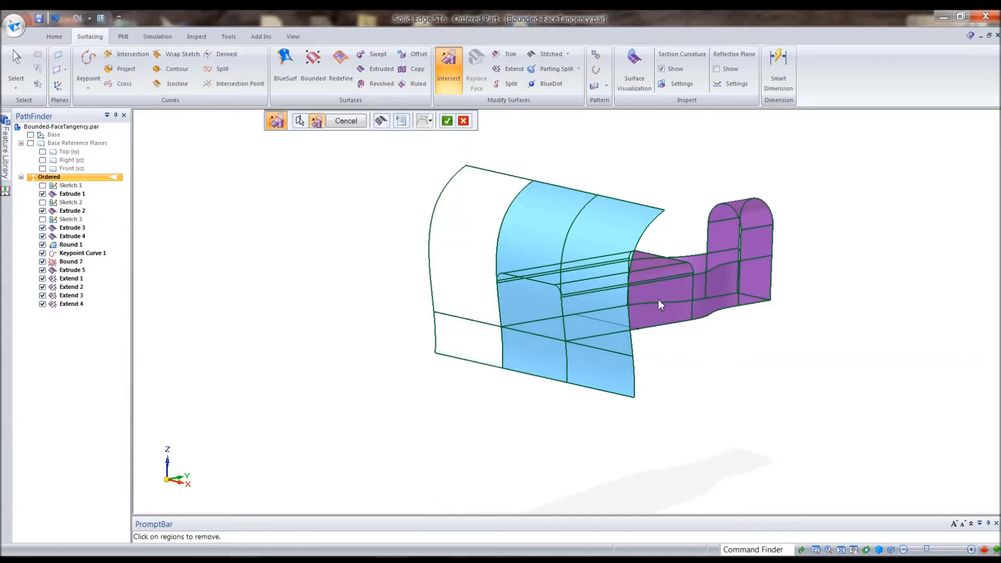
left_click(605, 245)
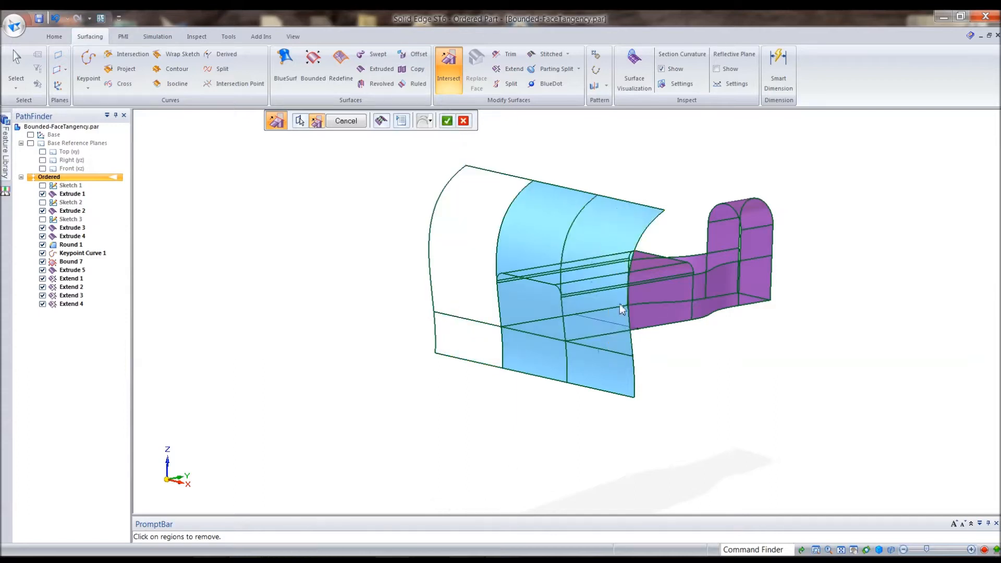
left_click(609, 373)
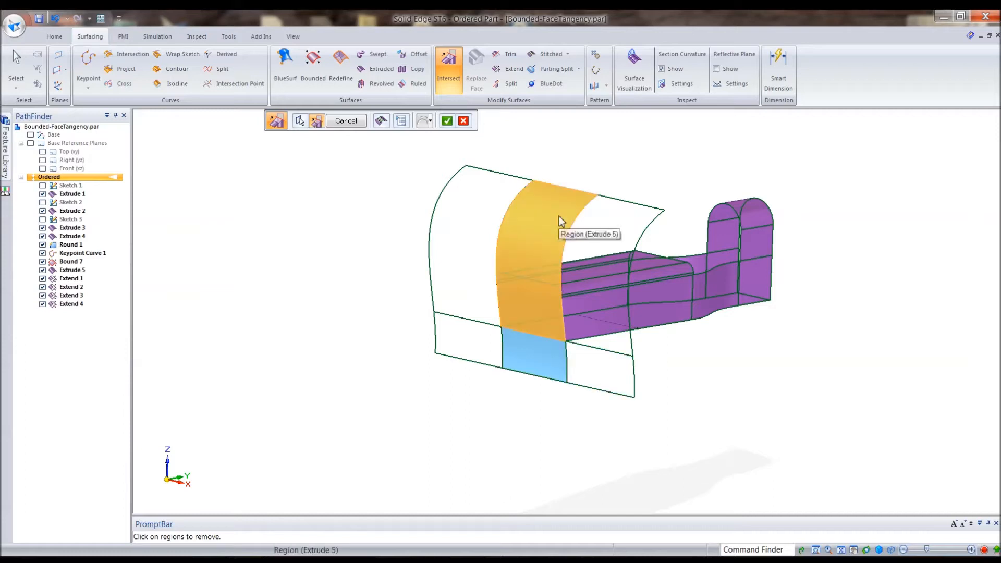
left_click(543, 368)
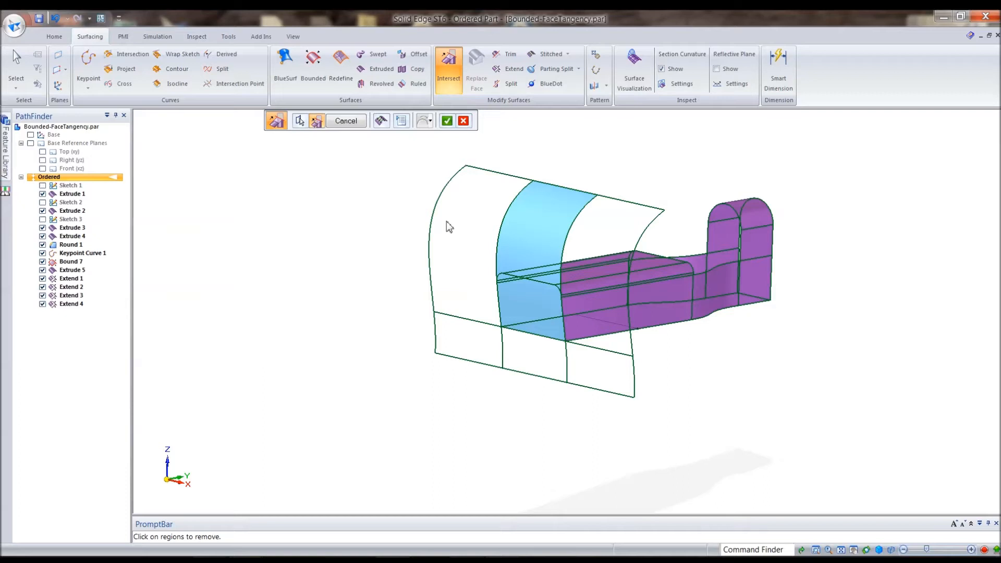
right_click(369, 206)
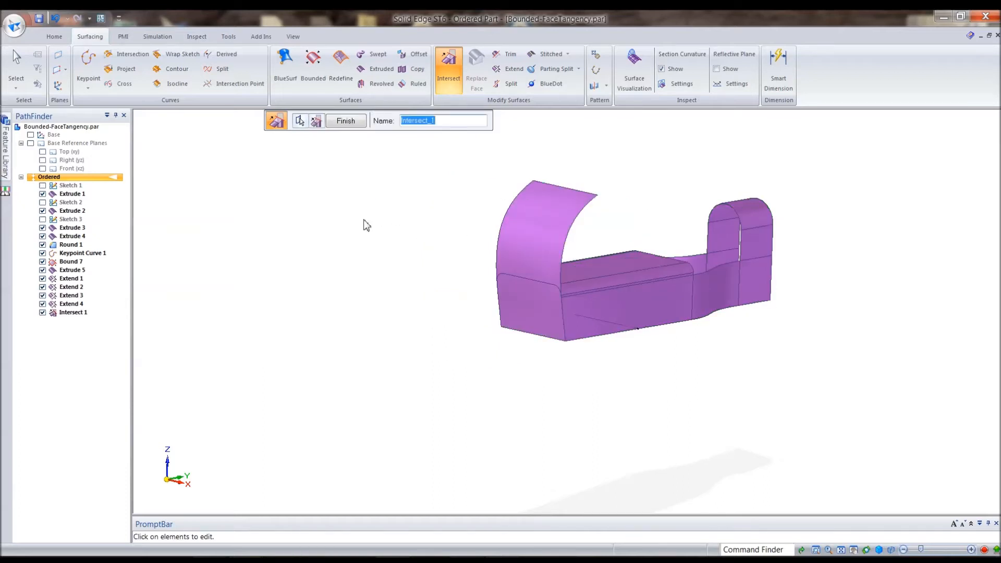
right_click(365, 224)
Intersect all surface bodies again and remove the S-curved surface's region that rises above the part's rounded top
middle_click_drag(365, 224, 311, 275)
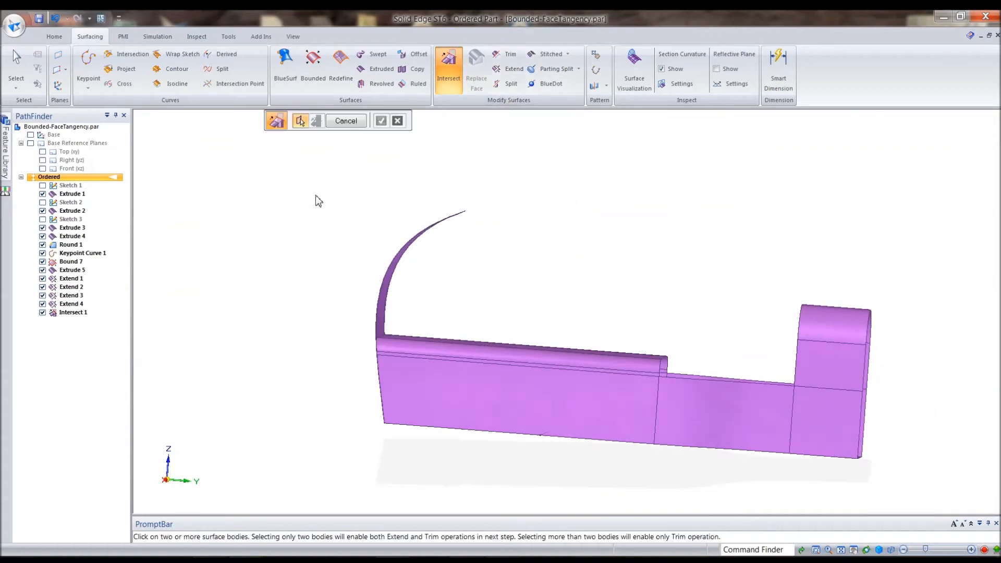
left_click_drag(595, 259, 913, 487)
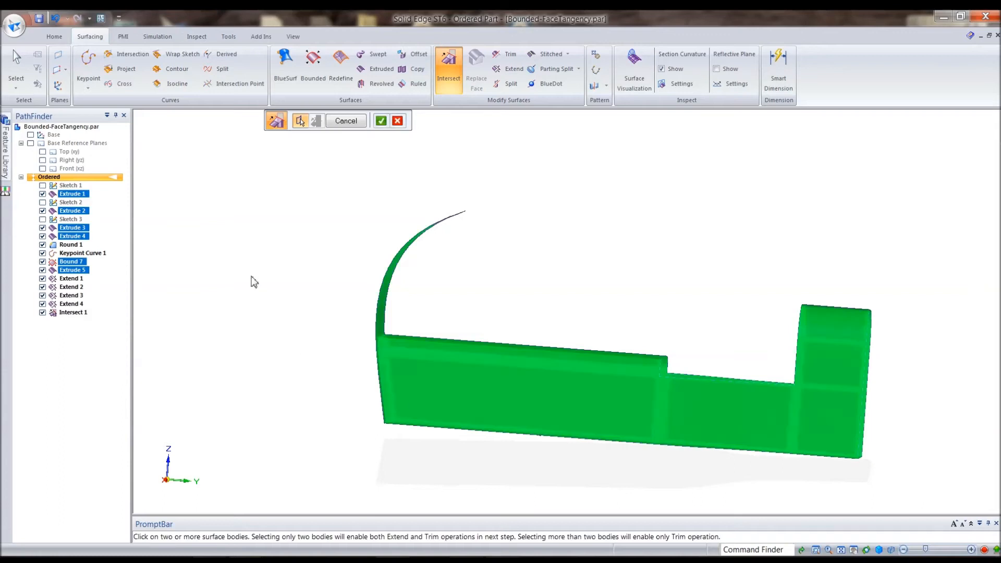
right_click(290, 262)
middle_click_drag(290, 263, 279, 313)
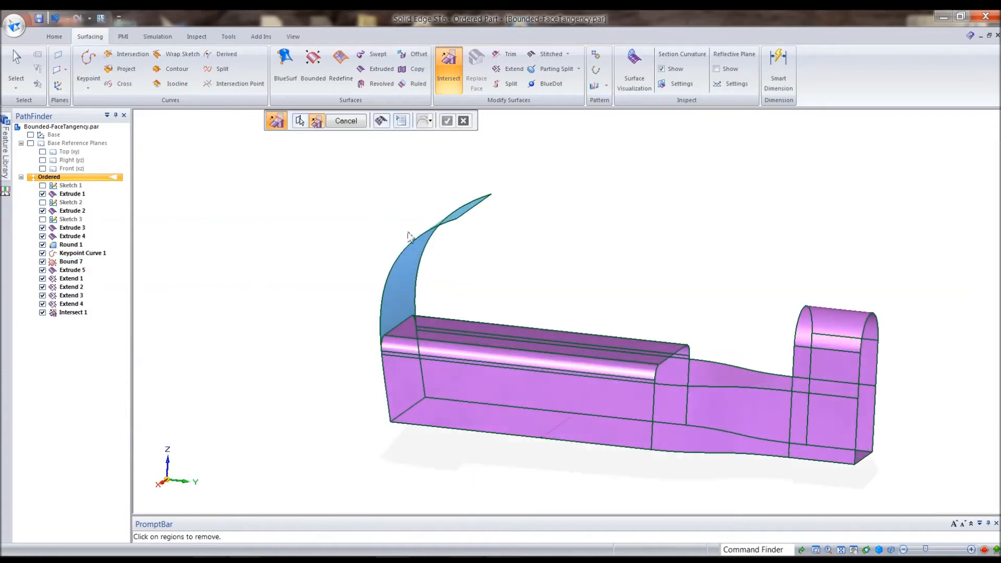
middle_click_drag(255, 282, 295, 279)
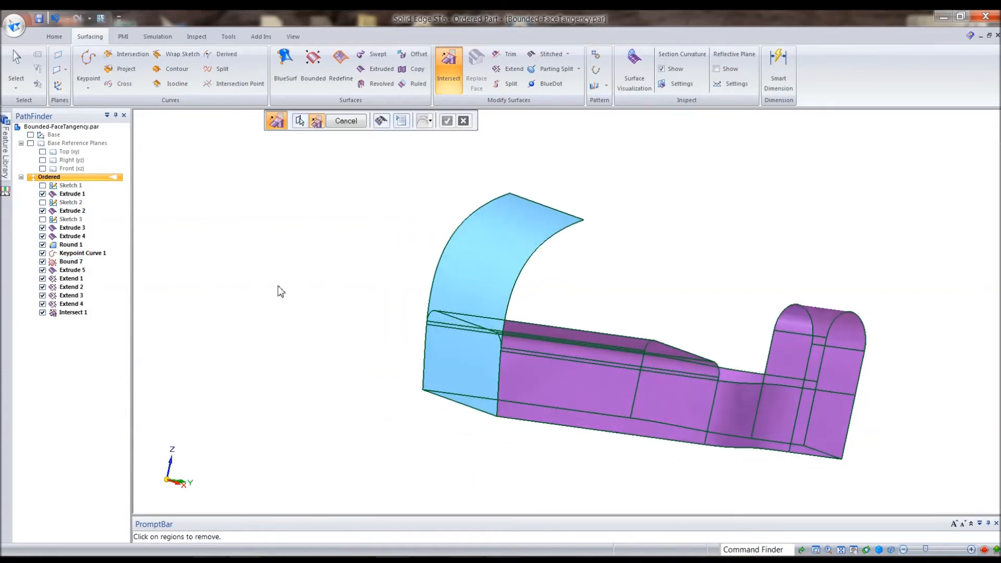
left_click(490, 274)
right_click(341, 254)
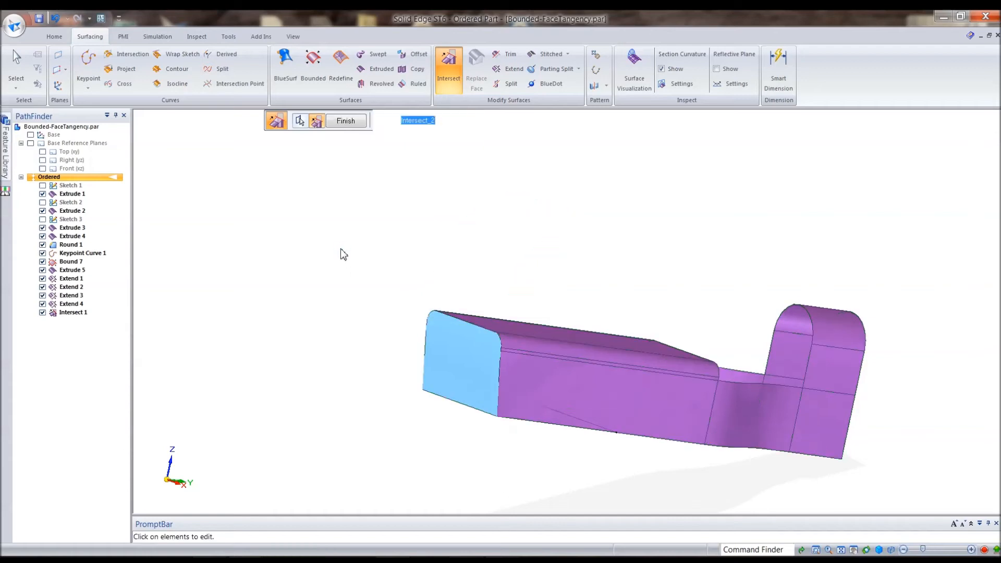
left_click(348, 121)
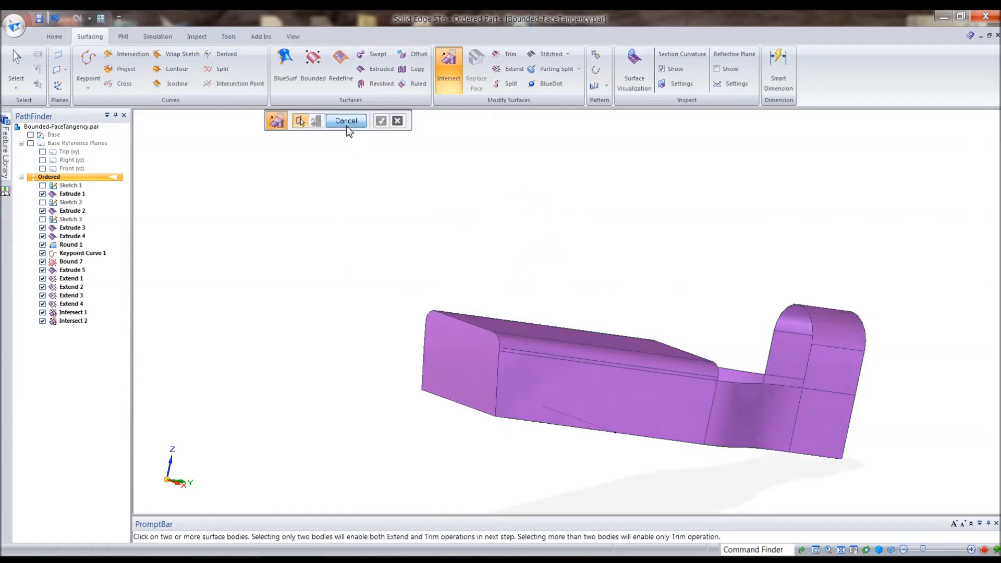
key("Escape")
key("ctrl+f")
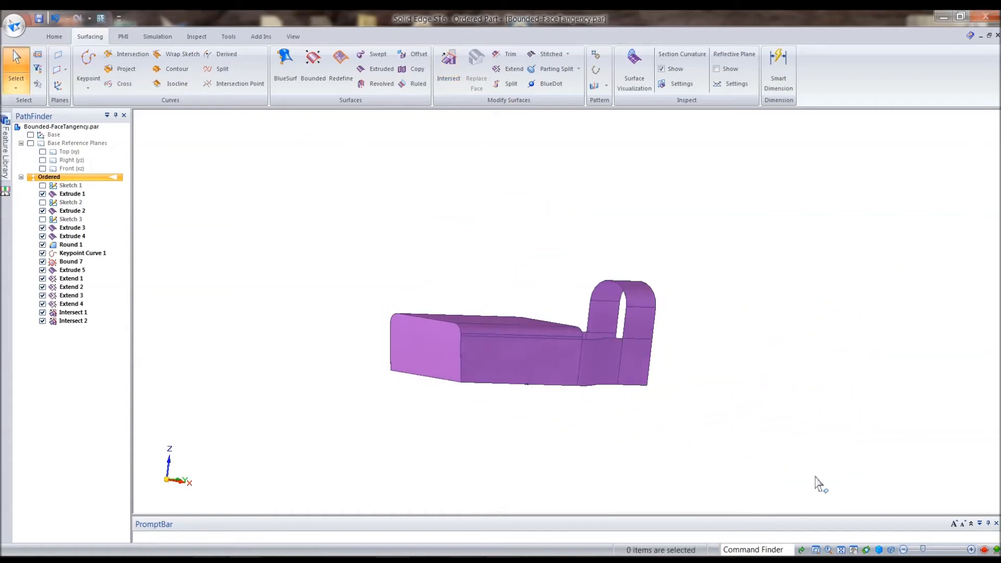
key("ctrl+i")
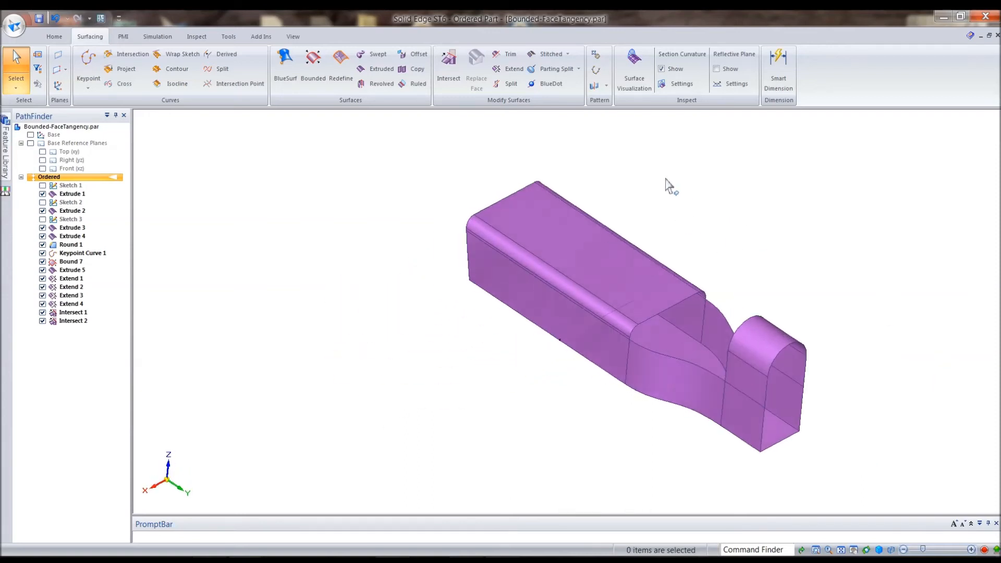
key("ctrl+f")
middle_click_drag(553, 244, 267, 241)
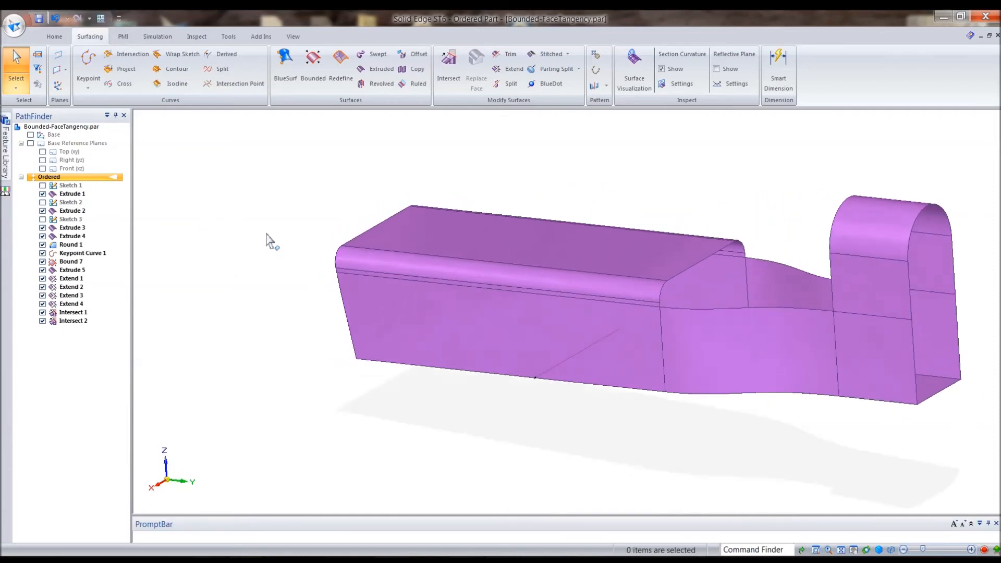